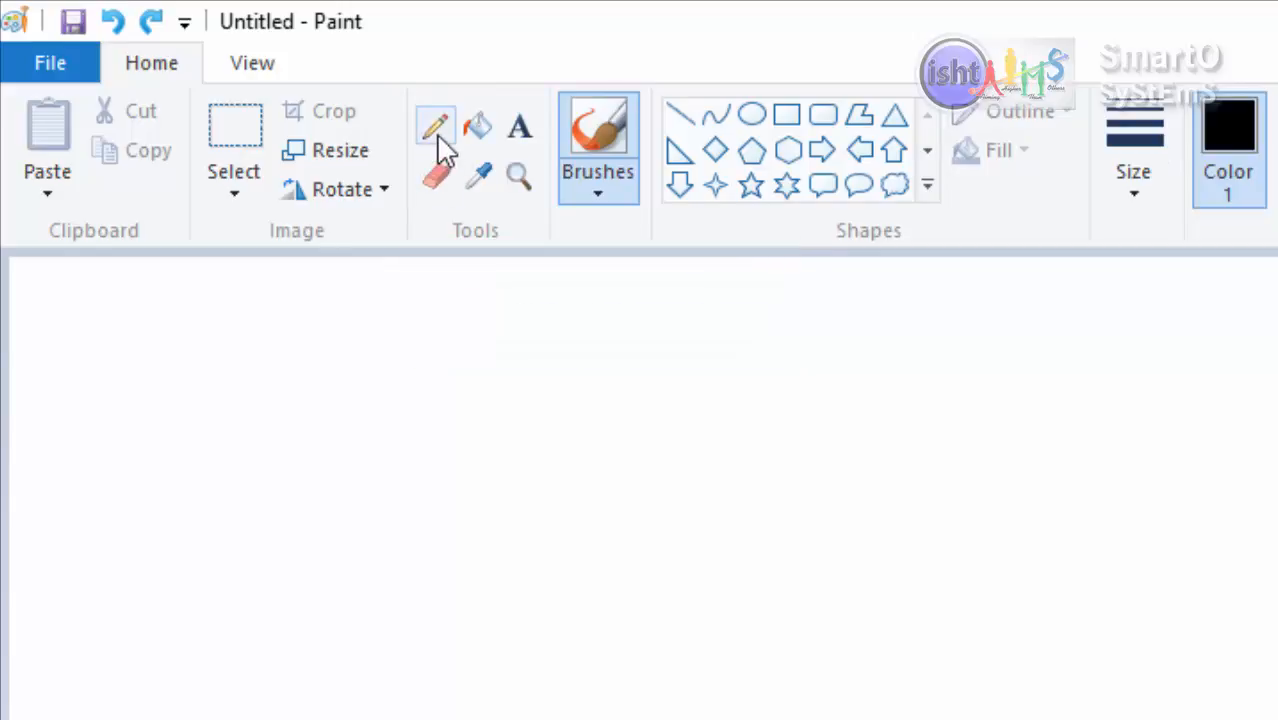
Step: Draw several thin black freehand curves across the blank canvas with the Pencil tool
{"action": "left_click", "coordinate": [436, 133]}
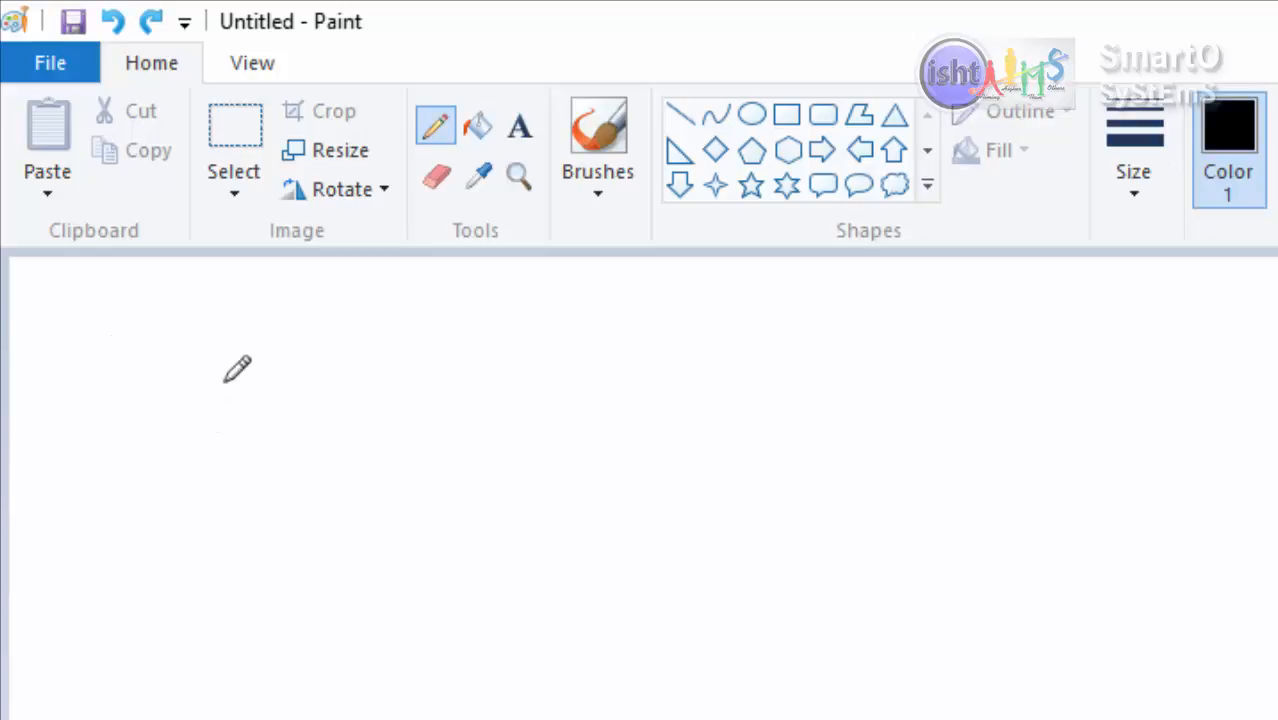
{"action": "mouse_move", "coordinate": [142, 365]}
{"action": "left_mouse_down"}
{"action": "mouse_move", "coordinate": [96, 445]}
{"action": "mouse_move", "coordinate": [85, 647]}
{"action": "left_mouse_up"}
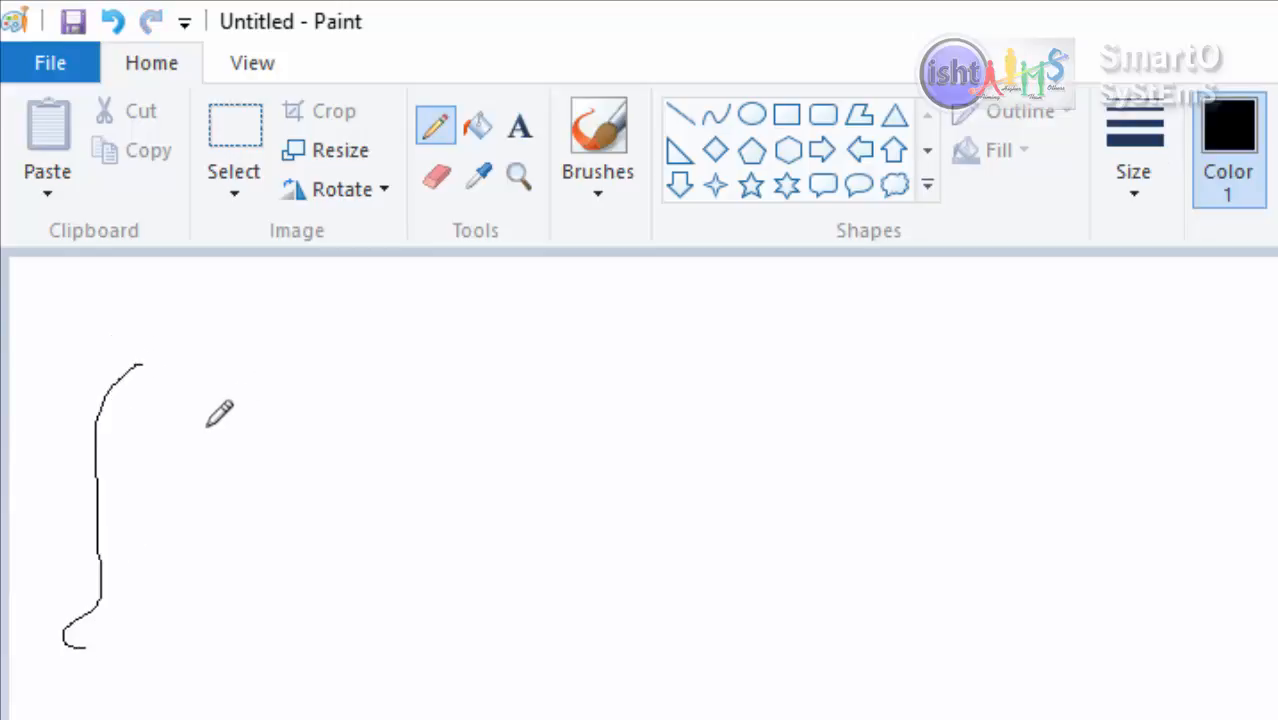
{"action": "mouse_move", "coordinate": [212, 408]}
{"action": "left_mouse_down"}
{"action": "mouse_move", "coordinate": [252, 485]}
{"action": "mouse_move", "coordinate": [775, 558]}
{"action": "left_mouse_up"}
{"action": "mouse_move", "coordinate": [873, 481]}
{"action": "left_mouse_down"}
{"action": "mouse_move", "coordinate": [688, 660]}
{"action": "mouse_move", "coordinate": [530, 545]}
{"action": "mouse_move", "coordinate": [801, 473]}
{"action": "left_mouse_up"}
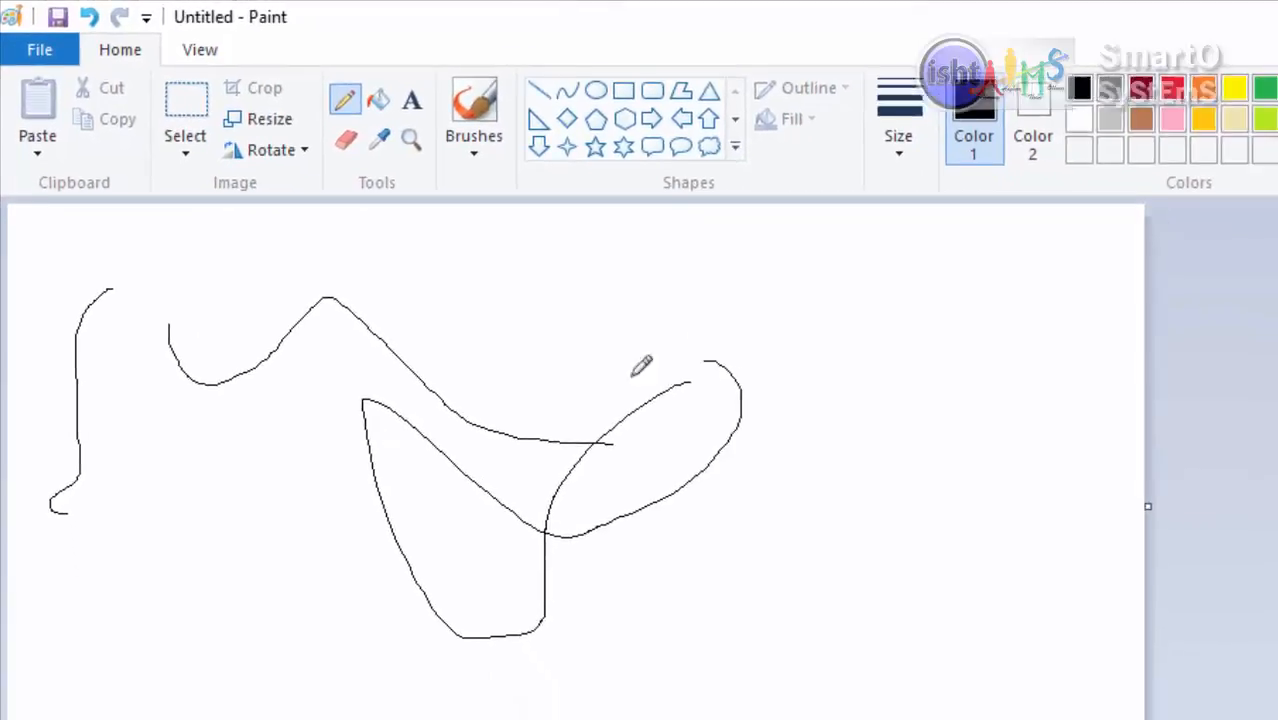
{"action": "mouse_move", "coordinate": [578, 533]}
{"action": "left_mouse_down"}
{"action": "mouse_move", "coordinate": [555, 627]}
{"action": "mouse_move", "coordinate": [687, 564]}
{"action": "left_mouse_up"}
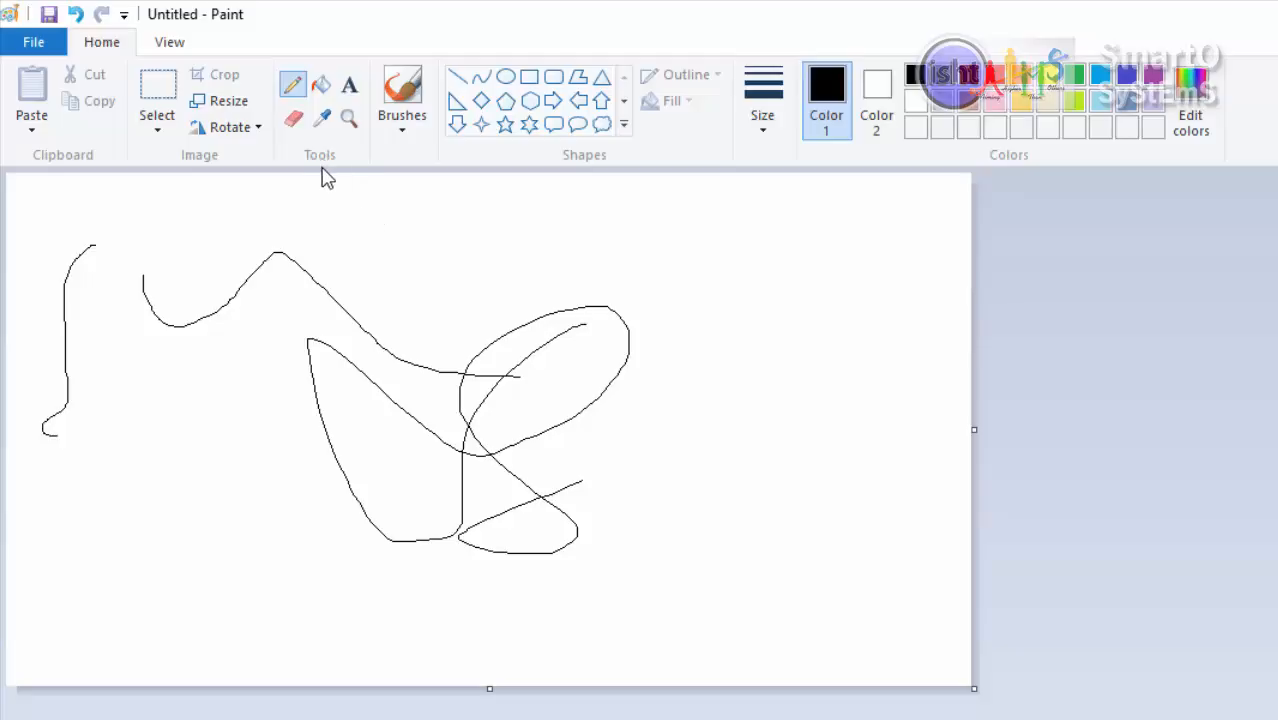
Step: Draw a looping black freehand curve over the thin lines using the thickest pencil size
{"action": "left_click", "coordinate": [771, 131]}
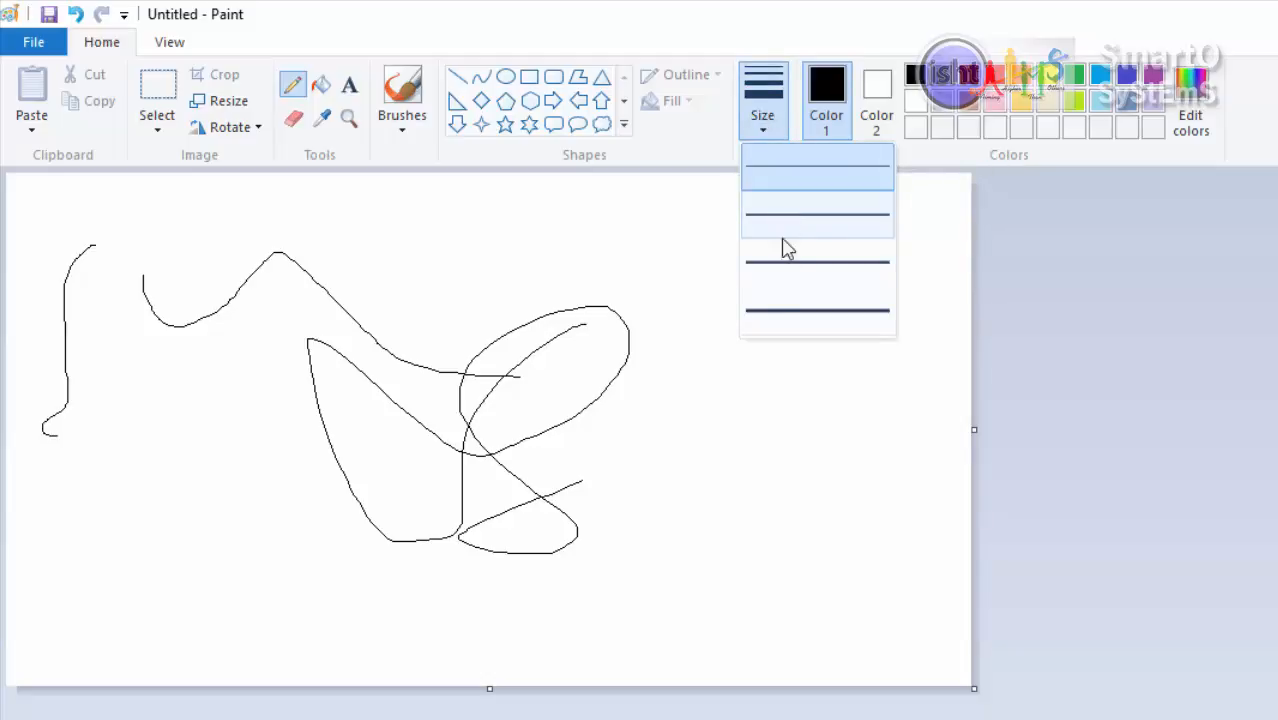
{"action": "left_click", "coordinate": [779, 322]}
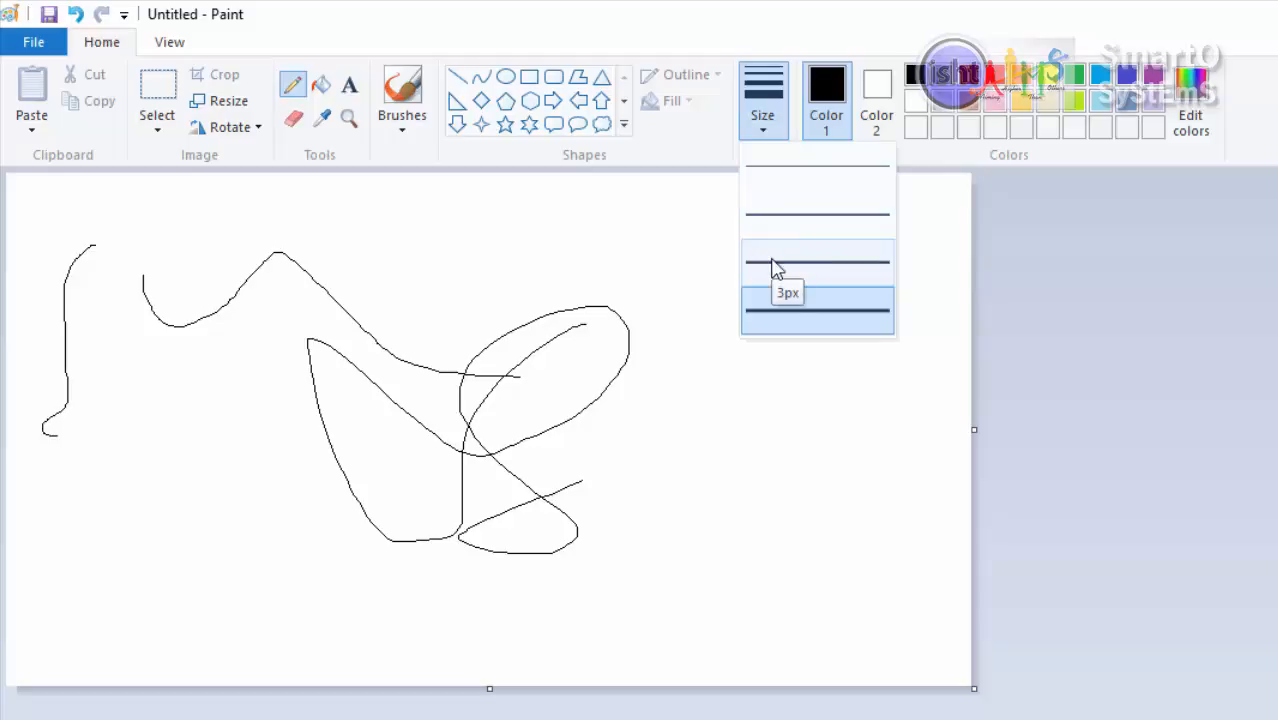
{"action": "left_click", "coordinate": [773, 315]}
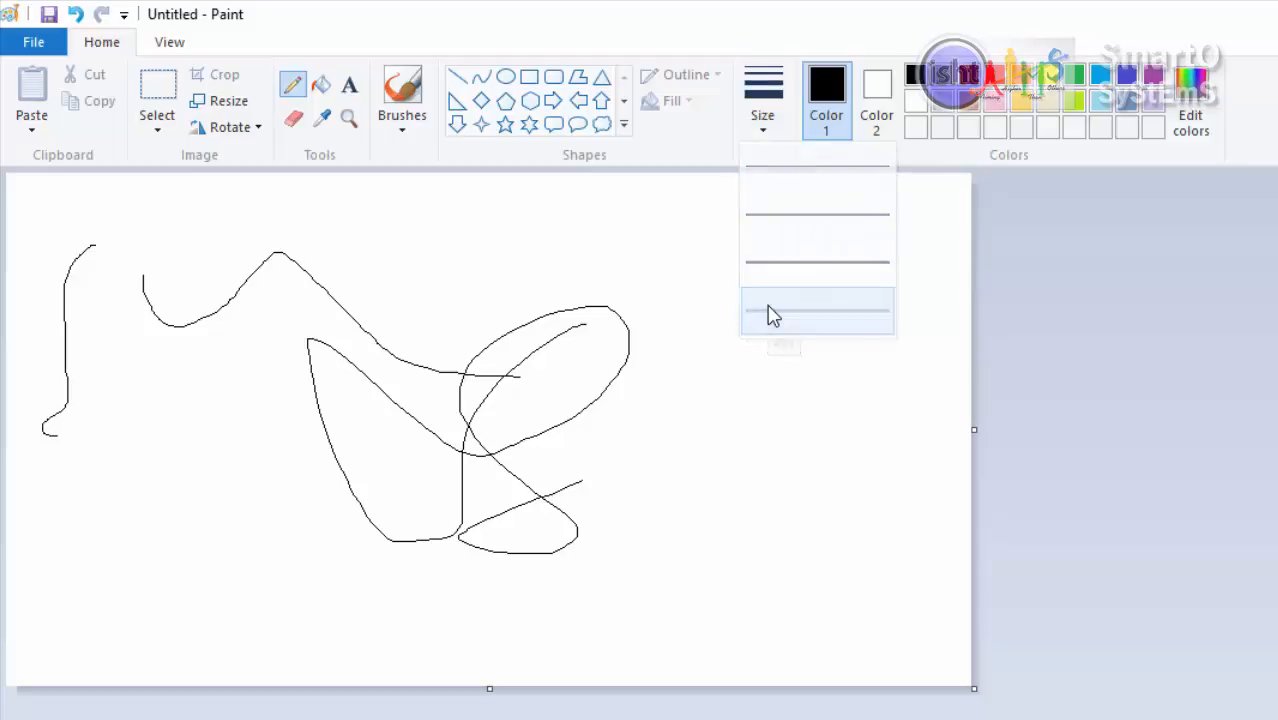
{"action": "mouse_move", "coordinate": [731, 248]}
{"action": "left_mouse_down"}
{"action": "mouse_move", "coordinate": [681, 319]}
{"action": "mouse_move", "coordinate": [493, 371]}
{"action": "mouse_move", "coordinate": [409, 278]}
{"action": "mouse_move", "coordinate": [537, 249]}
{"action": "mouse_move", "coordinate": [729, 407]}
{"action": "mouse_move", "coordinate": [846, 313]}
{"action": "mouse_move", "coordinate": [498, 503]}
{"action": "mouse_move", "coordinate": [295, 430]}
{"action": "left_mouse_up"}
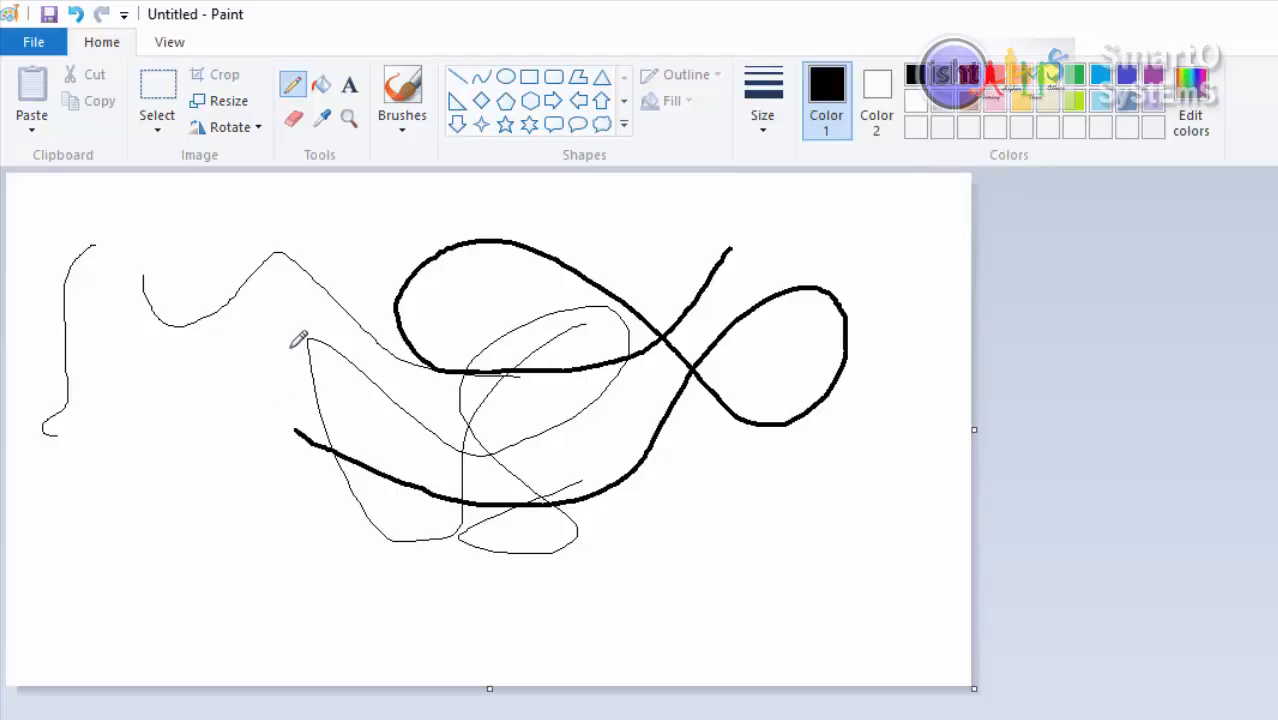
Step: Draw a looping red freehand curve over the scribbles with the Pencil tool at the thinnest line size
{"action": "left_click", "coordinate": [752, 138]}
{"action": "left_click", "coordinate": [778, 170]}
{"action": "left_click", "coordinate": [293, 90]}
{"action": "left_click", "coordinate": [993, 76]}
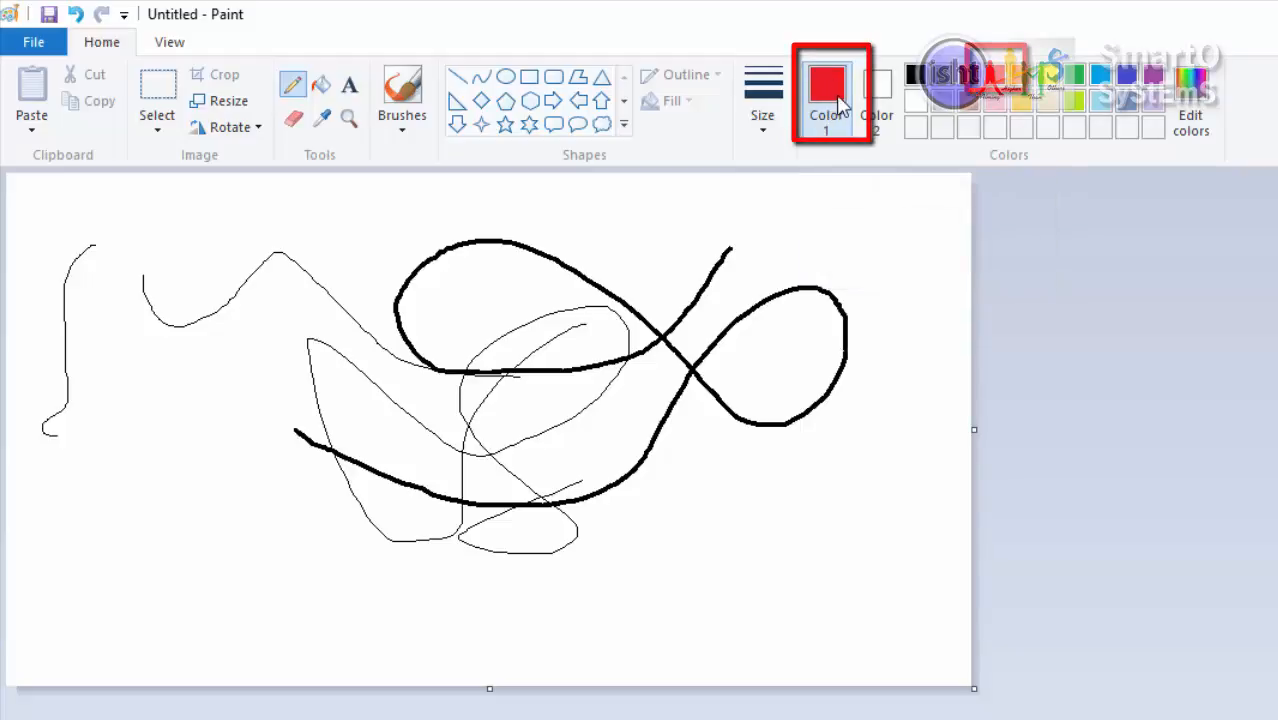
{"action": "mouse_move", "coordinate": [829, 218]}
{"action": "left_mouse_down"}
{"action": "mouse_move", "coordinate": [779, 336]}
{"action": "mouse_move", "coordinate": [549, 316]}
{"action": "mouse_move", "coordinate": [718, 547]}
{"action": "left_mouse_up"}
{"action": "mouse_move", "coordinate": [827, 478]}
{"action": "left_mouse_down"}
{"action": "mouse_move", "coordinate": [861, 387]}
{"action": "mouse_move", "coordinate": [590, 339]}
{"action": "mouse_move", "coordinate": [442, 288]}
{"action": "left_mouse_up"}
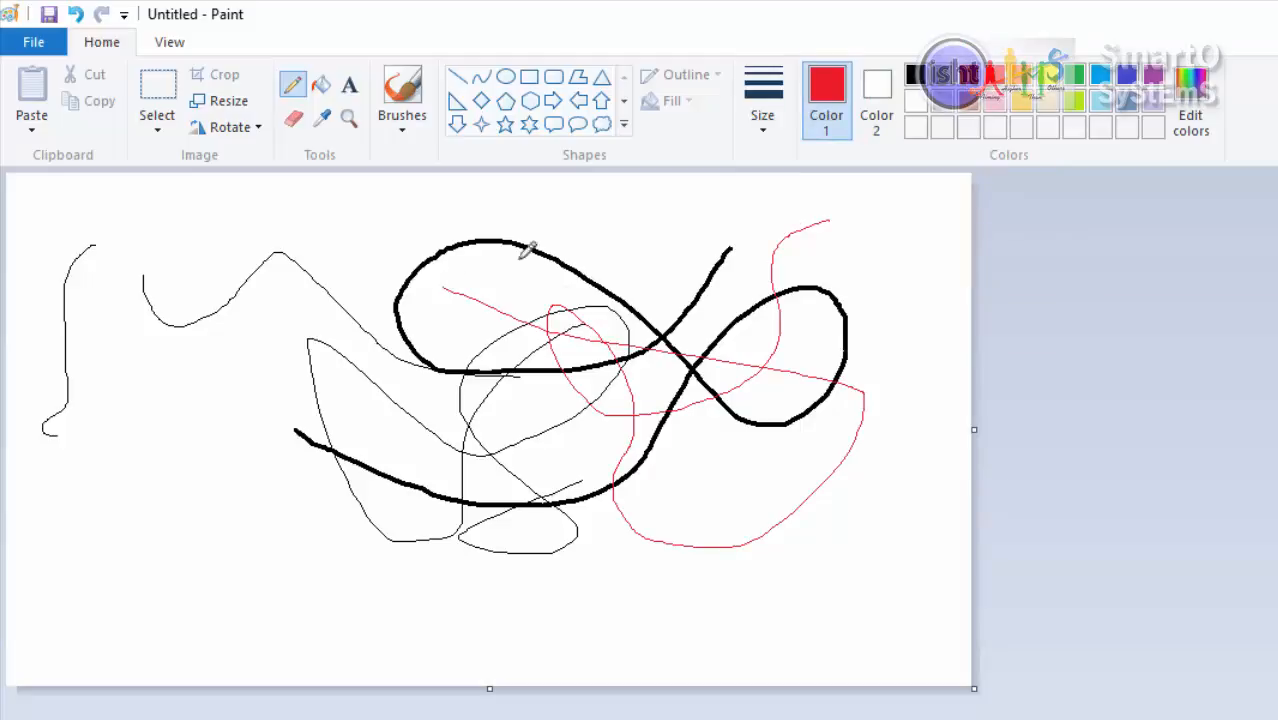
Step: Draw a looping red freehand curve across the scribbles using the thickest pencil size
{"action": "left_click", "coordinate": [760, 131]}
{"action": "left_click", "coordinate": [779, 310]}
{"action": "mouse_move", "coordinate": [695, 213]}
{"action": "left_mouse_down"}
{"action": "mouse_move", "coordinate": [568, 327]}
{"action": "mouse_move", "coordinate": [309, 360]}
{"action": "mouse_move", "coordinate": [365, 258]}
{"action": "mouse_move", "coordinate": [461, 462]}
{"action": "mouse_move", "coordinate": [718, 430]}
{"action": "mouse_move", "coordinate": [762, 334]}
{"action": "left_mouse_up"}
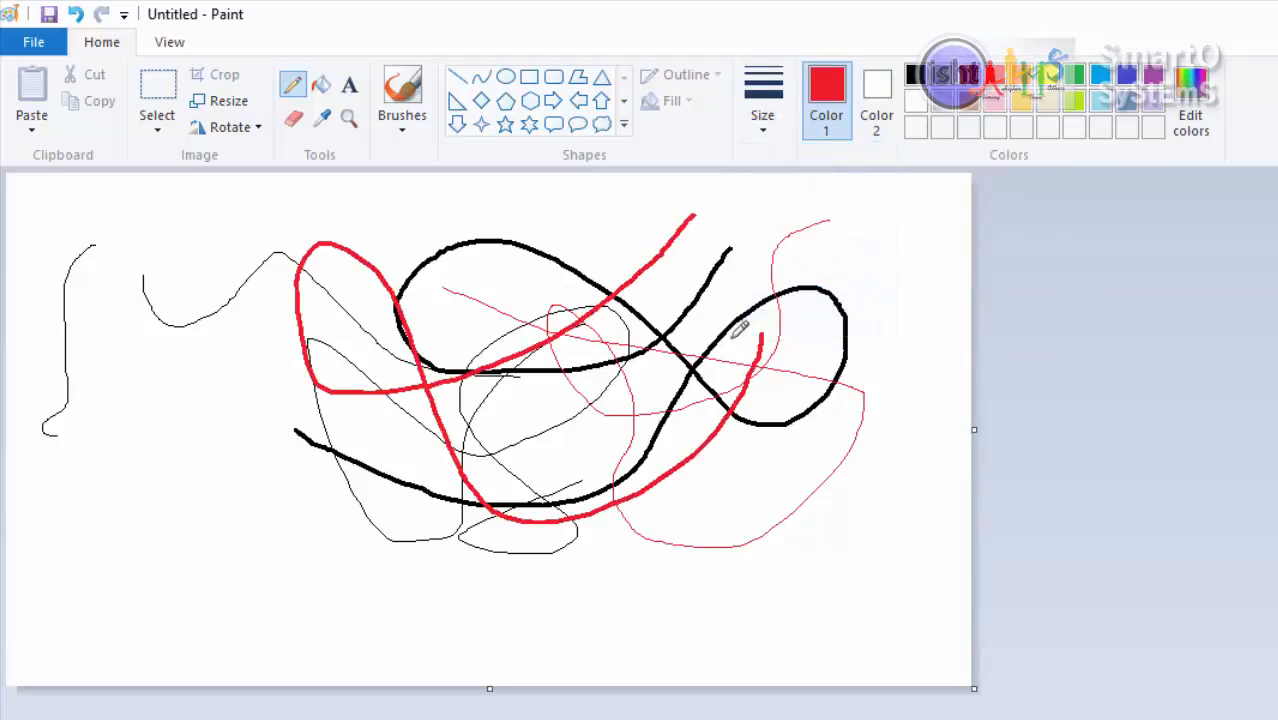
Step: Draw a long looping green freehand curve across the drawing at the thickest pencil size
{"action": "left_click", "coordinate": [1078, 76]}
{"action": "mouse_move", "coordinate": [820, 230]}
{"action": "left_mouse_down"}
{"action": "mouse_move", "coordinate": [456, 337]}
{"action": "mouse_move", "coordinate": [585, 434]}
{"action": "mouse_move", "coordinate": [816, 478]}
{"action": "left_mouse_up"}
{"action": "mouse_move", "coordinate": [860, 403]}
{"action": "left_mouse_down"}
{"action": "mouse_move", "coordinate": [797, 284]}
{"action": "mouse_move", "coordinate": [452, 442]}
{"action": "mouse_move", "coordinate": [265, 402]}
{"action": "mouse_move", "coordinate": [261, 289]}
{"action": "mouse_move", "coordinate": [308, 424]}
{"action": "mouse_move", "coordinate": [156, 600]}
{"action": "mouse_move", "coordinate": [327, 577]}
{"action": "left_mouse_up"}
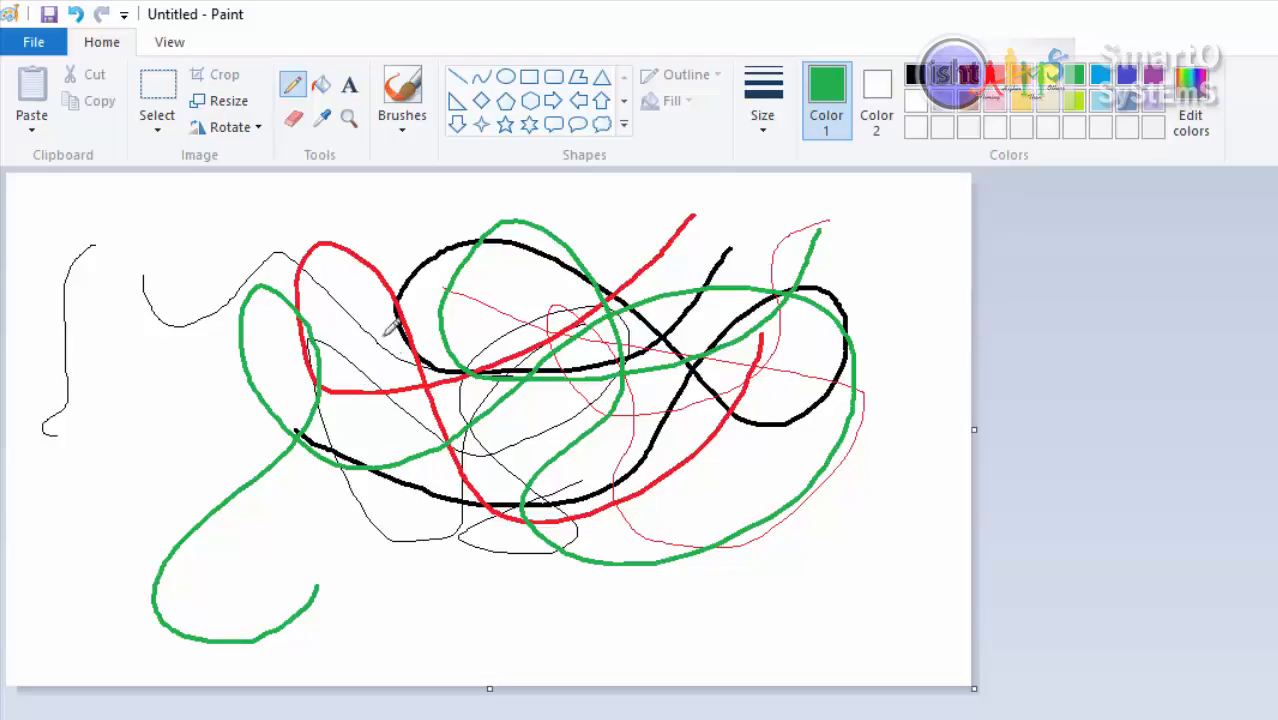
Step: Erase a band across the middle of the scribbles, and use the largest eraser size to remove the horizontal green fragment
{"action": "left_click", "coordinate": [291, 120]}
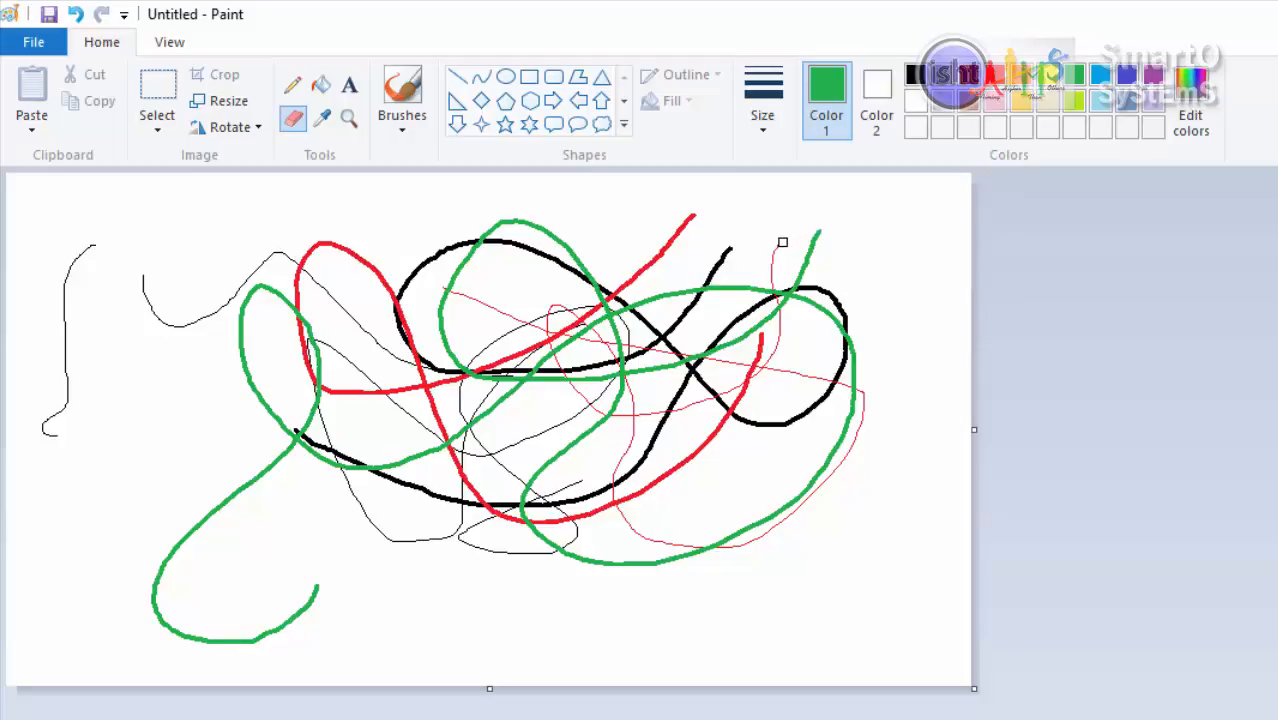
{"action": "mouse_move", "coordinate": [776, 257]}
{"action": "left_mouse_down"}
{"action": "mouse_move", "coordinate": [773, 310]}
{"action": "mouse_move", "coordinate": [740, 345]}
{"action": "mouse_move", "coordinate": [764, 337]}
{"action": "mouse_move", "coordinate": [746, 329]}
{"action": "mouse_move", "coordinate": [645, 371]}
{"action": "mouse_move", "coordinate": [772, 324]}
{"action": "mouse_move", "coordinate": [942, 311]}
{"action": "mouse_move", "coordinate": [396, 374]}
{"action": "mouse_move", "coordinate": [829, 287]}
{"action": "mouse_move", "coordinate": [771, 328]}
{"action": "mouse_move", "coordinate": [583, 371]}
{"action": "mouse_move", "coordinate": [878, 300]}
{"action": "mouse_move", "coordinate": [299, 413]}
{"action": "mouse_move", "coordinate": [246, 412]}
{"action": "mouse_move", "coordinate": [798, 257]}
{"action": "mouse_move", "coordinate": [179, 376]}
{"action": "mouse_move", "coordinate": [129, 422]}
{"action": "mouse_move", "coordinate": [629, 313]}
{"action": "mouse_move", "coordinate": [808, 299]}
{"action": "mouse_move", "coordinate": [184, 398]}
{"action": "mouse_move", "coordinate": [696, 330]}
{"action": "mouse_move", "coordinate": [671, 416]}
{"action": "mouse_move", "coordinate": [642, 367]}
{"action": "mouse_move", "coordinate": [496, 382]}
{"action": "left_mouse_up"}
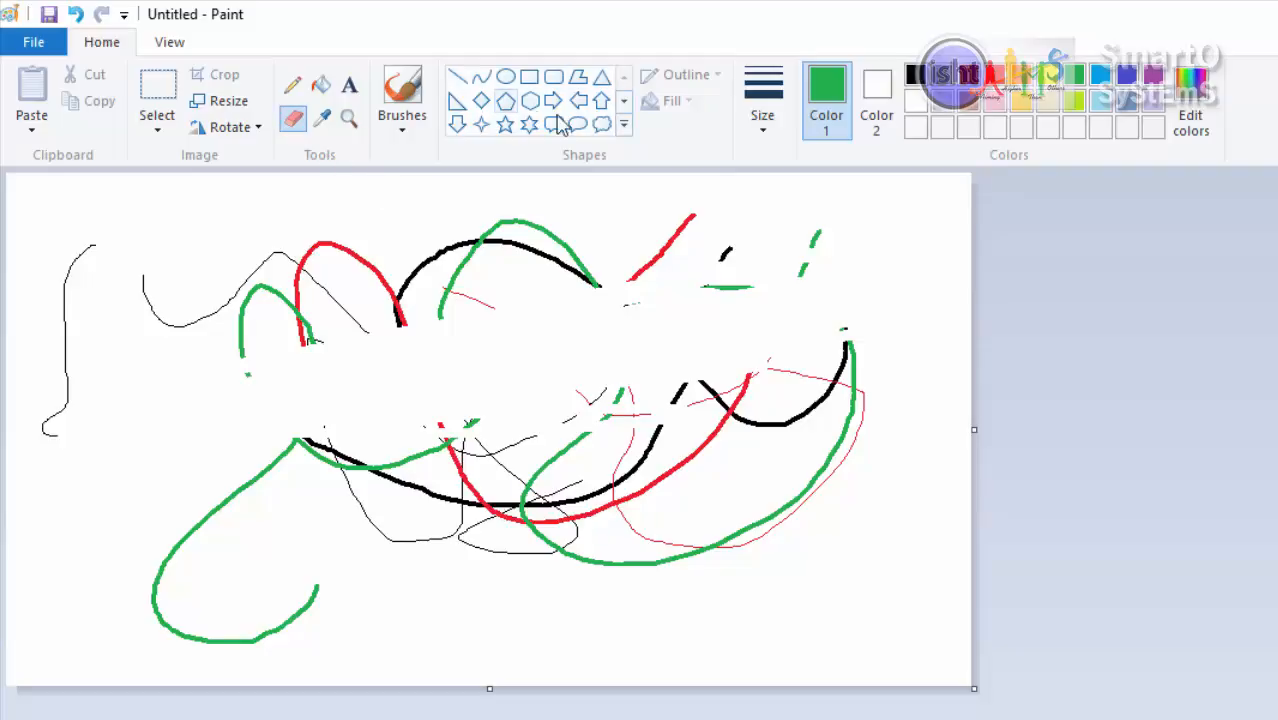
{"action": "left_click", "coordinate": [765, 130]}
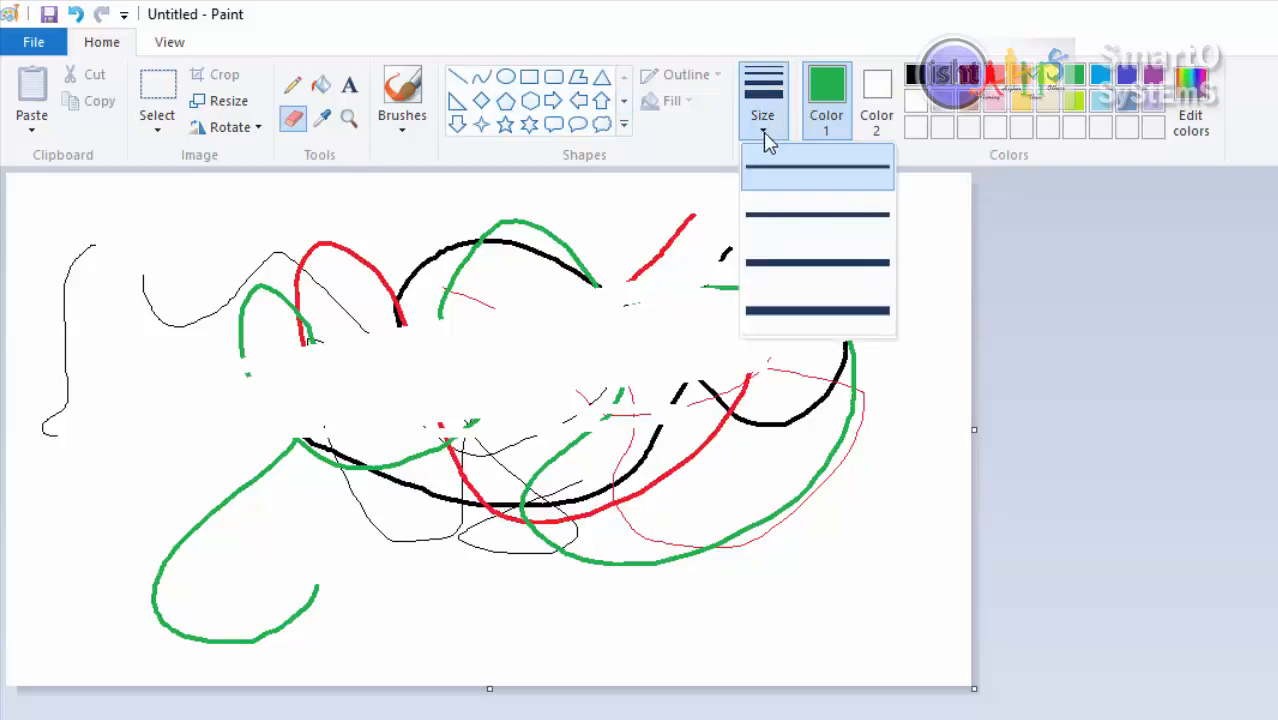
{"action": "left_click", "coordinate": [755, 316]}
{"action": "left_click_drag", "start_coordinate": [699, 280], "coordinate": [747, 288]}
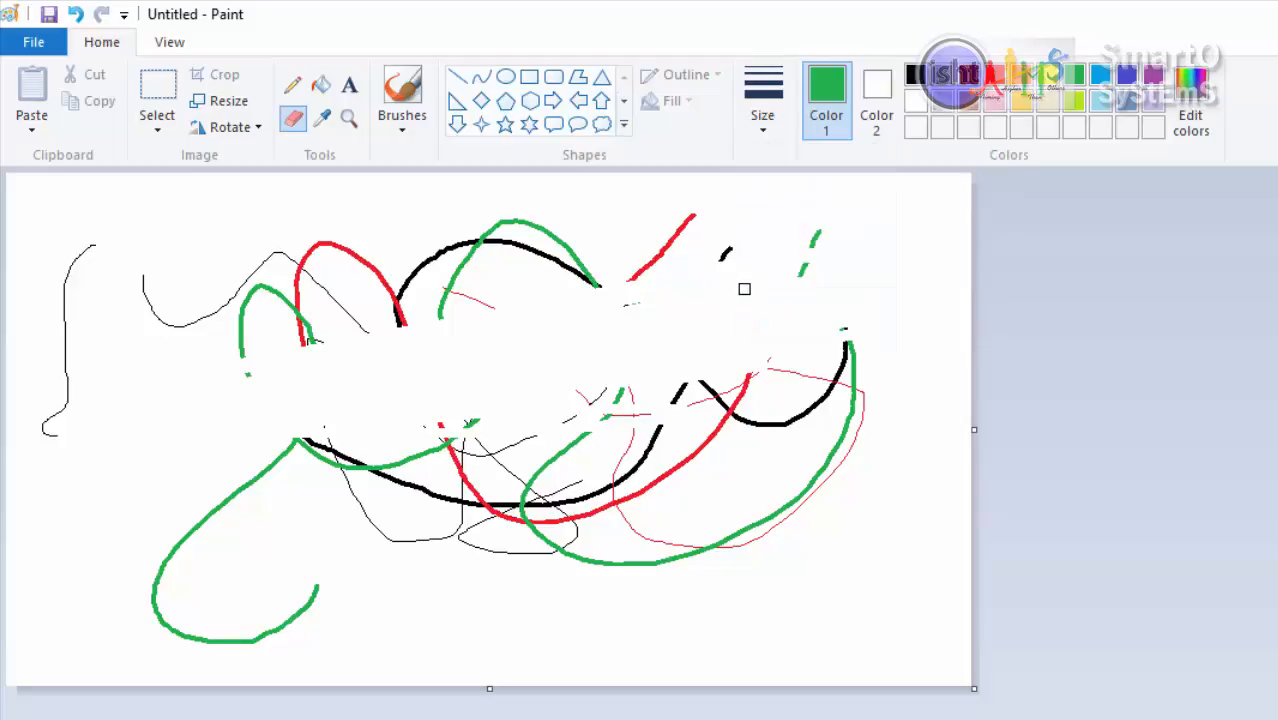
Step: Erase the short thick red stroke near the canvas's upper edge using the second-smallest eraser size
{"action": "left_click", "coordinate": [764, 128]}
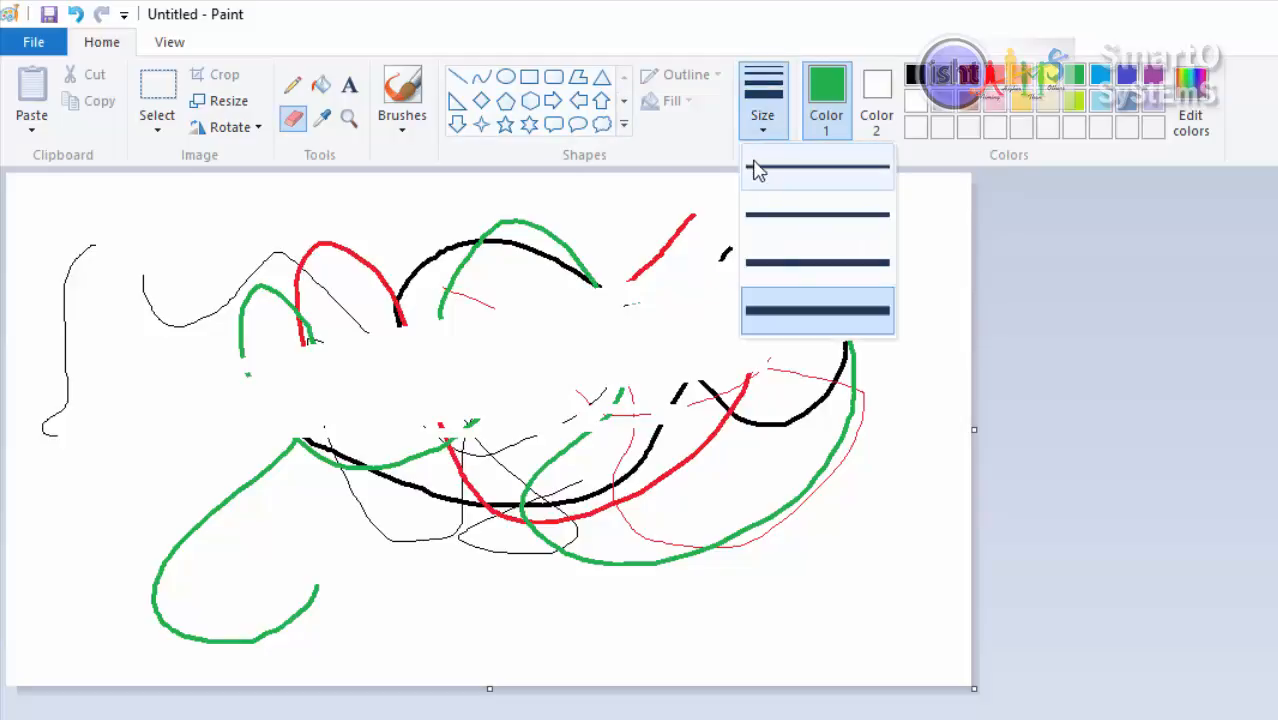
{"action": "left_click", "coordinate": [813, 215]}
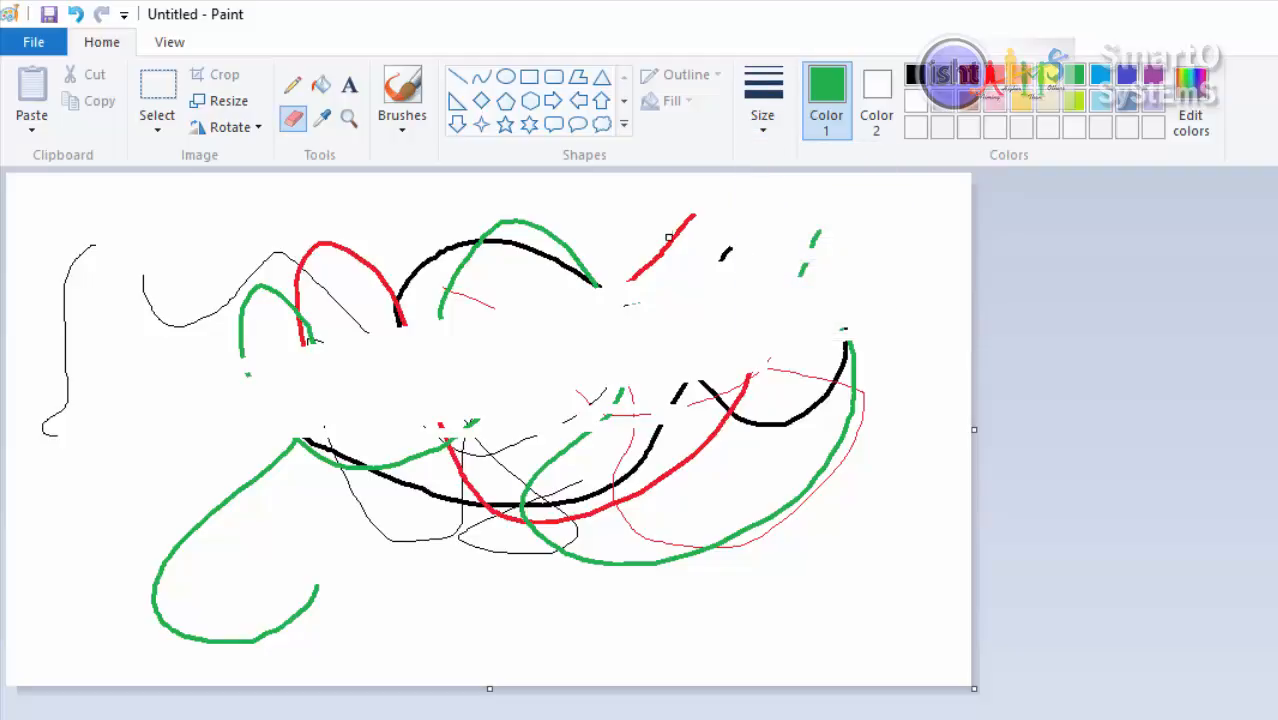
{"action": "mouse_move", "coordinate": [669, 237]}
{"action": "left_mouse_down"}
{"action": "mouse_move", "coordinate": [697, 208]}
{"action": "mouse_move", "coordinate": [637, 276]}
{"action": "mouse_move", "coordinate": [673, 219]}
{"action": "left_mouse_up"}
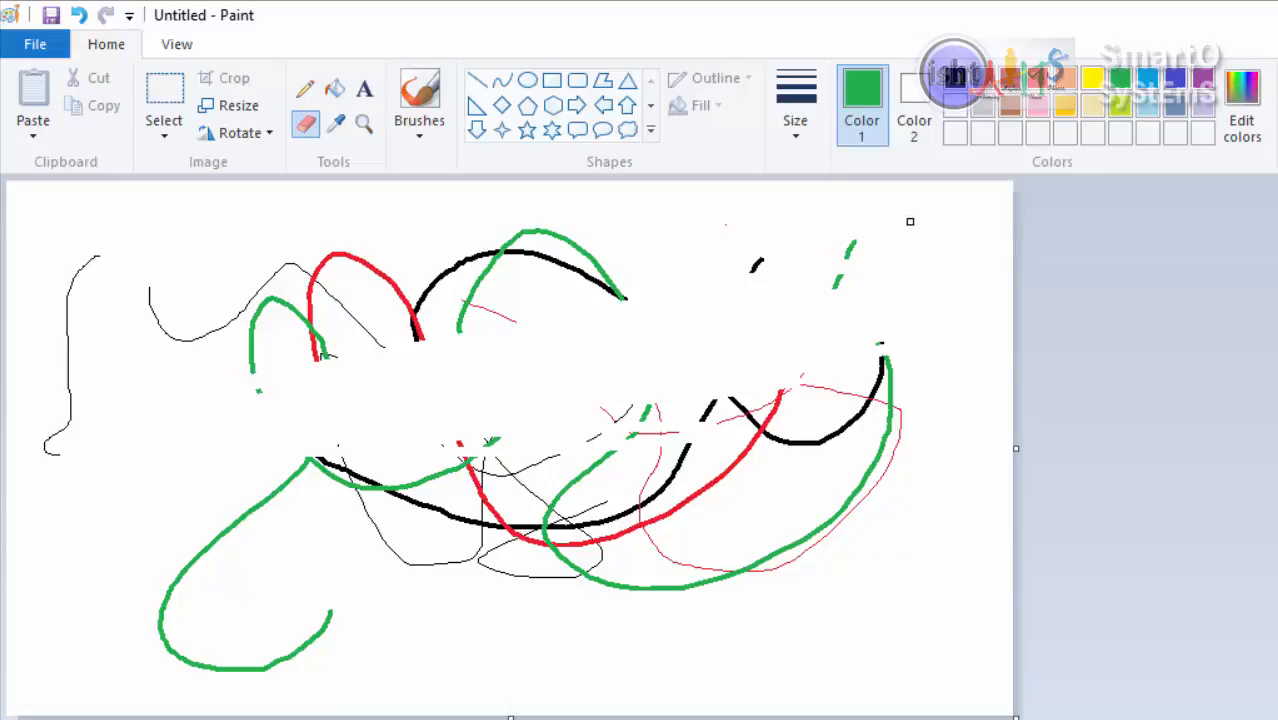
Step: Set Color 2 to orange and rub the Eraser over the black, green and red arcs so they are covered in orange
{"action": "left_click", "coordinate": [926, 104]}
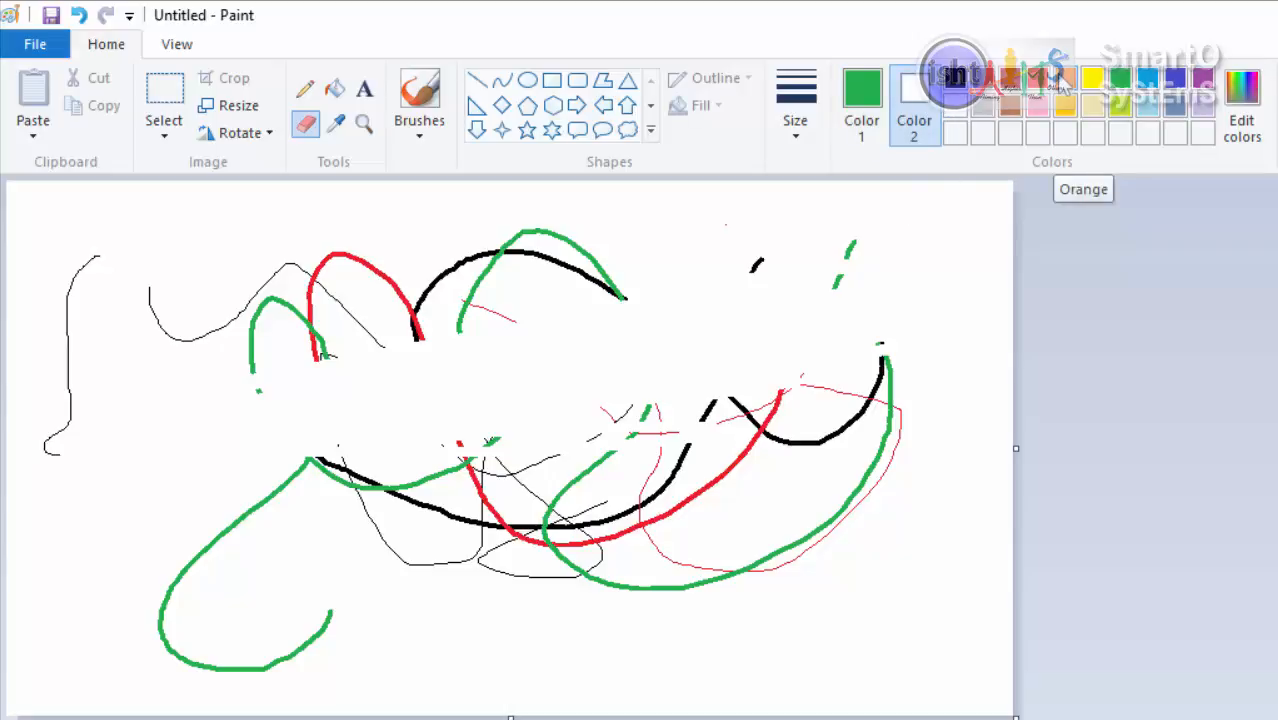
{"action": "left_click", "coordinate": [1062, 82]}
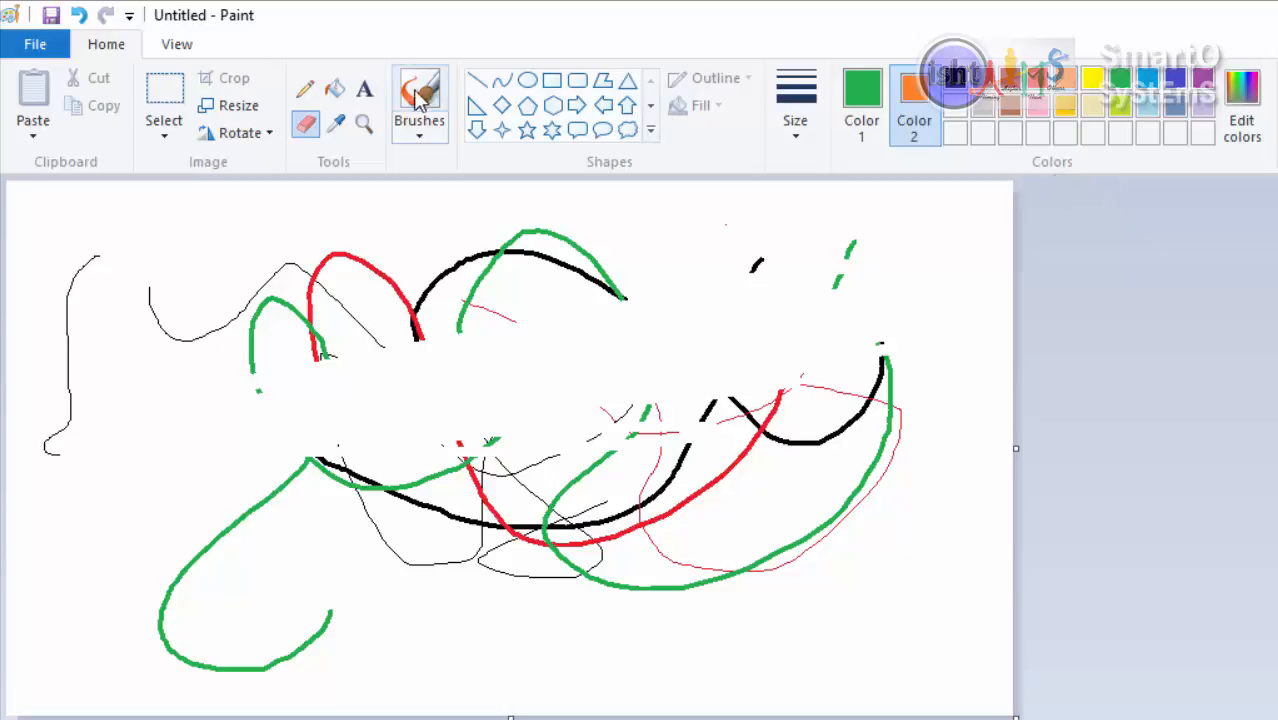
{"action": "left_click", "coordinate": [306, 124]}
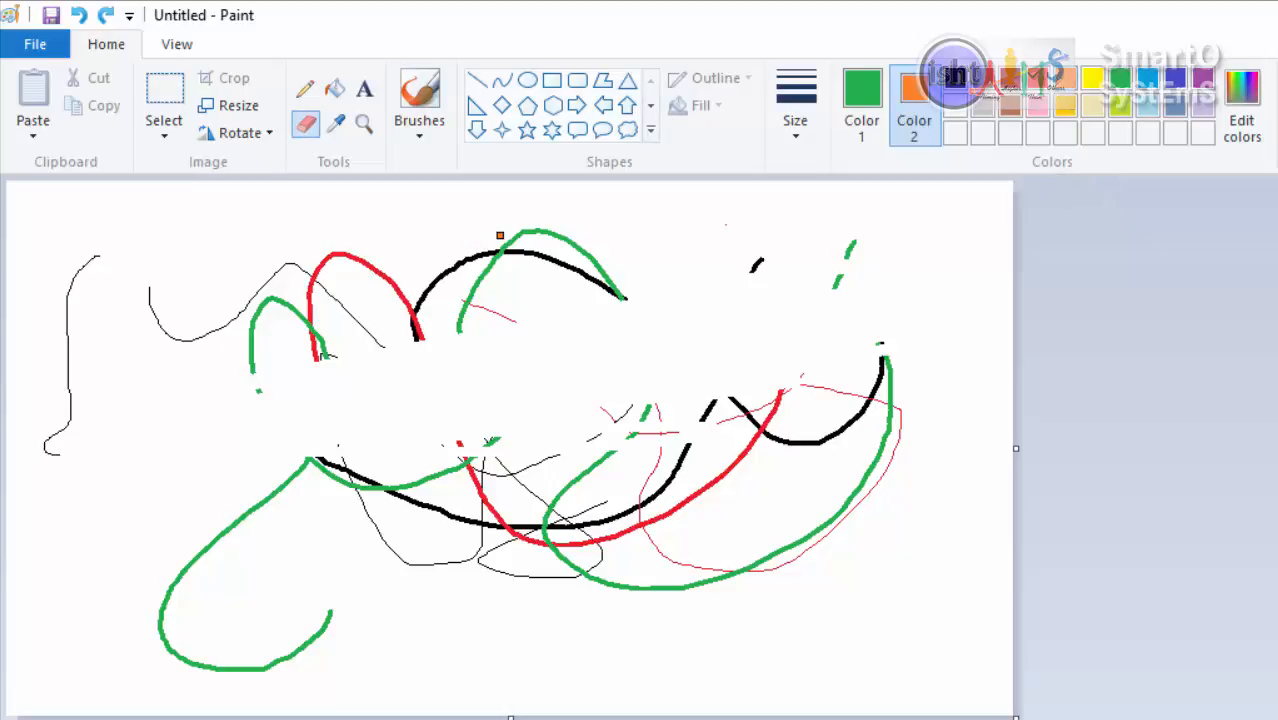
{"action": "mouse_move", "coordinate": [497, 254]}
{"action": "left_mouse_down"}
{"action": "mouse_move", "coordinate": [461, 333]}
{"action": "mouse_move", "coordinate": [517, 257]}
{"action": "mouse_move", "coordinate": [552, 241]}
{"action": "mouse_move", "coordinate": [429, 274]}
{"action": "mouse_move", "coordinate": [404, 320]}
{"action": "mouse_move", "coordinate": [471, 242]}
{"action": "mouse_move", "coordinate": [423, 303]}
{"action": "mouse_move", "coordinate": [426, 369]}
{"action": "mouse_move", "coordinate": [397, 238]}
{"action": "mouse_move", "coordinate": [344, 222]}
{"action": "mouse_move", "coordinate": [302, 268]}
{"action": "mouse_move", "coordinate": [303, 373]}
{"action": "mouse_move", "coordinate": [298, 283]}
{"action": "left_mouse_up"}
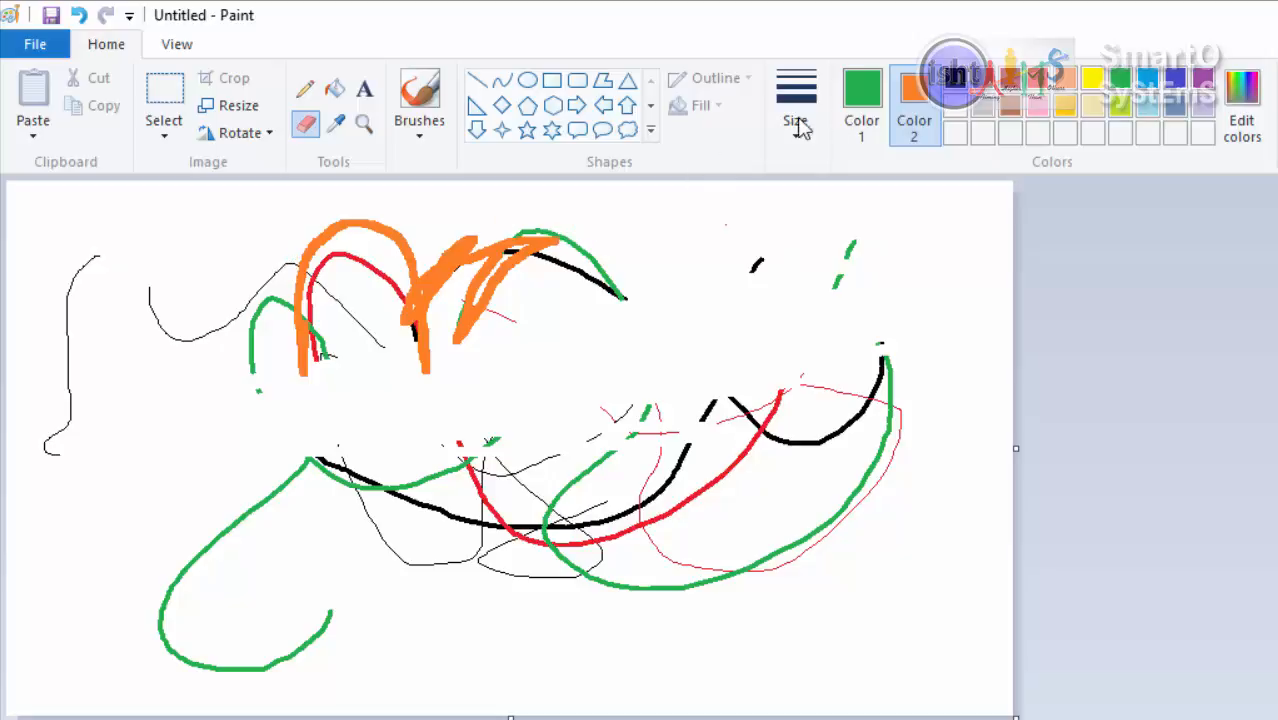
Step: Set Color 2 to white and erase over the orange-covered arcs
{"action": "left_click", "coordinate": [957, 110]}
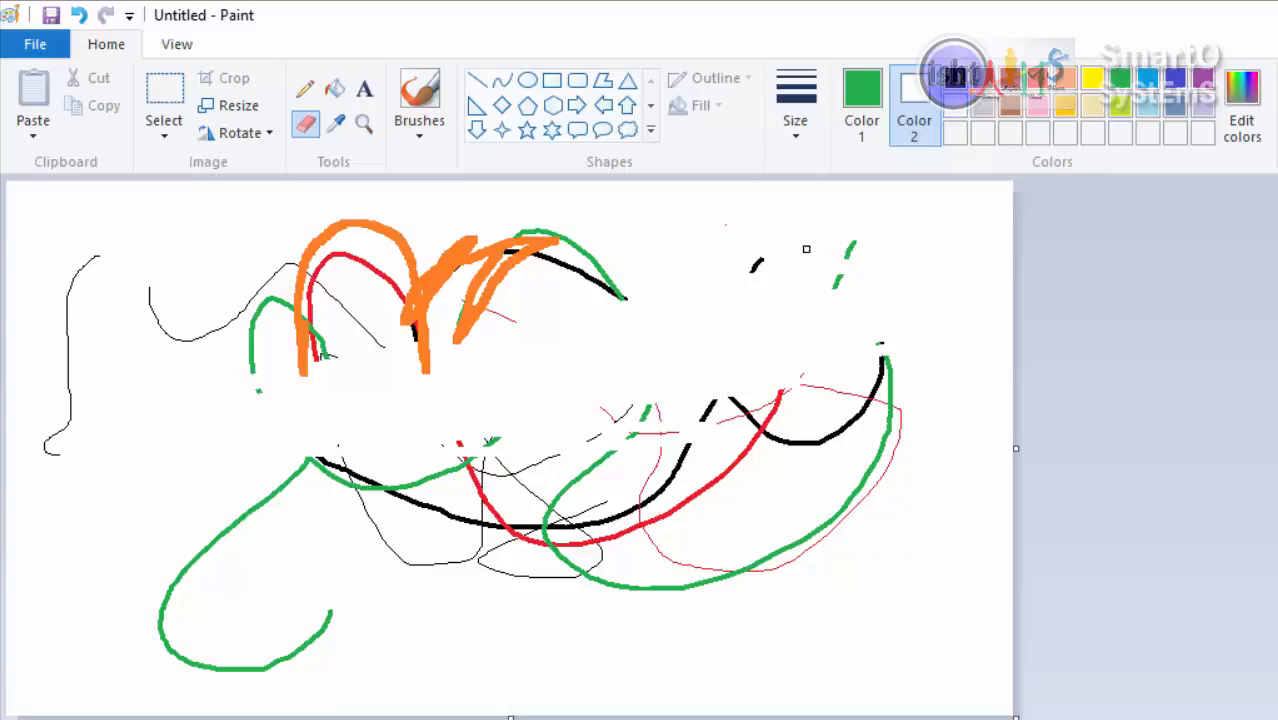
{"action": "mouse_move", "coordinate": [410, 294]}
{"action": "left_mouse_down"}
{"action": "mouse_move", "coordinate": [530, 220]}
{"action": "mouse_move", "coordinate": [460, 250]}
{"action": "mouse_move", "coordinate": [320, 240]}
{"action": "mouse_move", "coordinate": [340, 228]}
{"action": "mouse_move", "coordinate": [132, 262]}
{"action": "mouse_move", "coordinate": [322, 236]}
{"action": "mouse_move", "coordinate": [604, 225]}
{"action": "left_mouse_up"}
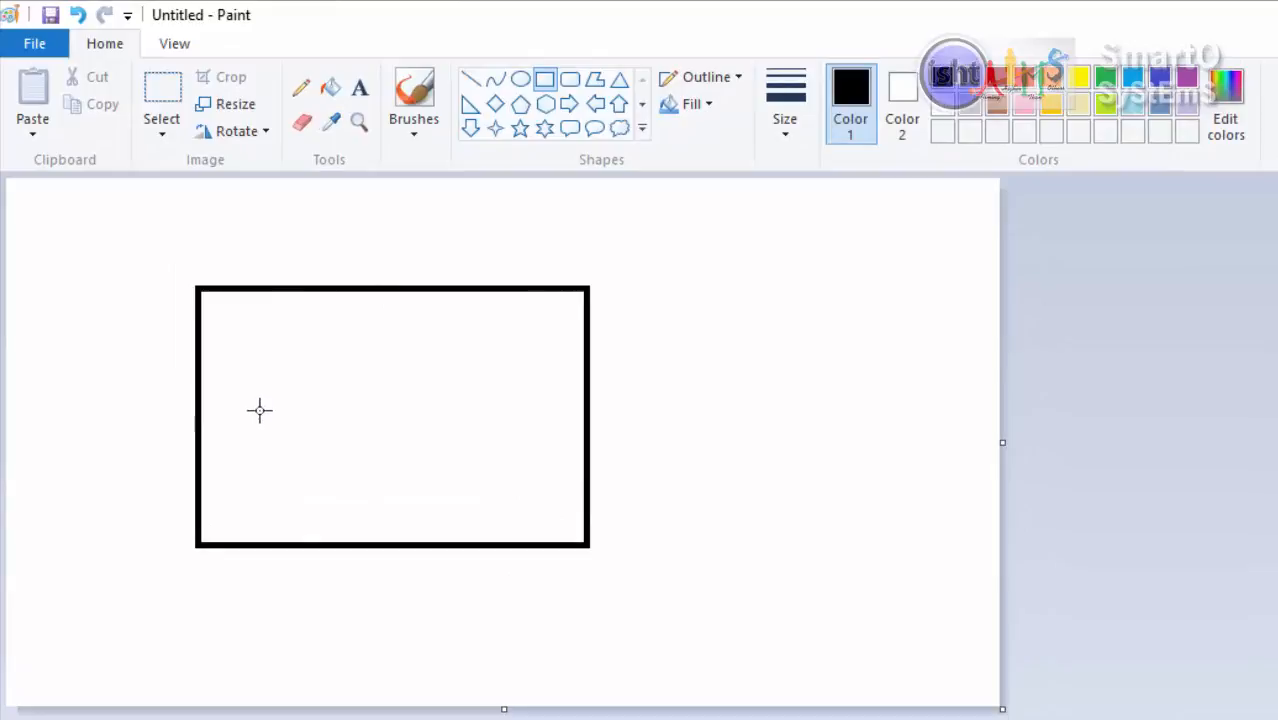
Step: Set Color 1 to red, fill the black rectangle's interior with it, and undo the fill
{"action": "left_click", "coordinate": [331, 92]}
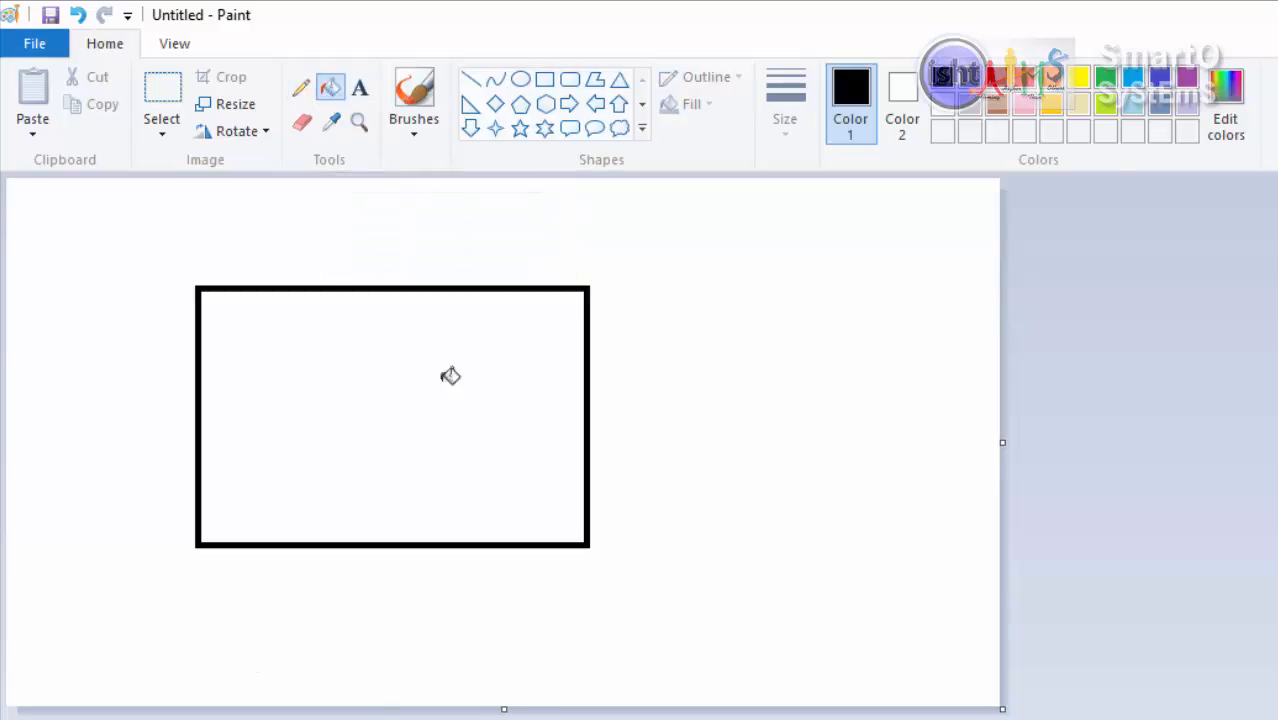
{"action": "left_click", "coordinate": [1025, 80]}
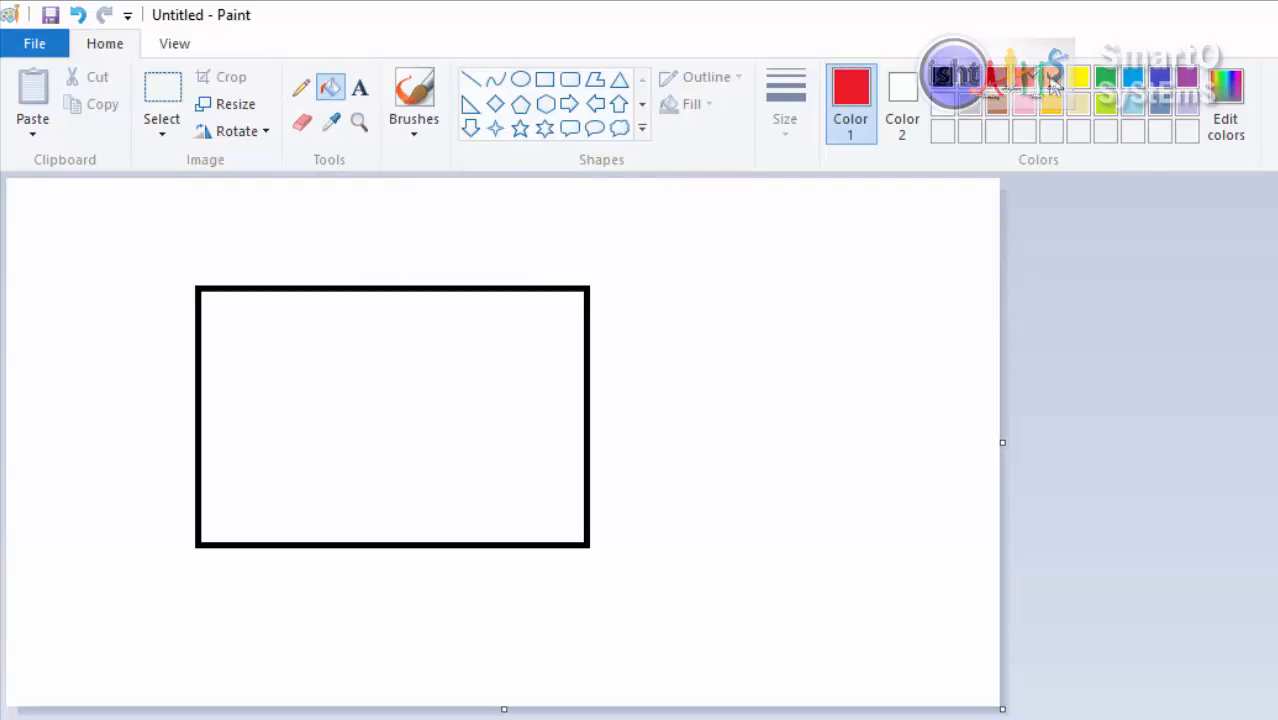
{"action": "left_click", "coordinate": [1052, 80]}
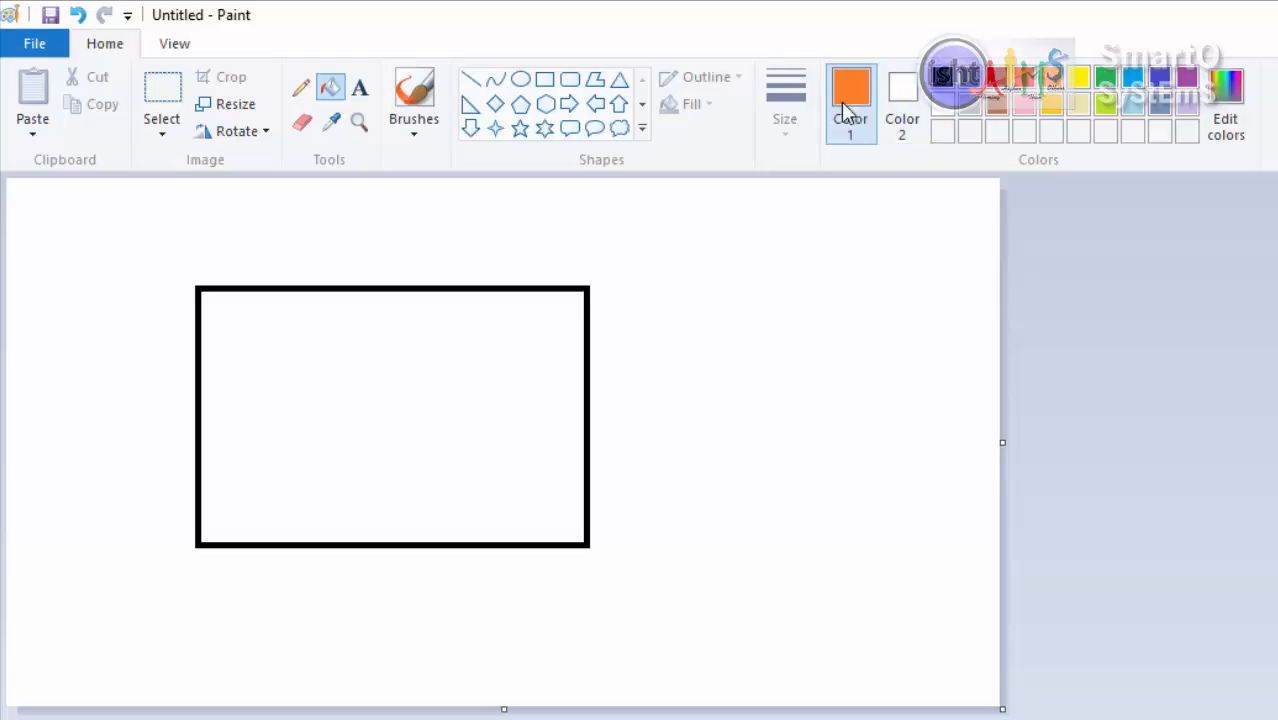
{"action": "left_click", "coordinate": [1051, 104]}
{"action": "left_click", "coordinate": [1024, 78]}
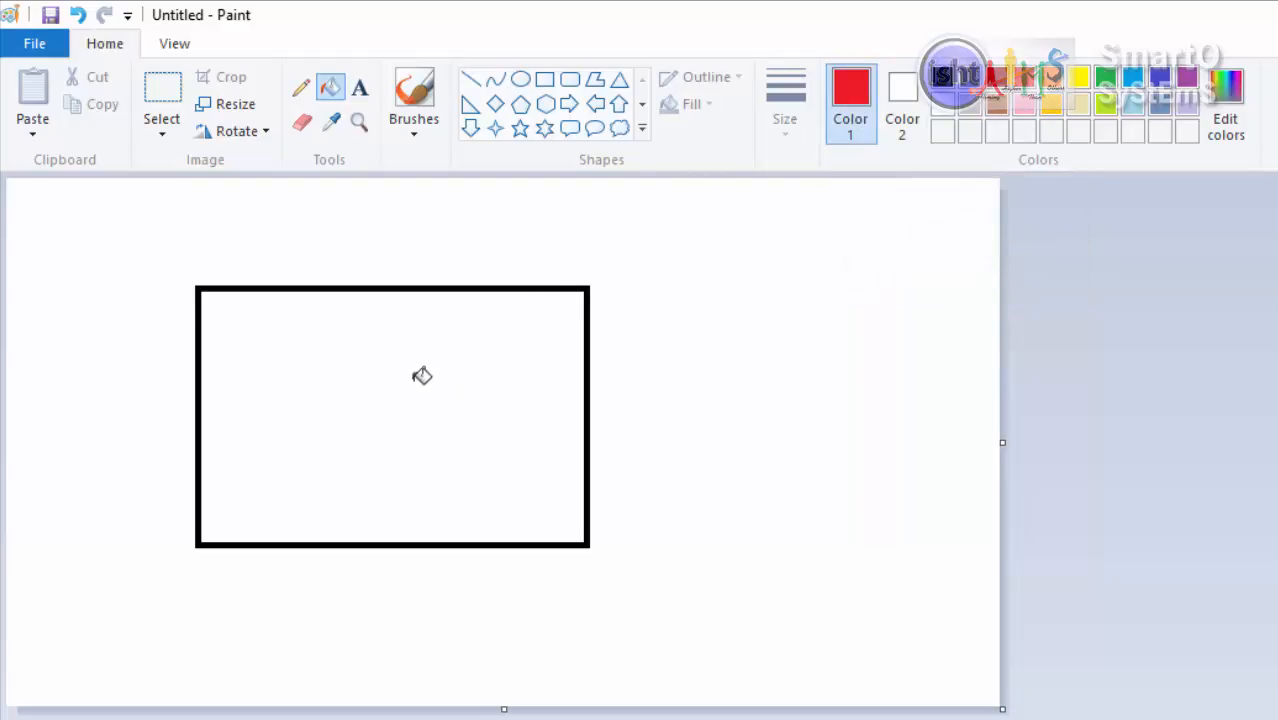
{"action": "left_click", "coordinate": [451, 378]}
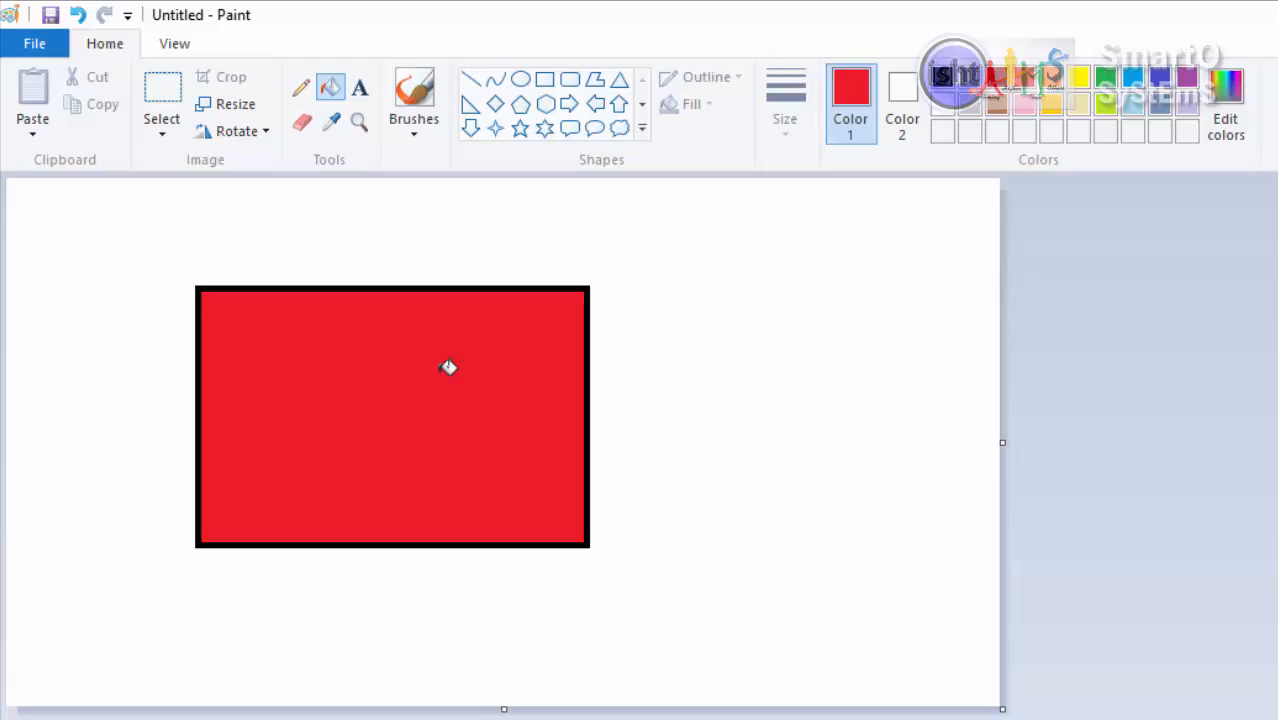
{"action": "key", "text": "ctrl+z"}
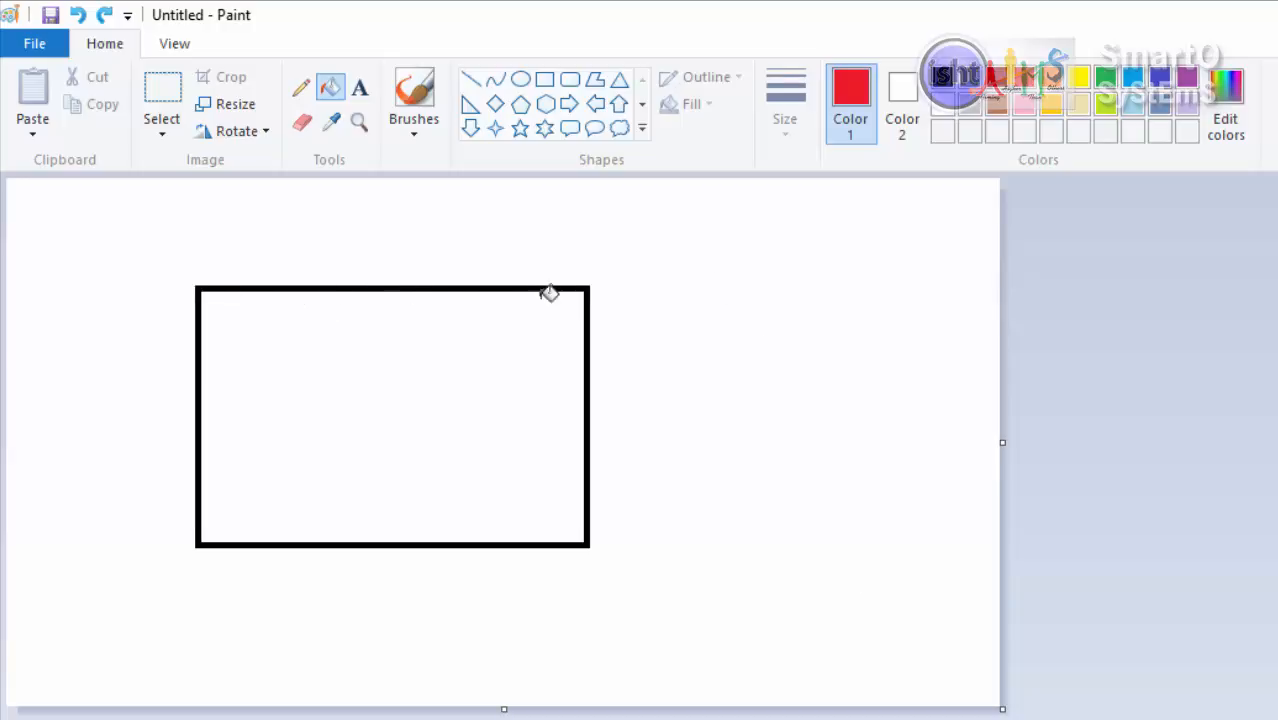
Step: Erase a small gap in the rectangle's right edge and fill from inside the opened rectangle with red
{"action": "left_click", "coordinate": [301, 122]}
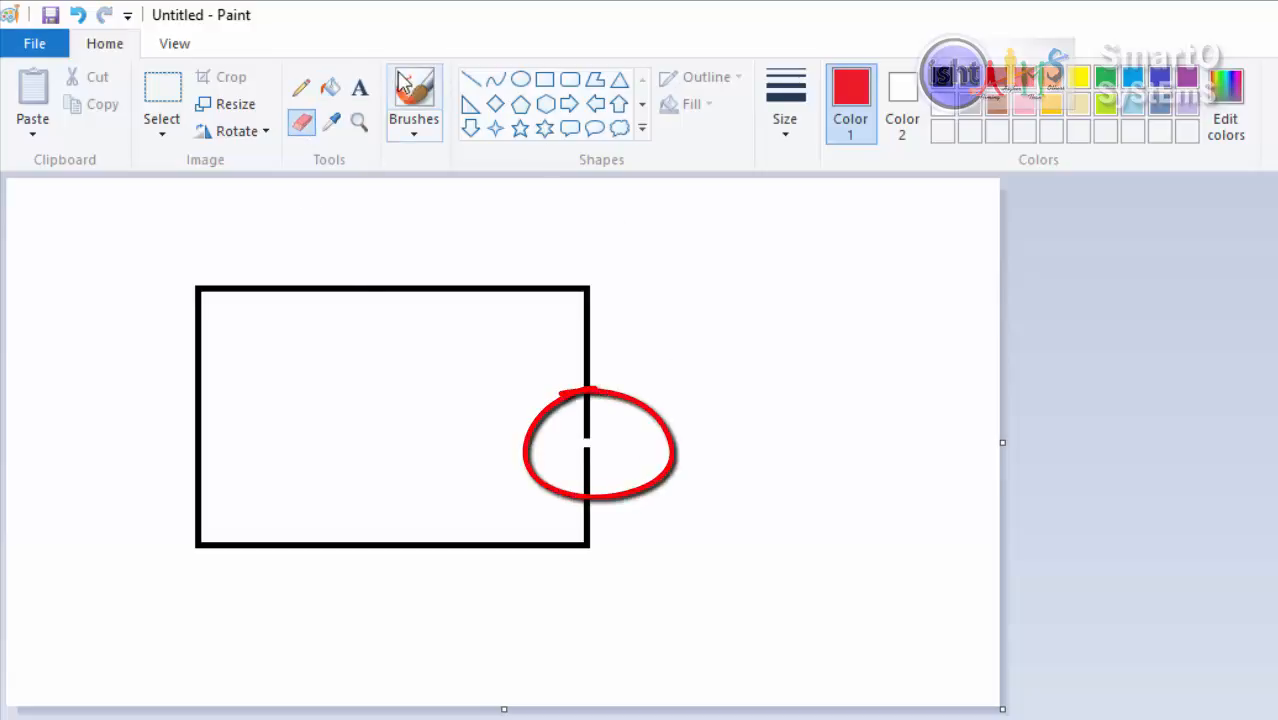
{"action": "left_click", "coordinate": [330, 92]}
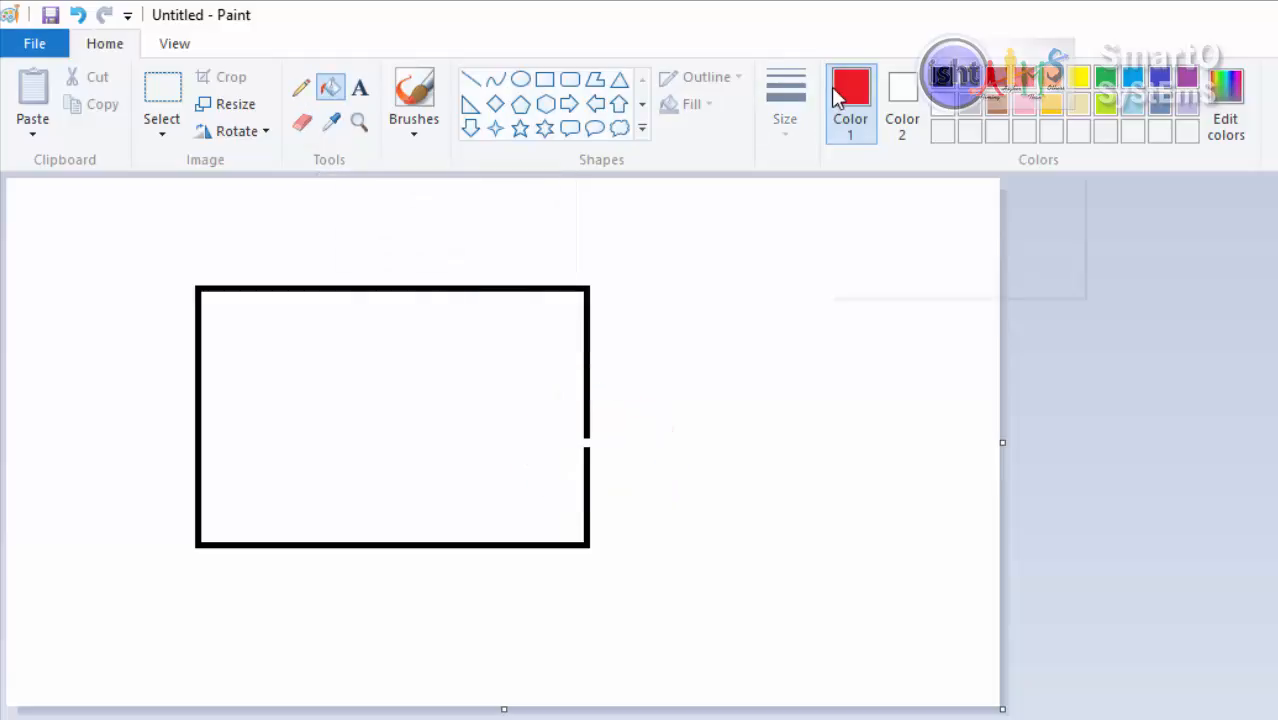
{"action": "left_click", "coordinate": [348, 391]}
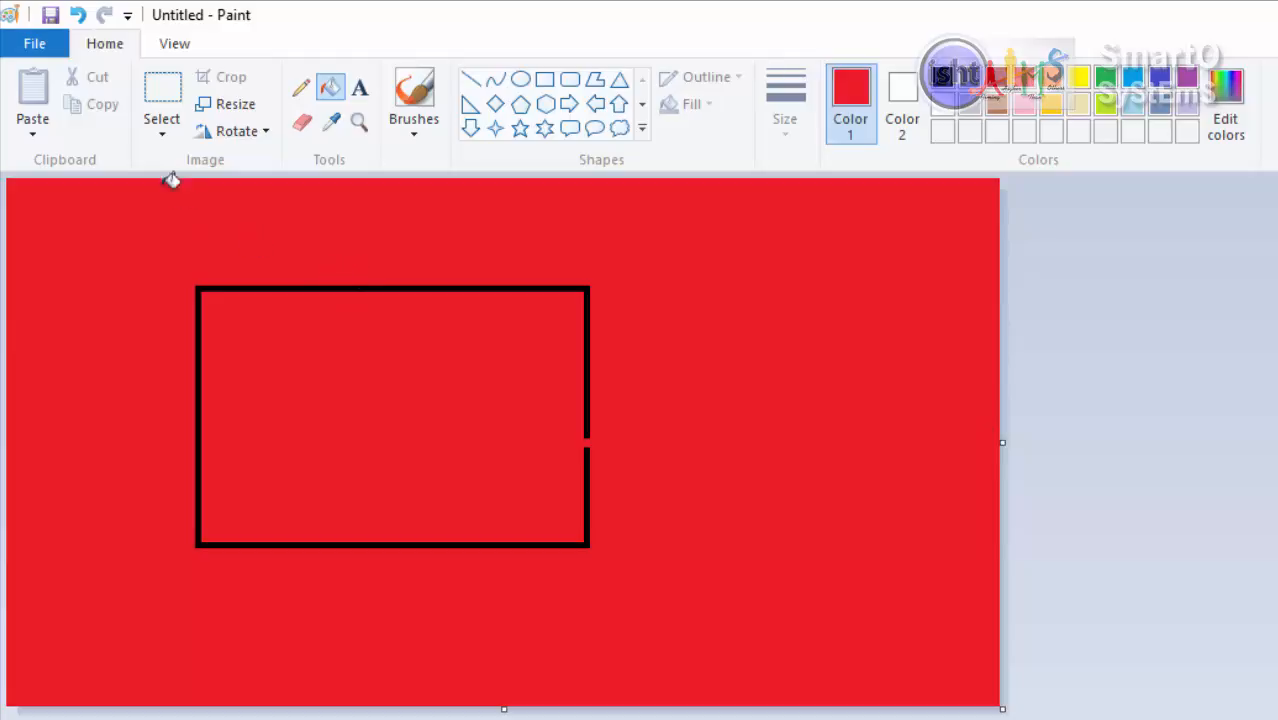
Step: Select and delete the red-filled drawing area, including the leftover red strip along the canvas's left edge
{"action": "left_click", "coordinate": [163, 90]}
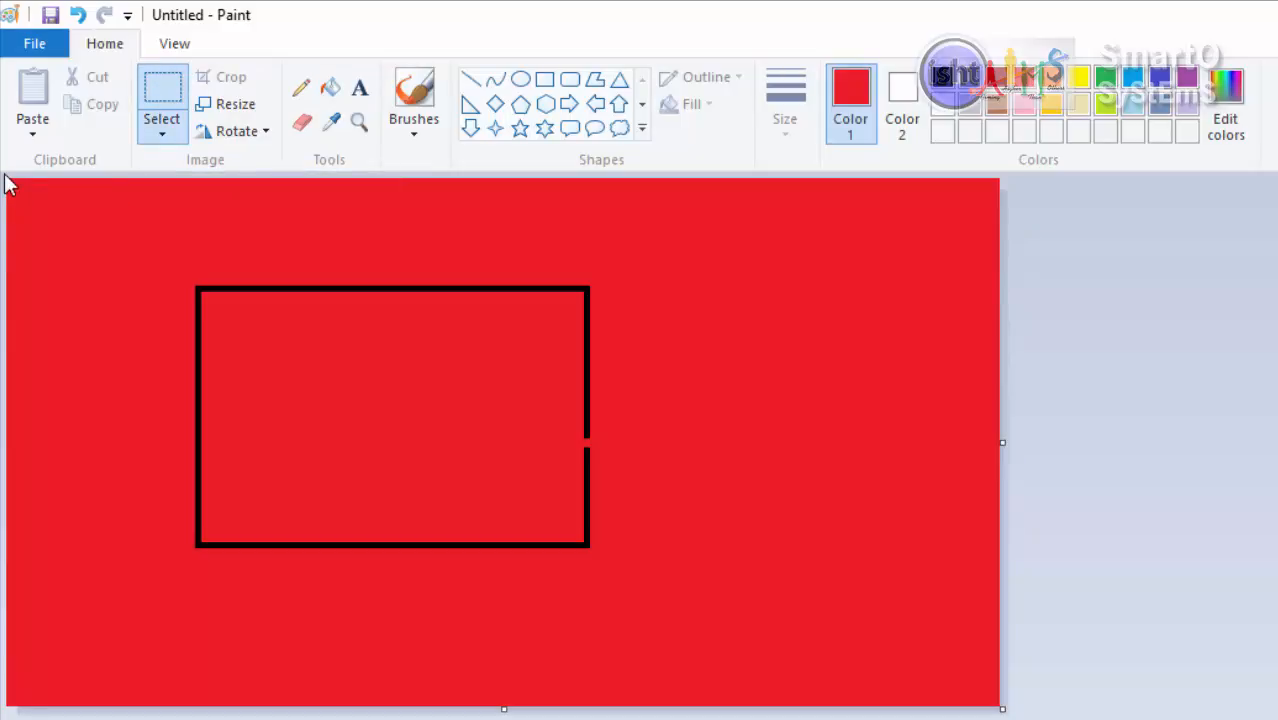
{"action": "left_click_drag", "start_coordinate": [8, 183], "coordinate": [1000, 708]}
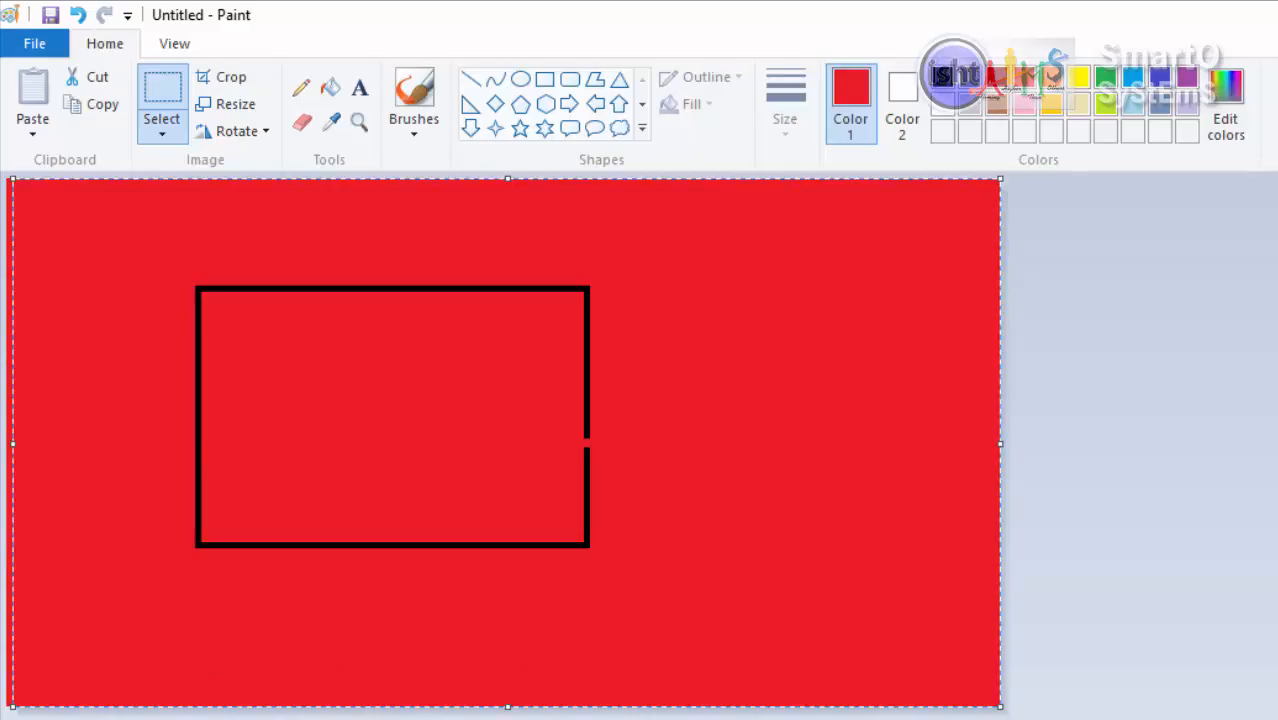
{"action": "key", "text": "Delete"}
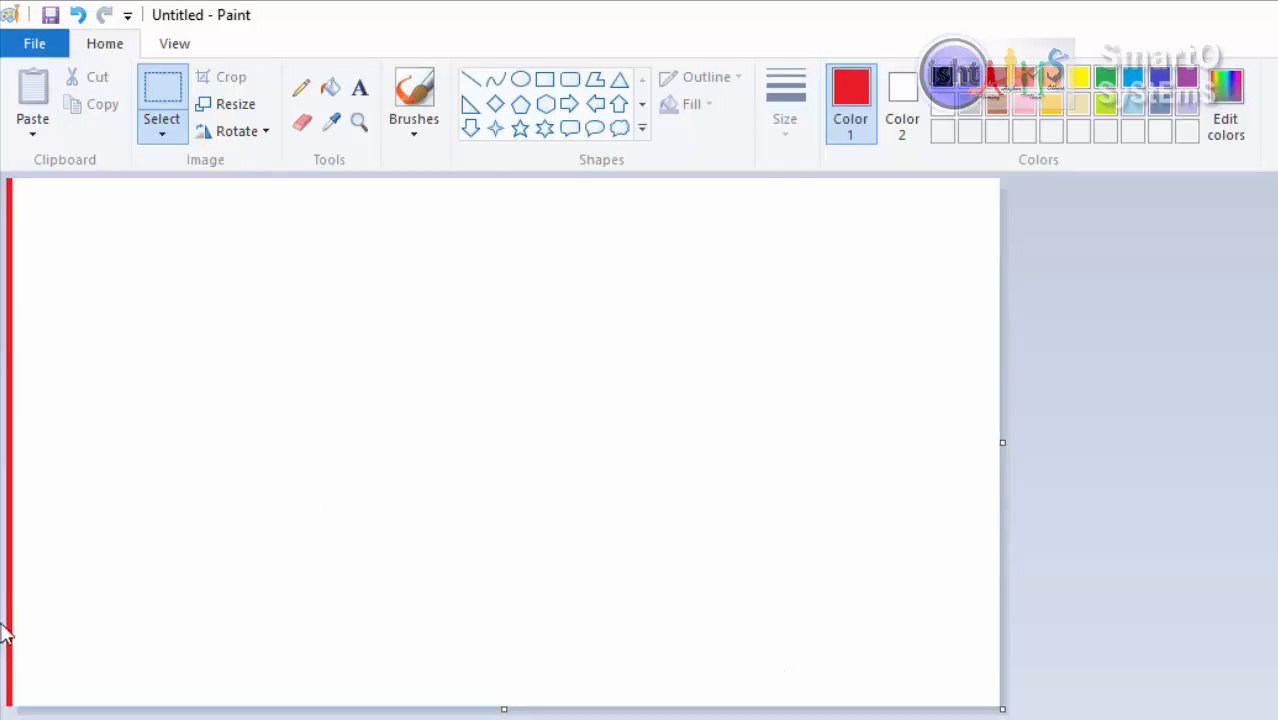
{"action": "left_click_drag", "start_coordinate": [107, 705], "coordinate": [5, 160]}
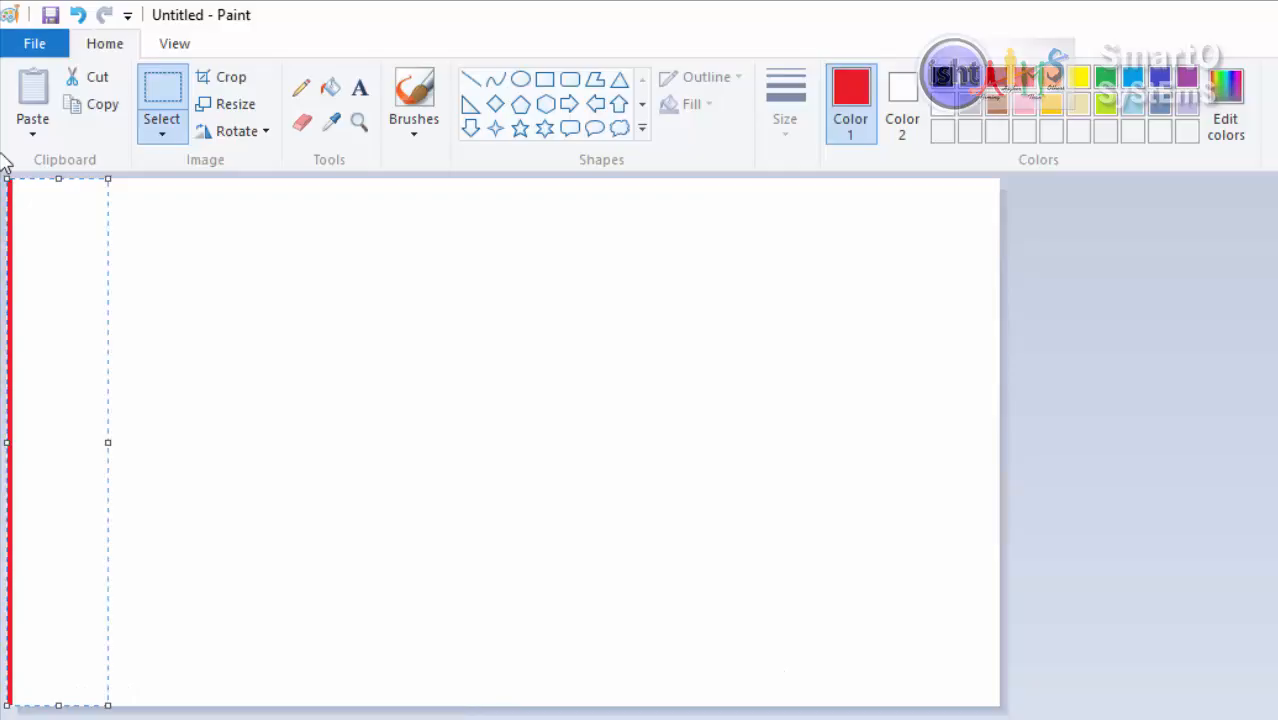
{"action": "key", "text": "Delete"}
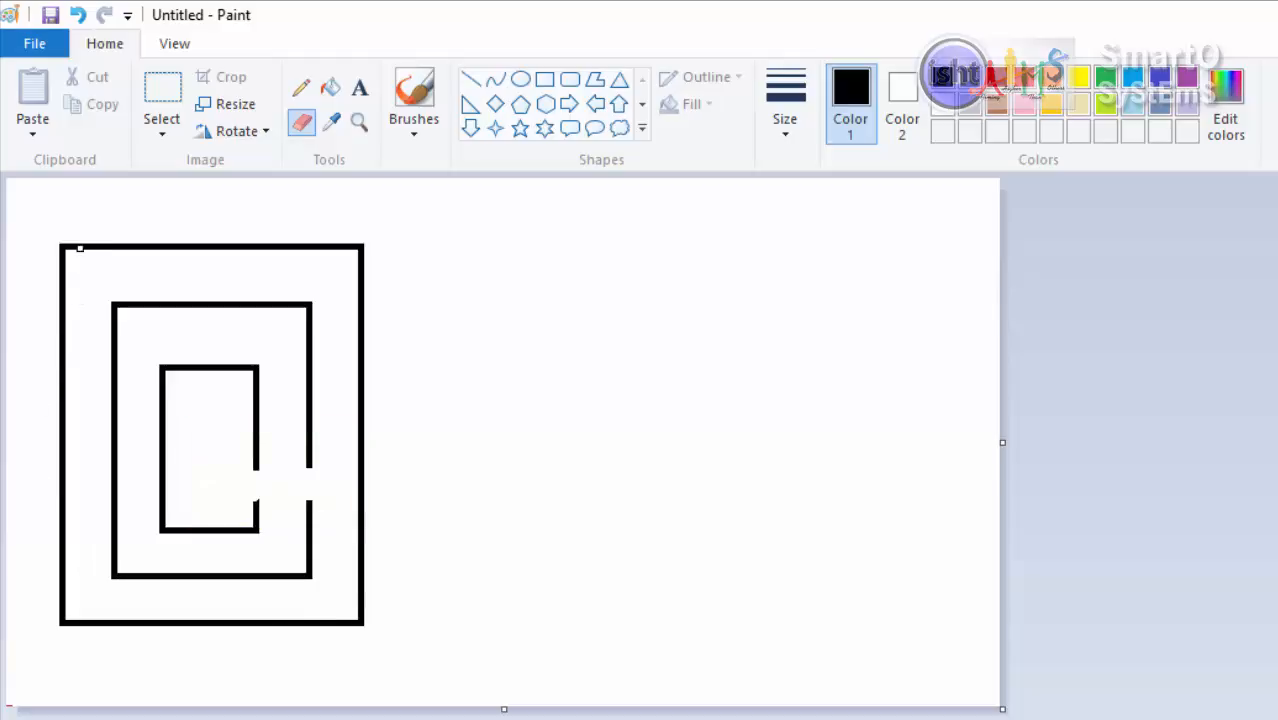
Step: Set Color 1 to red, fill the connected interior of the nested rectangles with it, and refill that area with white Color 2
{"action": "left_click", "coordinate": [331, 91]}
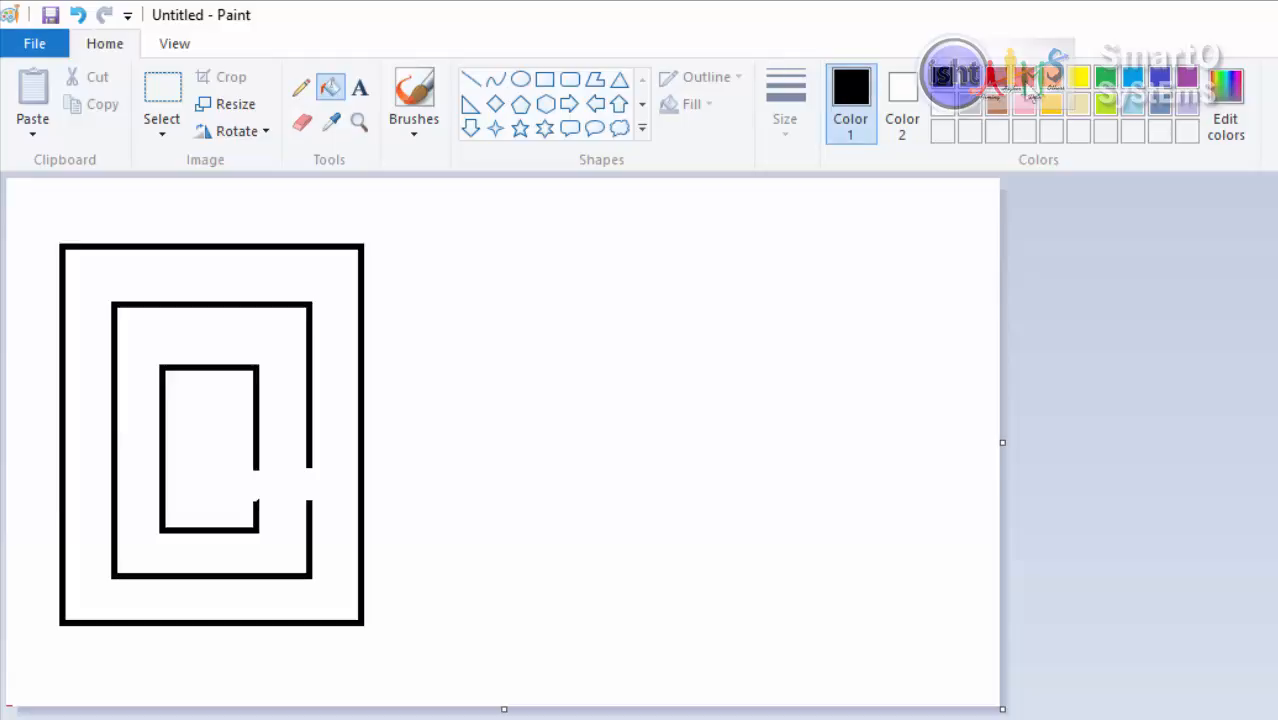
{"action": "left_click", "coordinate": [1028, 82]}
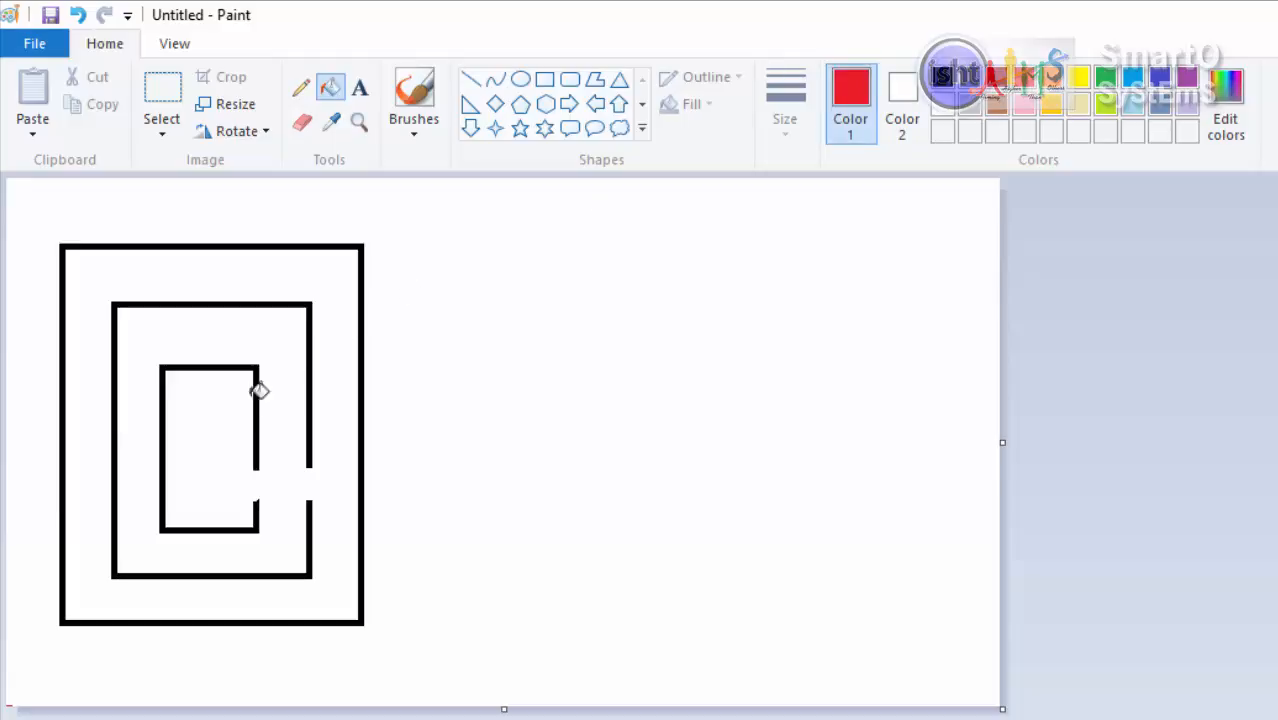
{"action": "left_click", "coordinate": [233, 409]}
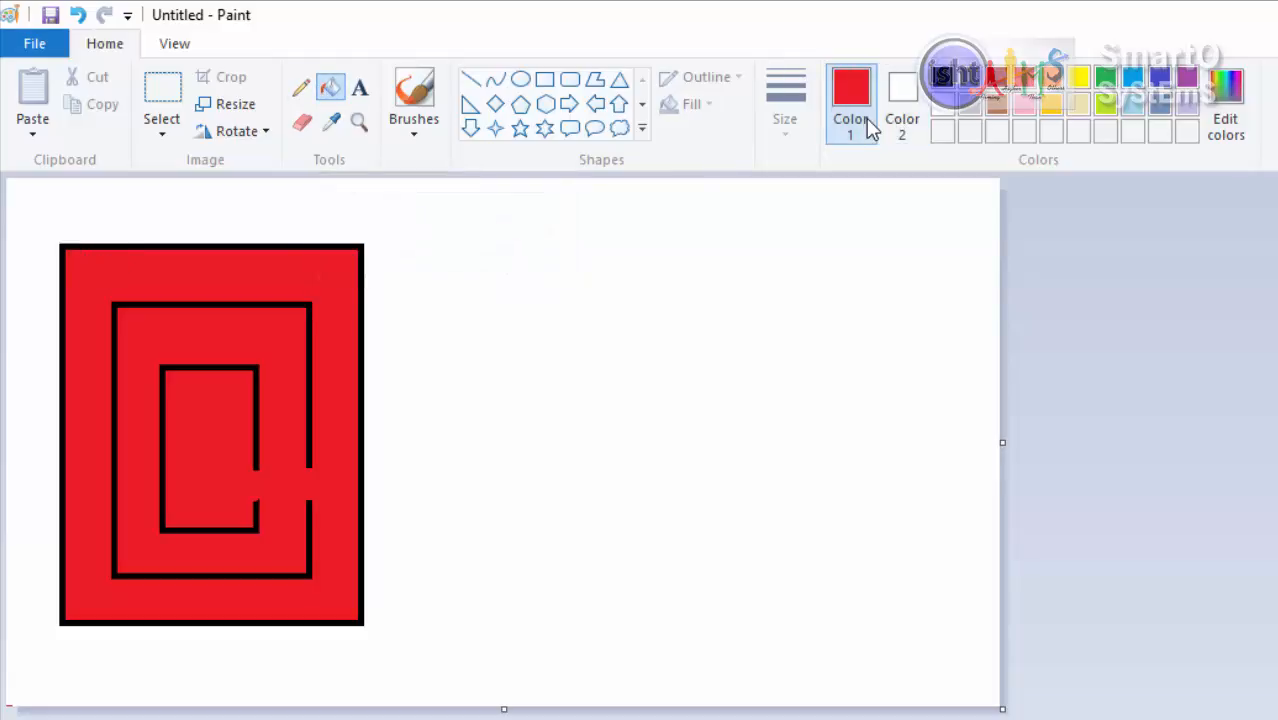
{"action": "right_click", "coordinate": [316, 277]}
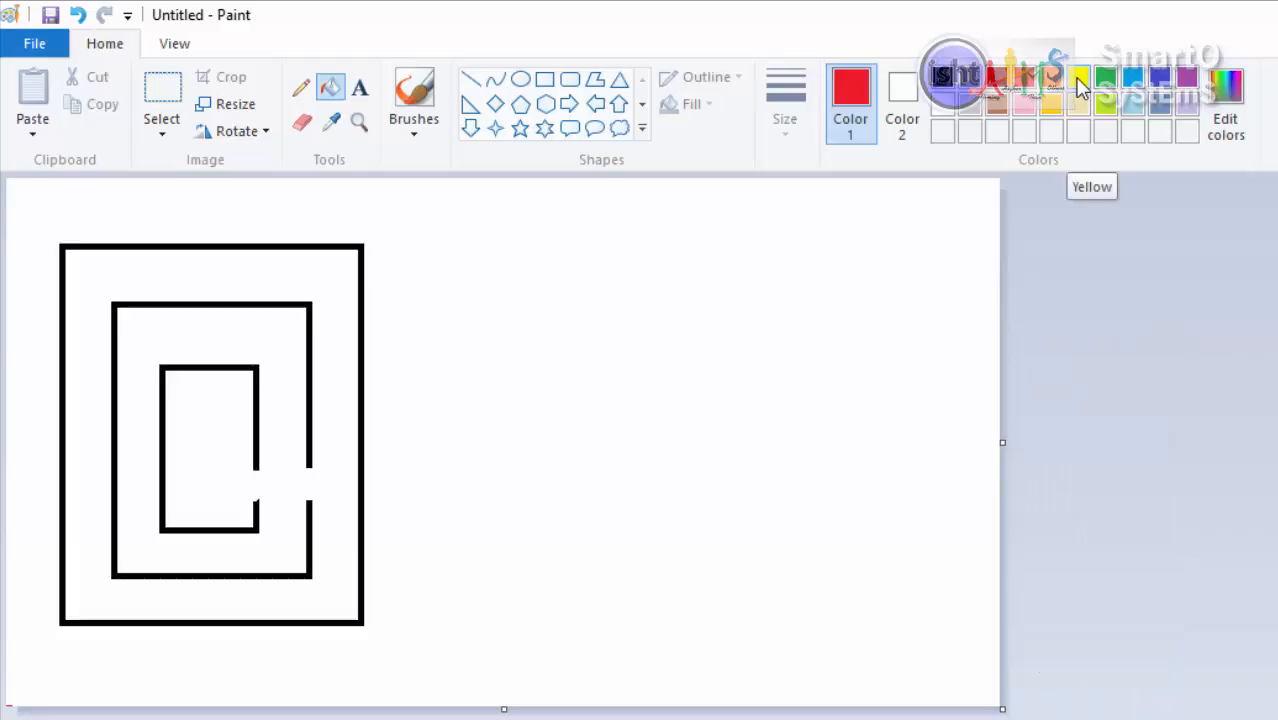
Step: Set Color 2 to yellow, fill the nested rectangles' interior with red Color 1, and refill it with Color 2
{"action": "left_click", "coordinate": [908, 104]}
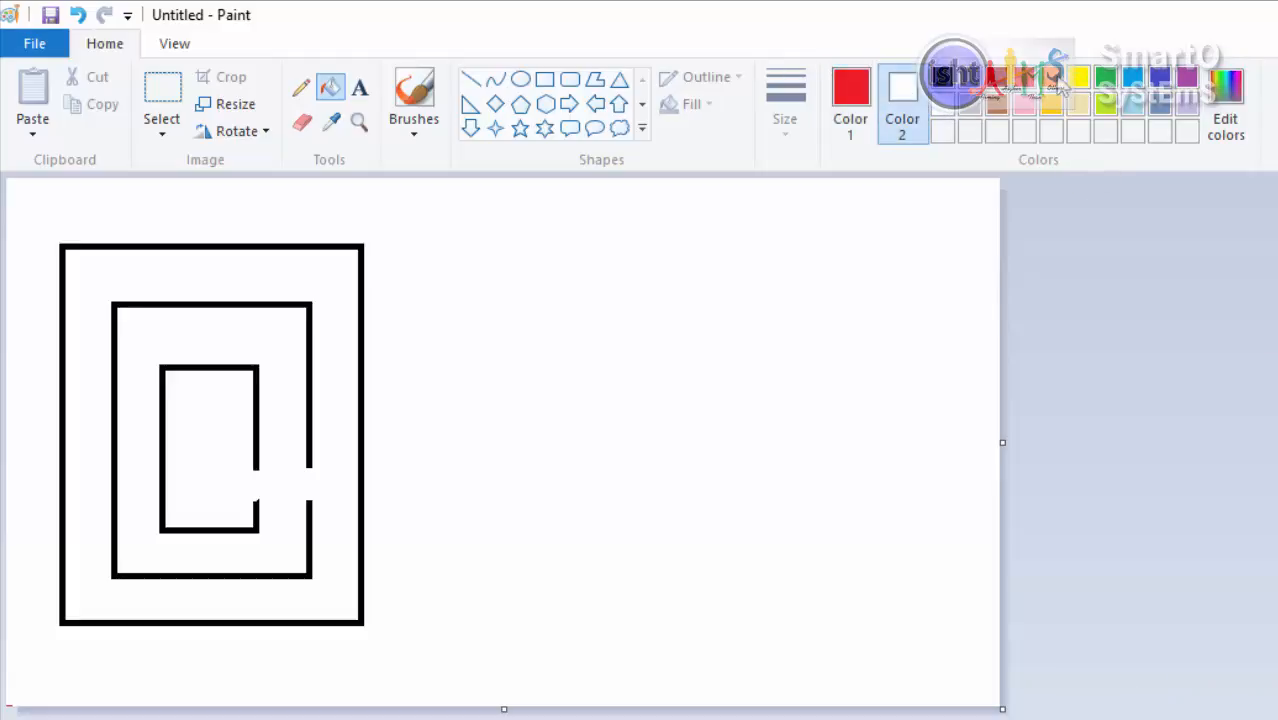
{"action": "left_click", "coordinate": [1084, 80]}
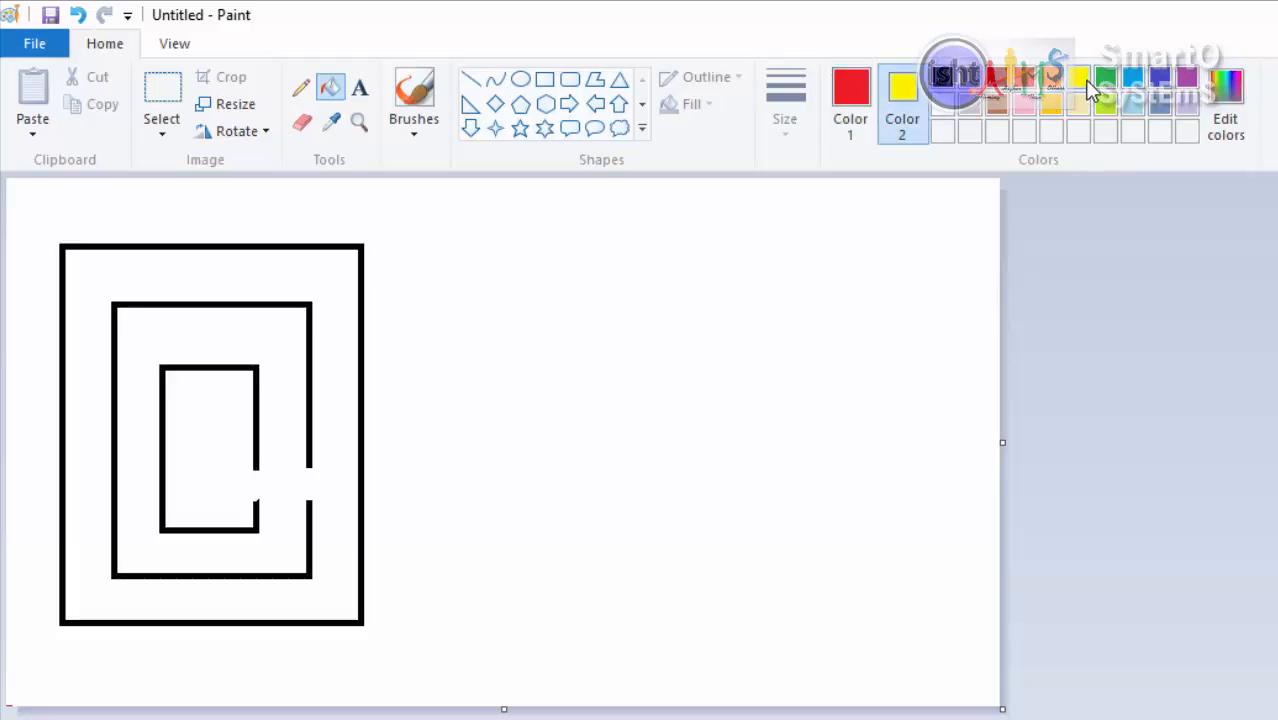
{"action": "left_click", "coordinate": [849, 118]}
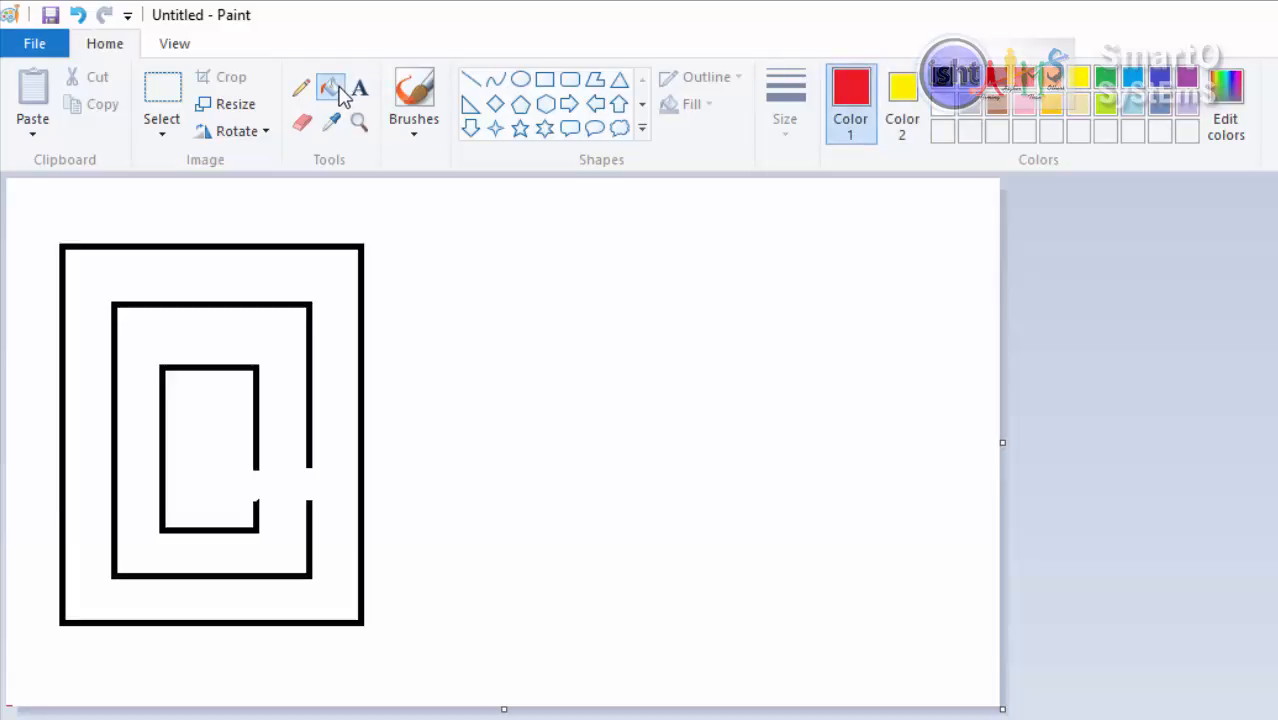
{"action": "left_click", "coordinate": [266, 335]}
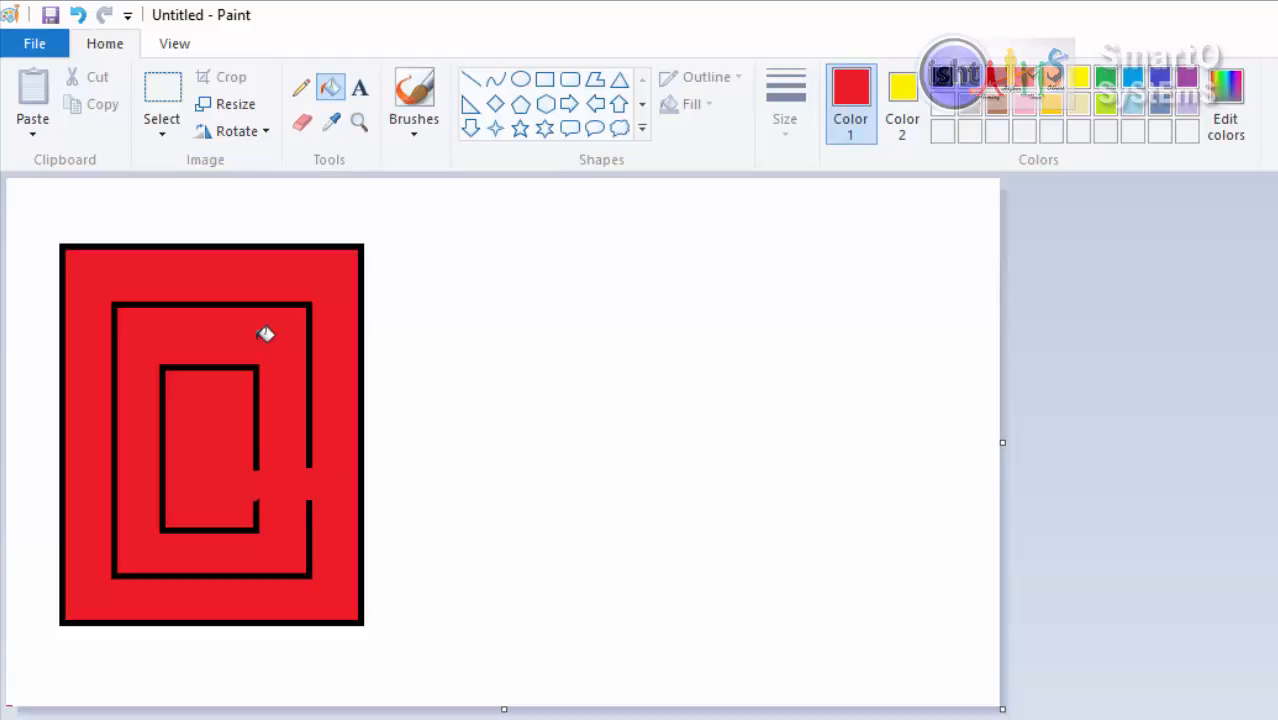
{"action": "right_click", "coordinate": [263, 333]}
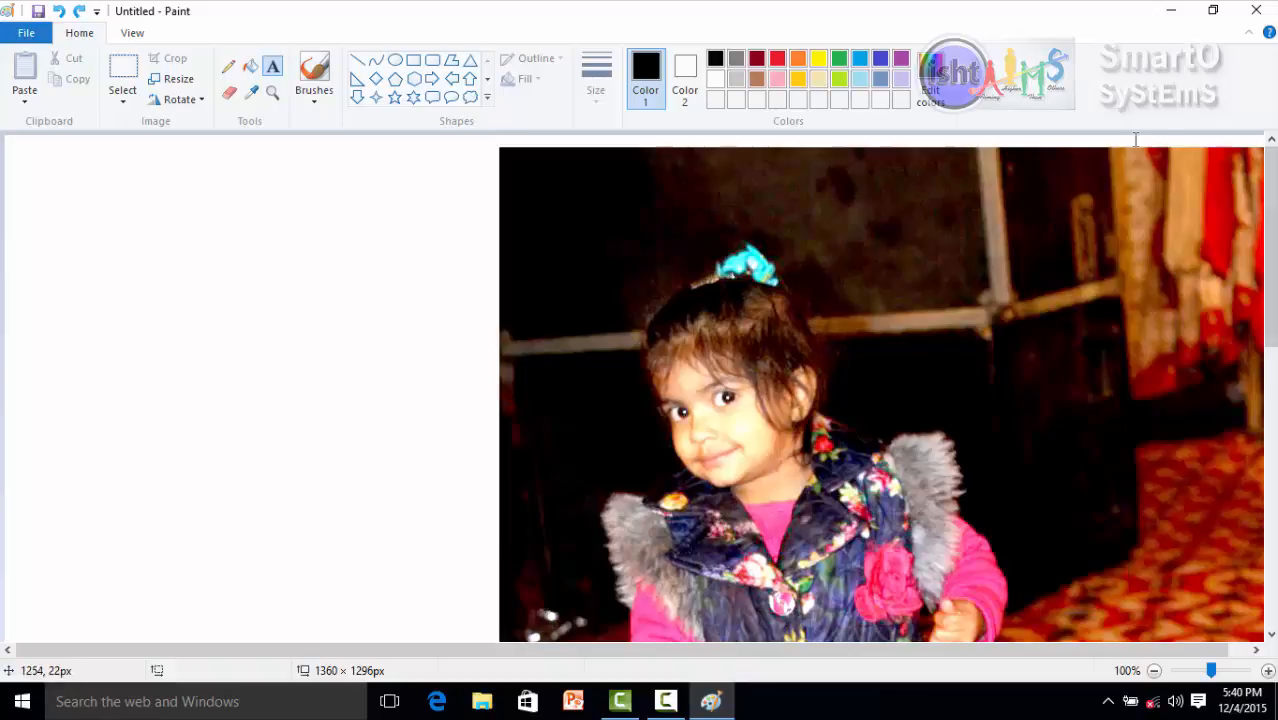
Step: Add the child's first name in capitals as a text box over the photo's upper-right corner
{"action": "left_click", "coordinate": [1118, 189]}
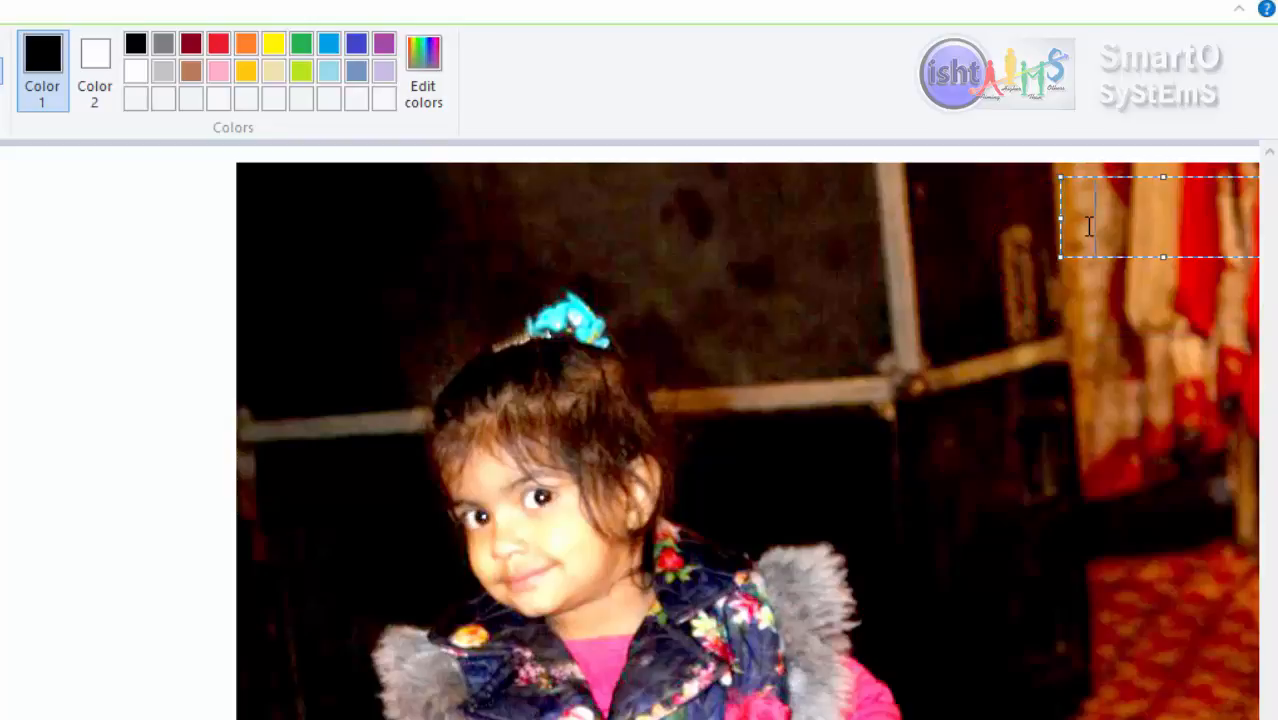
{"action": "type", "text": "KIRAT"}
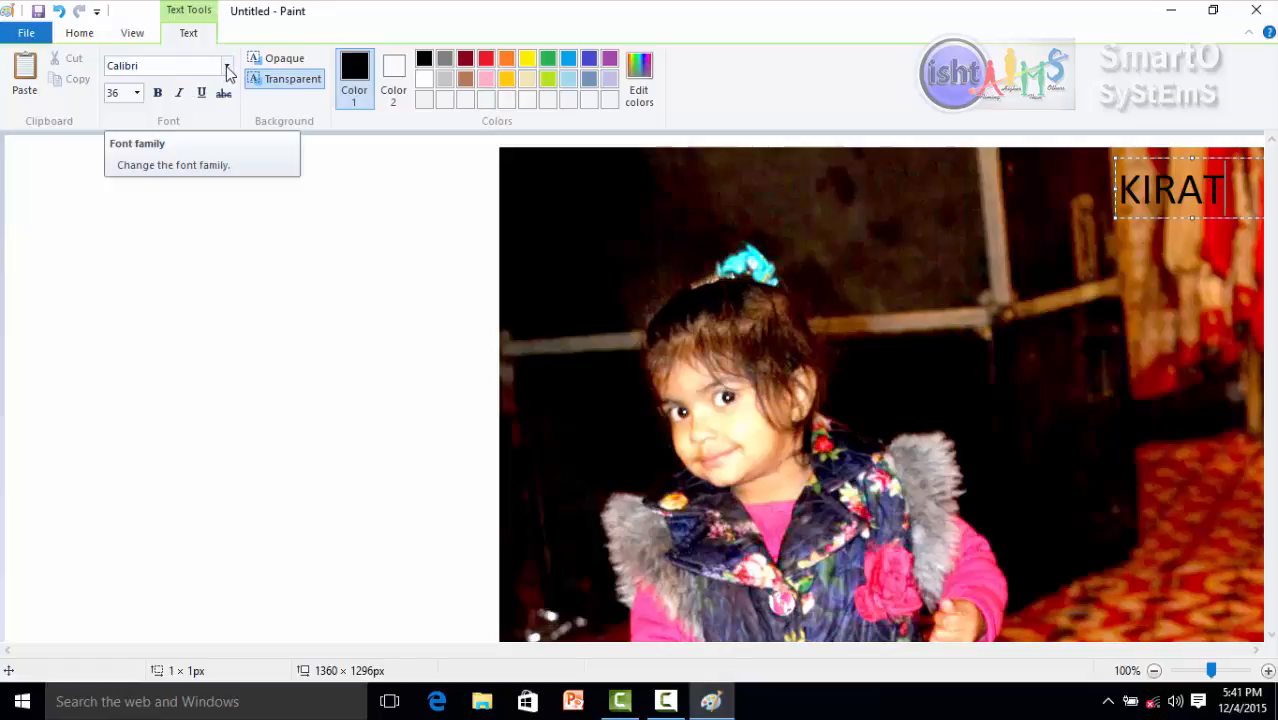
Step: Set the name text's font to Britannic Bold and its size to 28
{"action": "left_click_drag", "start_coordinate": [1226, 190], "coordinate": [1124, 197]}
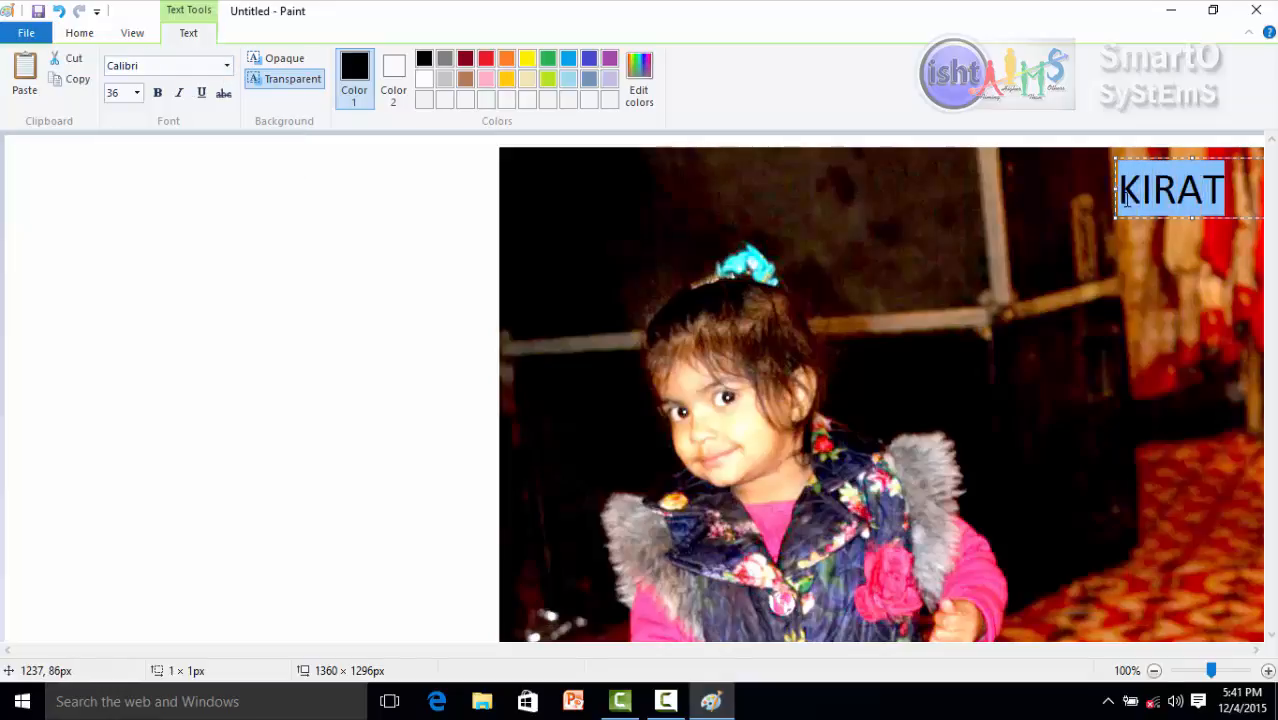
{"action": "left_click", "coordinate": [228, 68]}
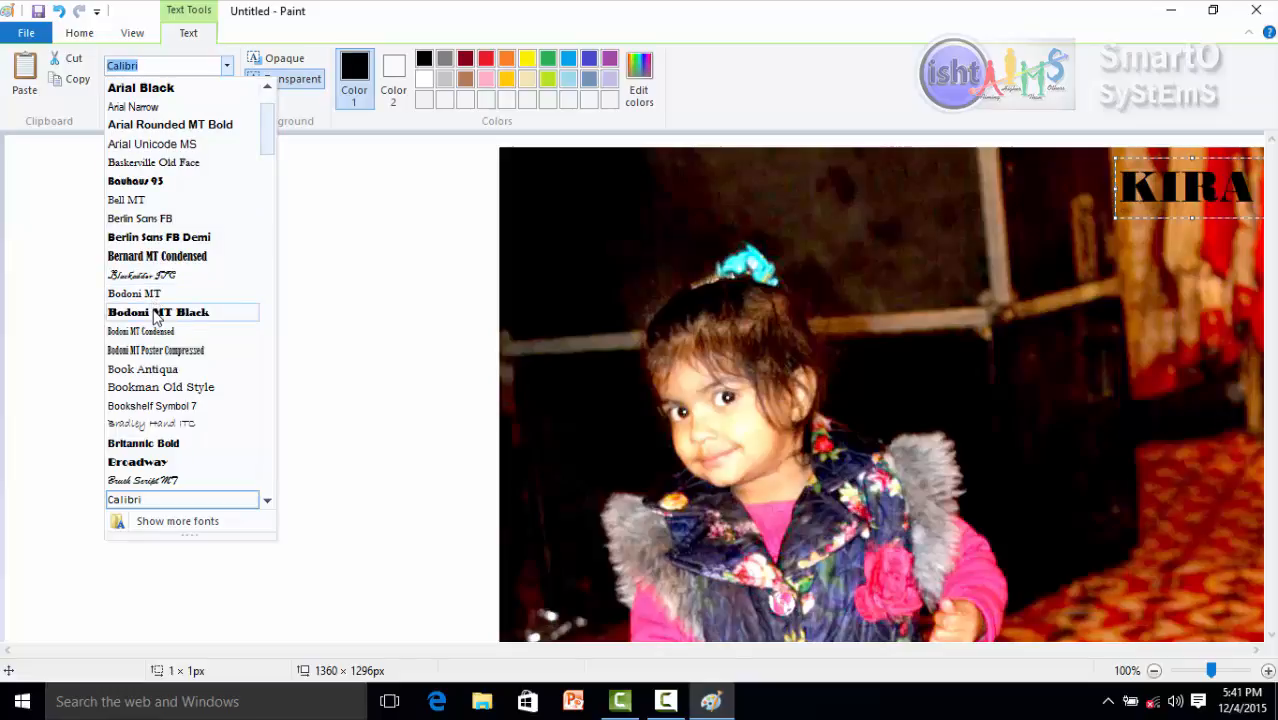
{"action": "left_click", "coordinate": [150, 443]}
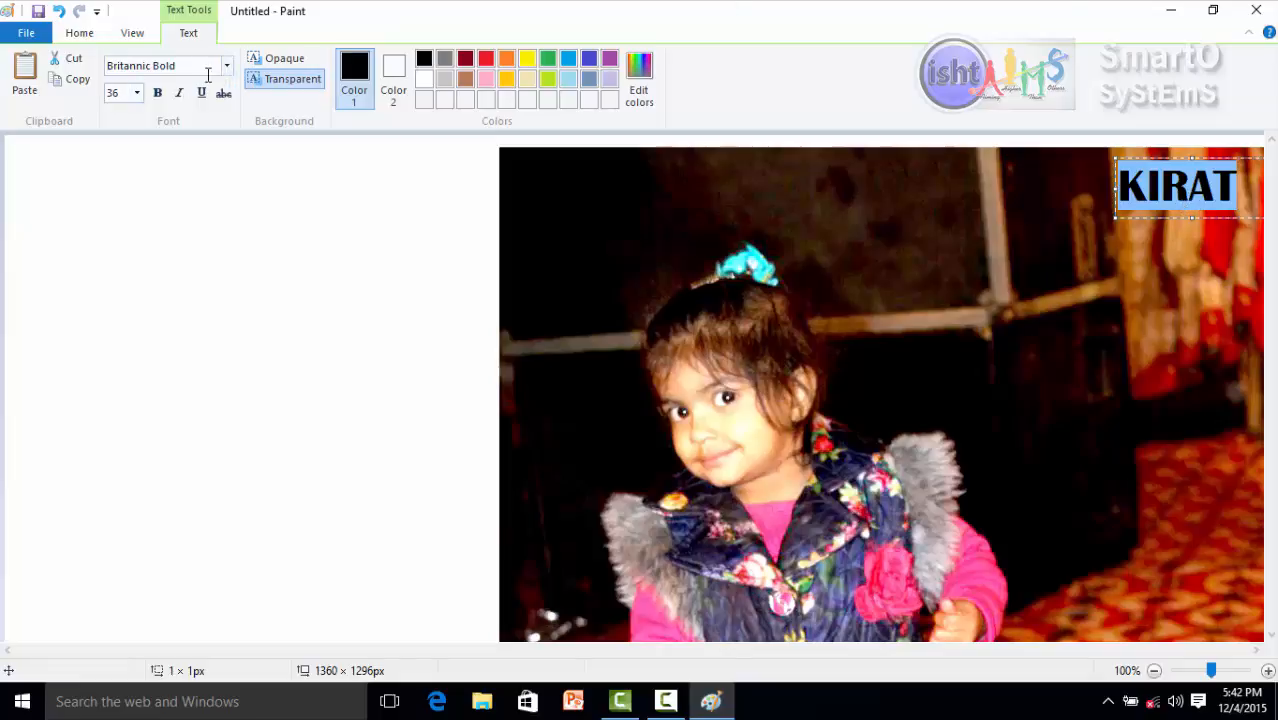
{"action": "left_click", "coordinate": [136, 93]}
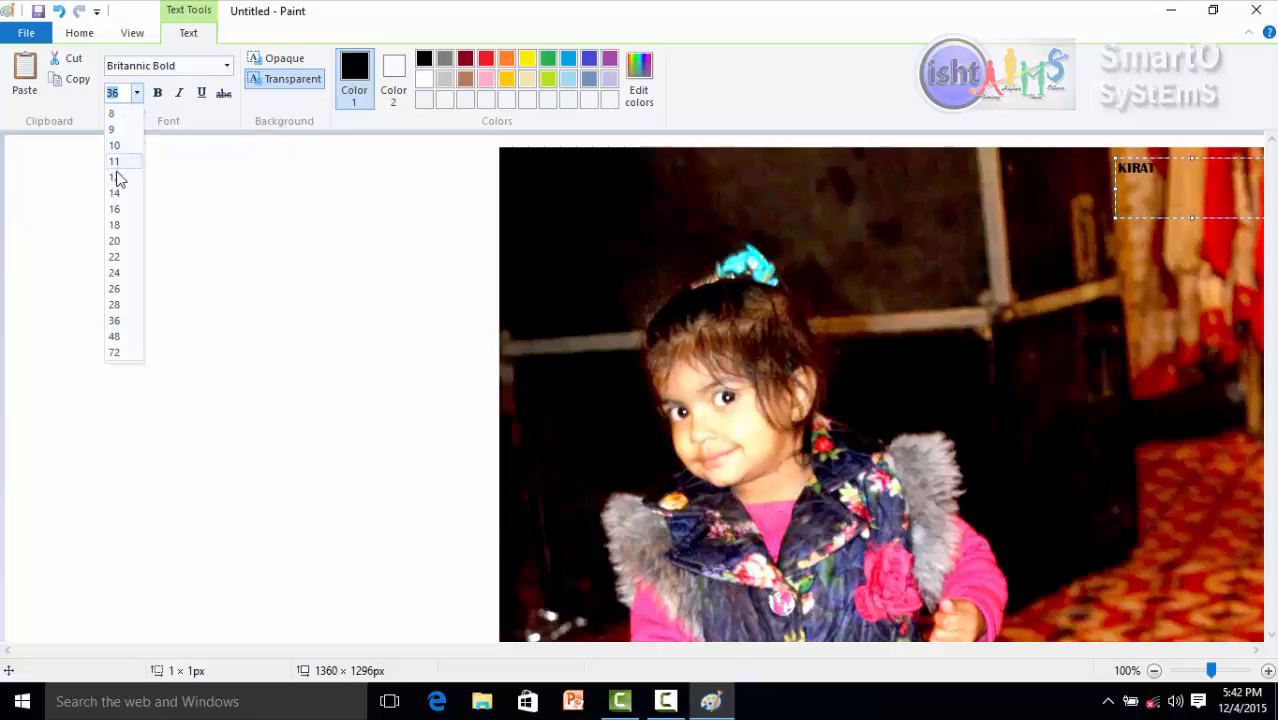
{"action": "left_click", "coordinate": [121, 306]}
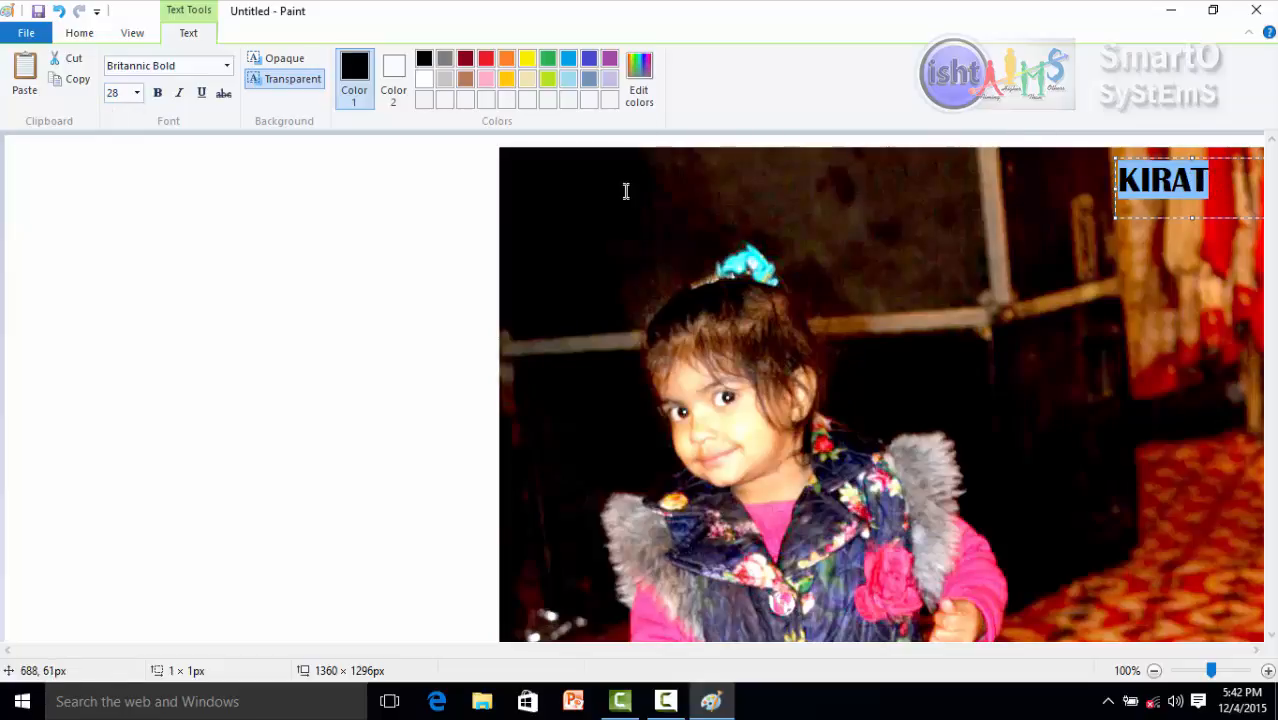
Step: Try italic and underline on the name text, switching each on and off again
{"action": "left_click", "coordinate": [177, 97]}
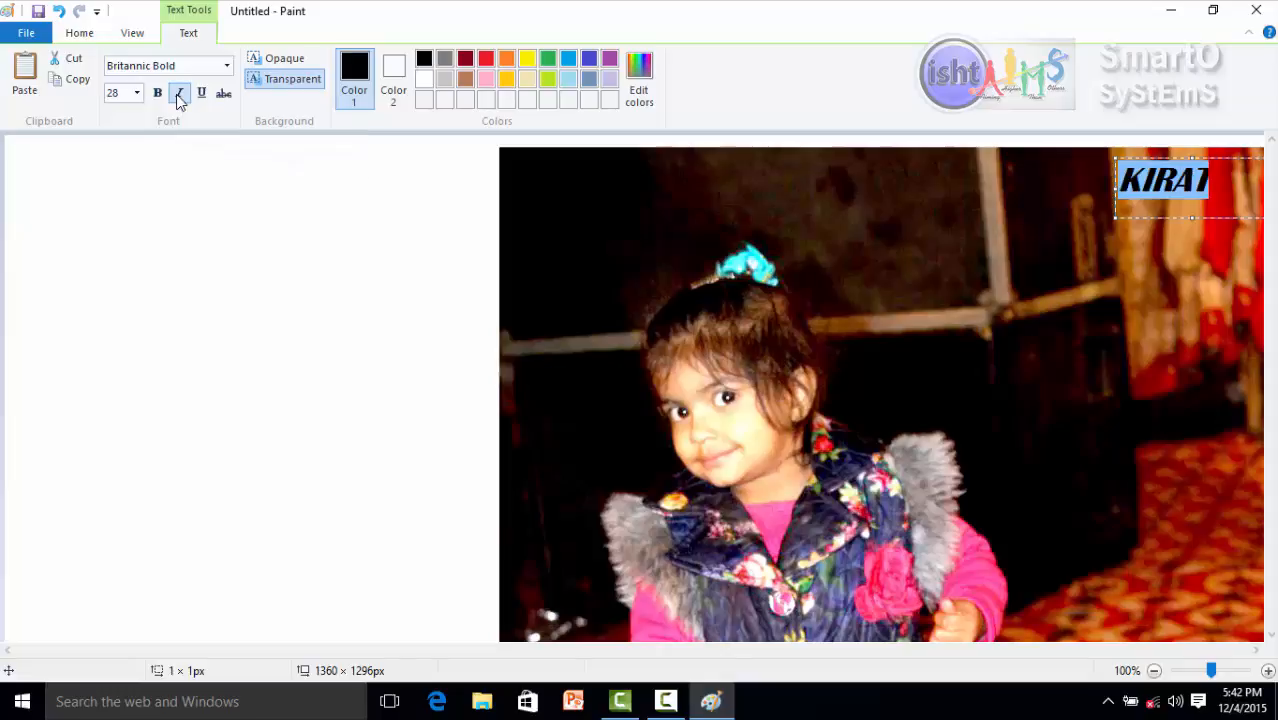
{"action": "left_click", "coordinate": [177, 97]}
{"action": "left_click", "coordinate": [177, 97]}
{"action": "left_click", "coordinate": [179, 97]}
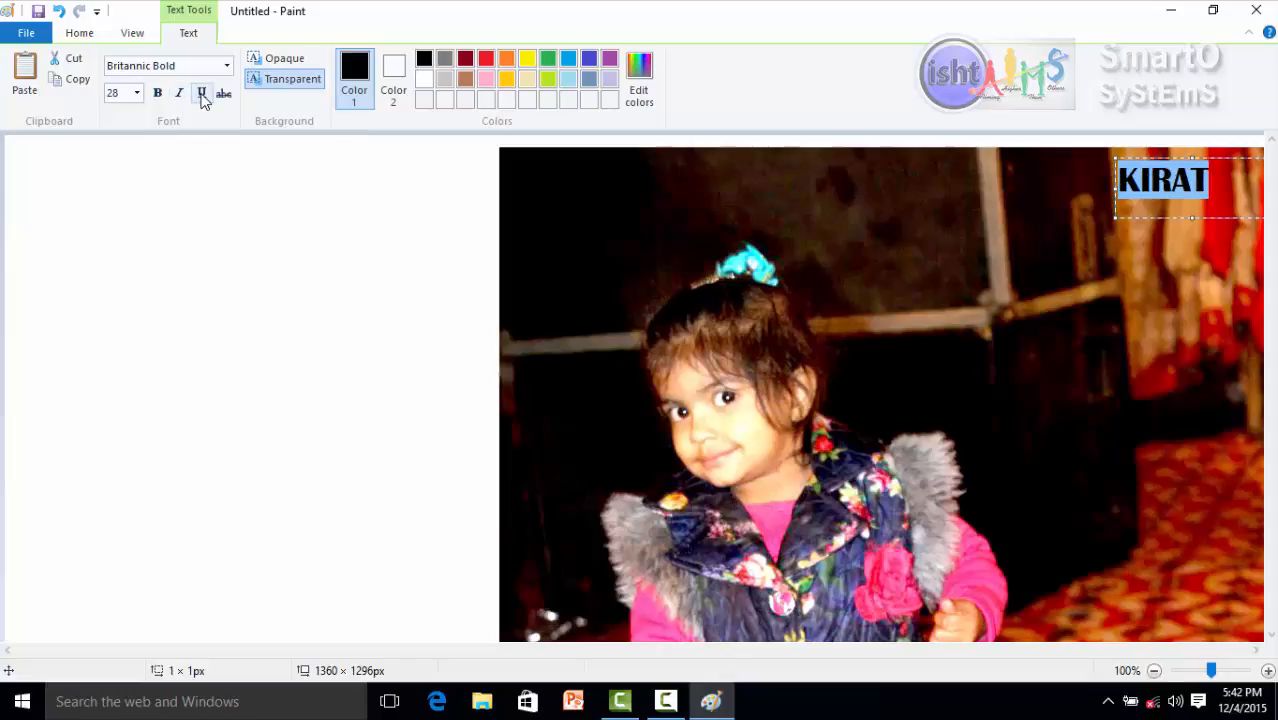
{"action": "left_click", "coordinate": [201, 95]}
{"action": "left_click", "coordinate": [201, 95]}
{"action": "left_click", "coordinate": [202, 96]}
{"action": "left_click", "coordinate": [202, 95]}
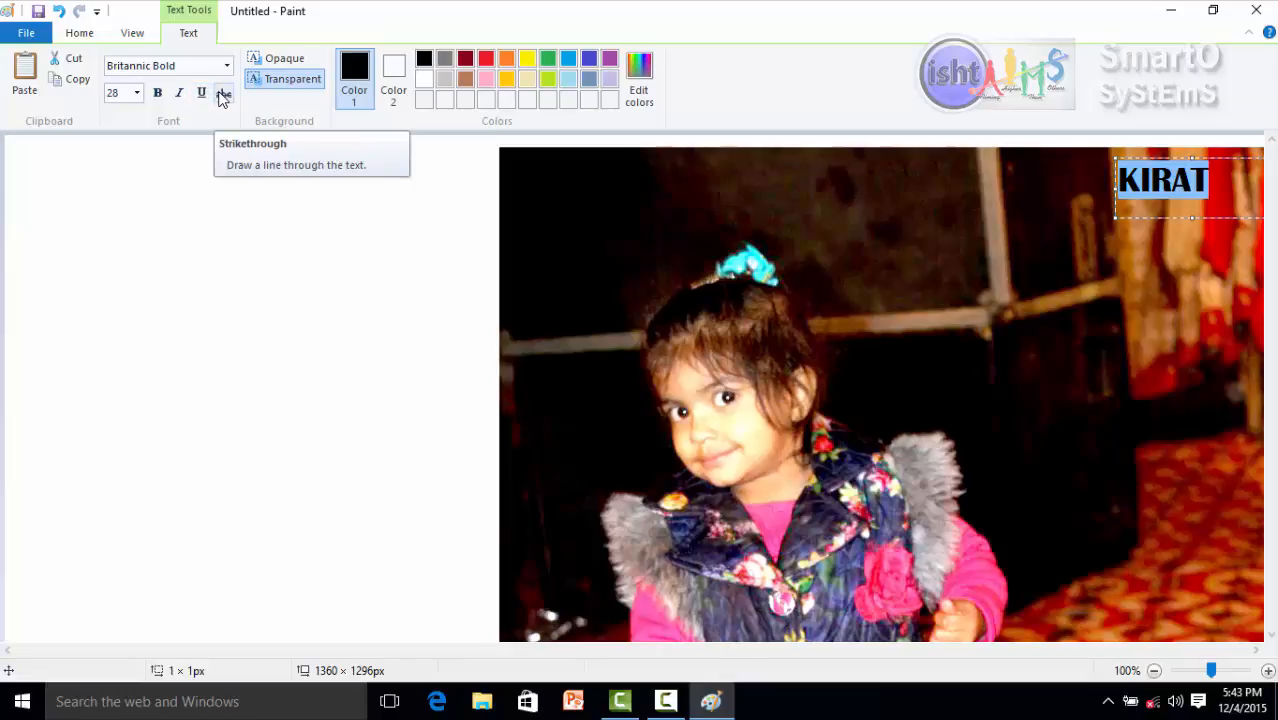
Step: Try strikethrough and bold on the name text, switching each off again
{"action": "left_click", "coordinate": [223, 95]}
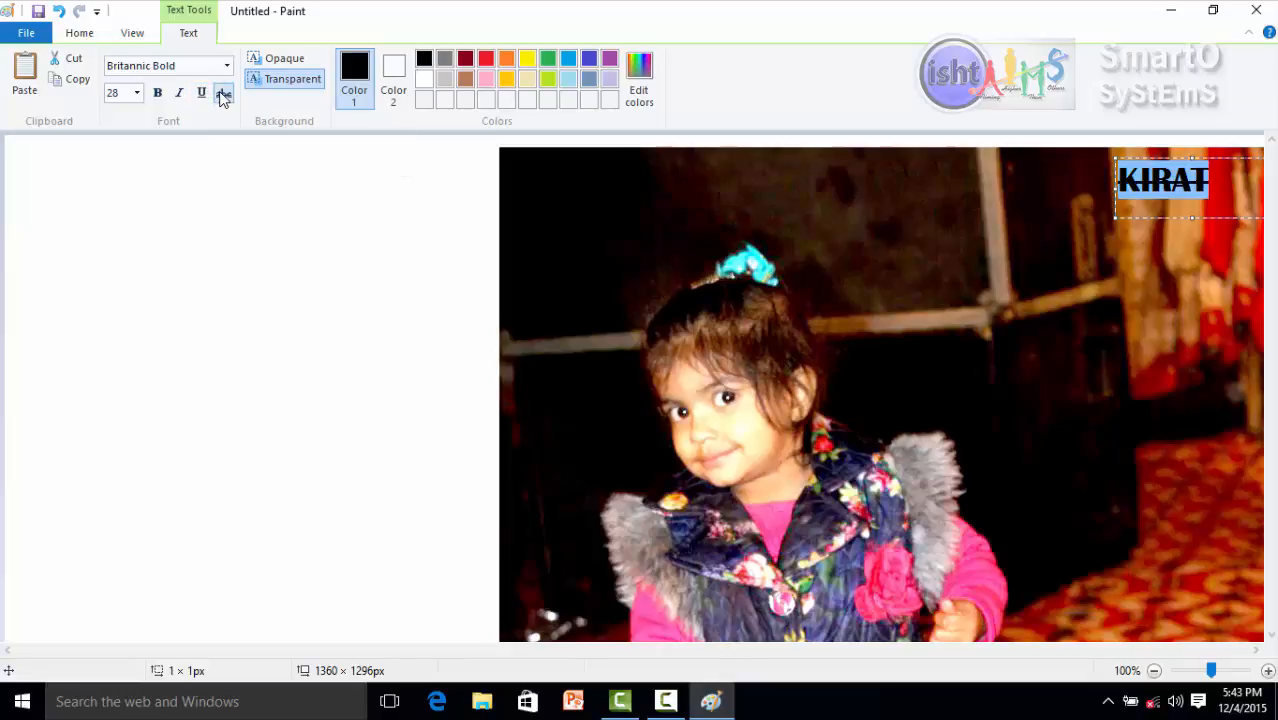
{"action": "left_click", "coordinate": [223, 95]}
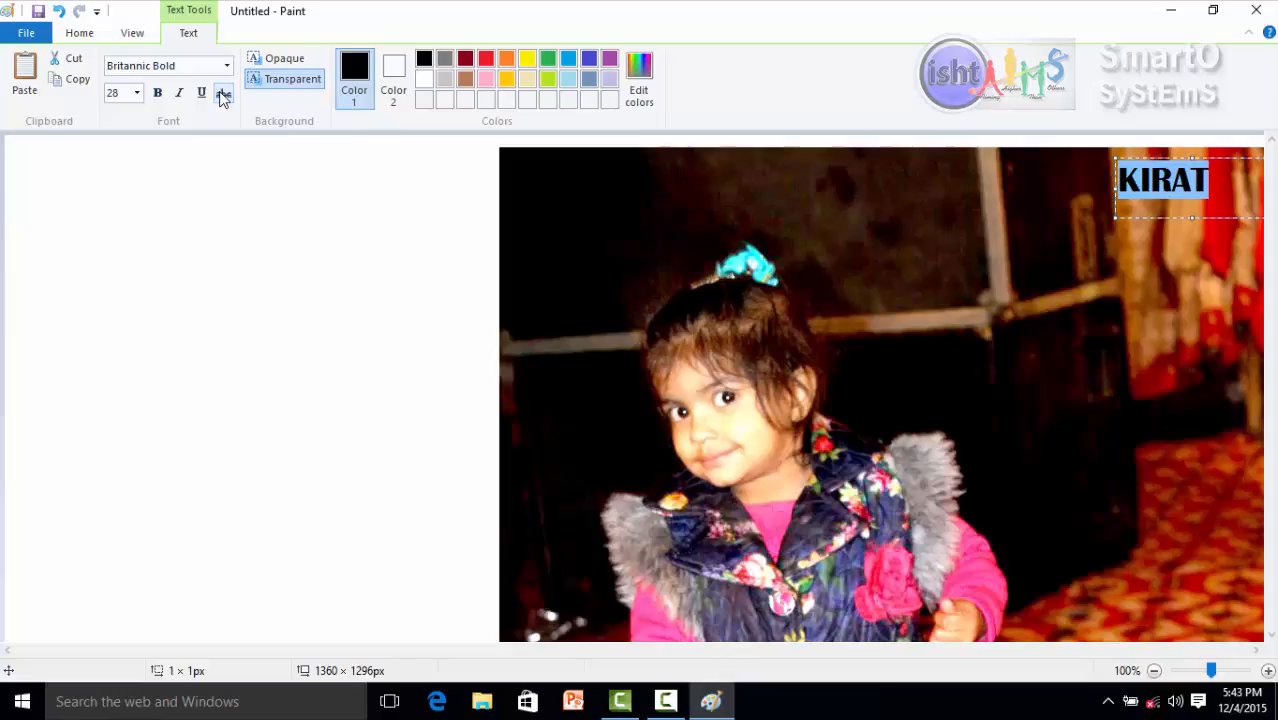
{"action": "left_click", "coordinate": [160, 95]}
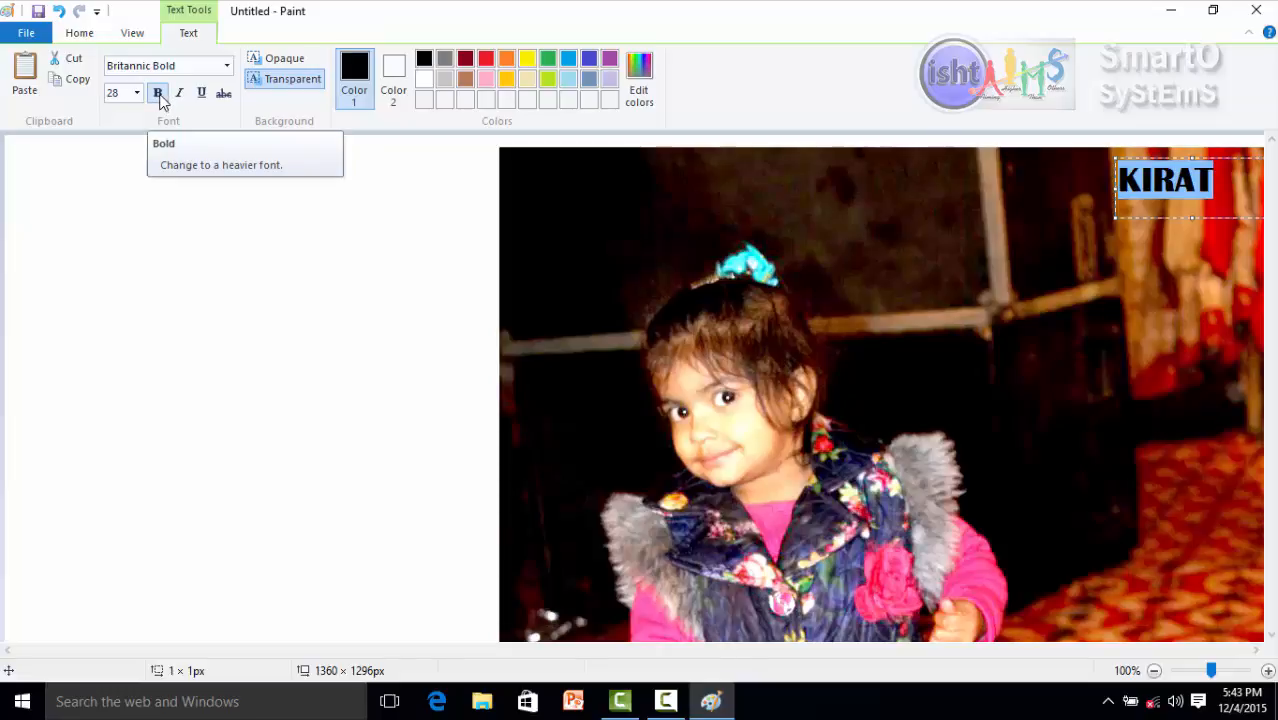
{"action": "left_click", "coordinate": [160, 95]}
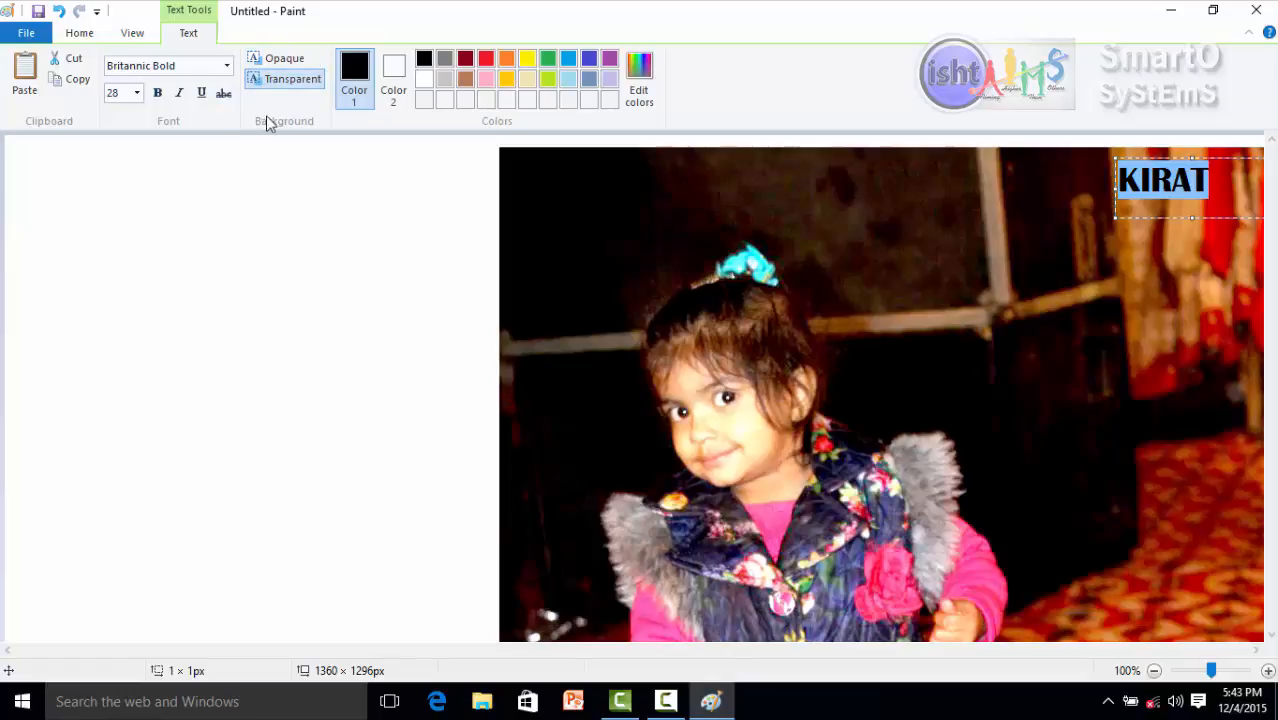
Step: Try an opaque background behind the name text and return it to transparent
{"action": "left_click", "coordinate": [281, 63]}
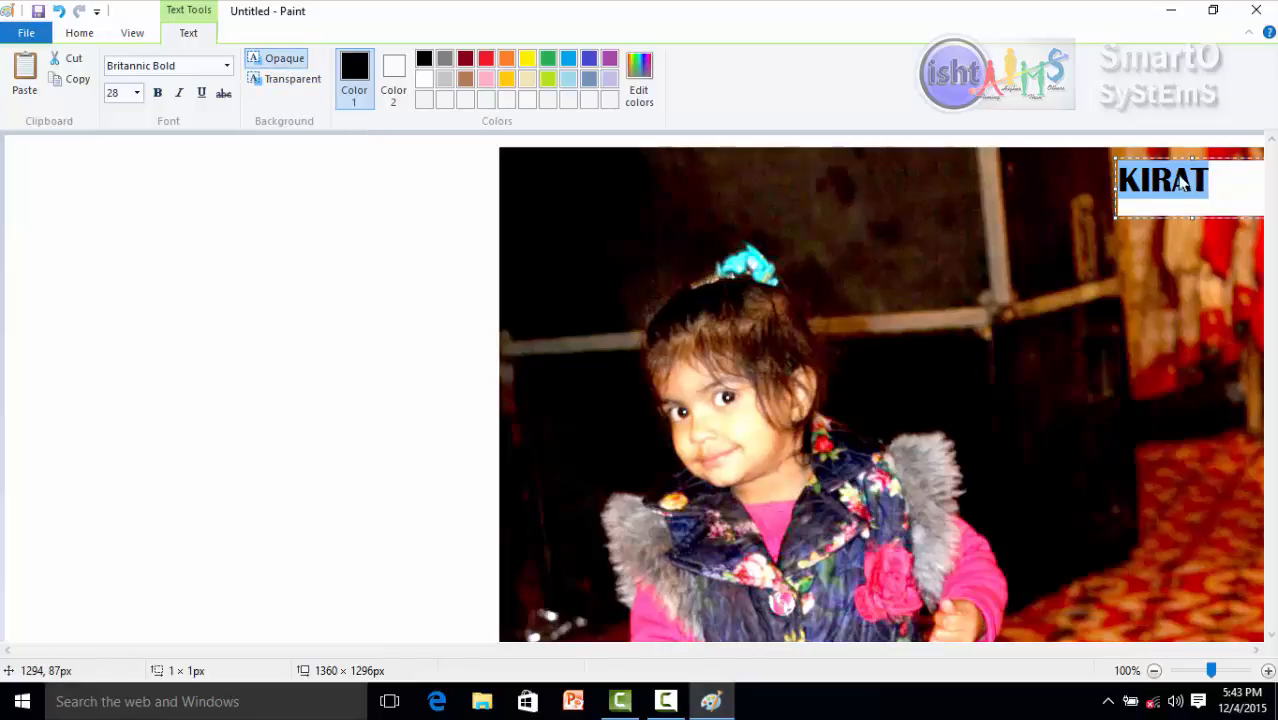
{"action": "left_click", "coordinate": [287, 79]}
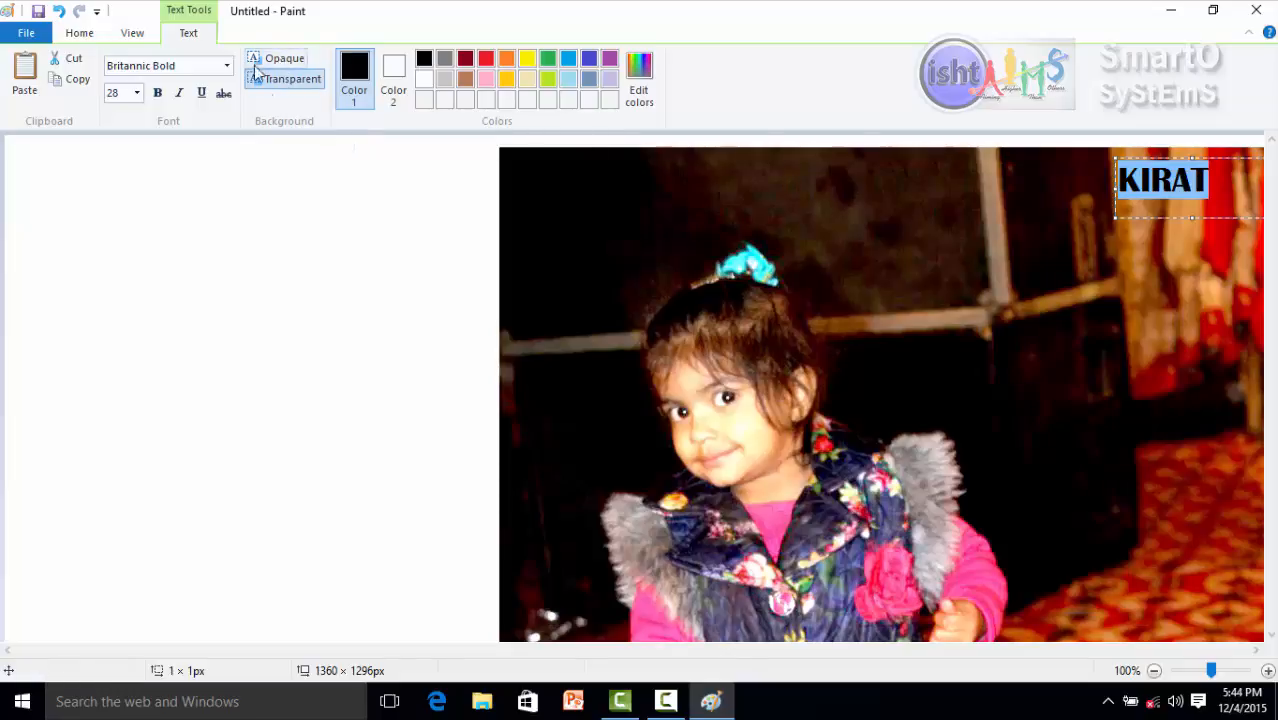
Step: Try different palette colours such as blue, red and green on the name text and set it to yellow
{"action": "left_click", "coordinate": [1208, 200]}
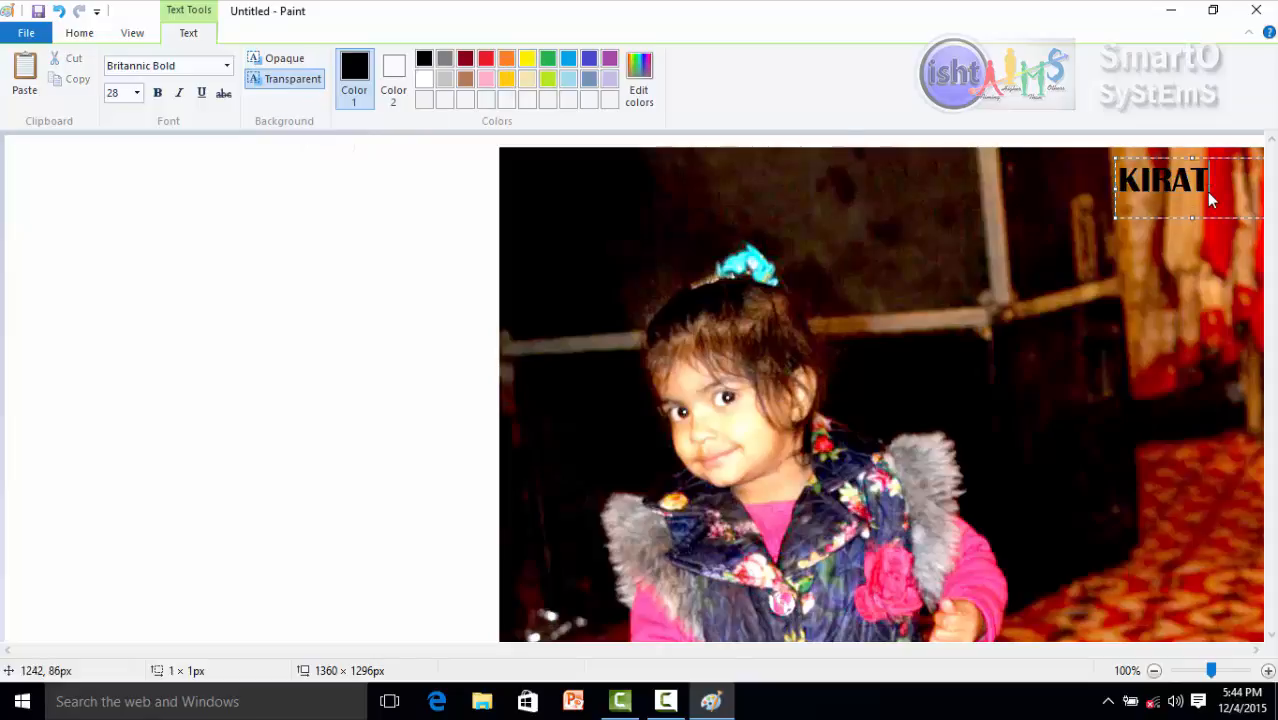
{"action": "left_click", "coordinate": [527, 60]}
{"action": "left_click", "coordinate": [547, 60]}
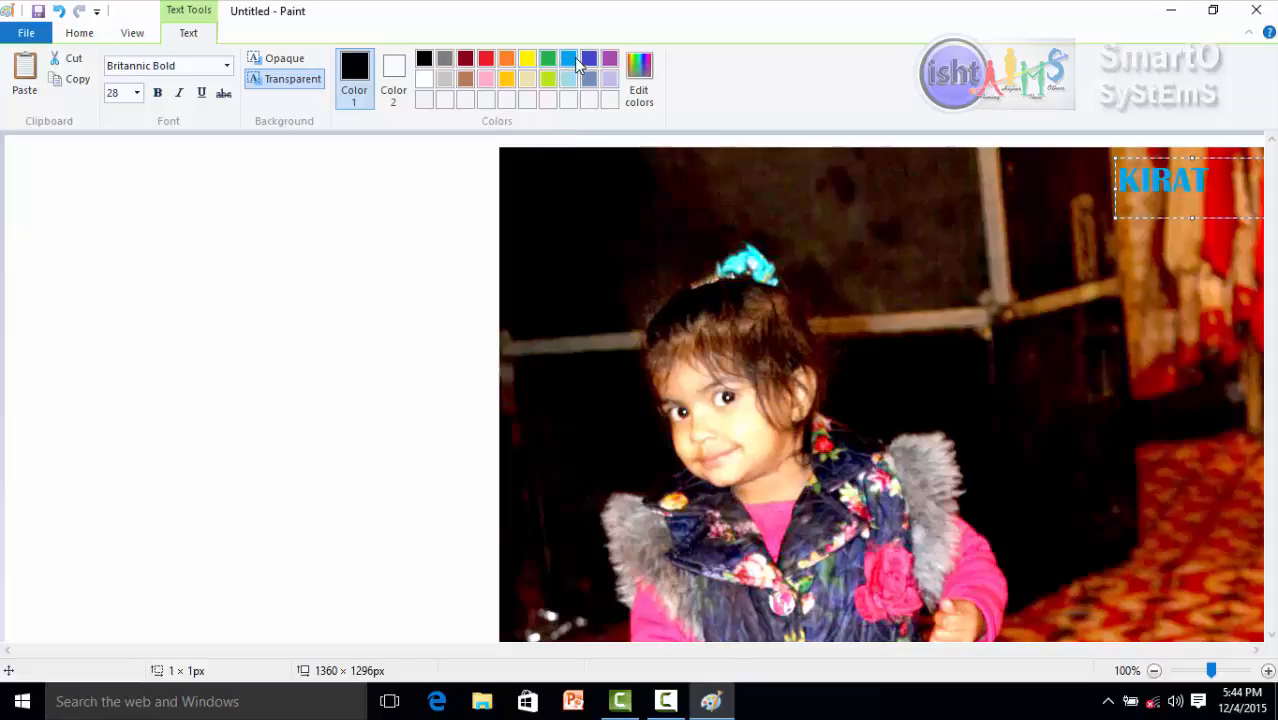
{"action": "left_click", "coordinate": [570, 84]}
{"action": "left_click", "coordinate": [507, 60]}
{"action": "left_click", "coordinate": [487, 59]}
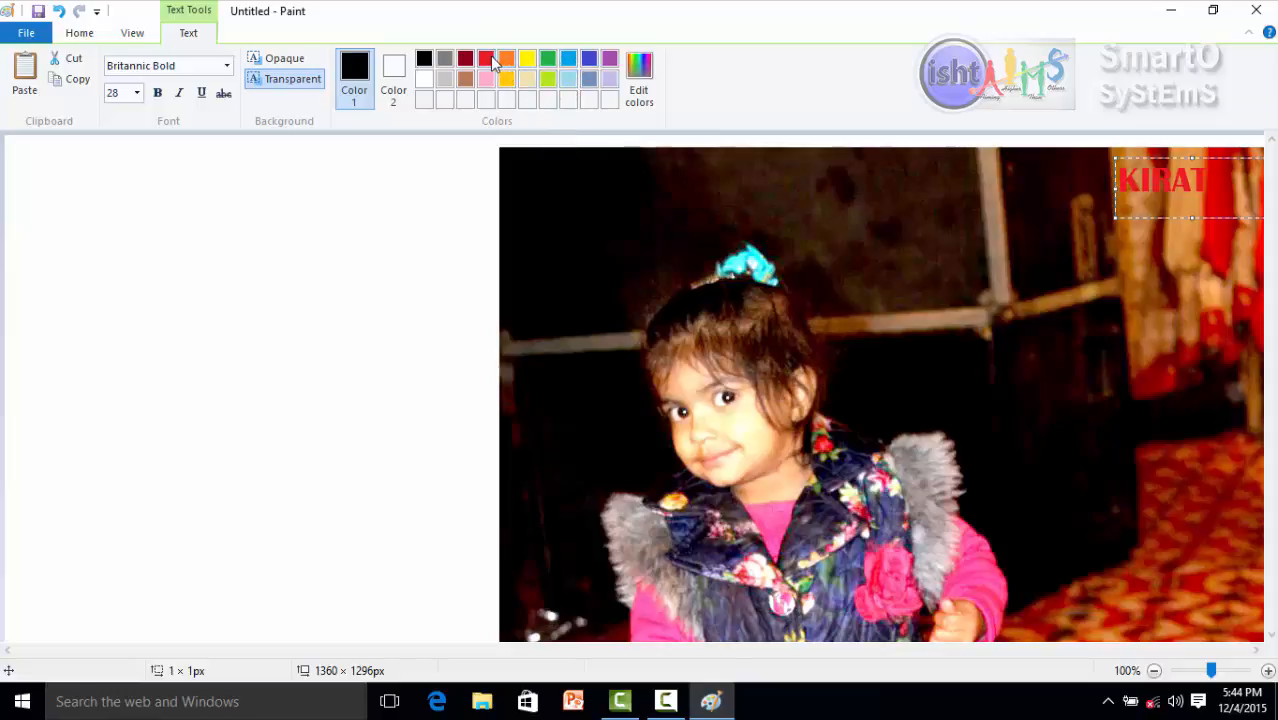
{"action": "left_click", "coordinate": [507, 62]}
{"action": "left_click", "coordinate": [525, 62]}
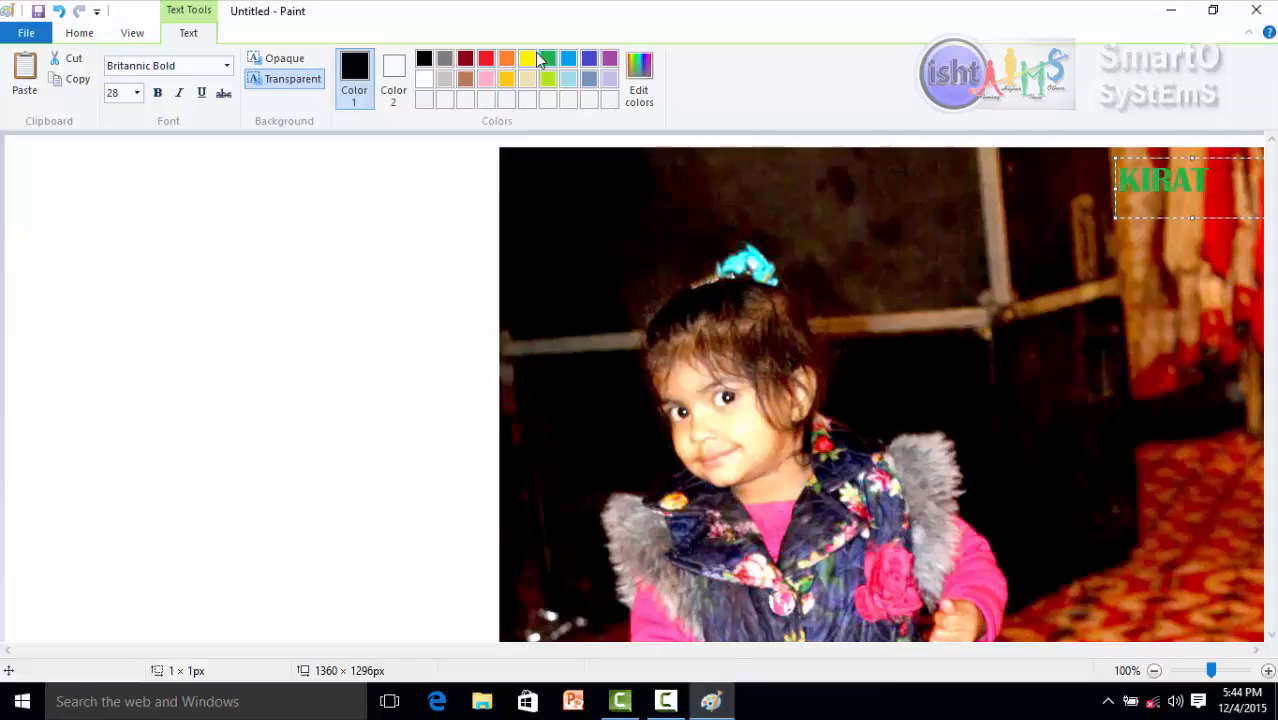
{"action": "left_click", "coordinate": [528, 60]}
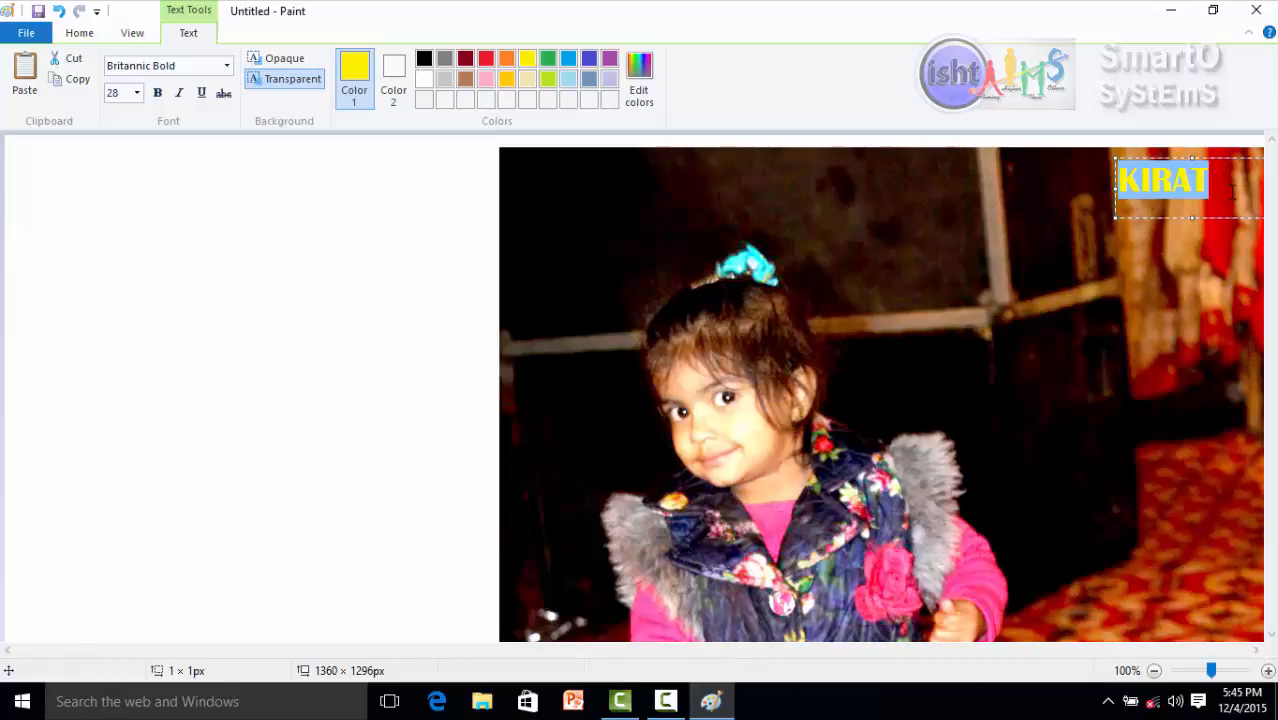
Step: Deselect the yellow name text and commit it to the picture
{"action": "left_click", "coordinate": [1234, 188]}
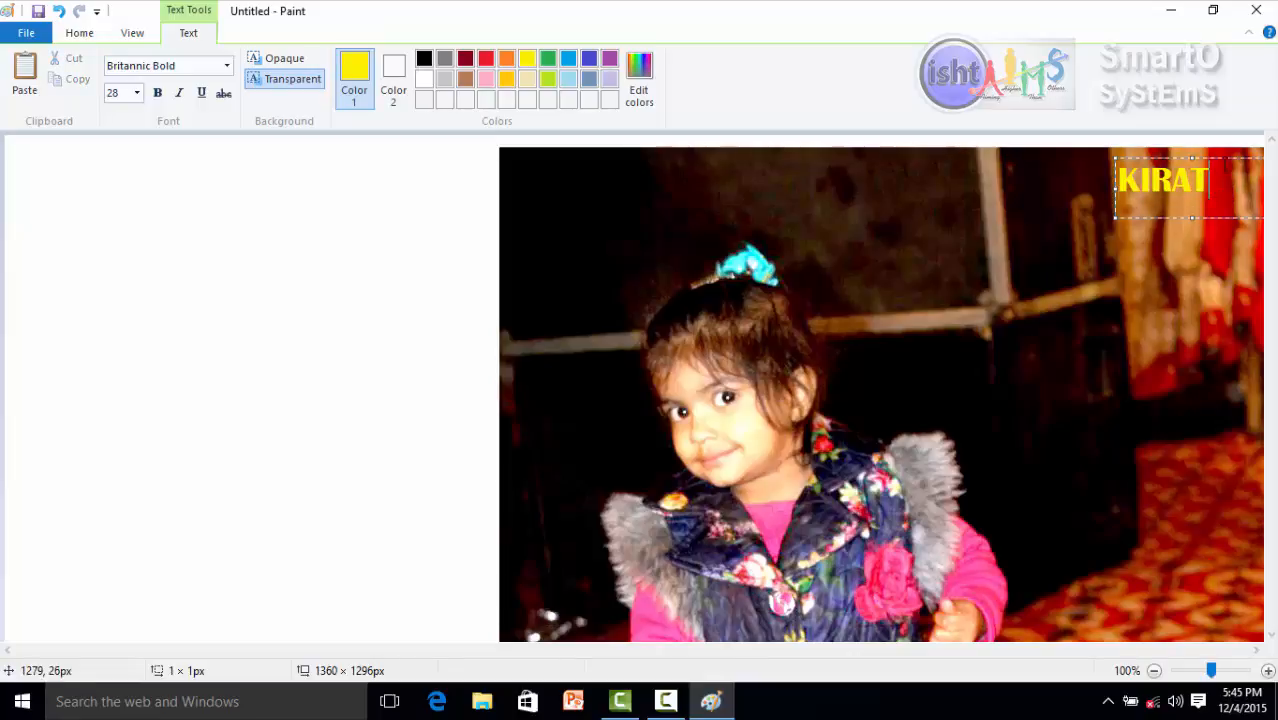
{"action": "left_click", "coordinate": [1148, 293]}
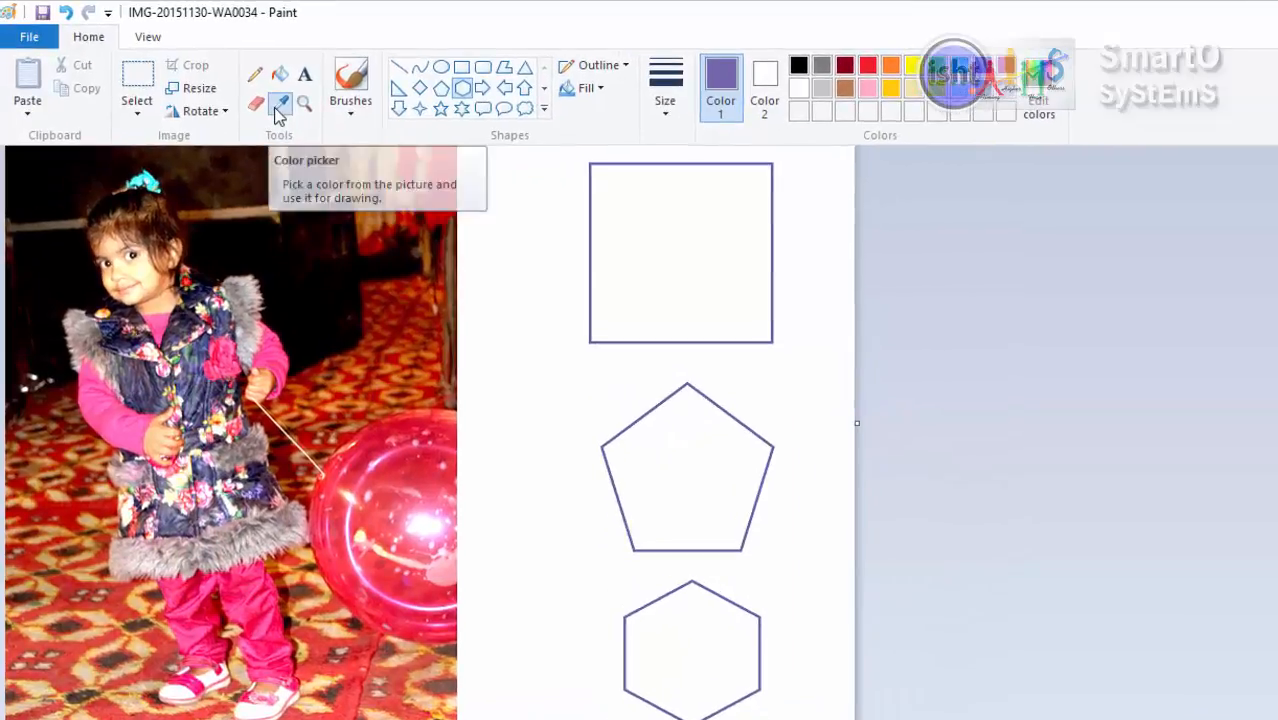
Step: Pick the pink of the girl's sleeve as Color 1 and fill the square with it
{"action": "left_click", "coordinate": [251, 93]}
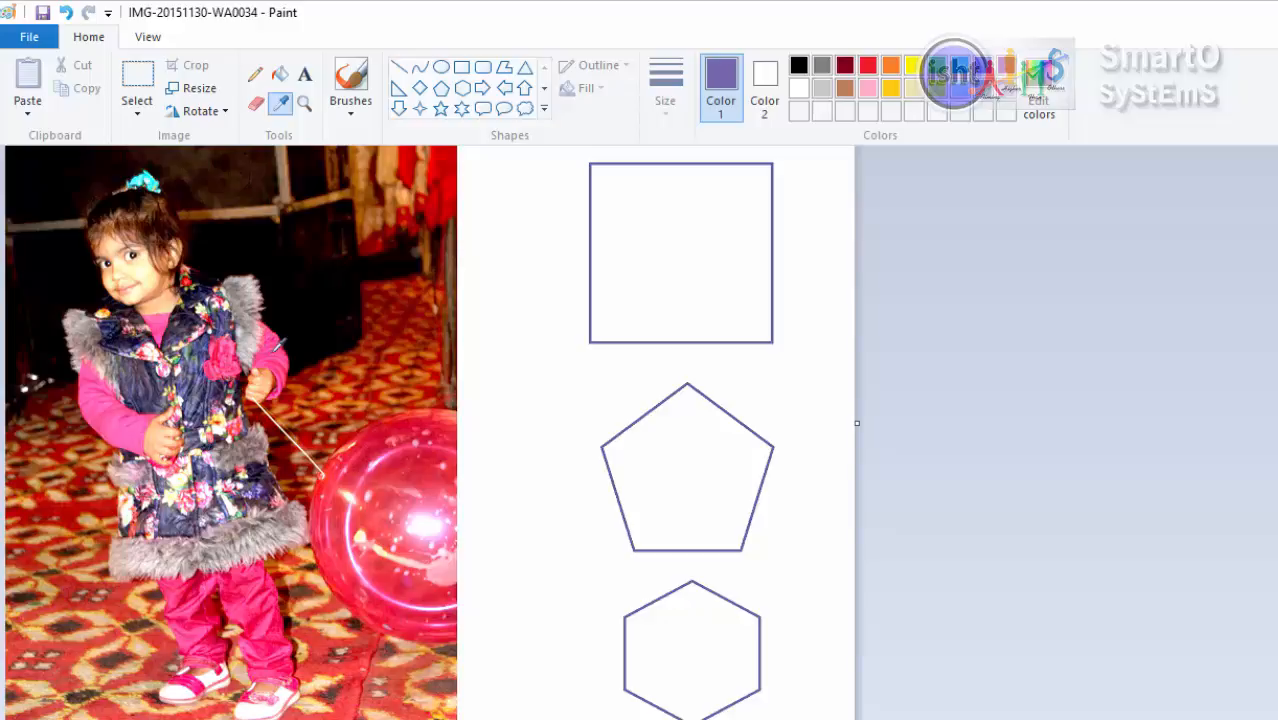
{"action": "left_click", "coordinate": [276, 349]}
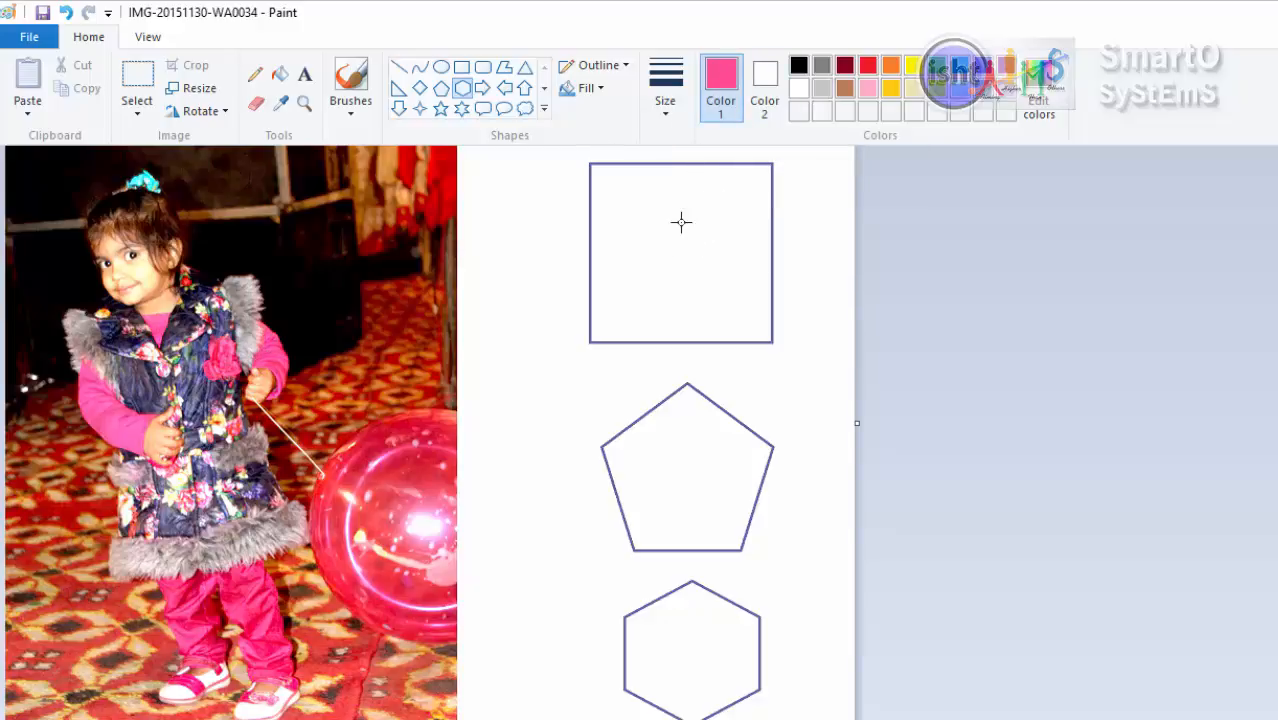
{"action": "left_click", "coordinate": [281, 78]}
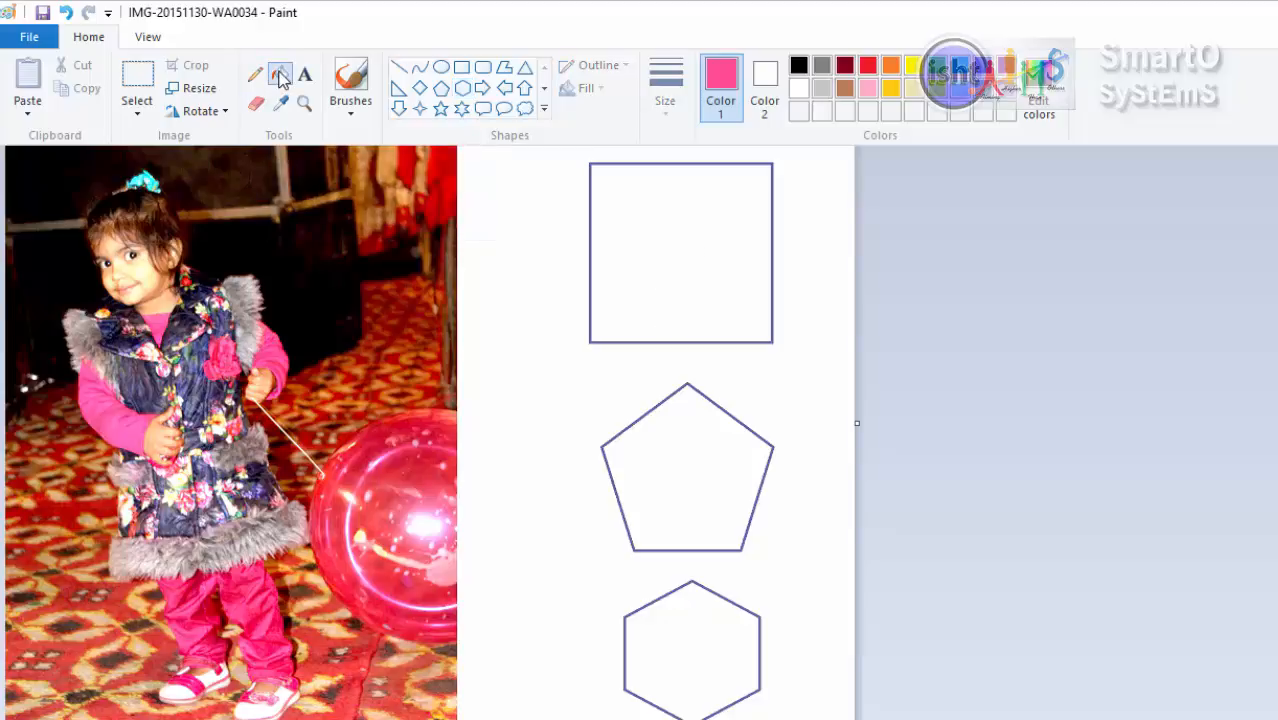
{"action": "left_click", "coordinate": [738, 235]}
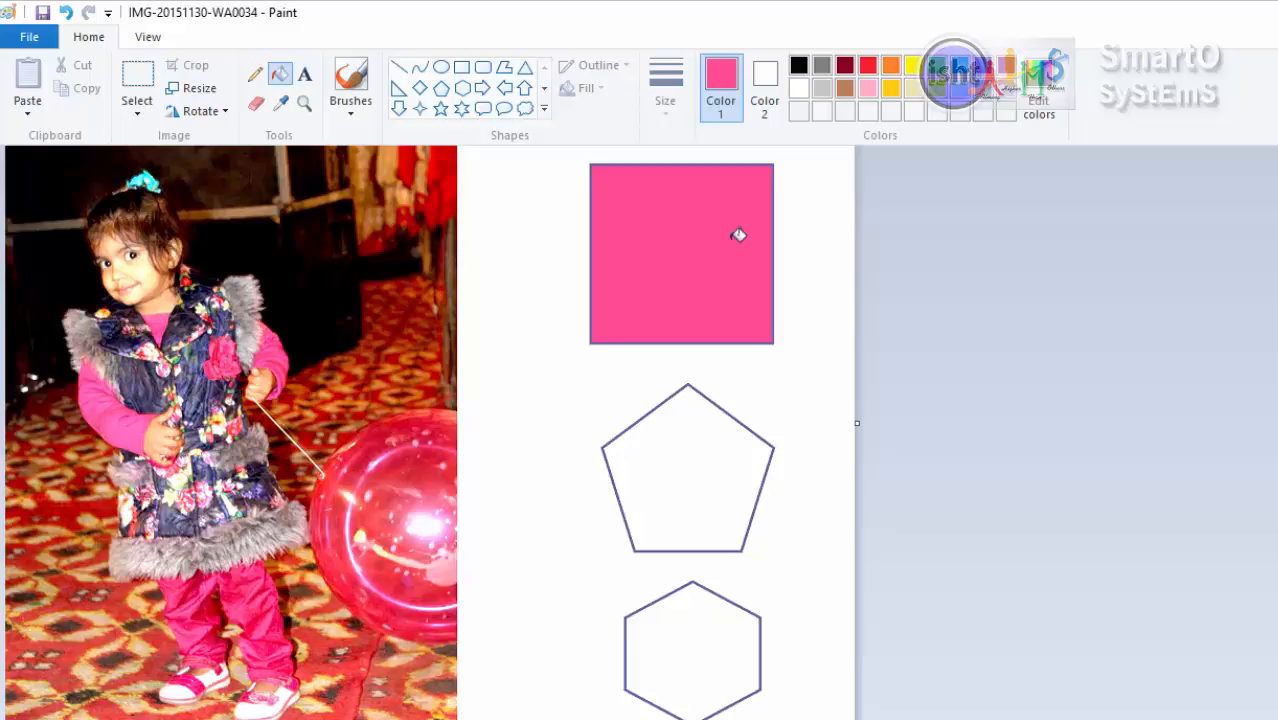
Step: Pick the red from the photo's upper background as Color 1 and fill the pentagon with it
{"action": "left_click", "coordinate": [283, 104]}
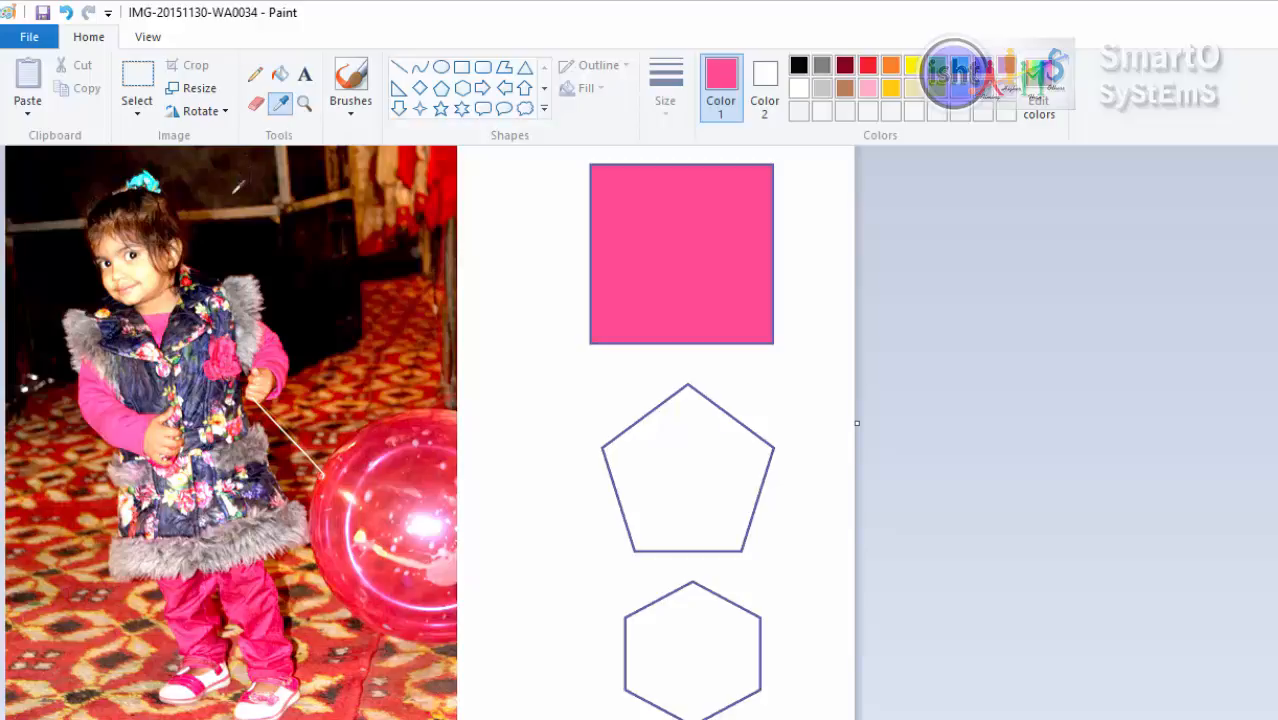
{"action": "left_click", "coordinate": [455, 185]}
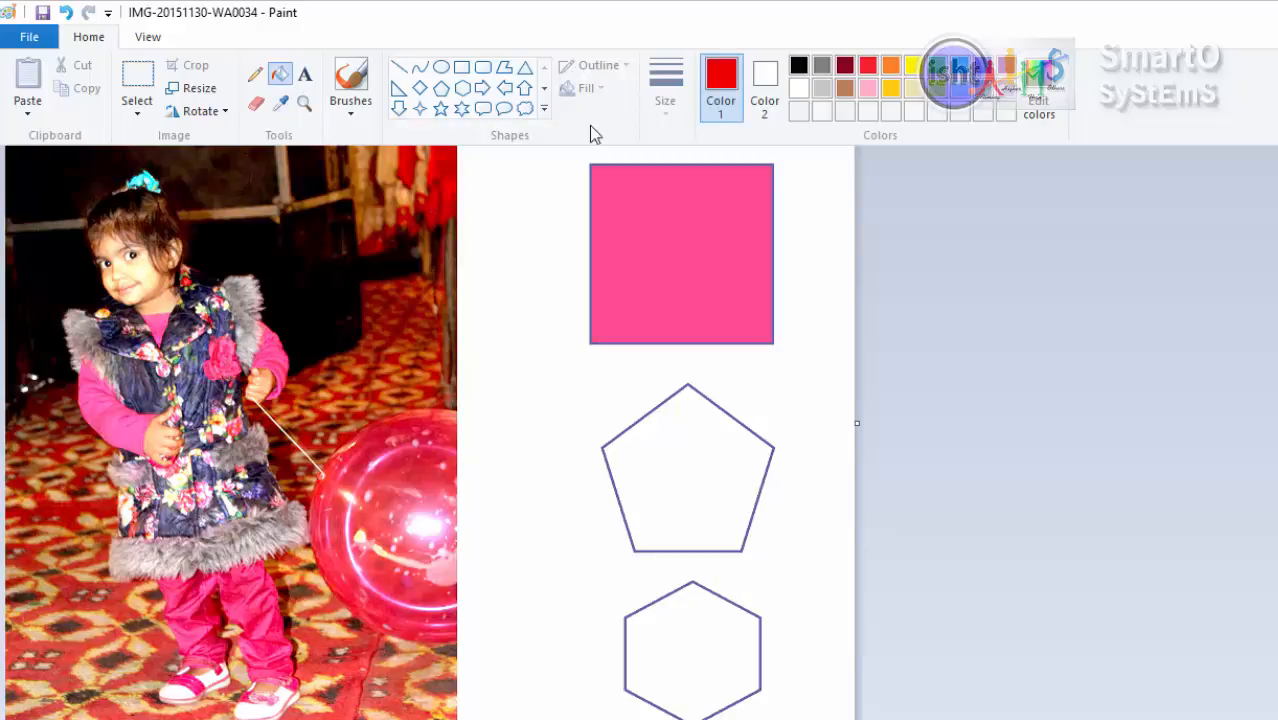
{"action": "left_click", "coordinate": [673, 477]}
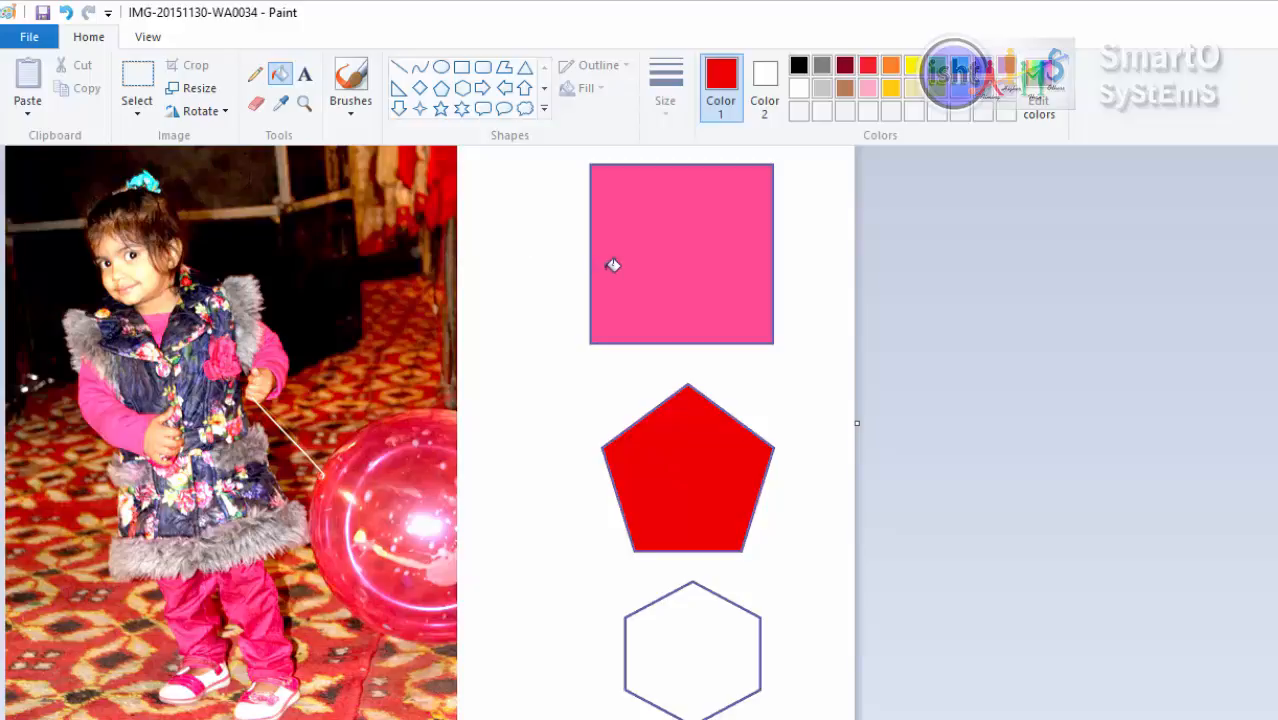
Step: Magnify the balloon in the photo in several stages with the Magnifier
{"action": "left_click", "coordinate": [305, 106]}
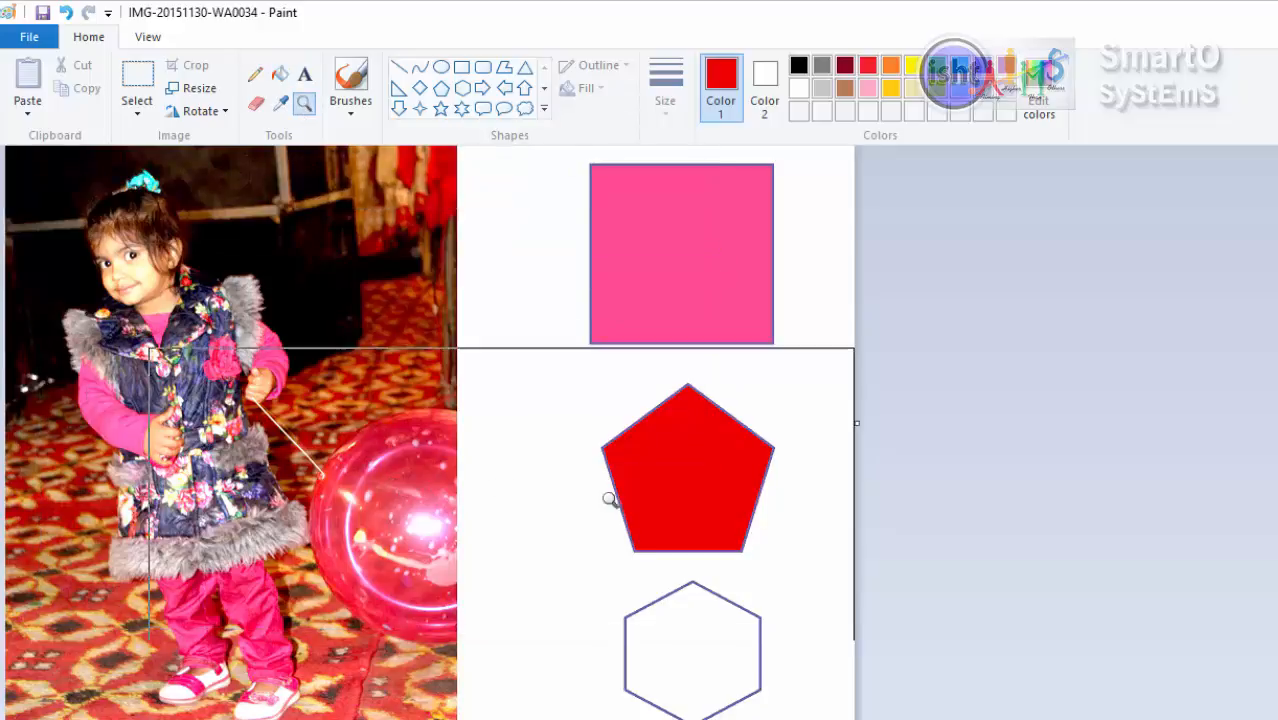
{"action": "left_click", "coordinate": [388, 520]}
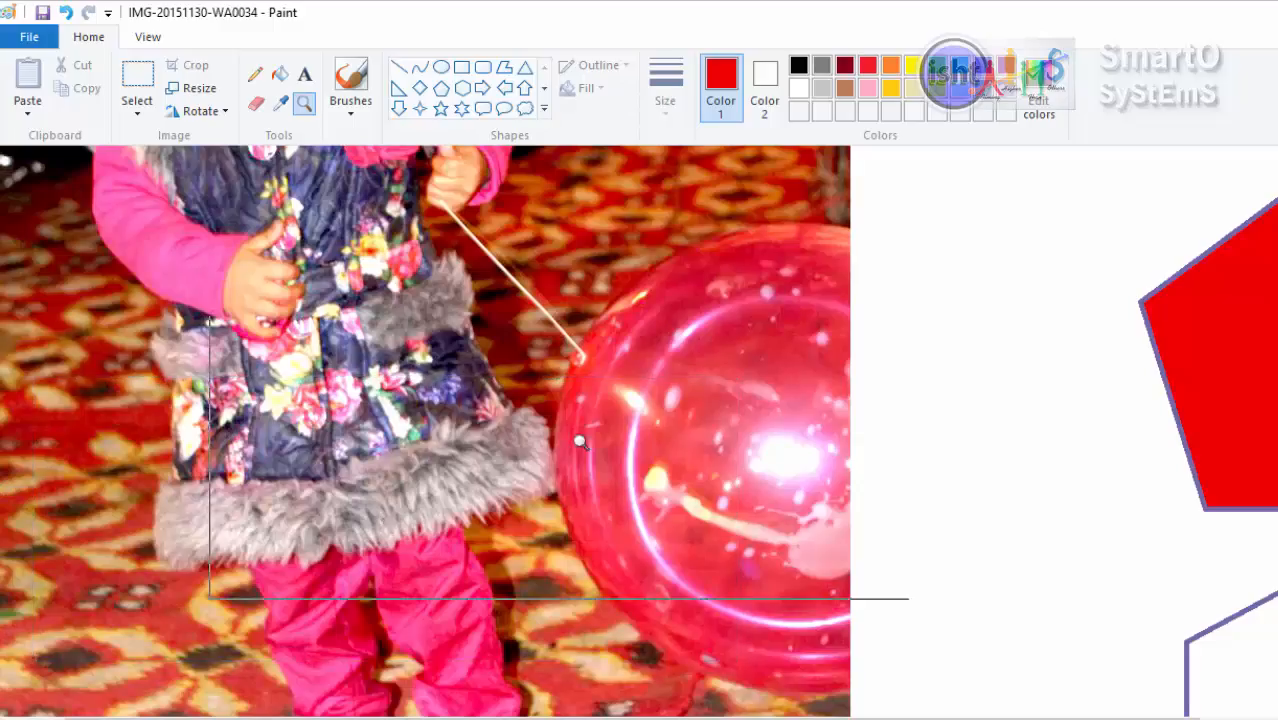
{"action": "left_click", "coordinate": [634, 404]}
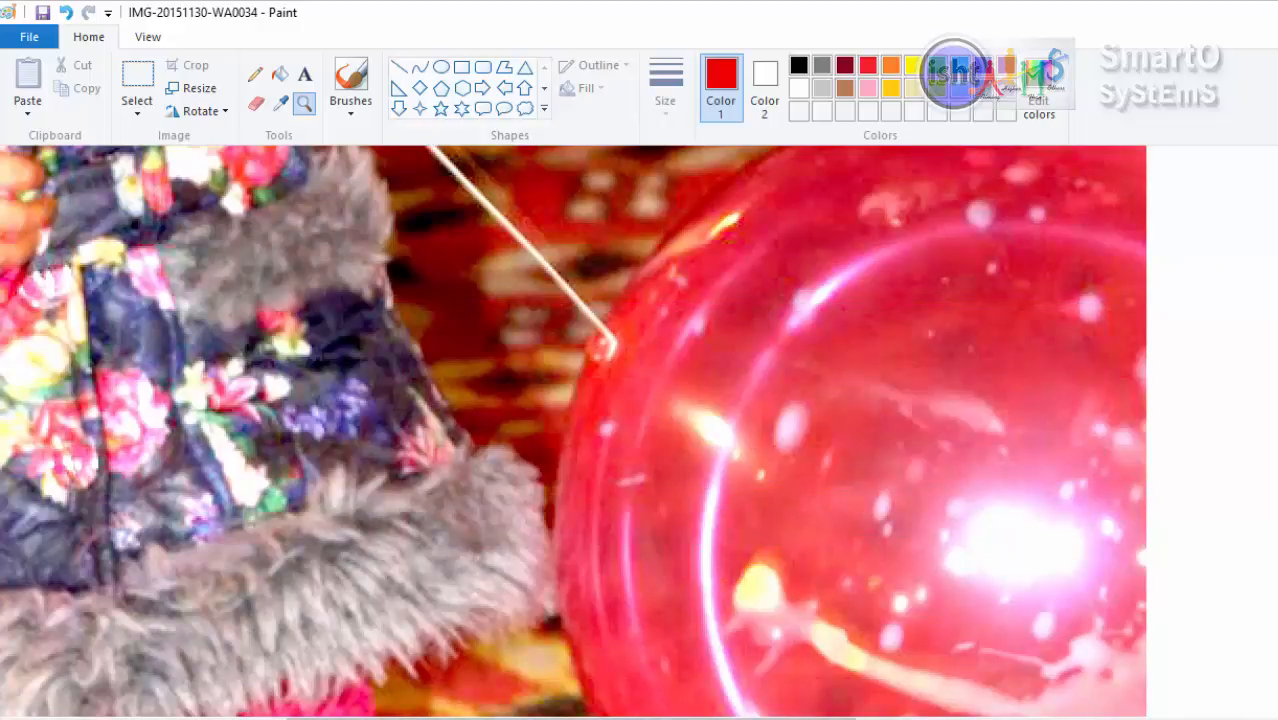
{"action": "left_click", "coordinate": [785, 420]}
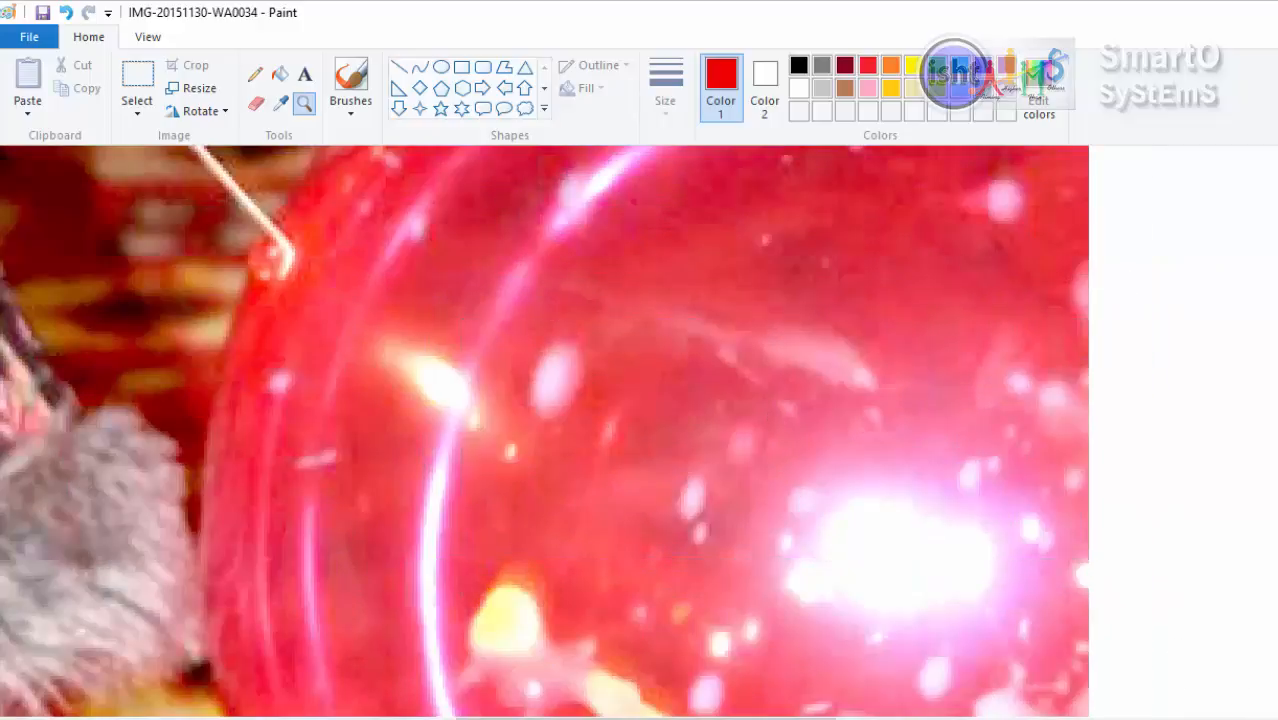
{"action": "left_click", "coordinate": [640, 515]}
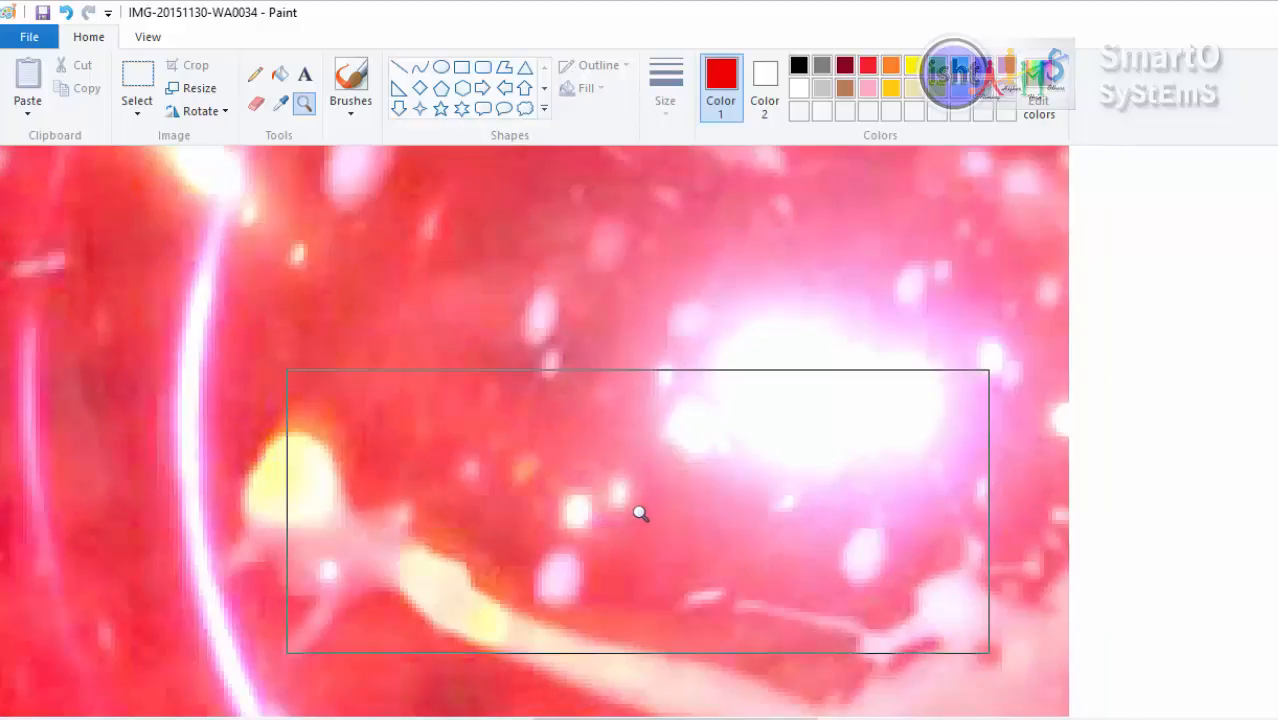
{"action": "left_click", "coordinate": [539, 428]}
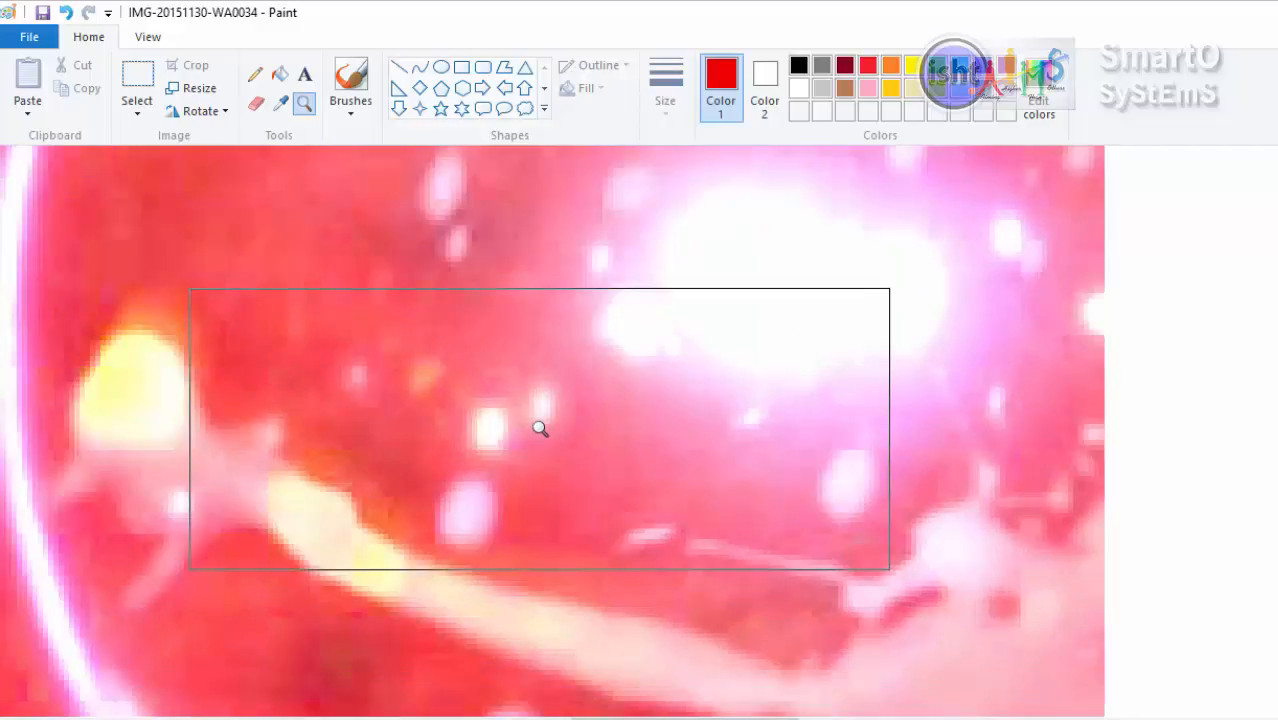
{"action": "left_click", "coordinate": [494, 386]}
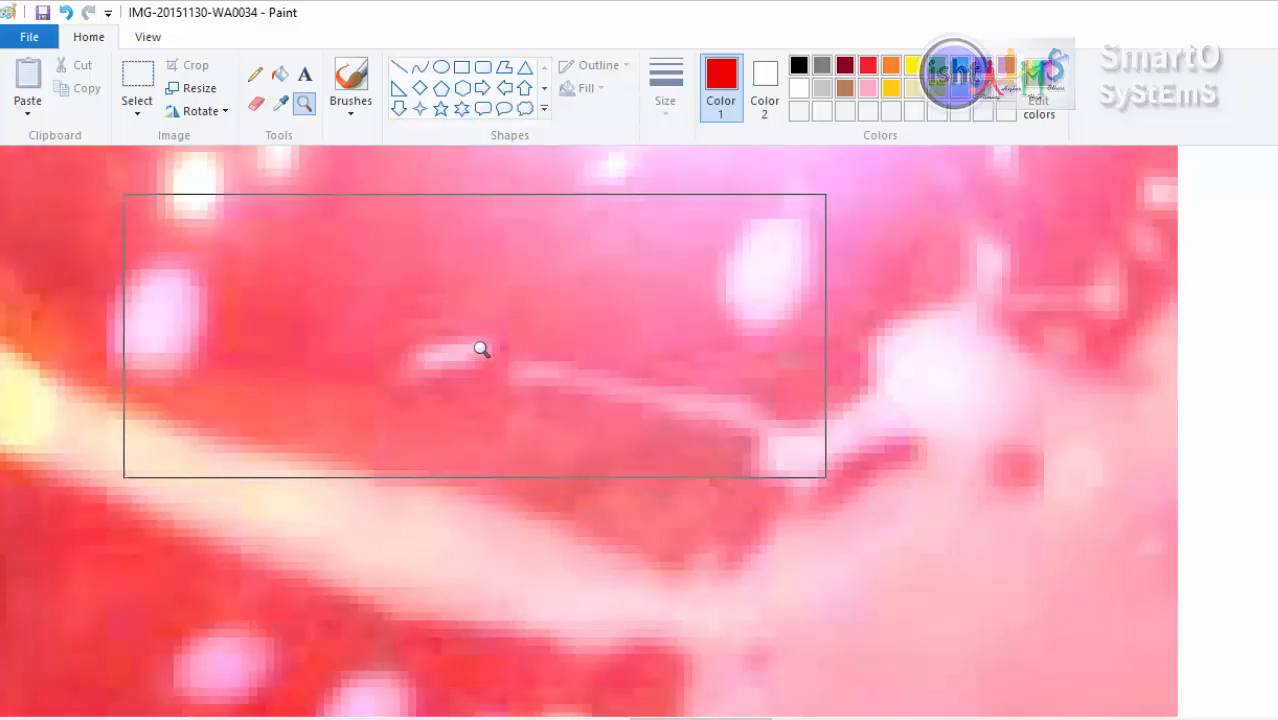
{"action": "left_click", "coordinate": [434, 333]}
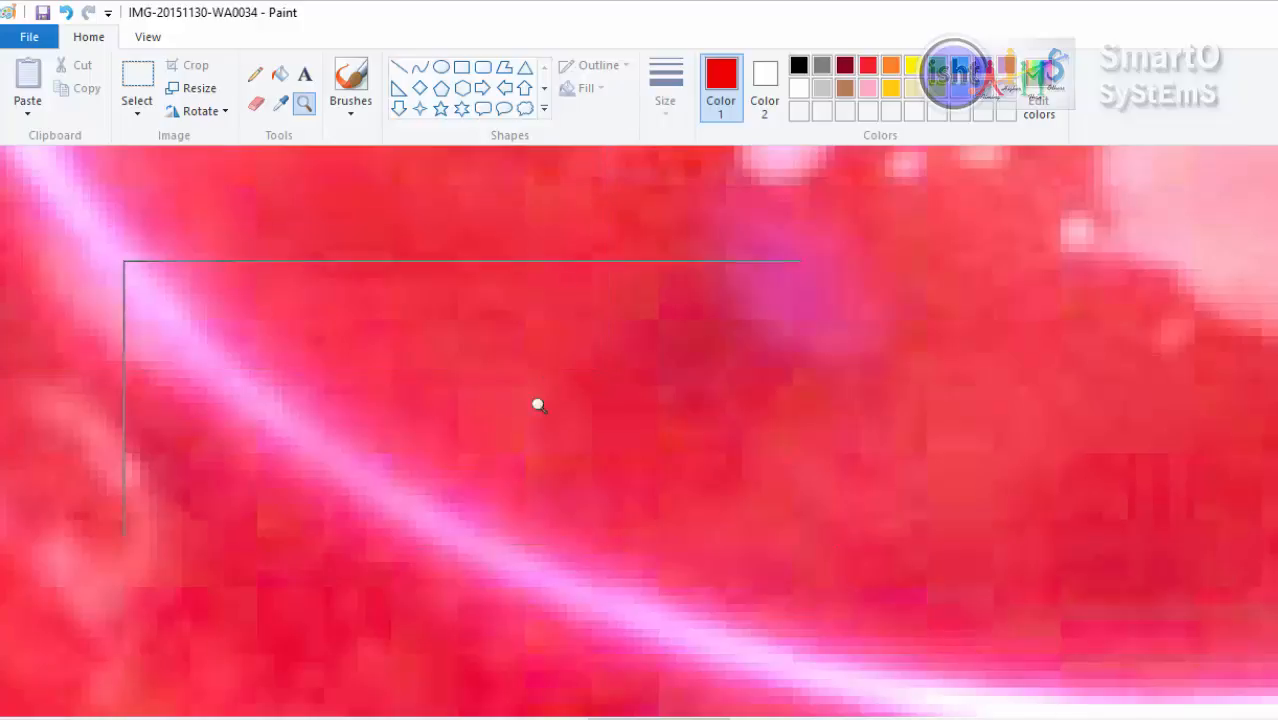
Step: Zoom back out in stages with the Magnifier to 50% so the whole picture is in view
{"action": "right_click", "coordinate": [528, 317]}
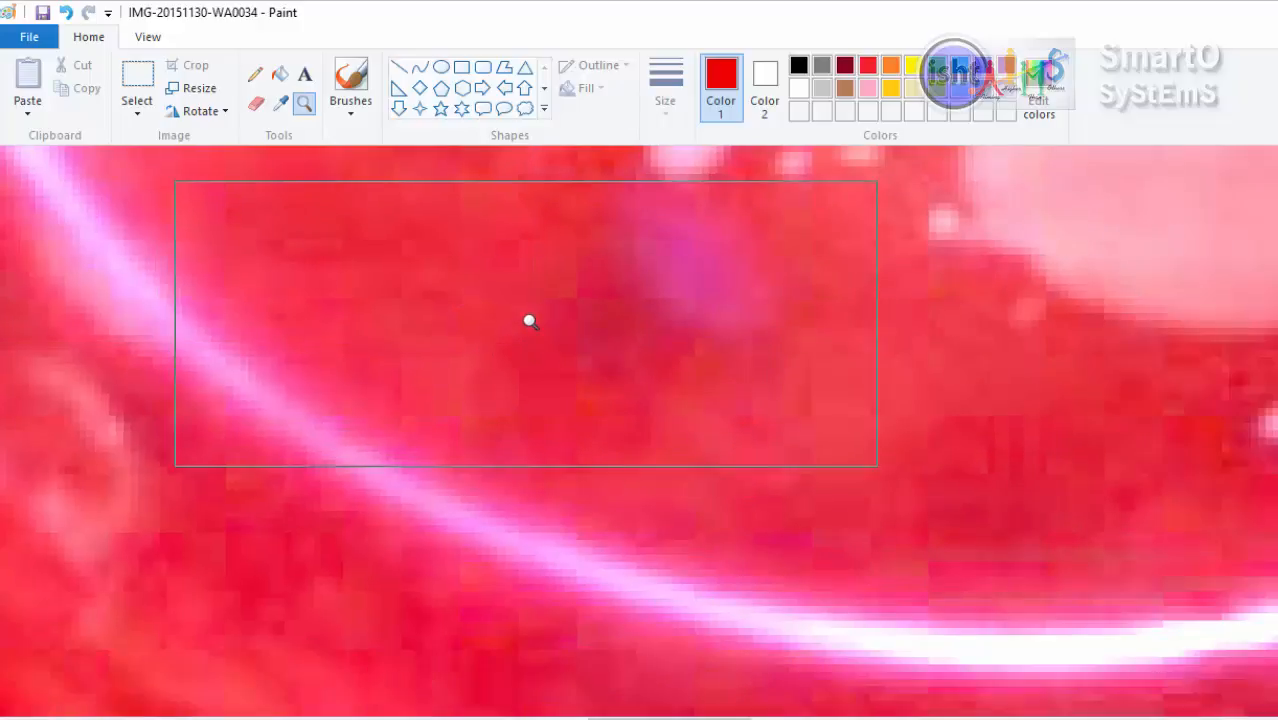
{"action": "right_click", "coordinate": [528, 317]}
{"action": "right_click", "coordinate": [528, 317]}
{"action": "right_click", "coordinate": [313, 322]}
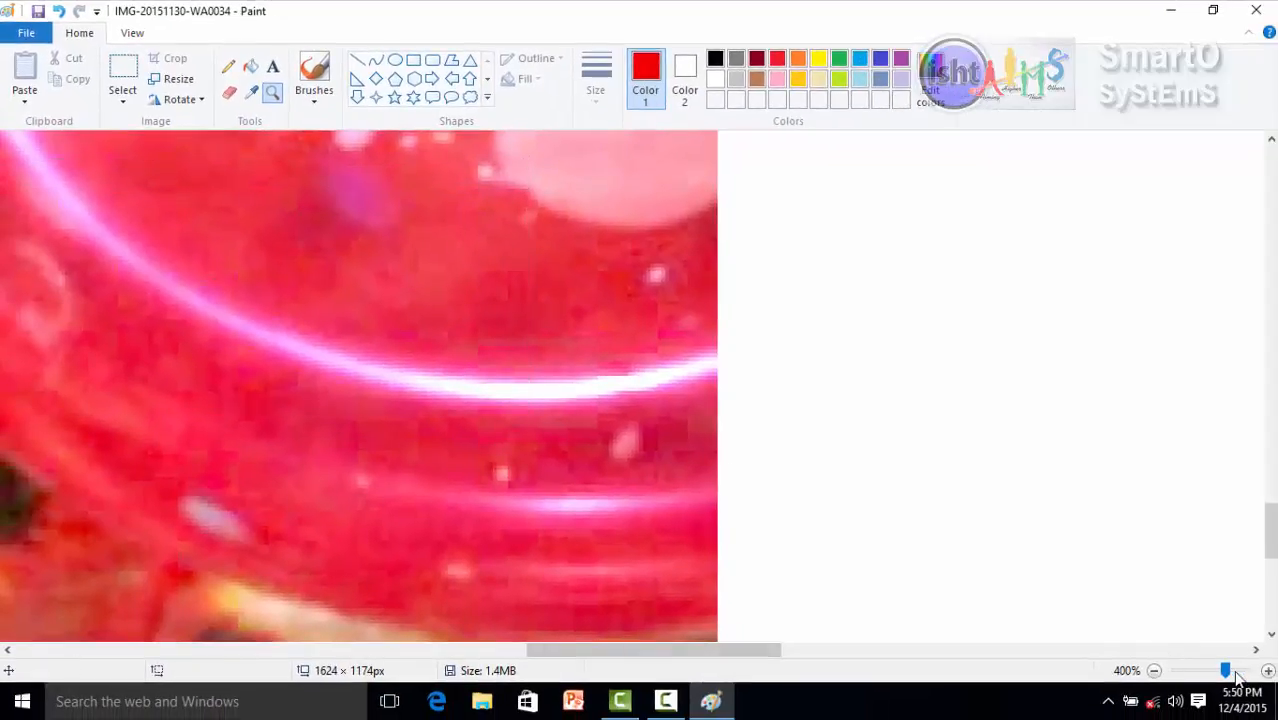
{"action": "right_click", "coordinate": [277, 334]}
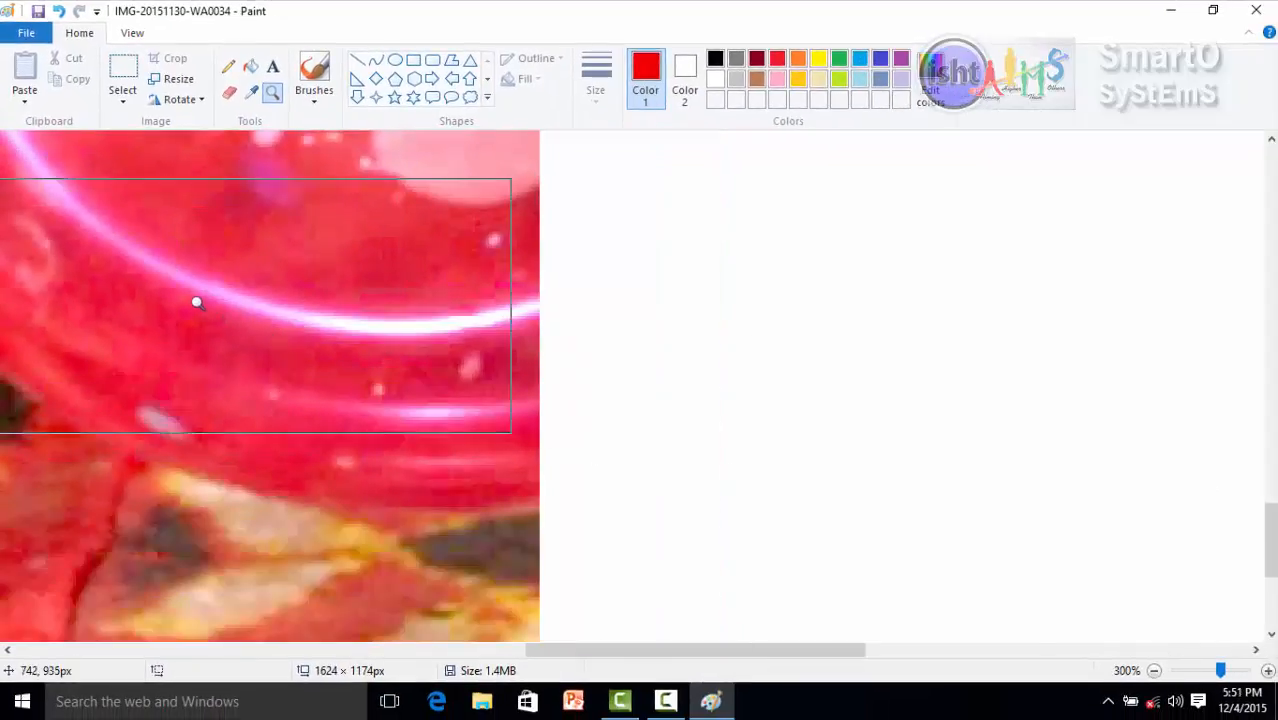
{"action": "right_click", "coordinate": [77, 305]}
{"action": "right_click", "coordinate": [77, 305]}
{"action": "right_click", "coordinate": [13, 279]}
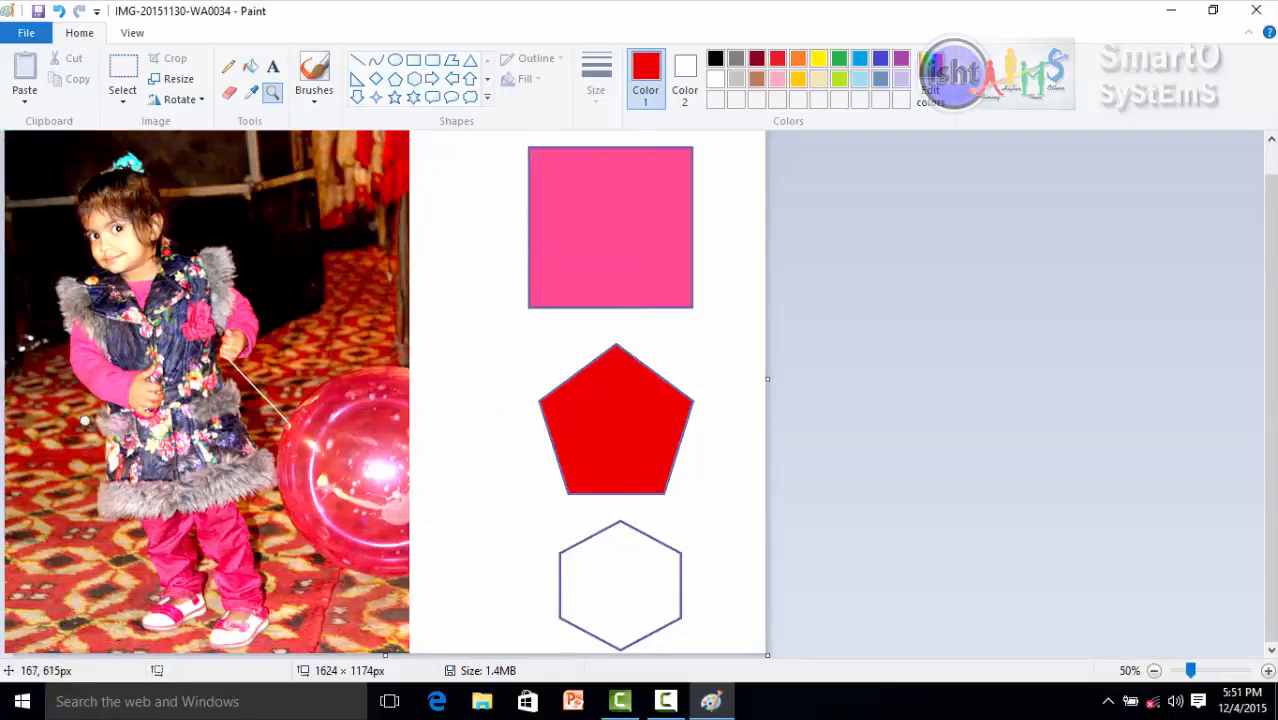
{"action": "right_click", "coordinate": [104, 428]}
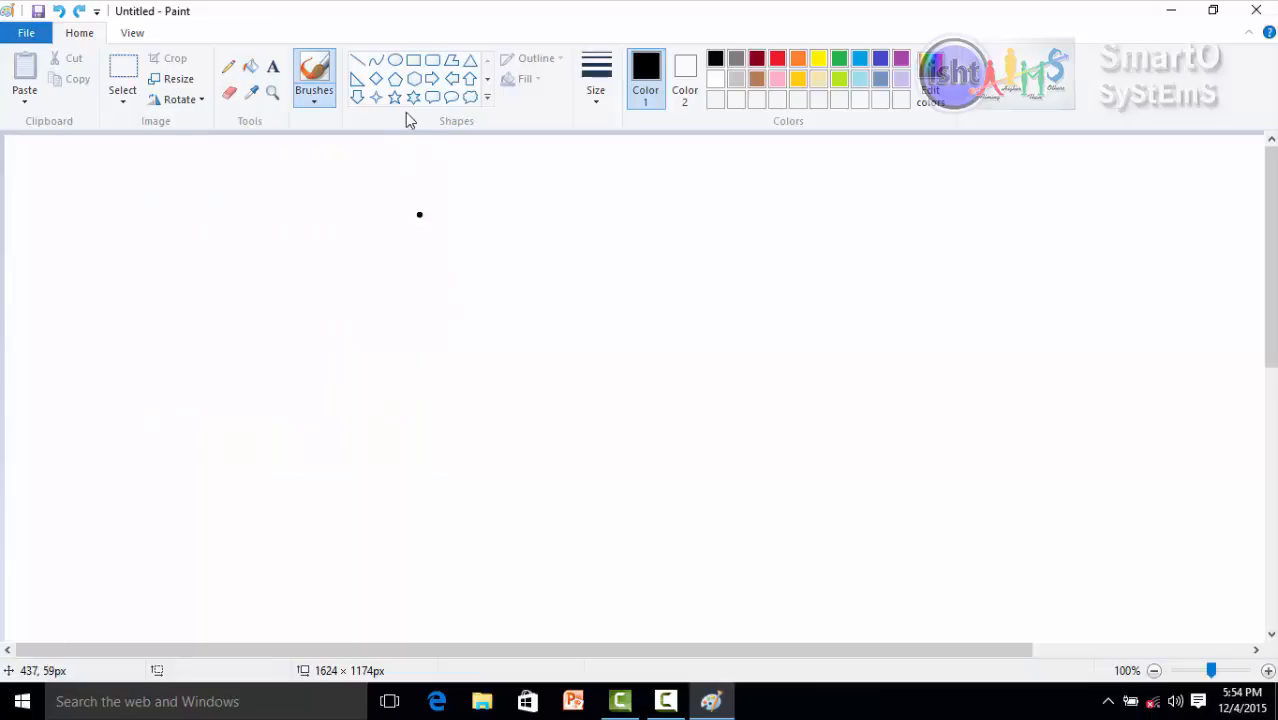
Step: Draw a long looping black stroke across the blank canvas with the standard Brush
{"action": "left_click", "coordinate": [315, 102]}
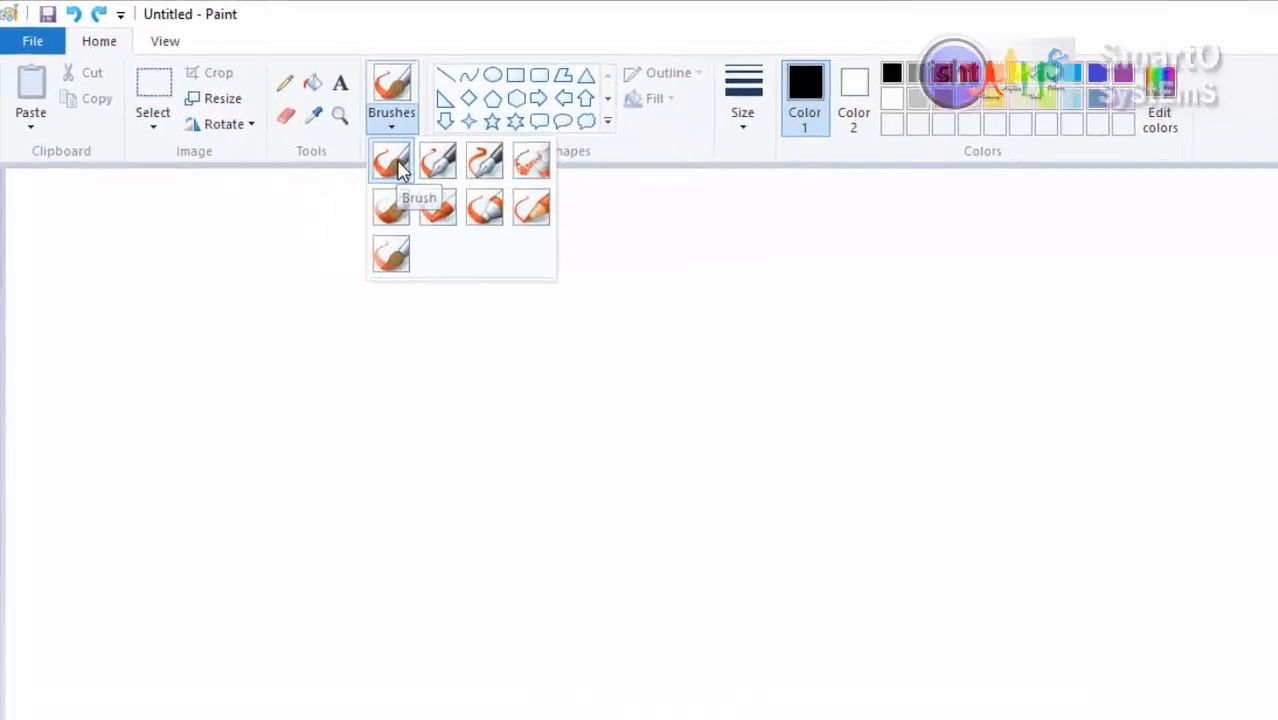
{"action": "left_click", "coordinate": [415, 138]}
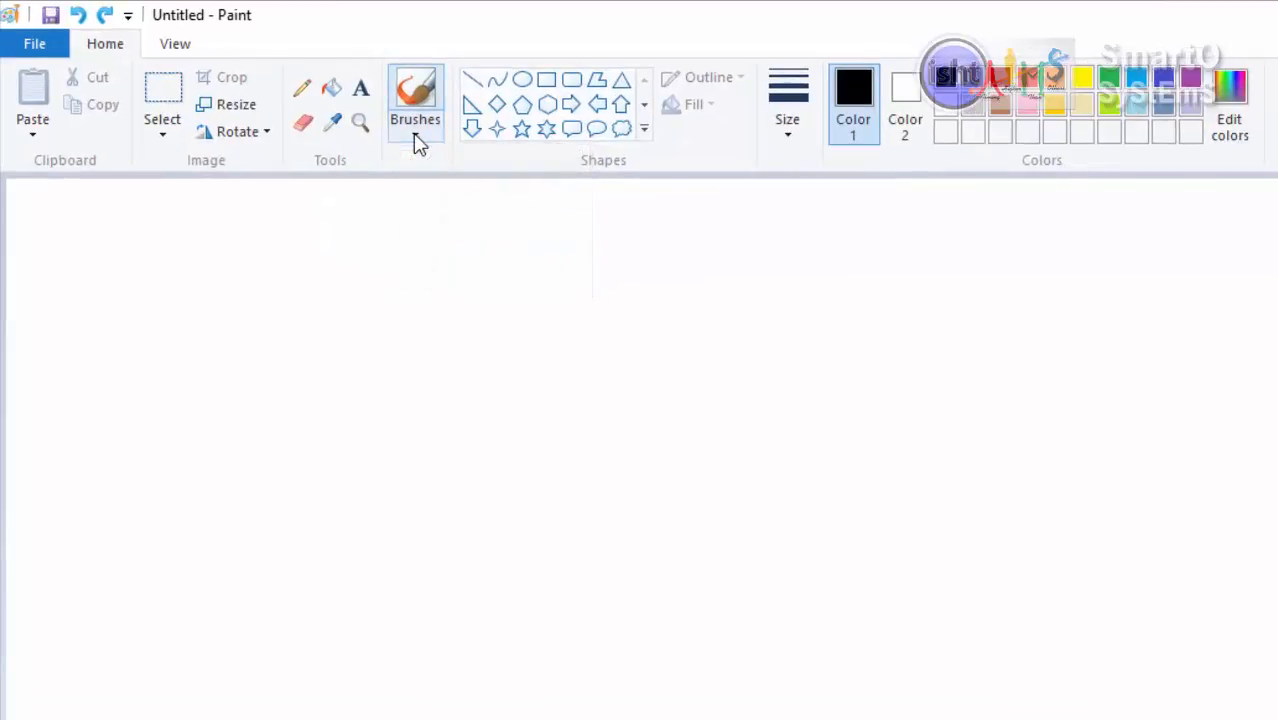
{"action": "left_click", "coordinate": [415, 138]}
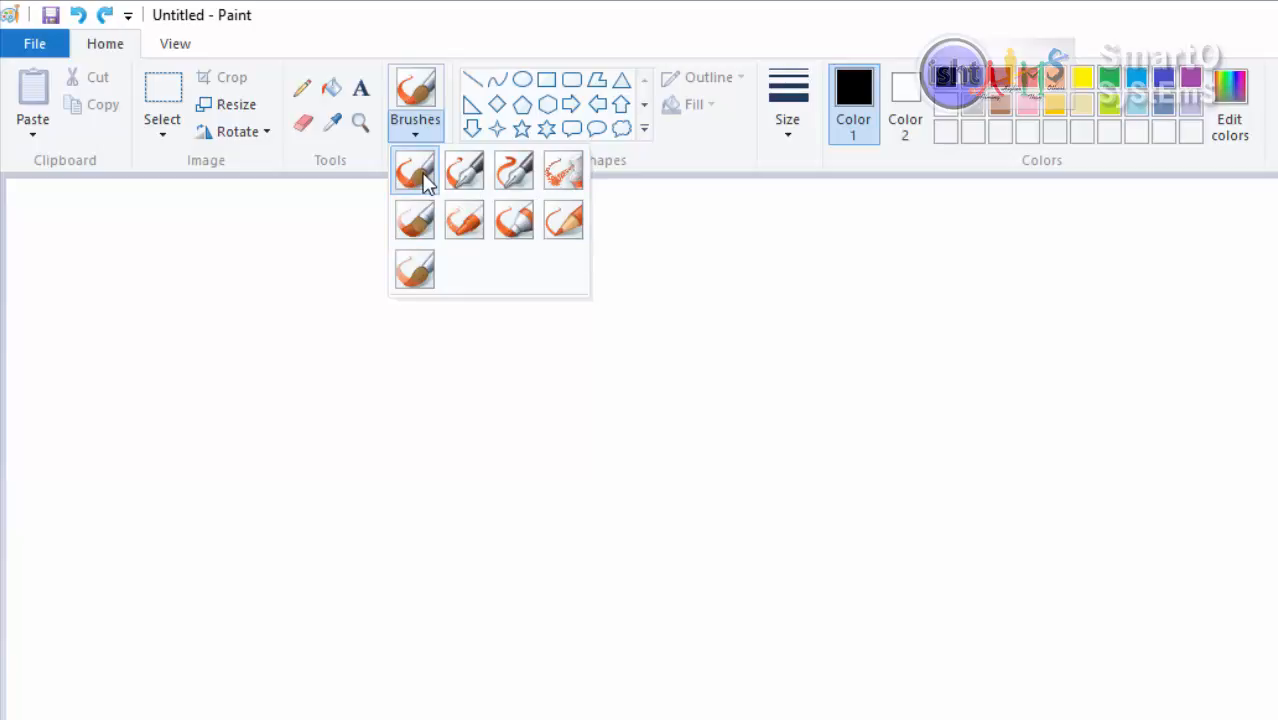
{"action": "left_click", "coordinate": [425, 178]}
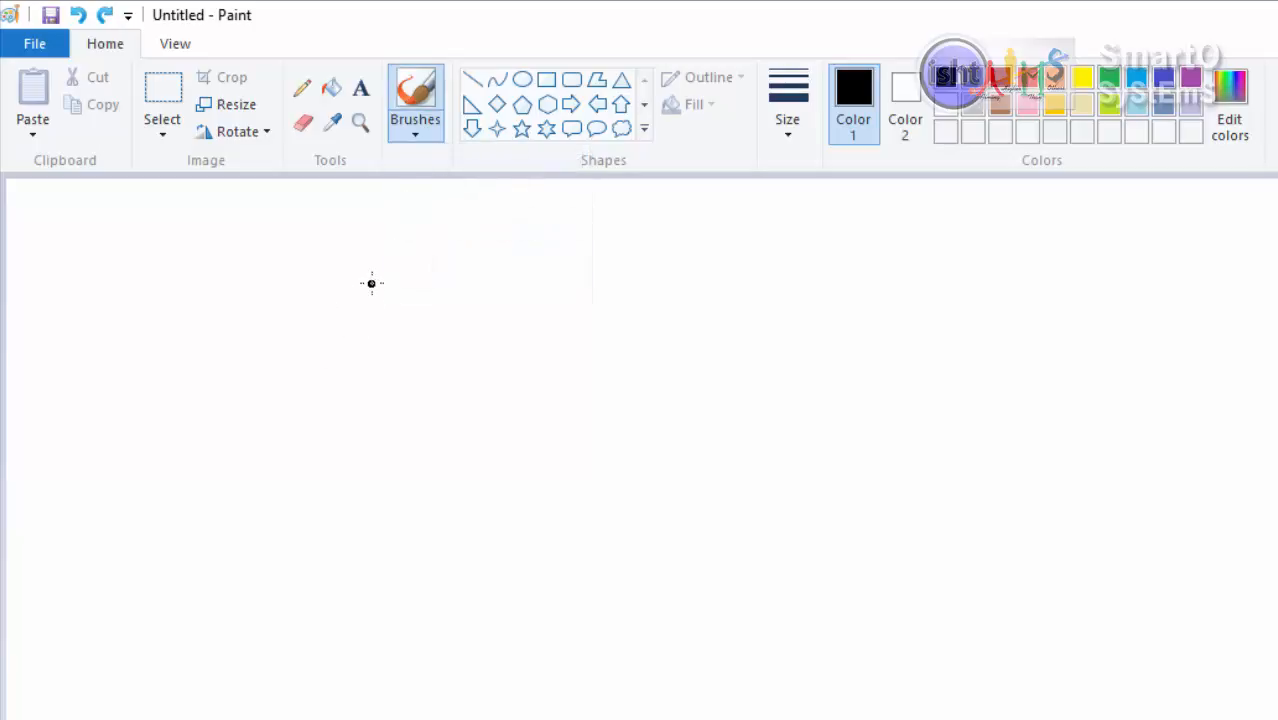
{"action": "mouse_move", "coordinate": [370, 283]}
{"action": "left_mouse_down"}
{"action": "mouse_move", "coordinate": [357, 399]}
{"action": "mouse_move", "coordinate": [516, 307]}
{"action": "mouse_move", "coordinate": [667, 360]}
{"action": "mouse_move", "coordinate": [626, 484]}
{"action": "mouse_move", "coordinate": [630, 601]}
{"action": "mouse_move", "coordinate": [914, 498]}
{"action": "mouse_move", "coordinate": [821, 389]}
{"action": "mouse_move", "coordinate": [690, 513]}
{"action": "mouse_move", "coordinate": [835, 441]}
{"action": "mouse_move", "coordinate": [880, 282]}
{"action": "mouse_move", "coordinate": [1057, 328]}
{"action": "mouse_move", "coordinate": [1008, 516]}
{"action": "left_mouse_up"}
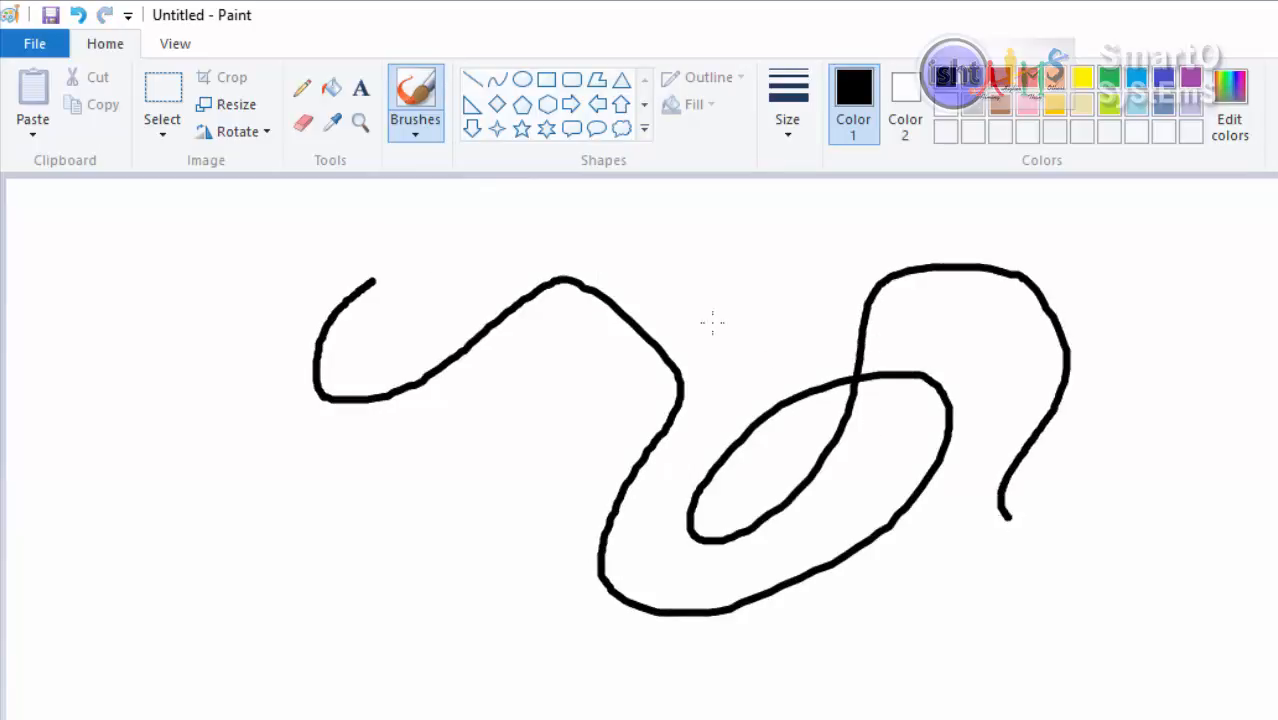
Step: Draw one curved black stroke with Calligraphy brush 1 and another with Calligraphy brush 2
{"action": "left_click", "coordinate": [414, 134]}
{"action": "left_click", "coordinate": [463, 170]}
{"action": "mouse_move", "coordinate": [455, 390]}
{"action": "left_mouse_down"}
{"action": "mouse_move", "coordinate": [314, 685]}
{"action": "mouse_move", "coordinate": [284, 648]}
{"action": "left_mouse_up"}
{"action": "left_click", "coordinate": [414, 134]}
{"action": "left_click", "coordinate": [479, 298]}
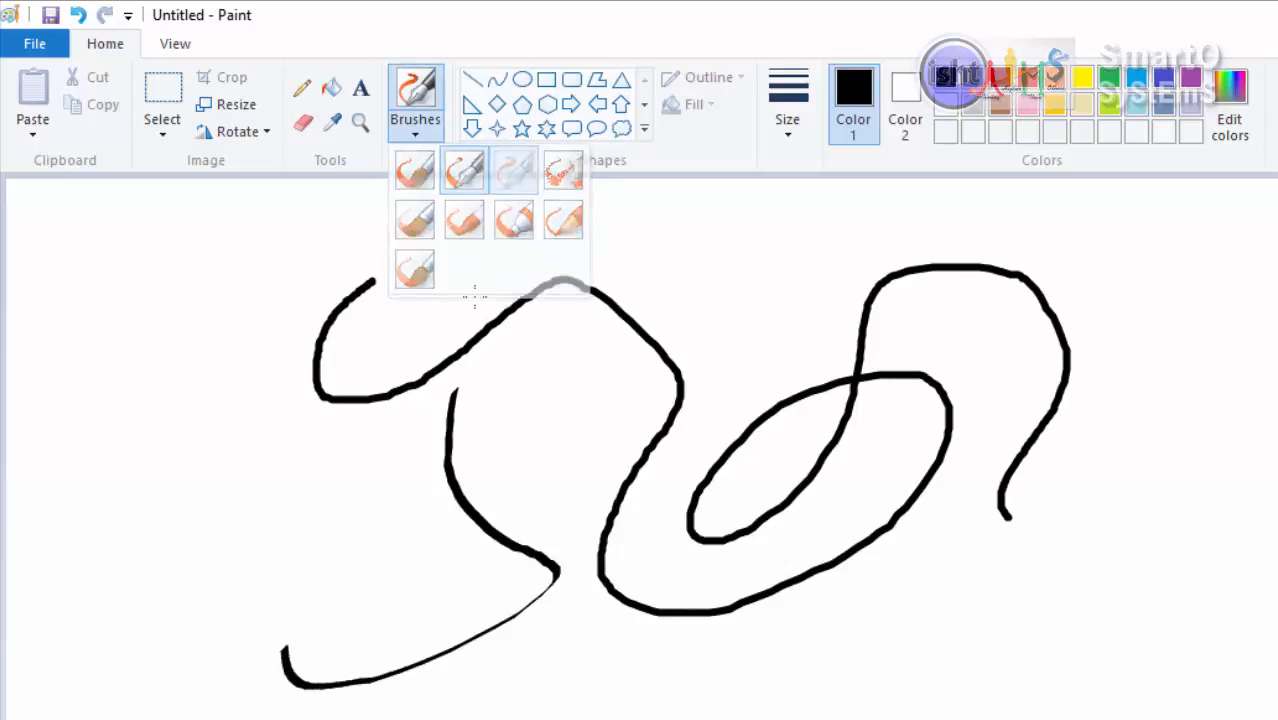
{"action": "mouse_move", "coordinate": [480, 318]}
{"action": "left_mouse_down"}
{"action": "mouse_move", "coordinate": [556, 600]}
{"action": "mouse_move", "coordinate": [605, 715]}
{"action": "left_mouse_up"}
Step: Spray two looping black strokes with the Airbrush over the right part of the drawing
{"action": "left_click", "coordinate": [415, 127]}
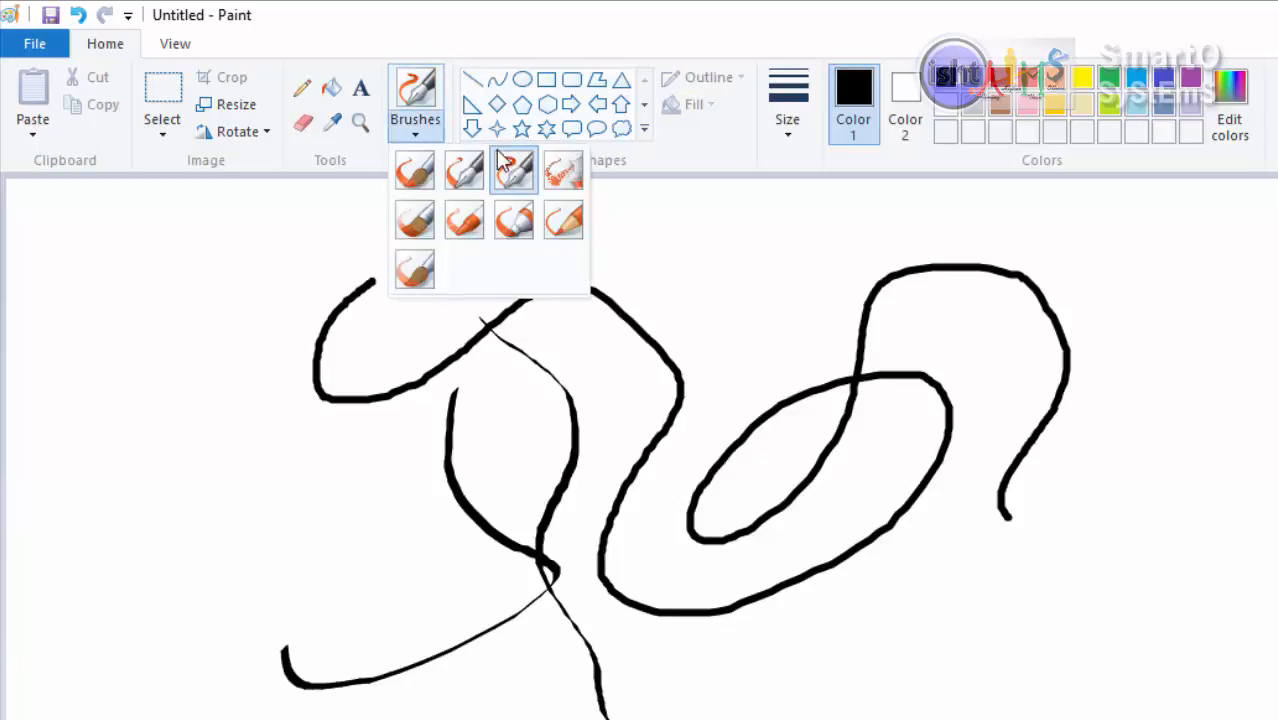
{"action": "left_click", "coordinate": [562, 168]}
{"action": "left_click_drag", "start_coordinate": [885, 278], "coordinate": [828, 440]}
{"action": "mouse_move", "coordinate": [890, 497]}
{"action": "left_mouse_down"}
{"action": "mouse_move", "coordinate": [1138, 505]}
{"action": "mouse_move", "coordinate": [695, 305]}
{"action": "left_mouse_up"}
Step: Paint a wavy black stroke along the canvas's left side and a curved one through the middle with the Oil brush
{"action": "left_click", "coordinate": [415, 133]}
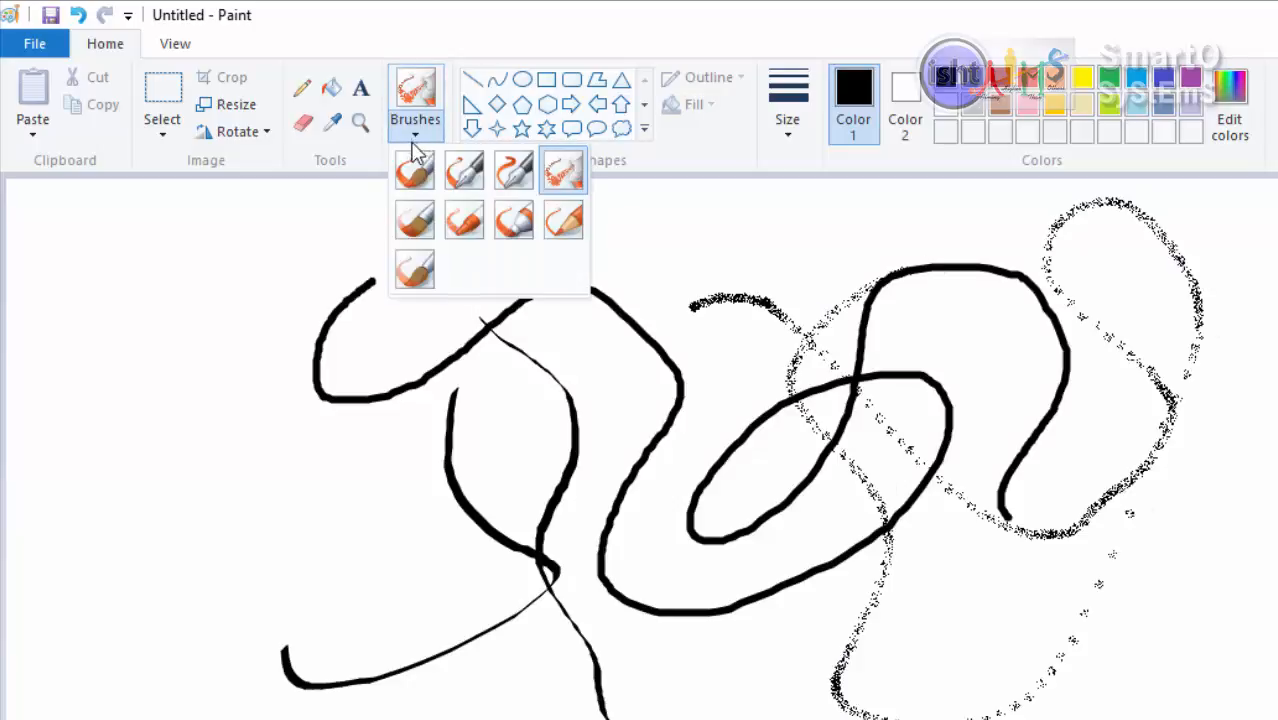
{"action": "left_click", "coordinate": [415, 219]}
{"action": "left_click_drag", "start_coordinate": [232, 240], "coordinate": [262, 714]}
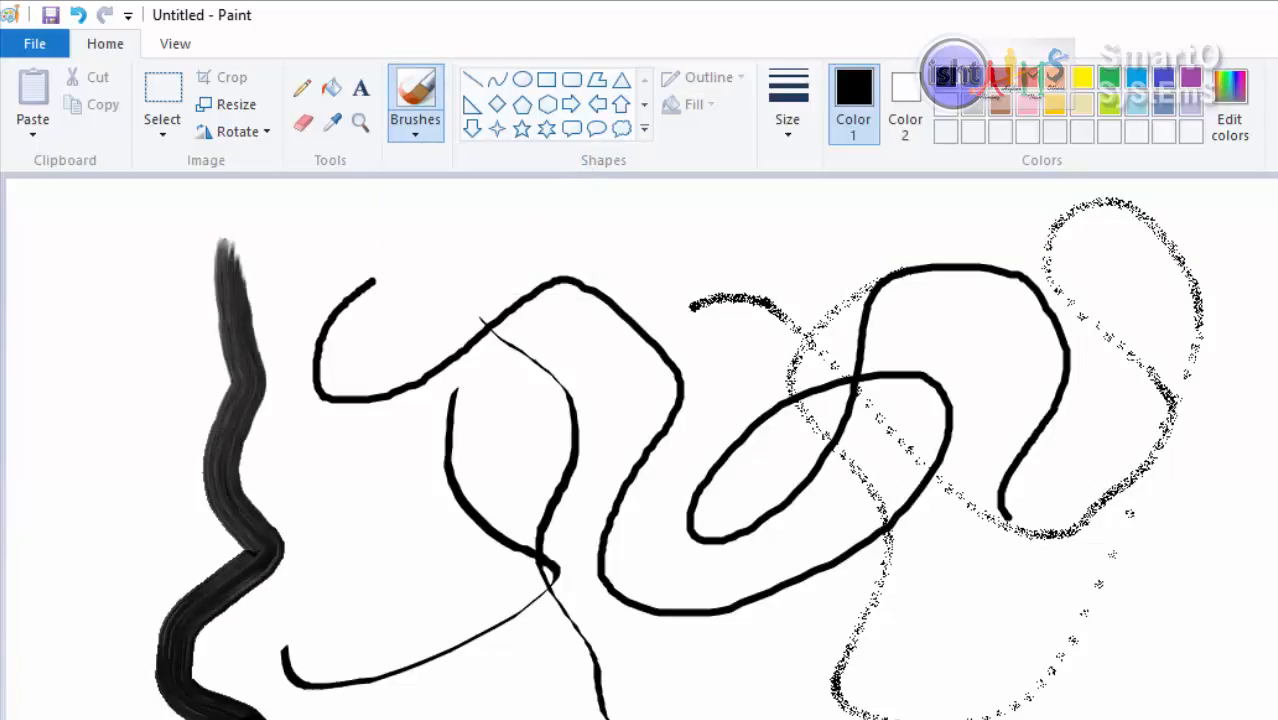
{"action": "mouse_move", "coordinate": [705, 718]}
{"action": "left_mouse_down"}
{"action": "mouse_move", "coordinate": [656, 528]}
{"action": "mouse_move", "coordinate": [490, 455]}
{"action": "left_mouse_up"}
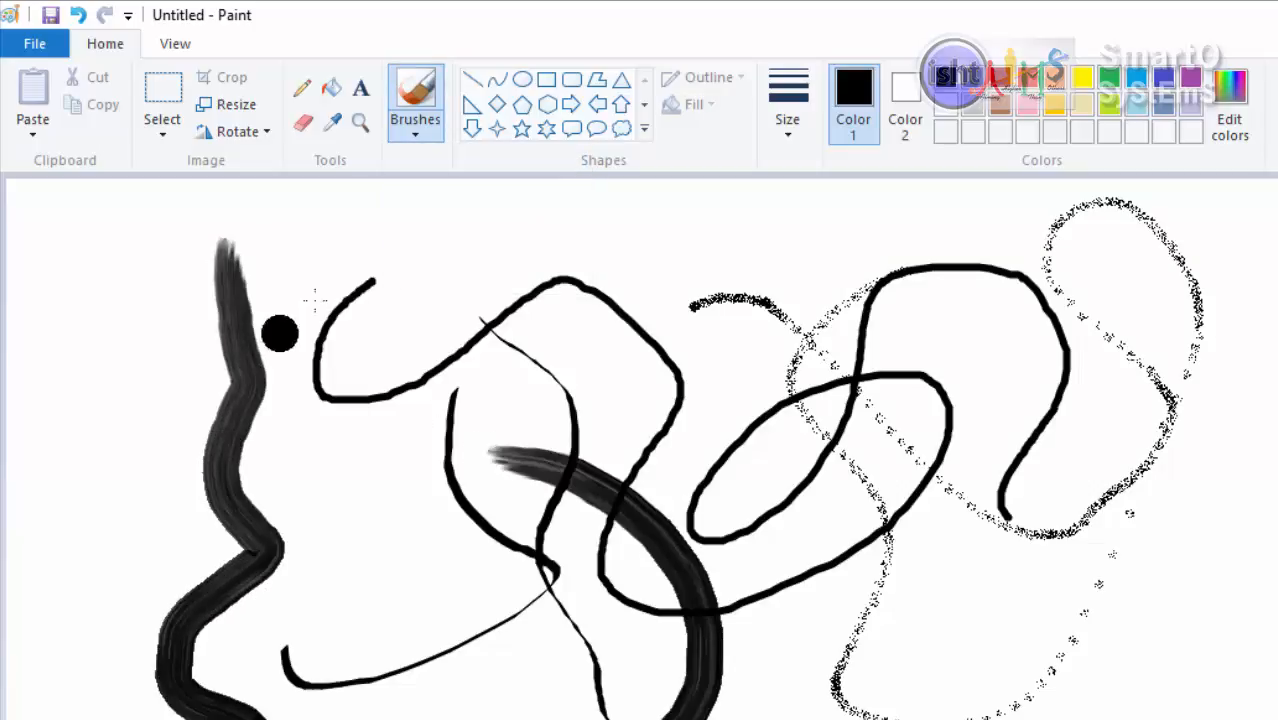
Step: Draw a thick winding black Crayon stroke from the canvas's upper middle to its lower right
{"action": "left_click", "coordinate": [412, 138]}
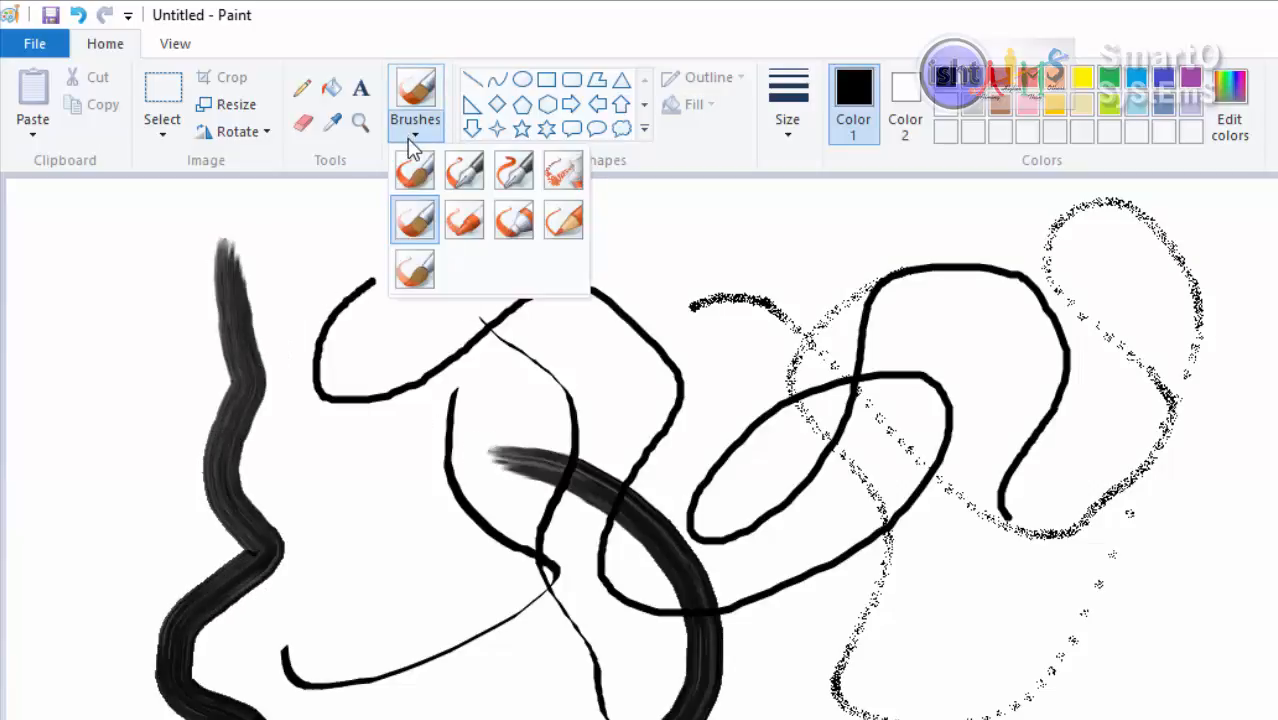
{"action": "left_click", "coordinate": [450, 222]}
{"action": "mouse_move", "coordinate": [470, 222]}
{"action": "left_mouse_down"}
{"action": "mouse_move", "coordinate": [685, 357]}
{"action": "mouse_move", "coordinate": [905, 715]}
{"action": "mouse_move", "coordinate": [1245, 533]}
{"action": "left_mouse_up"}
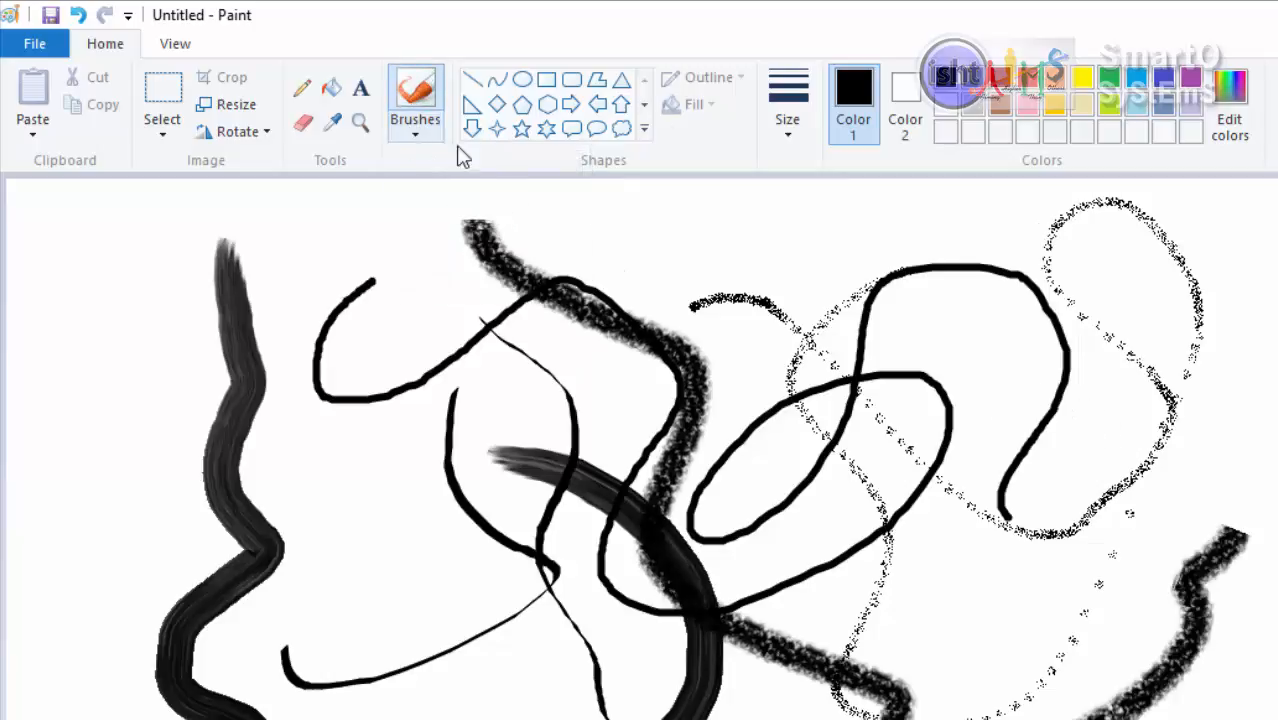
Step: Draw red and orange Crayon strokes winding over the right part of the drawing
{"action": "left_click", "coordinate": [1028, 82]}
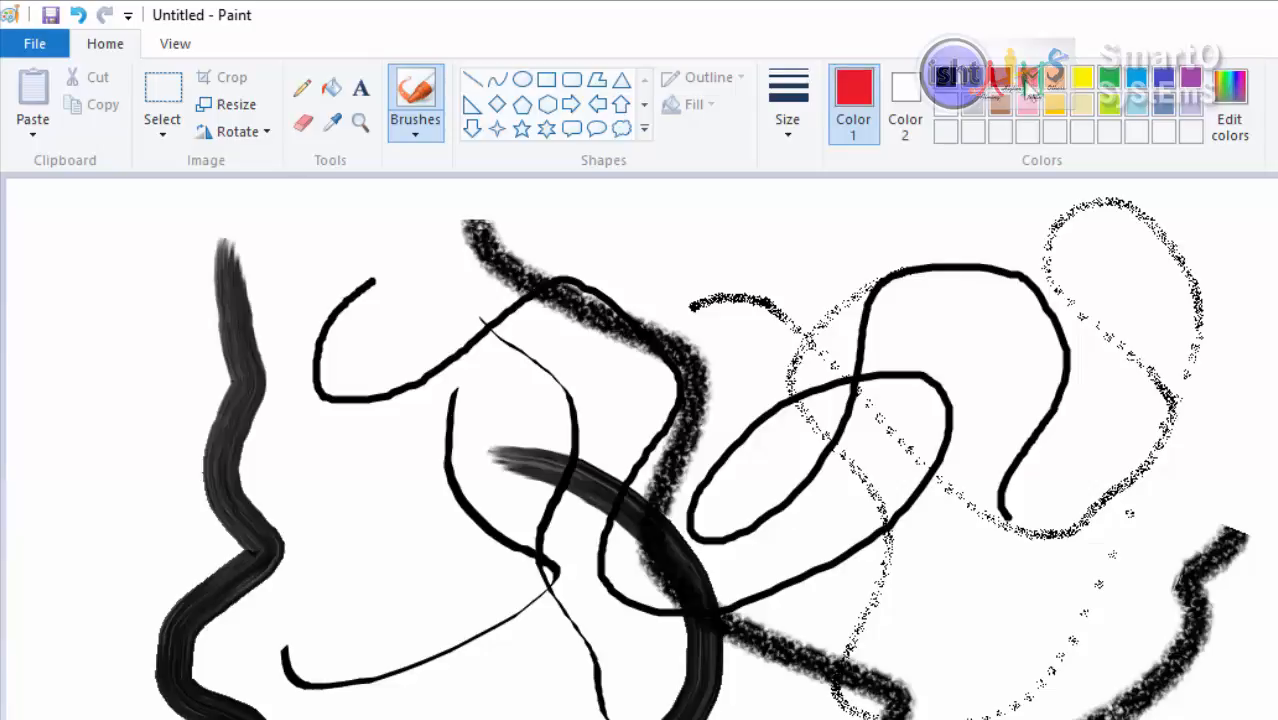
{"action": "mouse_move", "coordinate": [893, 265]}
{"action": "left_mouse_down"}
{"action": "mouse_move", "coordinate": [866, 713]}
{"action": "mouse_move", "coordinate": [1075, 375]}
{"action": "left_mouse_up"}
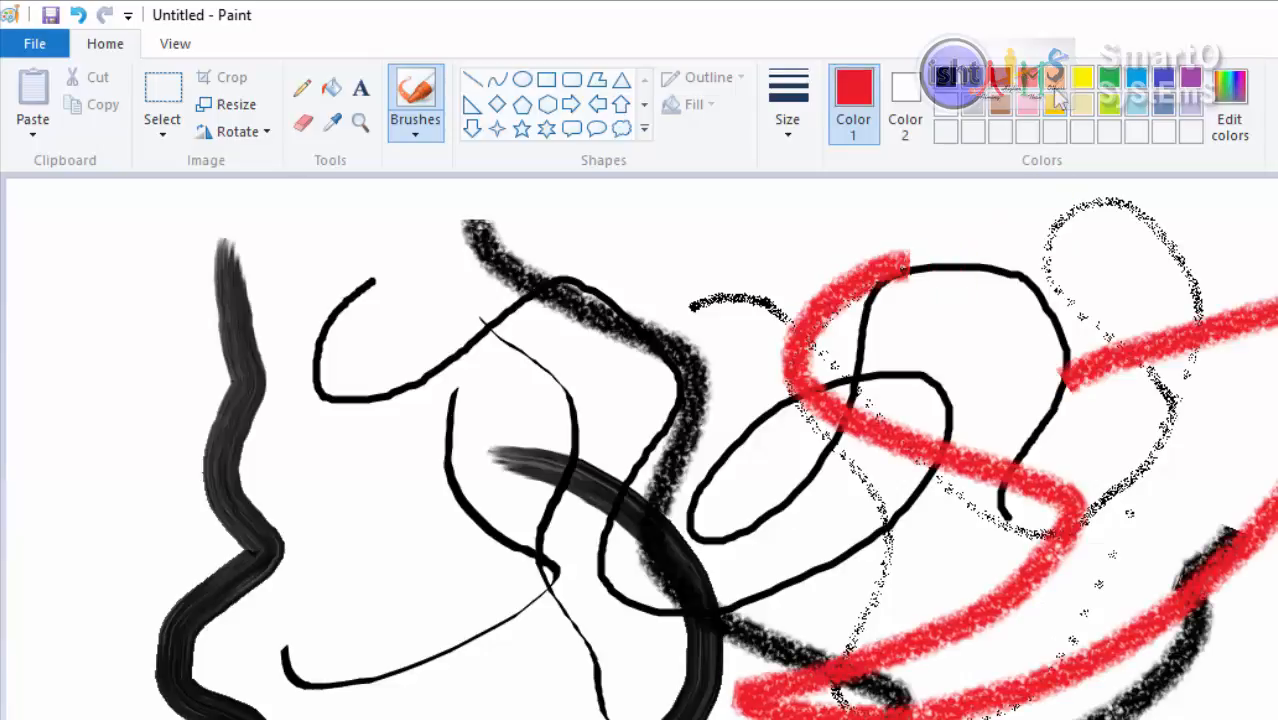
{"action": "left_click", "coordinate": [1055, 80]}
{"action": "mouse_move", "coordinate": [1170, 359]}
{"action": "left_mouse_down"}
{"action": "mouse_move", "coordinate": [1115, 705]}
{"action": "mouse_move", "coordinate": [1255, 450]}
{"action": "left_mouse_up"}
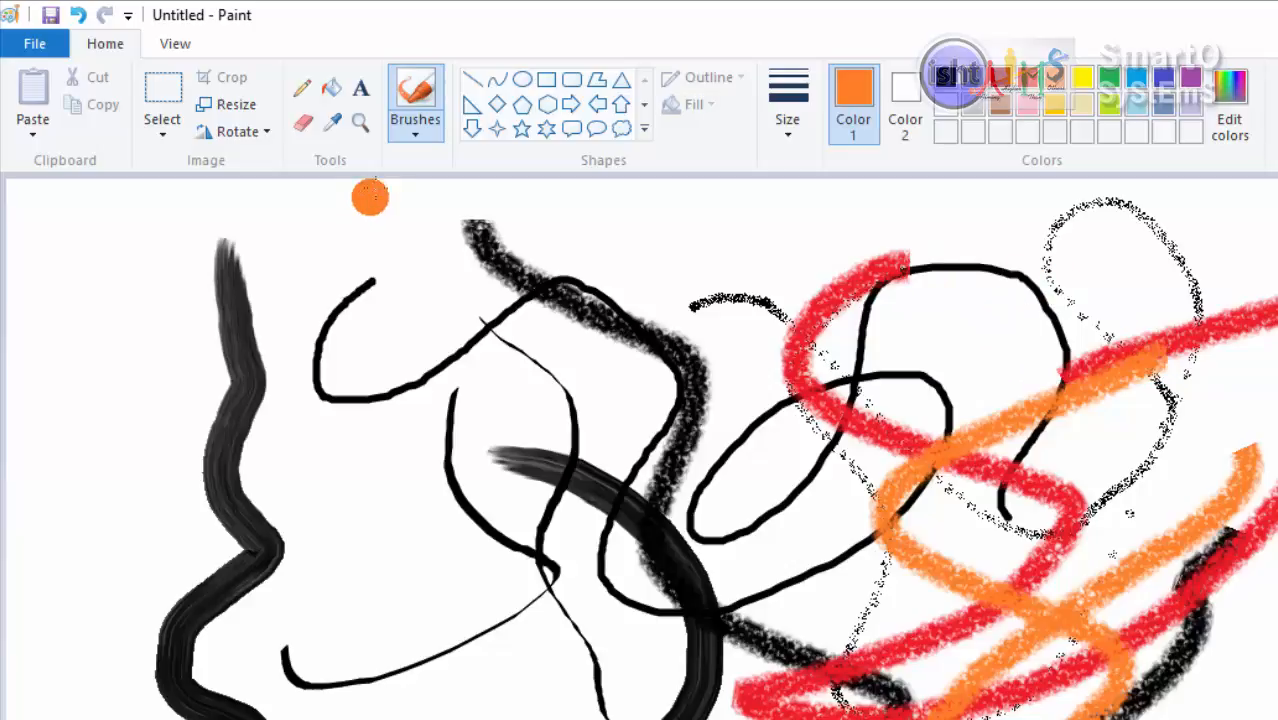
Step: Enlarge the basic Brush and paint thick solid orange strokes looping across the whole drawing
{"action": "left_click", "coordinate": [410, 133]}
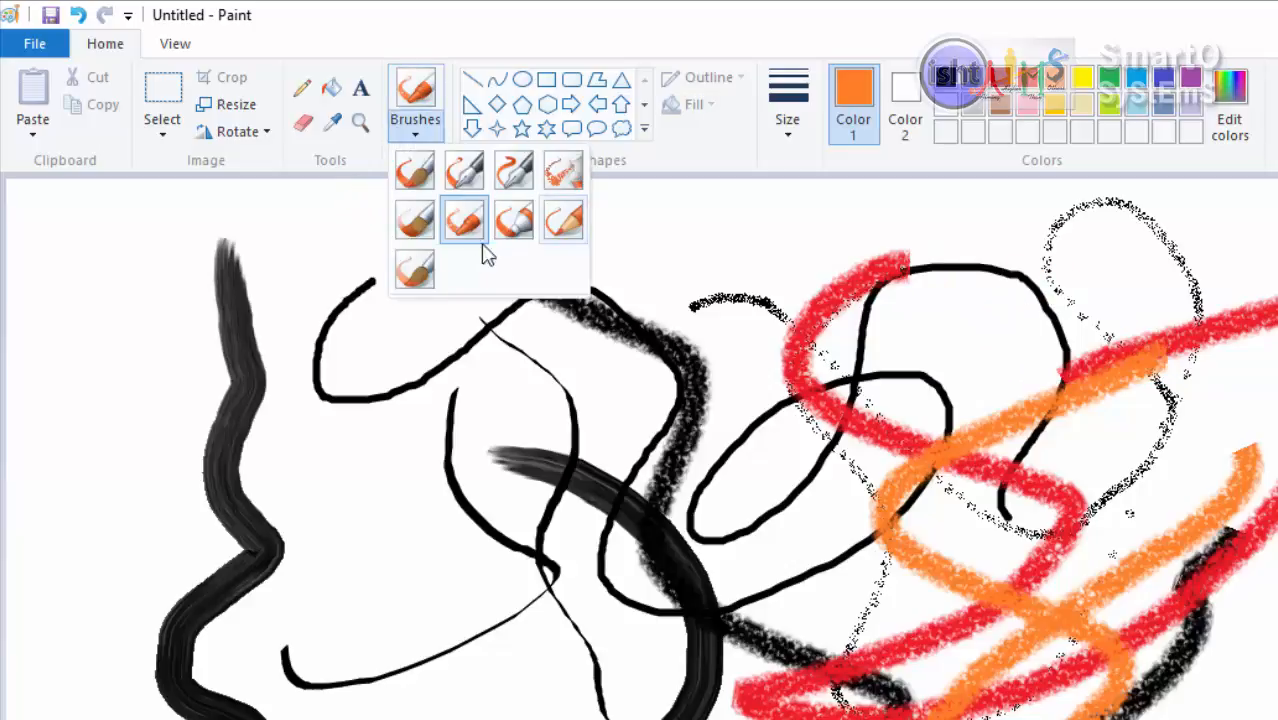
{"action": "left_click", "coordinate": [416, 178]}
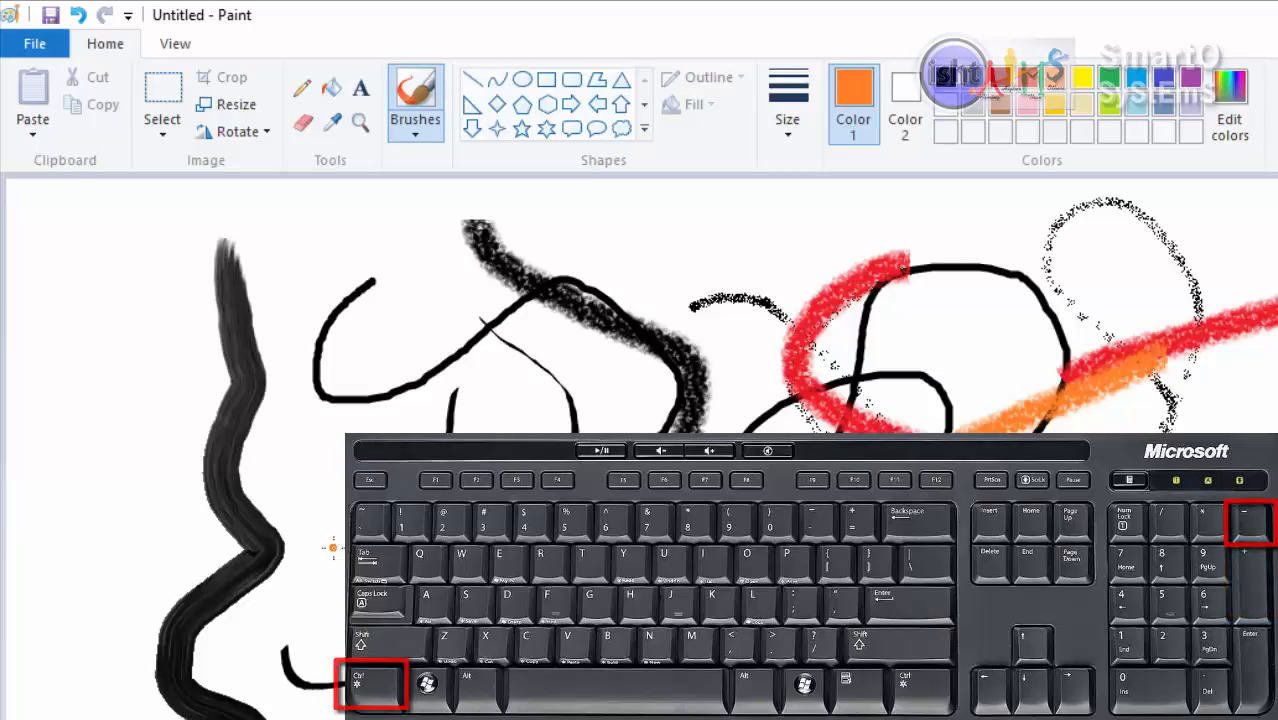
{"action": "left_click", "coordinate": [333, 547]}
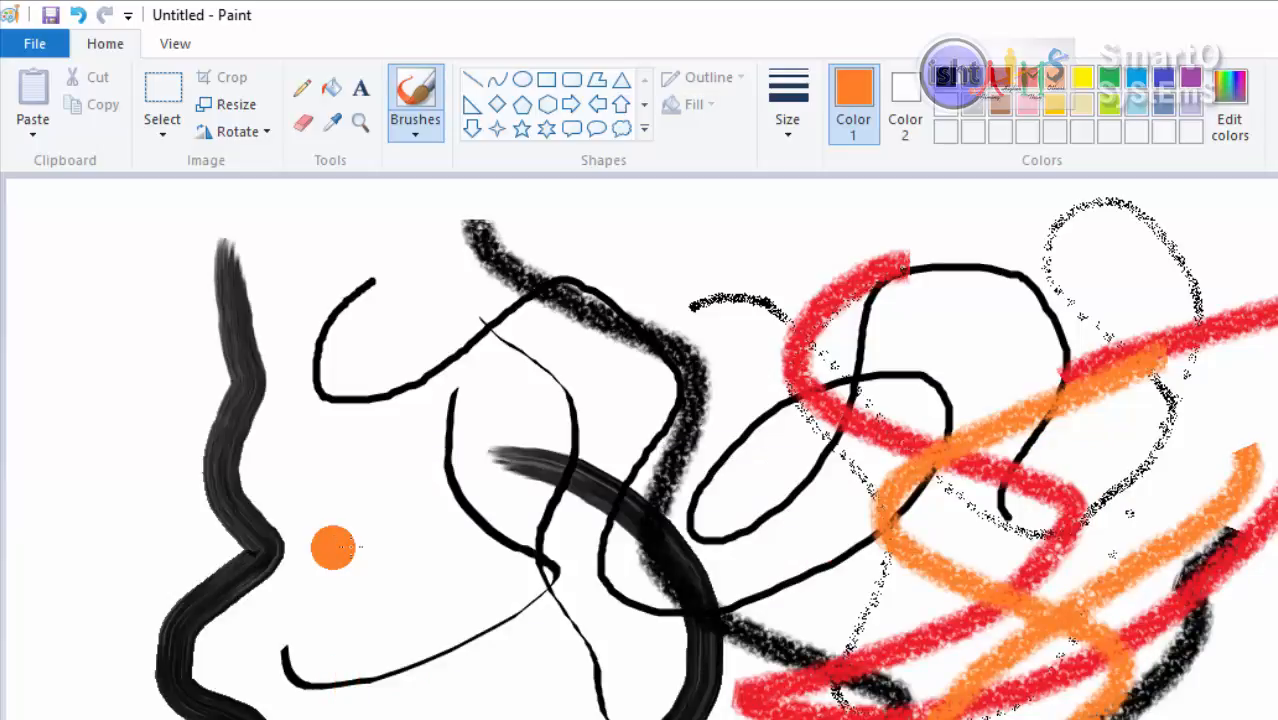
{"action": "mouse_move", "coordinate": [388, 490]}
{"action": "left_mouse_down"}
{"action": "mouse_move", "coordinate": [426, 362]}
{"action": "mouse_move", "coordinate": [400, 660]}
{"action": "mouse_move", "coordinate": [1250, 310]}
{"action": "left_mouse_up"}
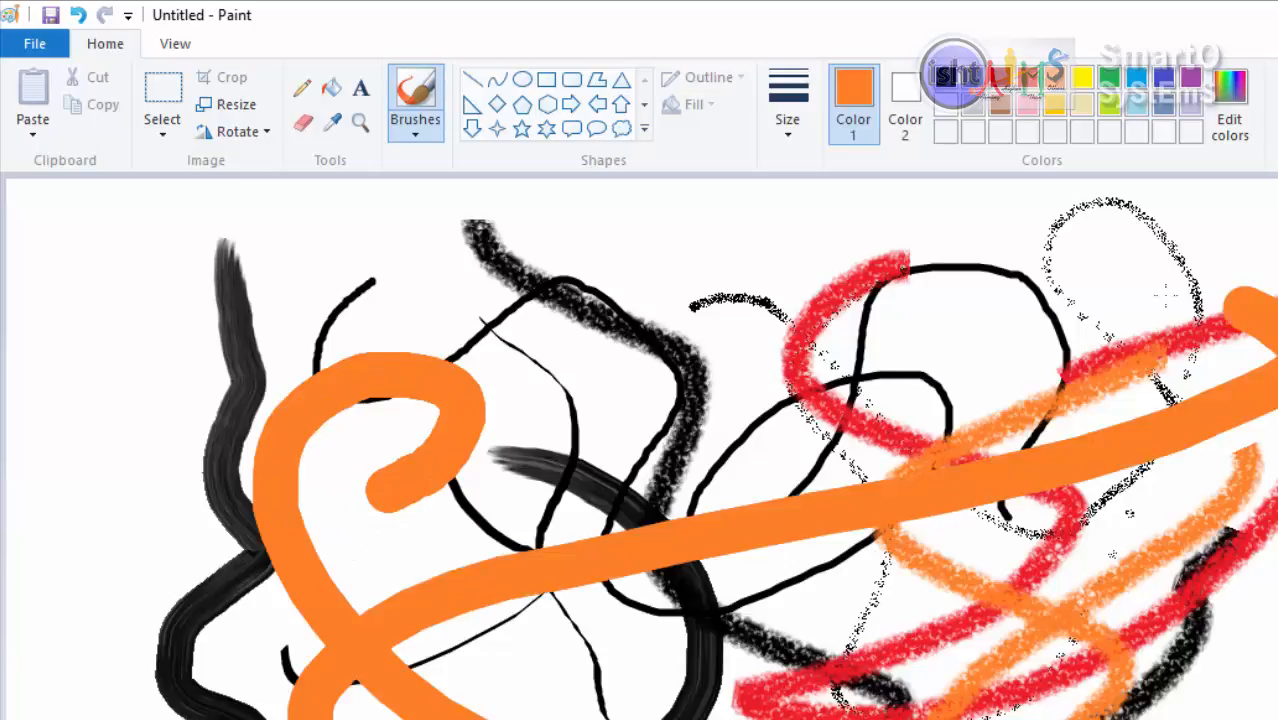
{"action": "left_click_drag", "start_coordinate": [1166, 293], "coordinate": [1228, 545]}
{"action": "mouse_move", "coordinate": [1270, 700]}
{"action": "left_mouse_down"}
{"action": "mouse_move", "coordinate": [1045, 645]}
{"action": "mouse_move", "coordinate": [862, 478]}
{"action": "left_mouse_up"}
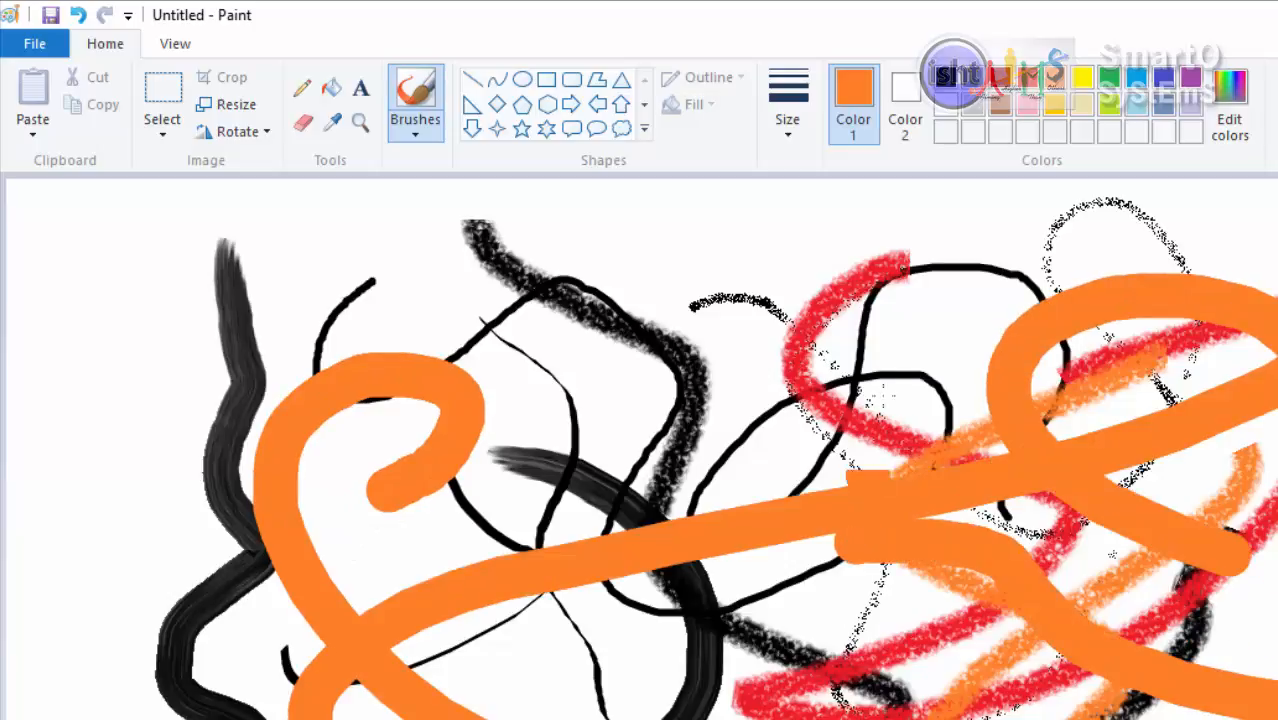
Step: Spray a thin orange Airbrush stroke across the upper left part of the canvas
{"action": "left_click", "coordinate": [410, 135]}
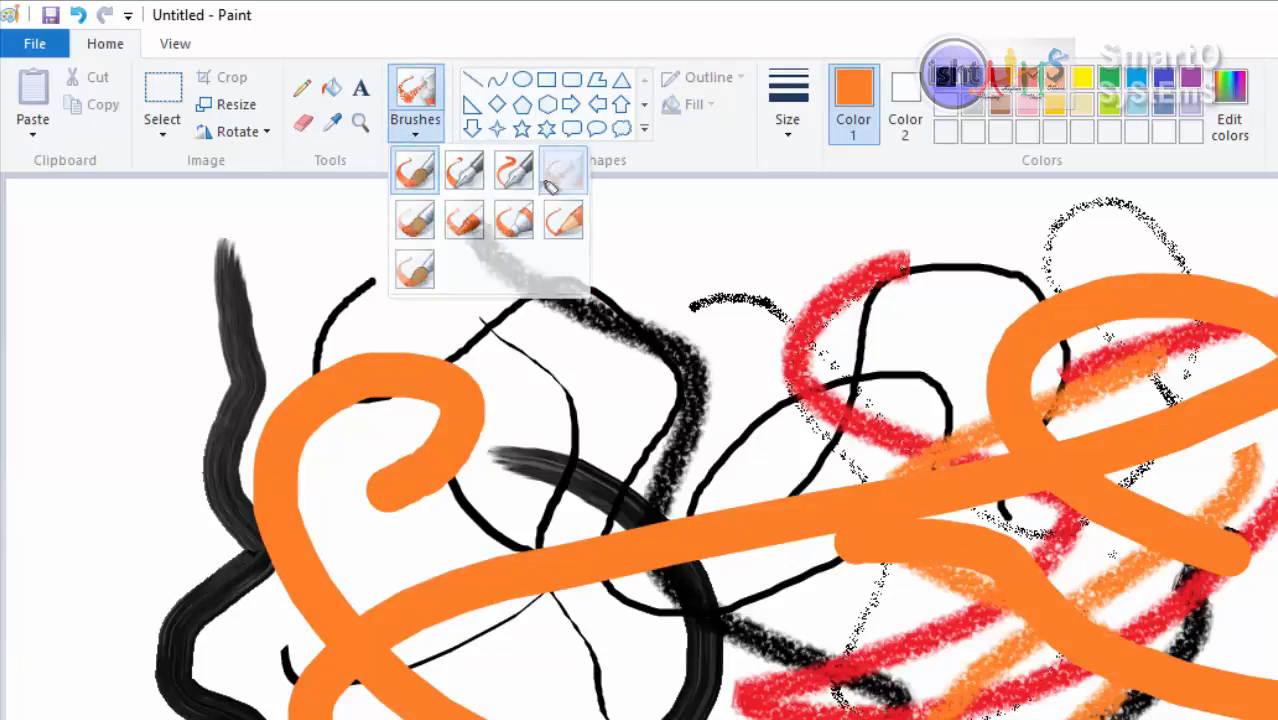
{"action": "left_click", "coordinate": [563, 170]}
{"action": "mouse_move", "coordinate": [738, 252]}
{"action": "left_mouse_down"}
{"action": "mouse_move", "coordinate": [620, 247]}
{"action": "mouse_move", "coordinate": [305, 312]}
{"action": "left_mouse_up"}
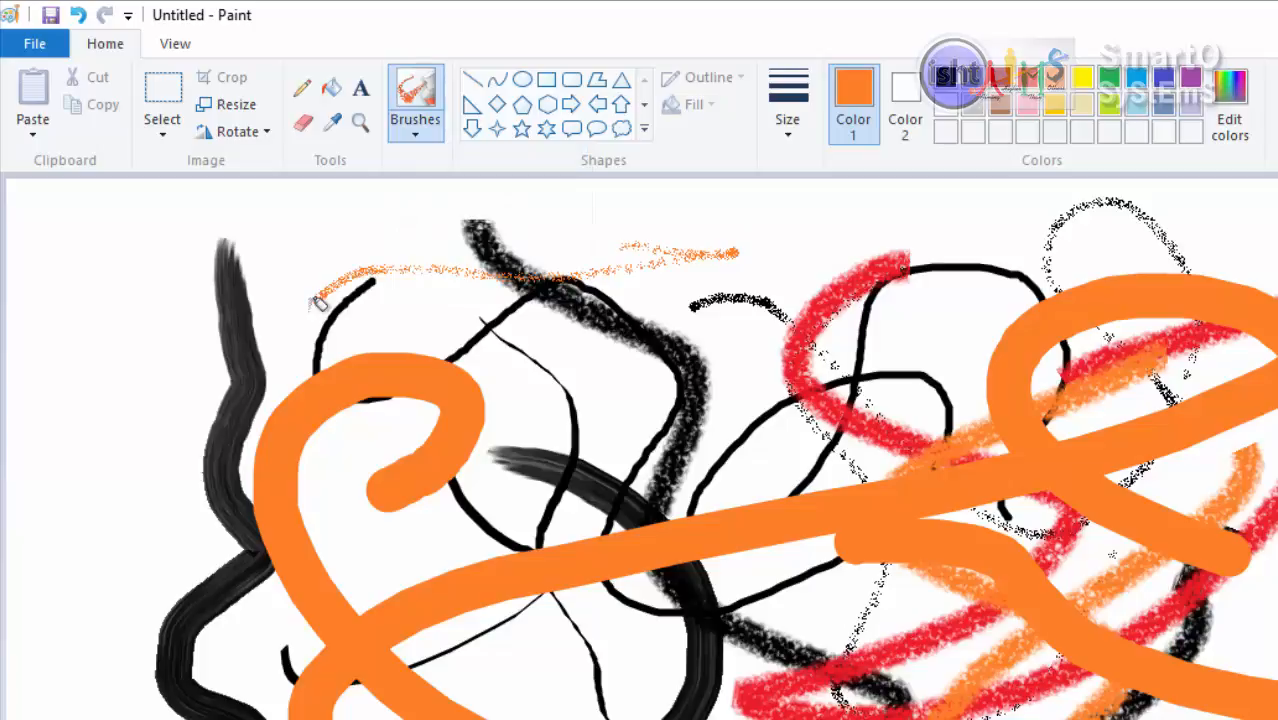
Step: Paint orange Oil brush strokes over the canvas's upper left and left side, plus a thinner diagonal one towards the middle
{"action": "left_click", "coordinate": [415, 137]}
{"action": "left_click", "coordinate": [416, 216]}
{"action": "mouse_move", "coordinate": [285, 215]}
{"action": "left_mouse_down"}
{"action": "mouse_move", "coordinate": [398, 345]}
{"action": "mouse_move", "coordinate": [636, 204]}
{"action": "mouse_move", "coordinate": [374, 218]}
{"action": "mouse_move", "coordinate": [86, 271]}
{"action": "mouse_move", "coordinate": [10, 290]}
{"action": "left_mouse_up"}
{"action": "mouse_move", "coordinate": [62, 328]}
{"action": "left_mouse_down"}
{"action": "mouse_move", "coordinate": [28, 470]}
{"action": "mouse_move", "coordinate": [20, 712]}
{"action": "mouse_move", "coordinate": [127, 350]}
{"action": "mouse_move", "coordinate": [185, 560]}
{"action": "mouse_move", "coordinate": [160, 716]}
{"action": "mouse_move", "coordinate": [180, 612]}
{"action": "left_mouse_up"}
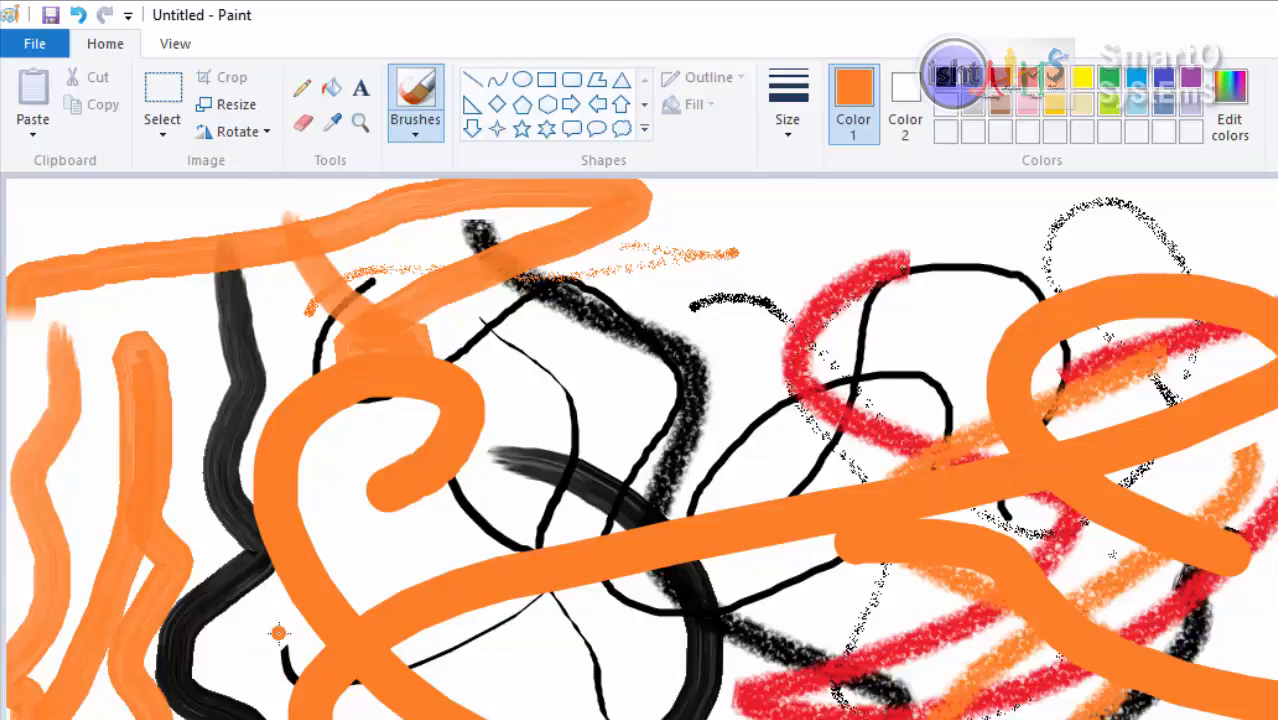
{"action": "left_click_drag", "start_coordinate": [272, 640], "coordinate": [610, 462]}
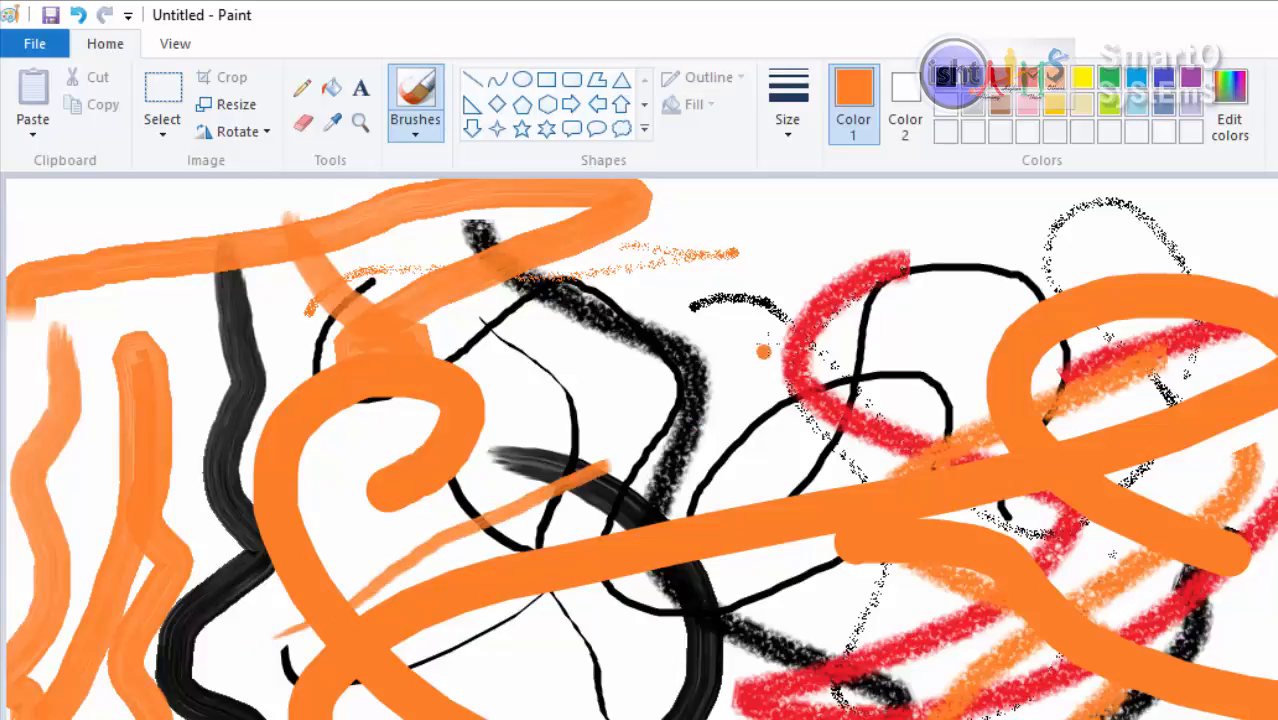
Step: Examine the line thicknesses available for the current brush
{"action": "left_click", "coordinate": [788, 138]}
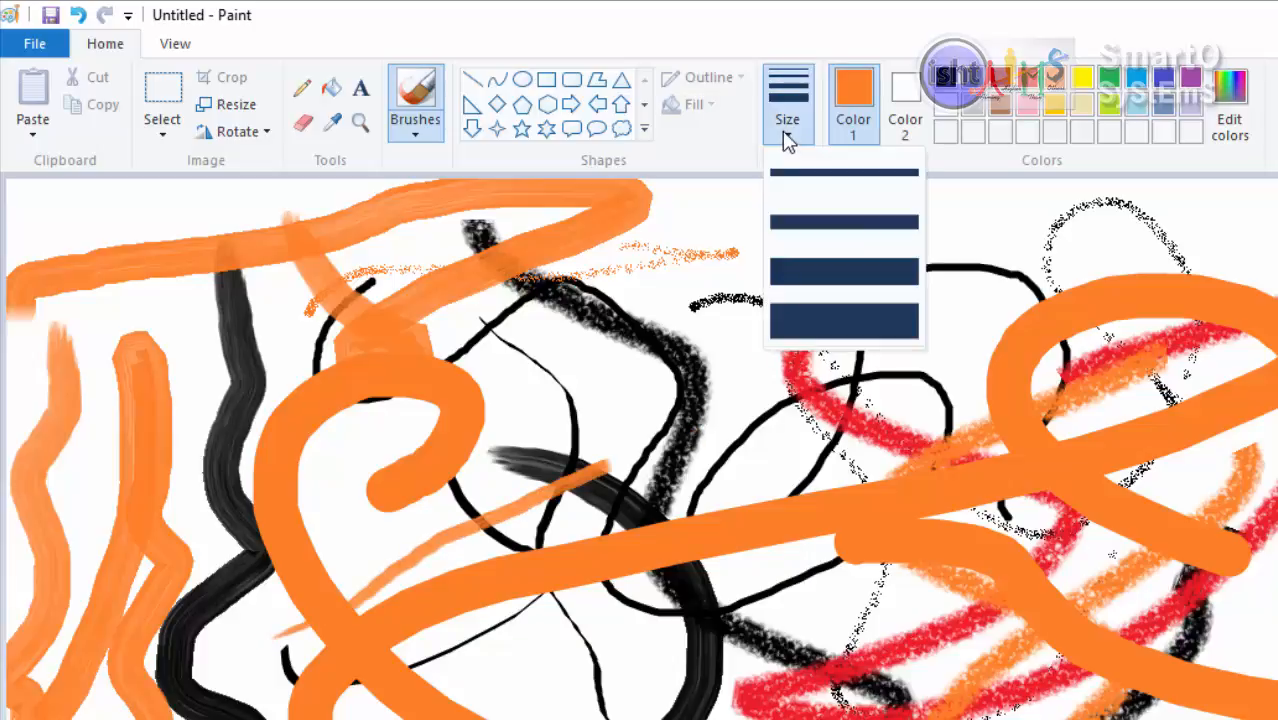
{"action": "left_click", "coordinate": [788, 140]}
{"action": "left_click", "coordinate": [782, 134]}
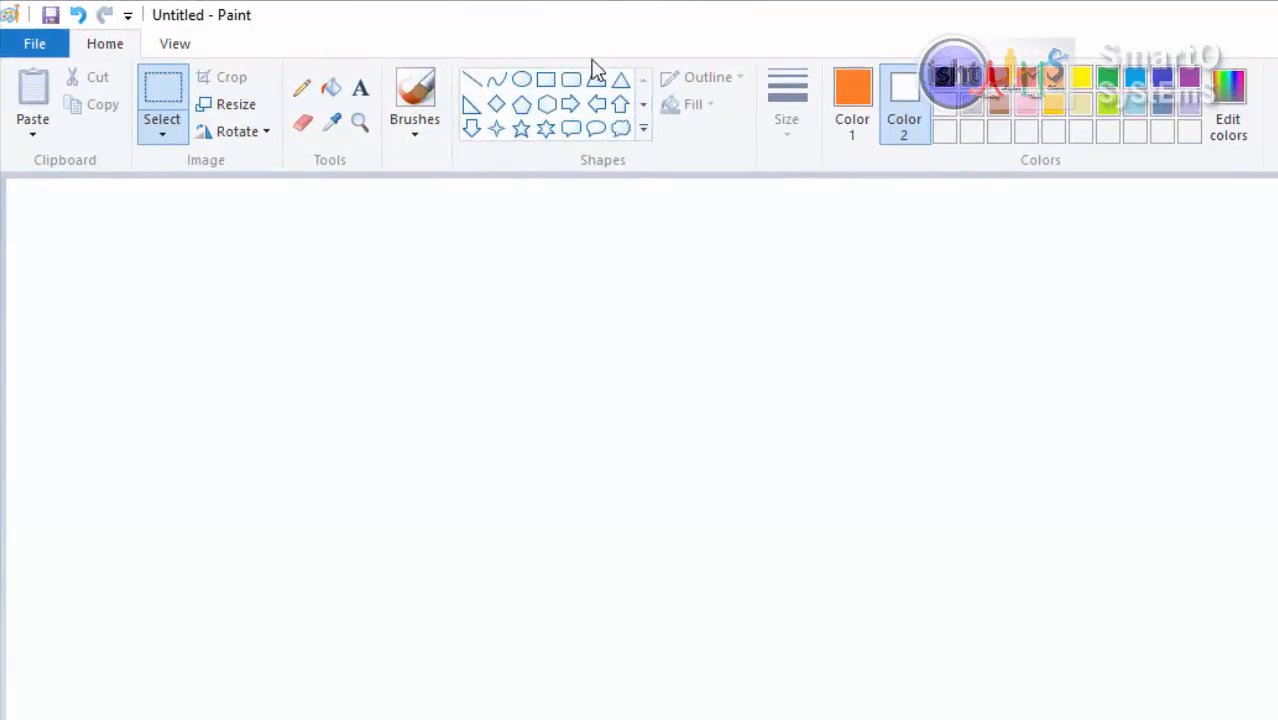
Step: Draw a five-point star with an orange outline in the upper left of the blank canvas
{"action": "left_click", "coordinate": [645, 132]}
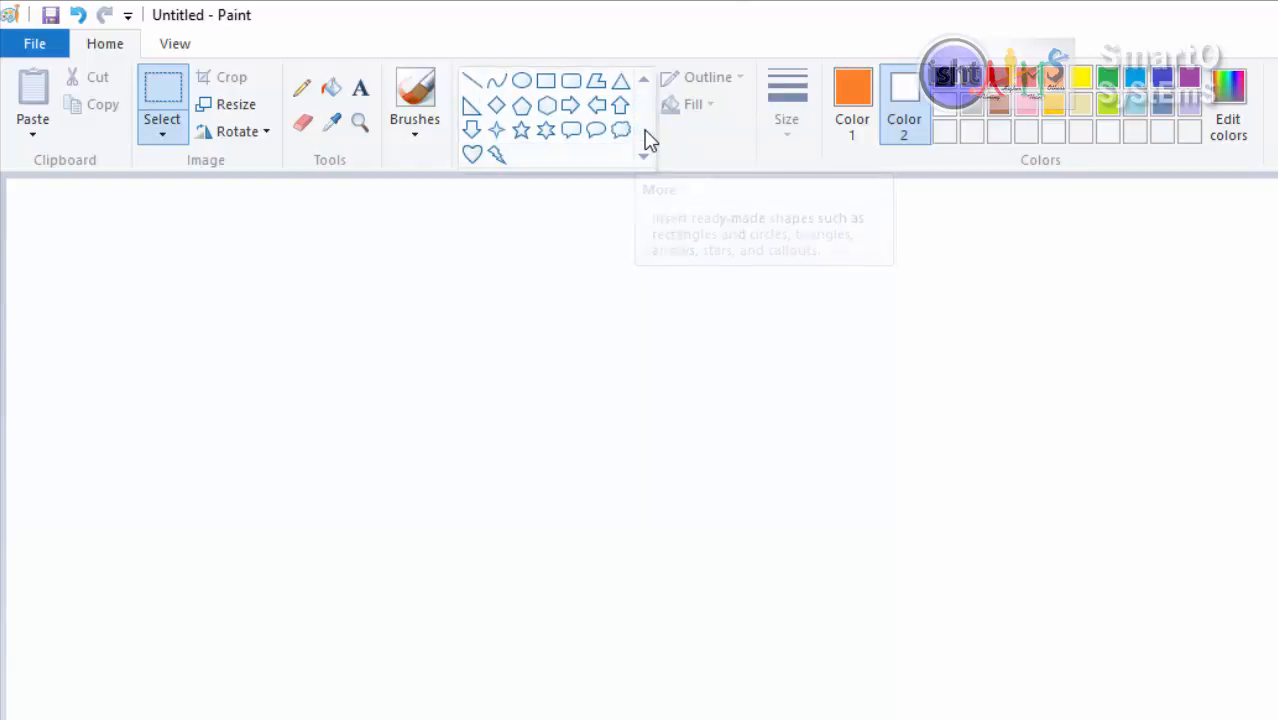
{"action": "left_click", "coordinate": [521, 130]}
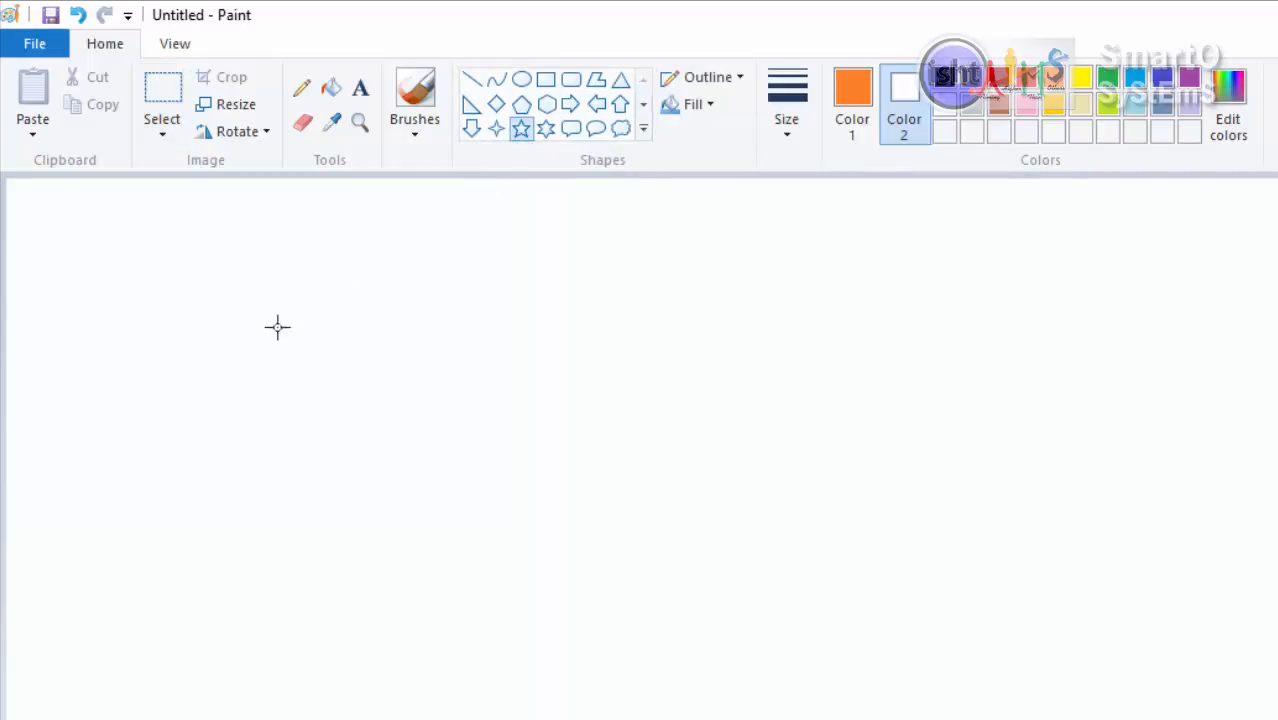
{"action": "left_click_drag", "start_coordinate": [83, 268], "coordinate": [328, 474]}
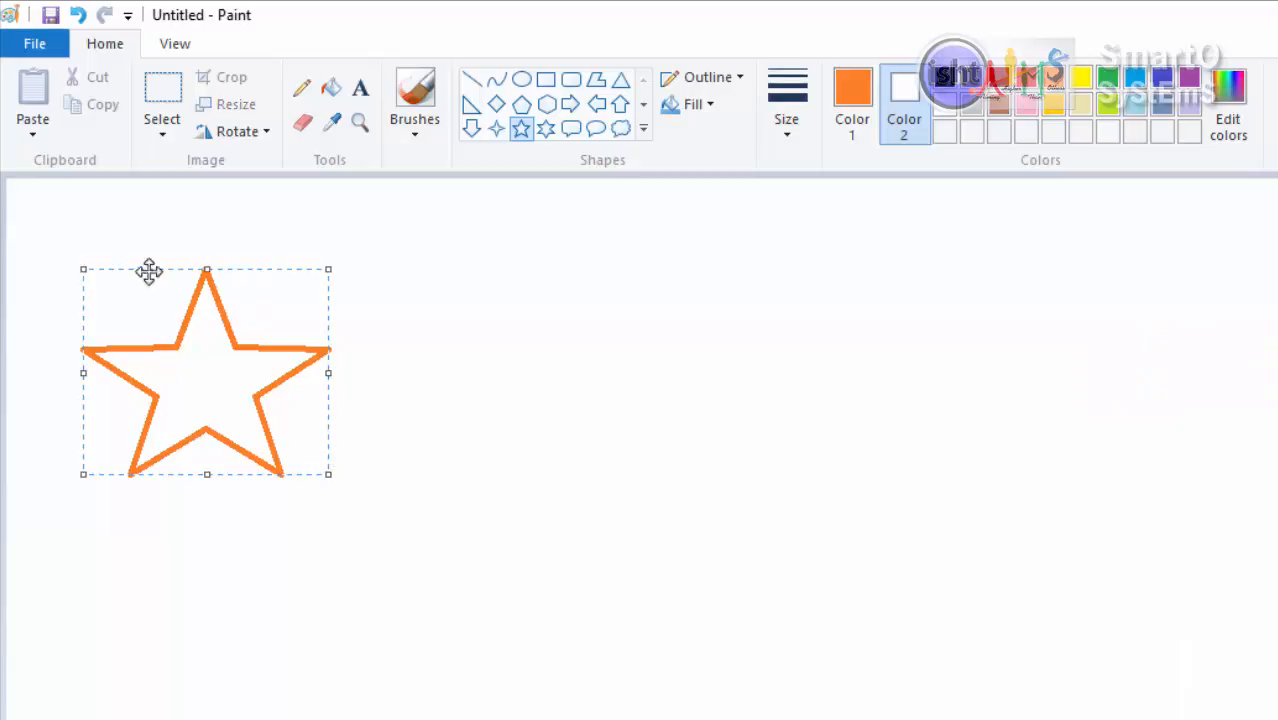
Step: Resize the star from its lower right corner and right side, making it slightly smaller than drawn
{"action": "mouse_move", "coordinate": [330, 471]}
{"action": "left_mouse_down"}
{"action": "mouse_move", "coordinate": [345, 486]}
{"action": "mouse_move", "coordinate": [310, 462]}
{"action": "left_mouse_up"}
{"action": "mouse_move", "coordinate": [303, 369]}
{"action": "left_mouse_down"}
{"action": "mouse_move", "coordinate": [328, 362]}
{"action": "mouse_move", "coordinate": [310, 366]}
{"action": "left_mouse_up"}
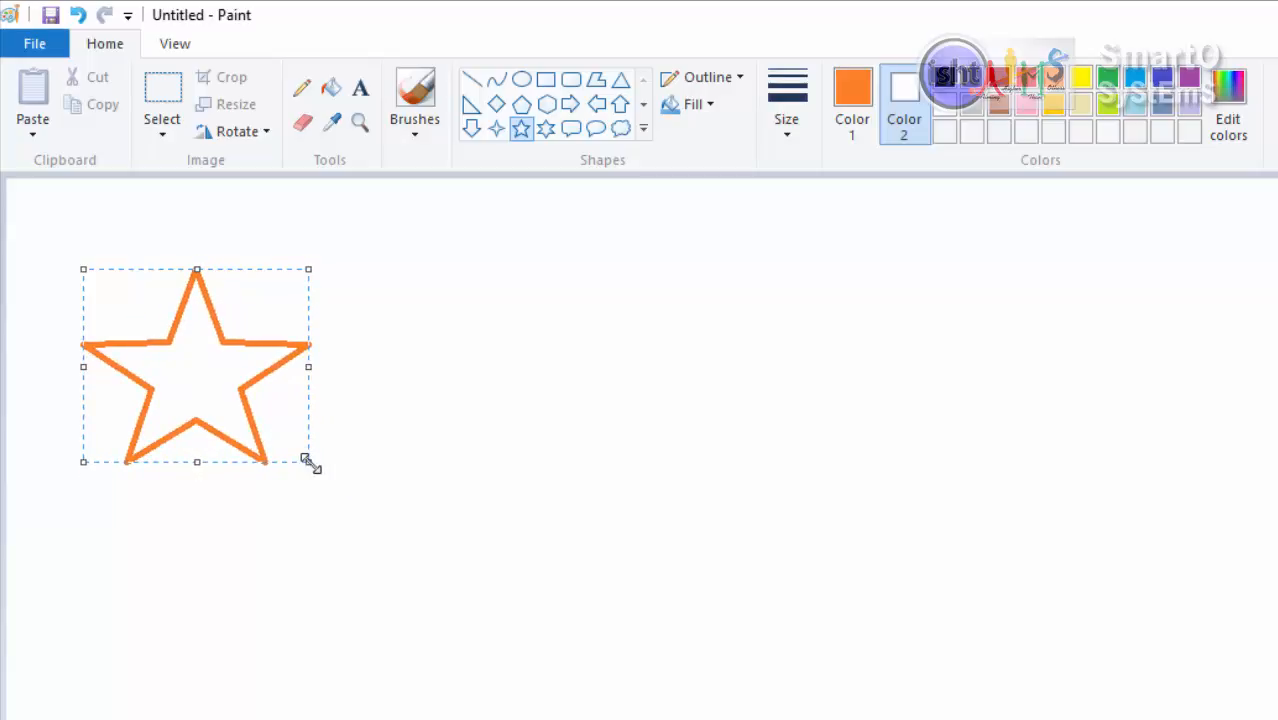
{"action": "left_click_drag", "start_coordinate": [308, 461], "coordinate": [324, 465]}
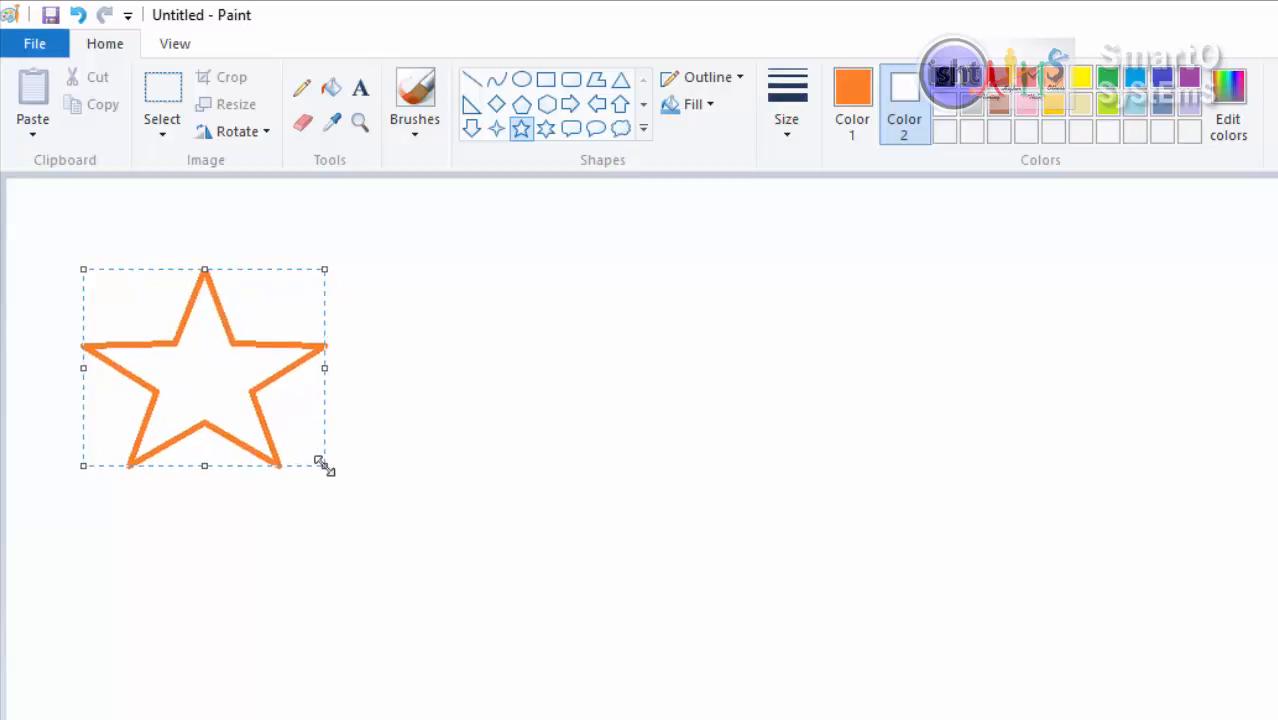
{"action": "mouse_move", "coordinate": [326, 369]}
{"action": "left_mouse_down"}
{"action": "mouse_move", "coordinate": [365, 366]}
{"action": "mouse_move", "coordinate": [322, 368]}
{"action": "left_mouse_up"}
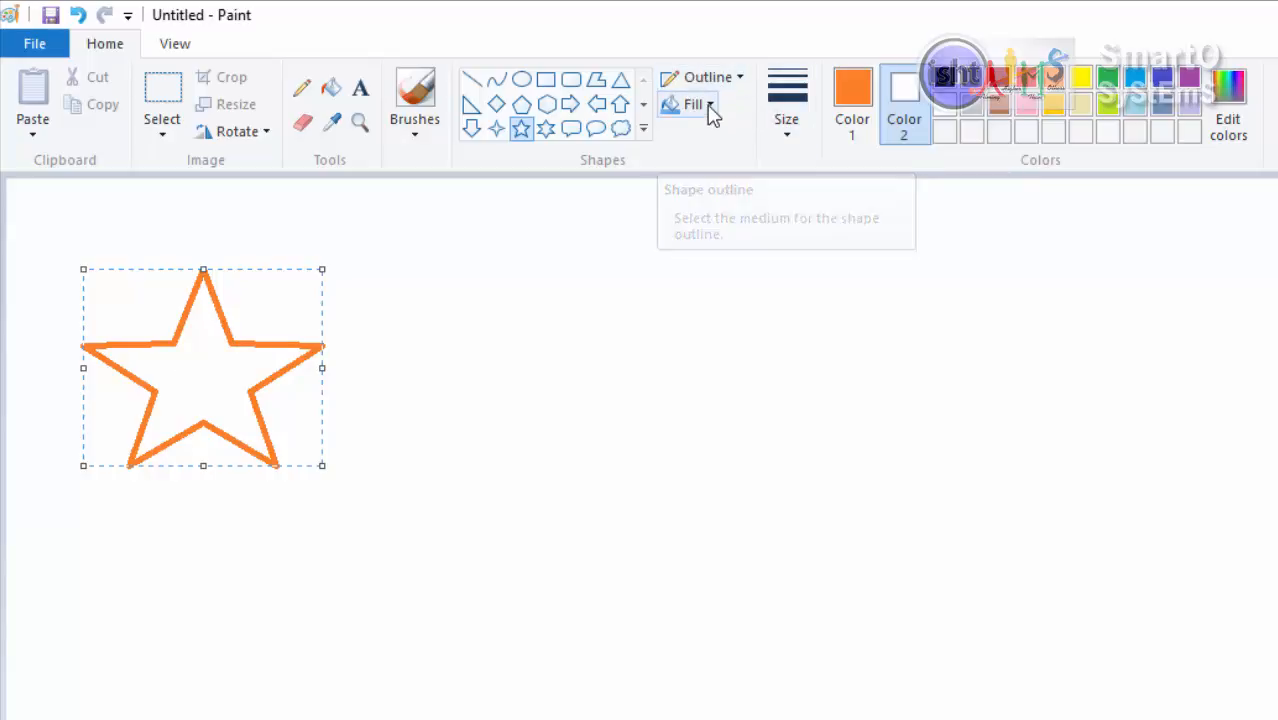
Step: Preview the outline styles available for the star, such as Oil
{"action": "left_click", "coordinate": [730, 80]}
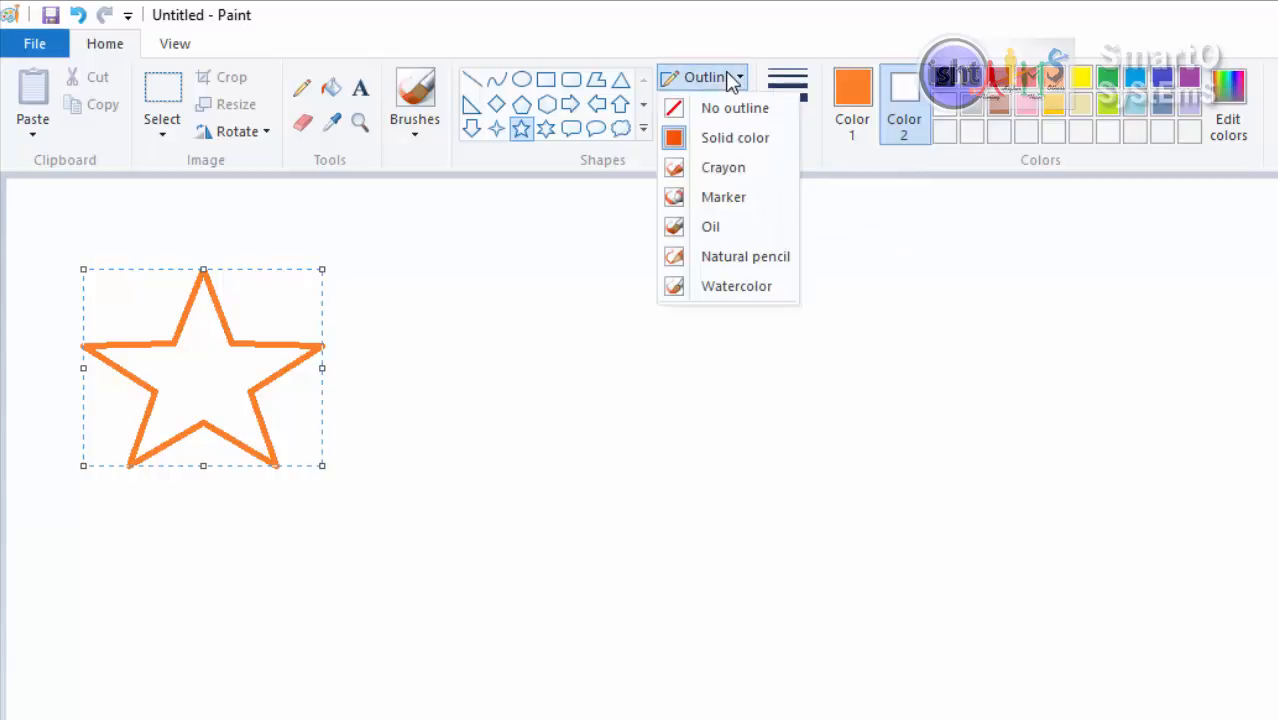
{"action": "left_click", "coordinate": [732, 82]}
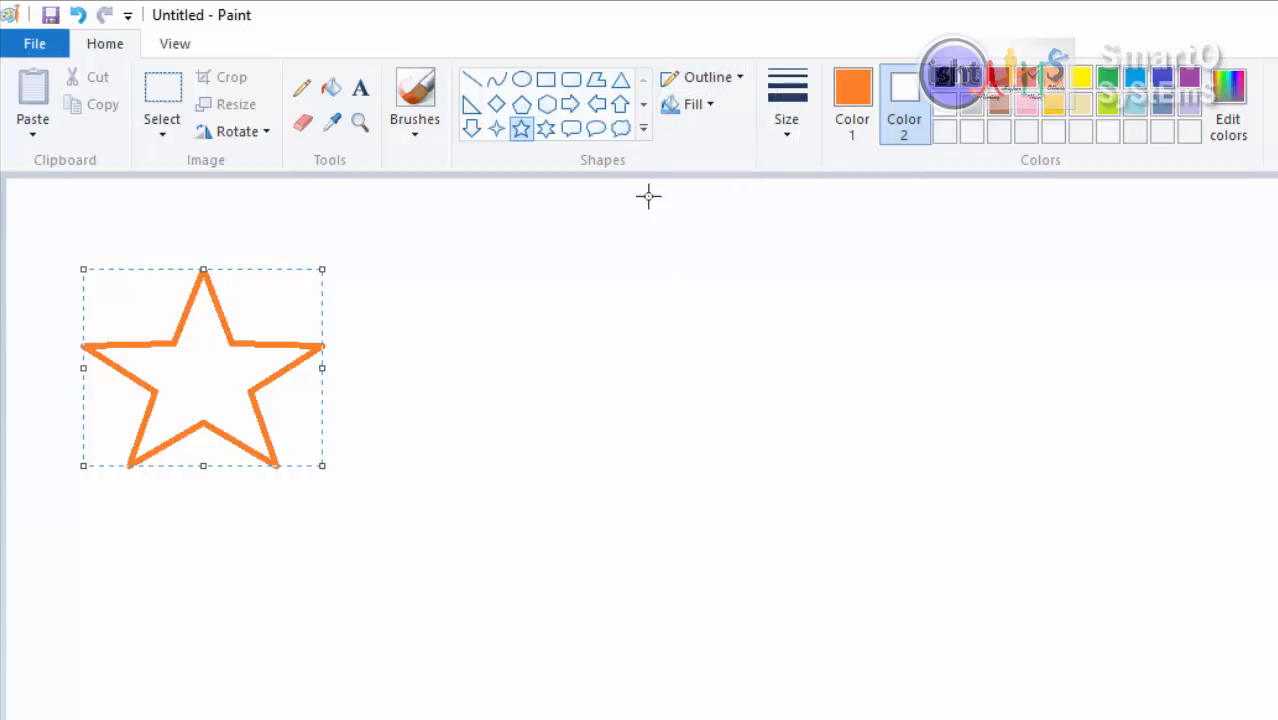
{"action": "left_click", "coordinate": [740, 80]}
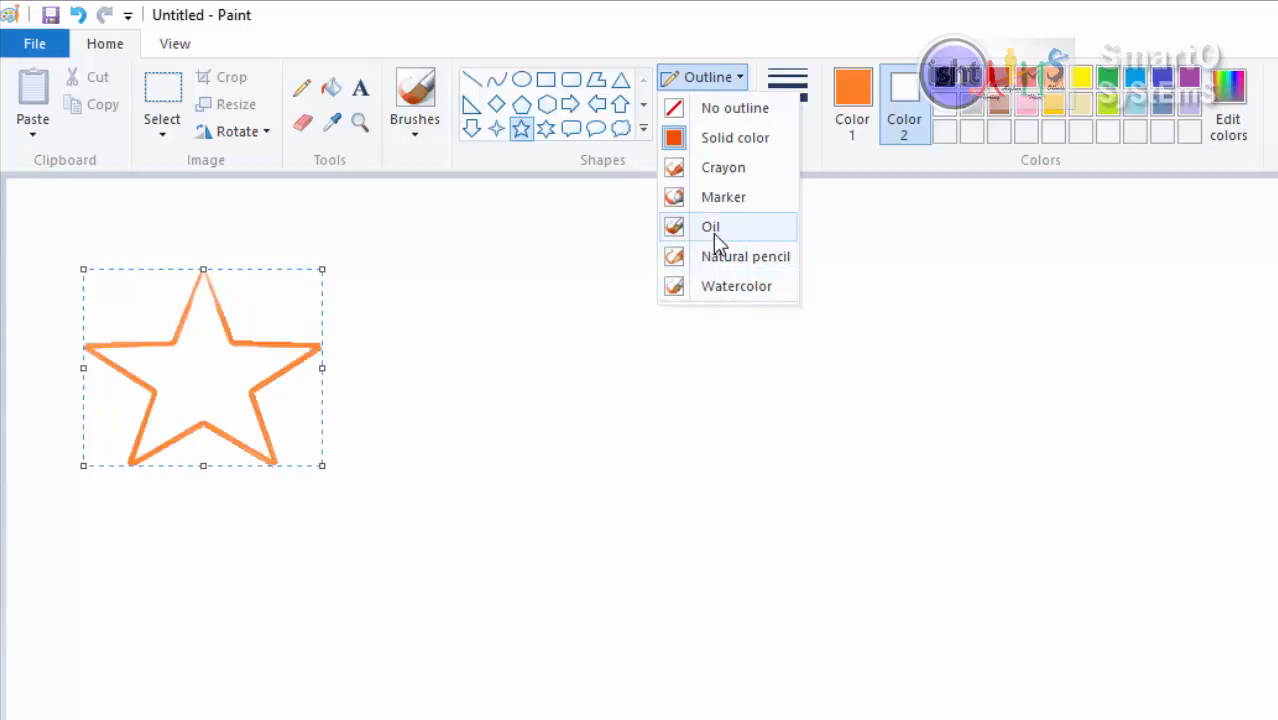
{"action": "left_click", "coordinate": [706, 84]}
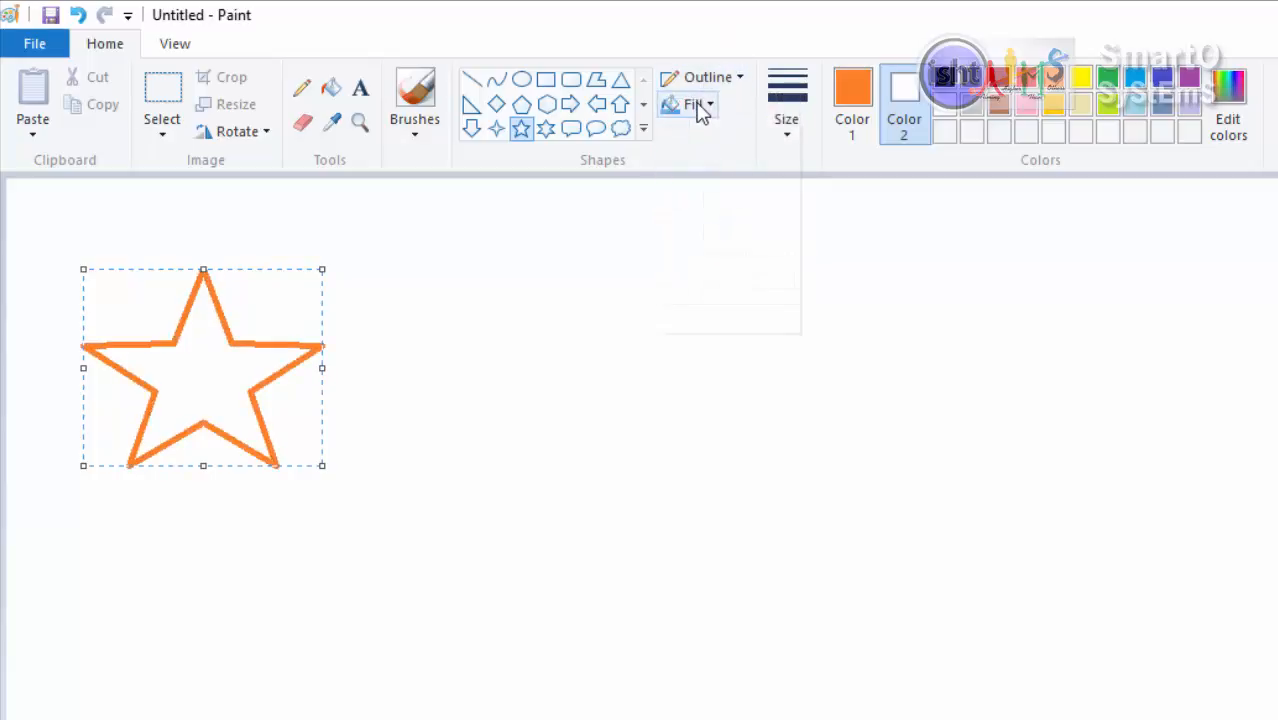
Step: Give the star a solid color fill and set Color 2 to gold
{"action": "left_click", "coordinate": [699, 107]}
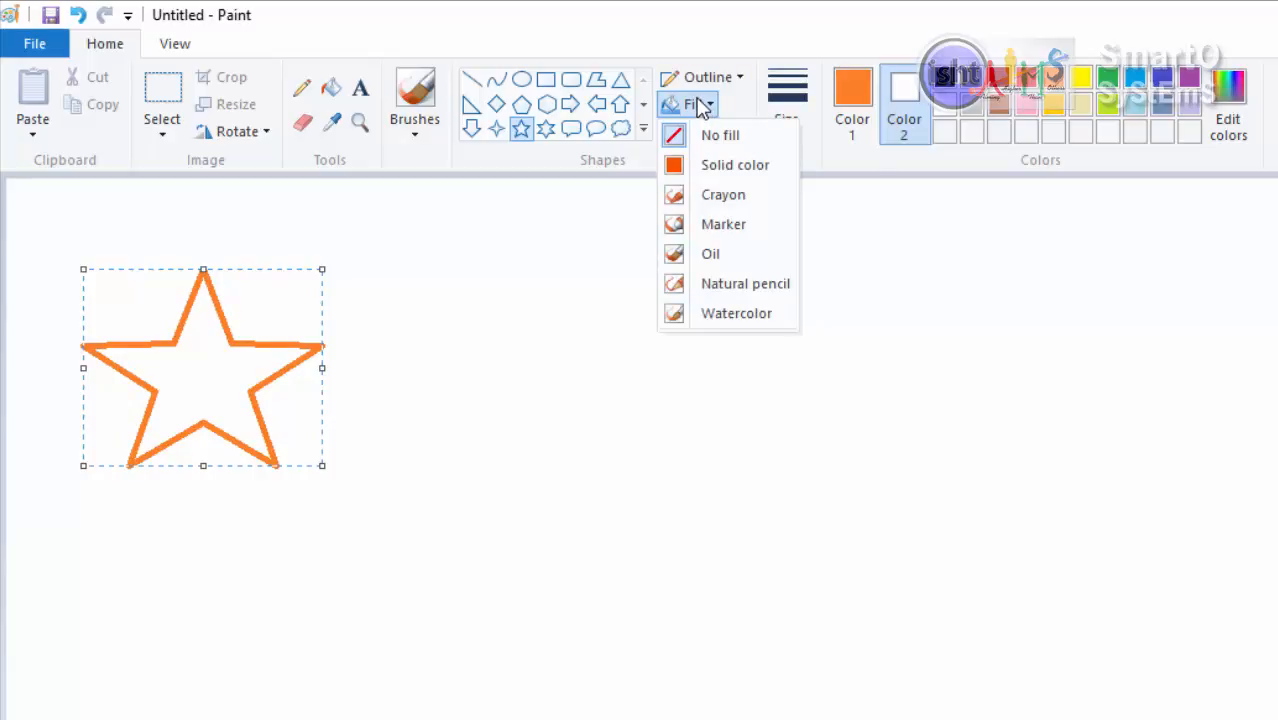
{"action": "left_click", "coordinate": [724, 172]}
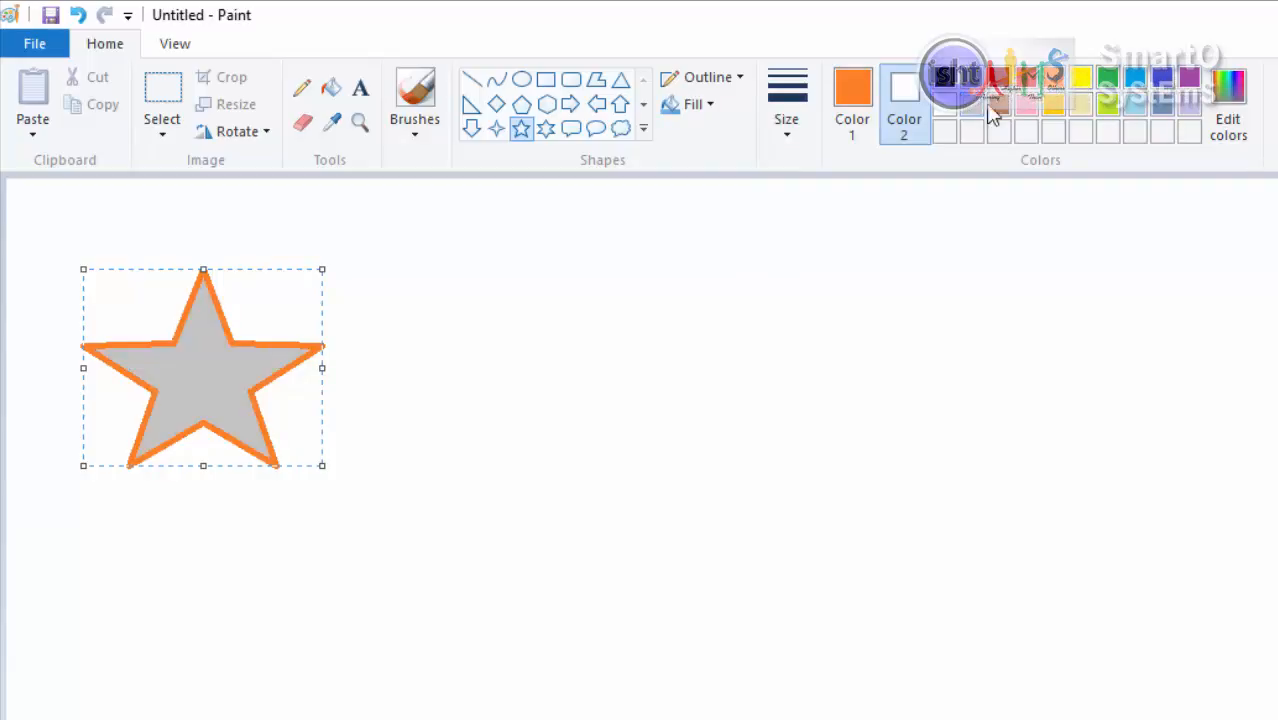
{"action": "left_click", "coordinate": [1056, 108]}
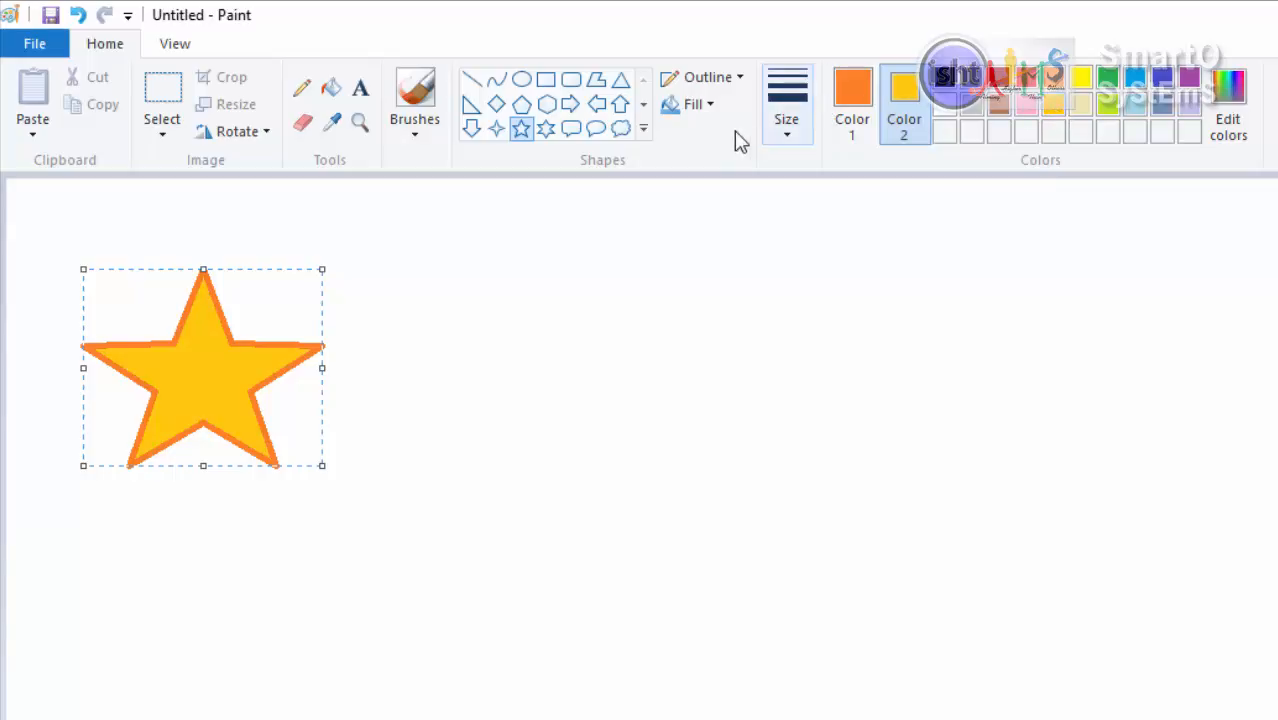
Step: Review the star's fill styles and set its outline to the thickest line size
{"action": "left_click", "coordinate": [701, 108]}
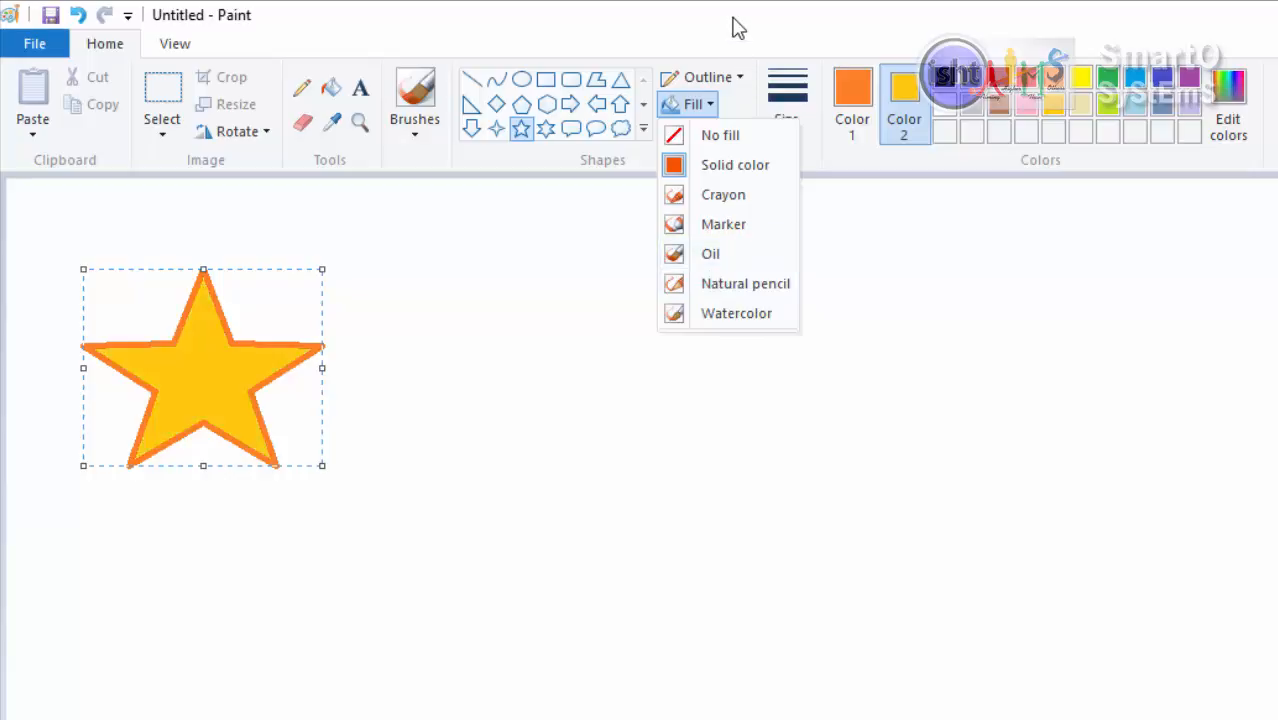
{"action": "left_click", "coordinate": [737, 66]}
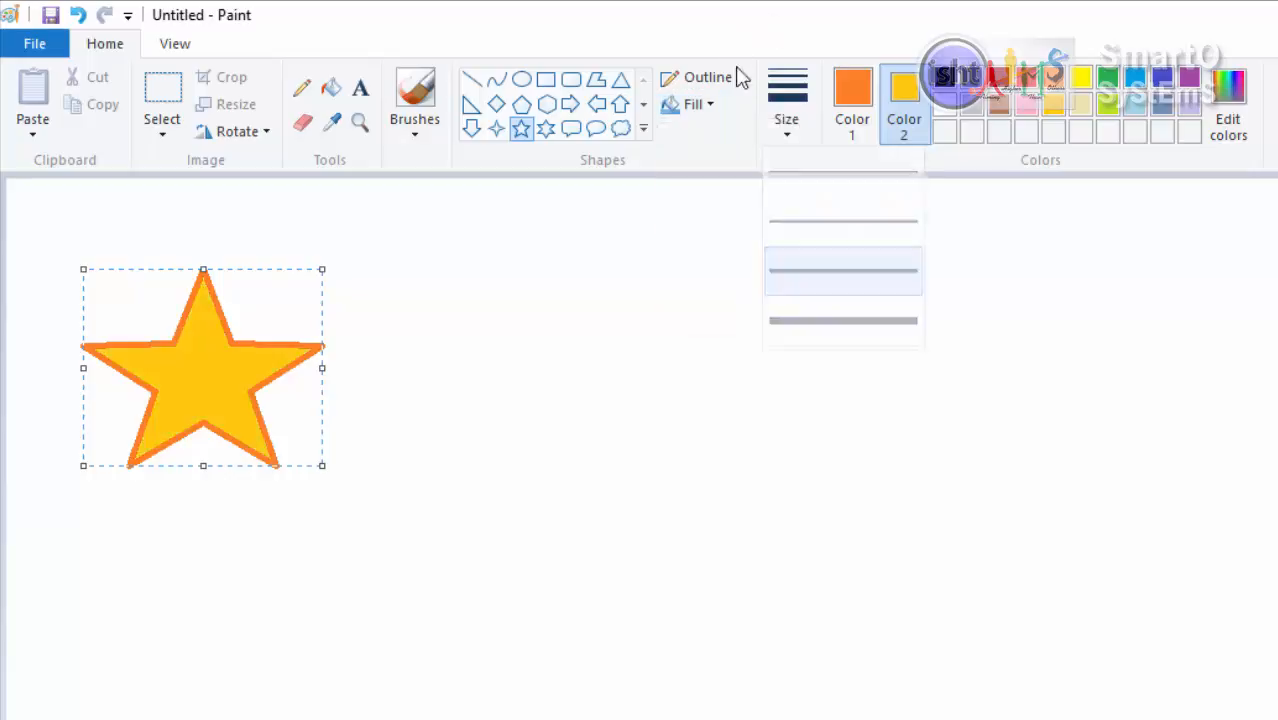
{"action": "left_click", "coordinate": [786, 132]}
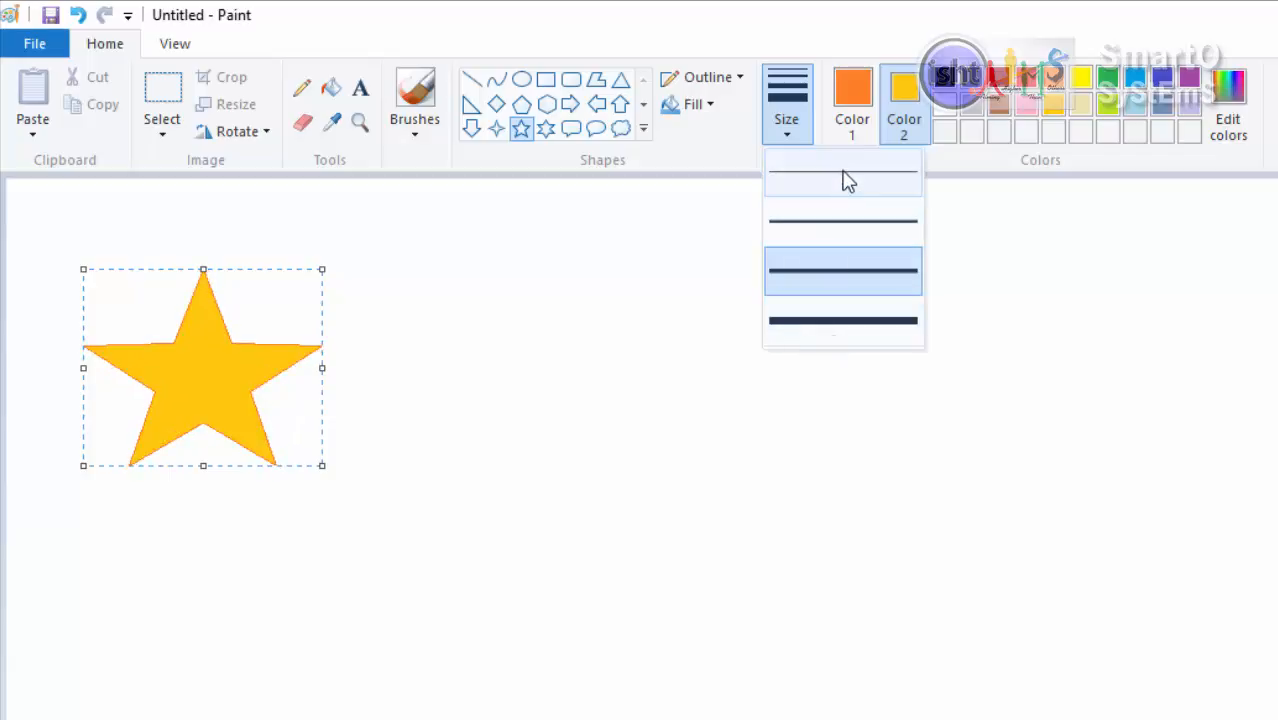
{"action": "left_click", "coordinate": [836, 318]}
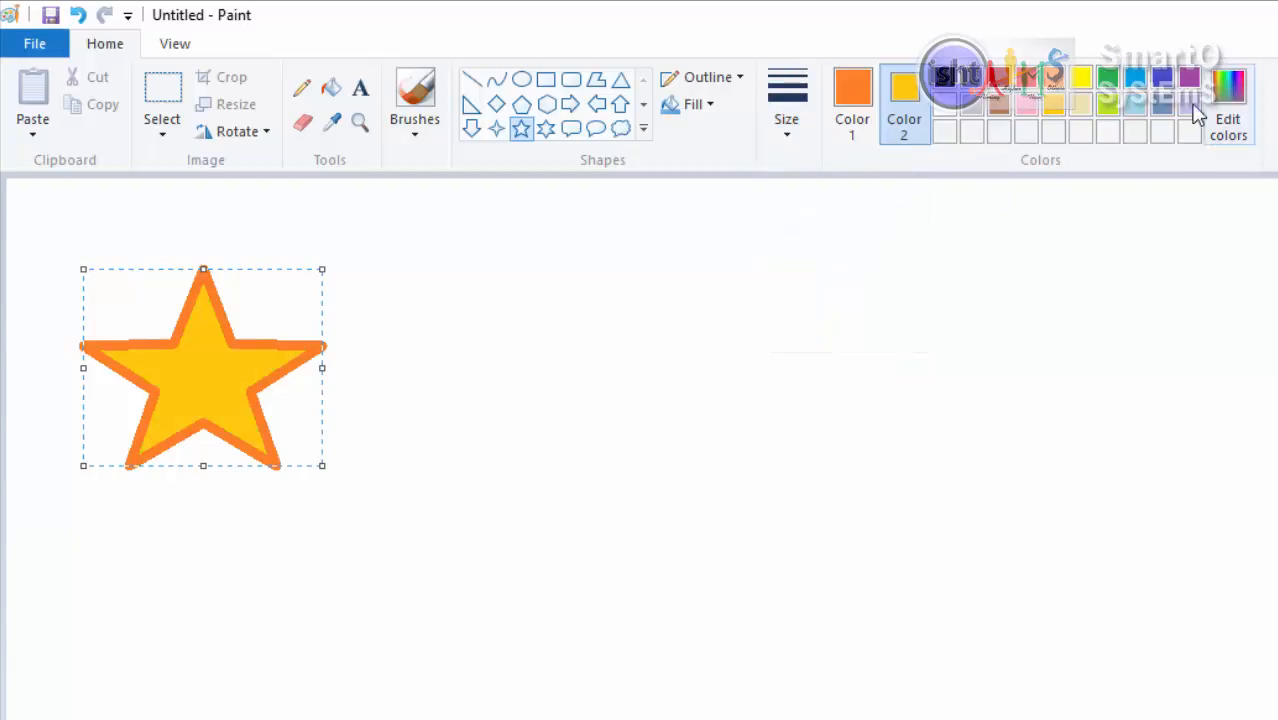
Step: Recolor the star's outline with Color 1, trying green and turquoise and ending on indigo
{"action": "left_click", "coordinate": [869, 122]}
{"action": "left_click", "coordinate": [908, 115]}
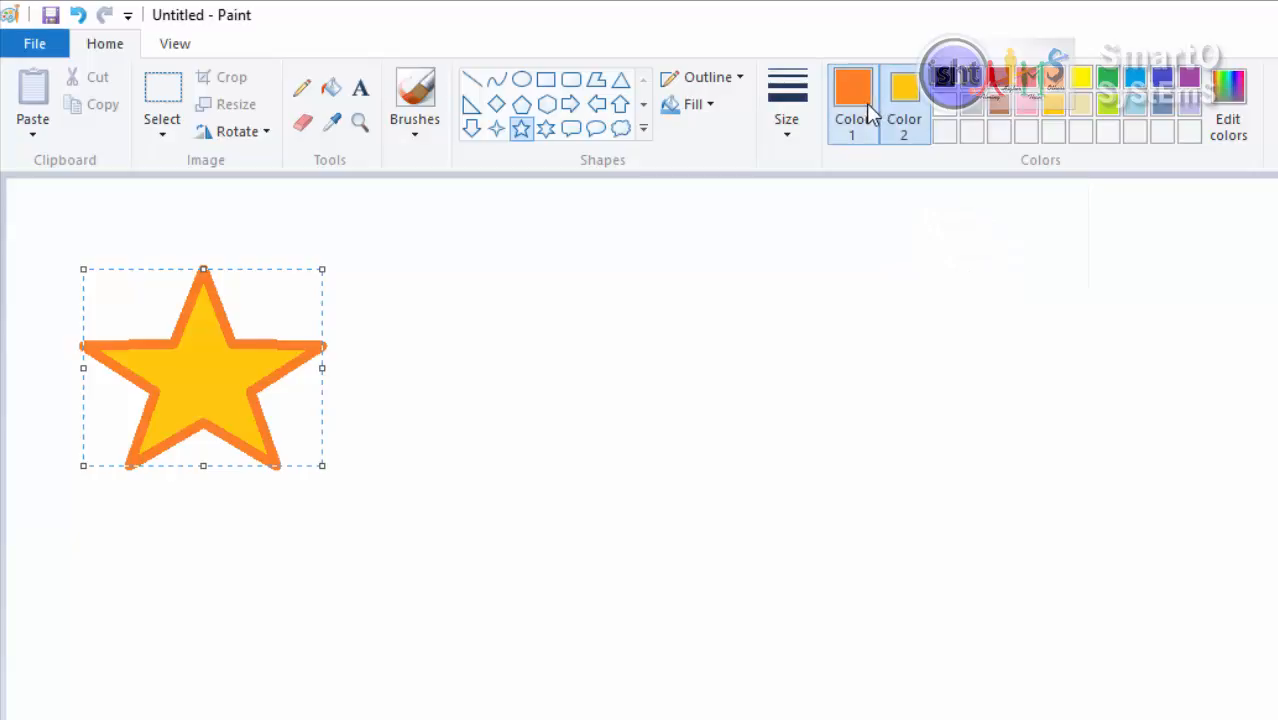
{"action": "left_click", "coordinate": [866, 103]}
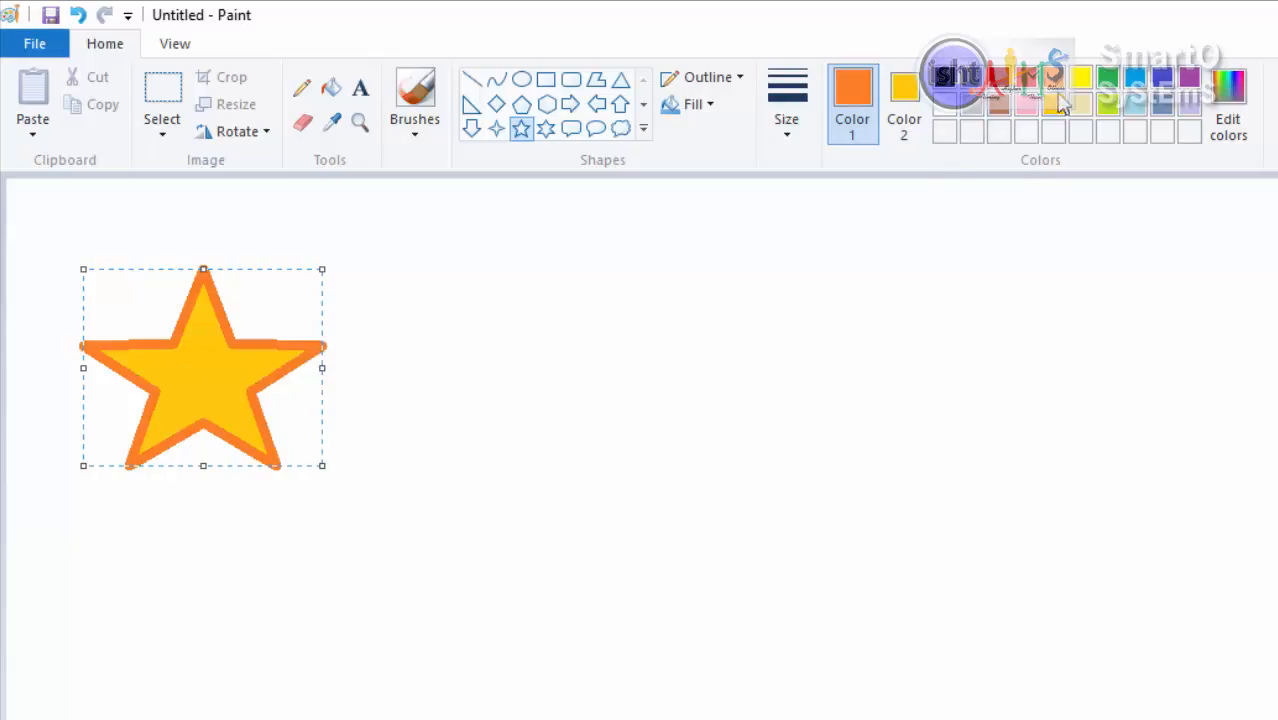
{"action": "left_click", "coordinate": [1107, 80]}
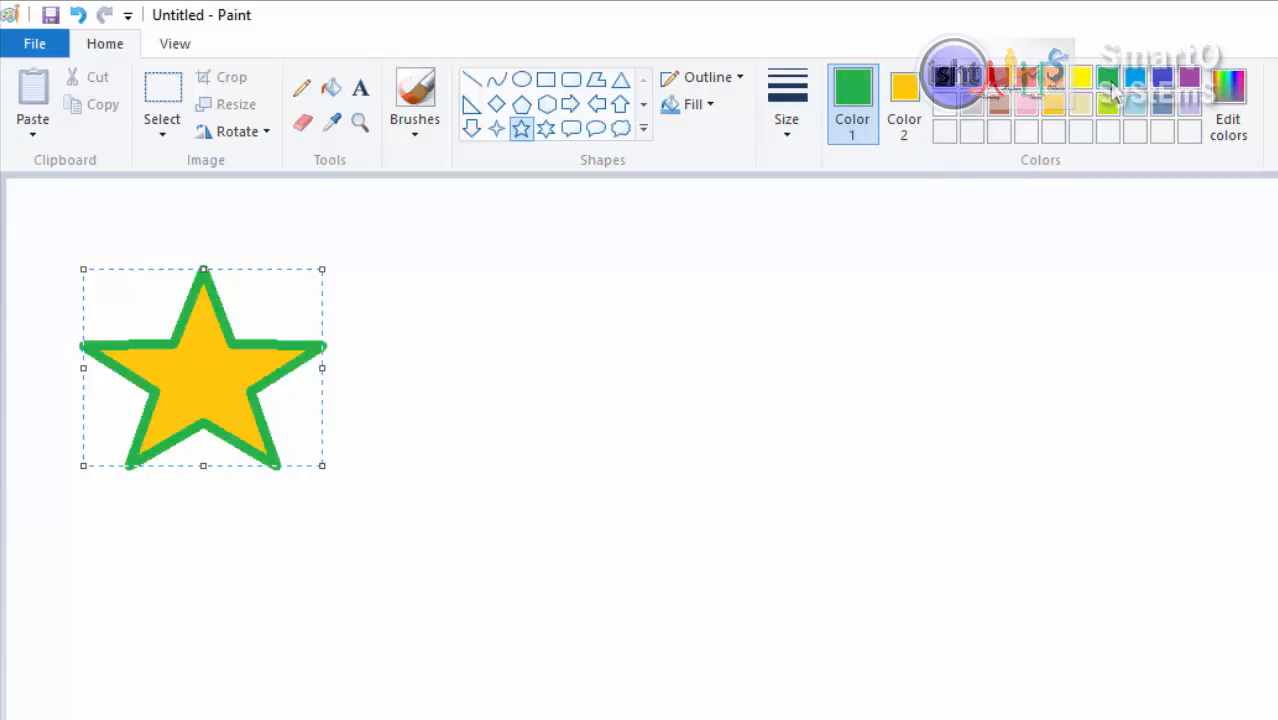
{"action": "left_click", "coordinate": [1135, 80]}
{"action": "left_click", "coordinate": [1170, 84]}
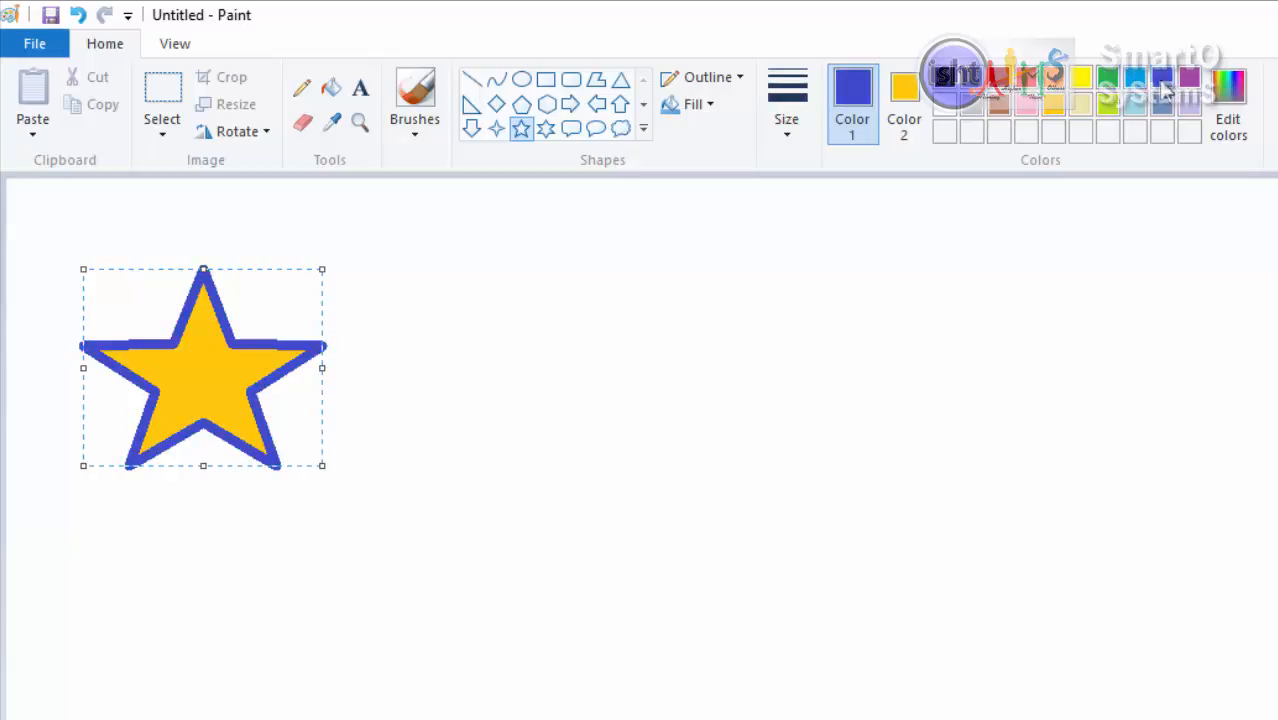
Step: Try orange and green as the star's outline color through Color 1 and return it to indigo
{"action": "left_click", "coordinate": [1053, 80]}
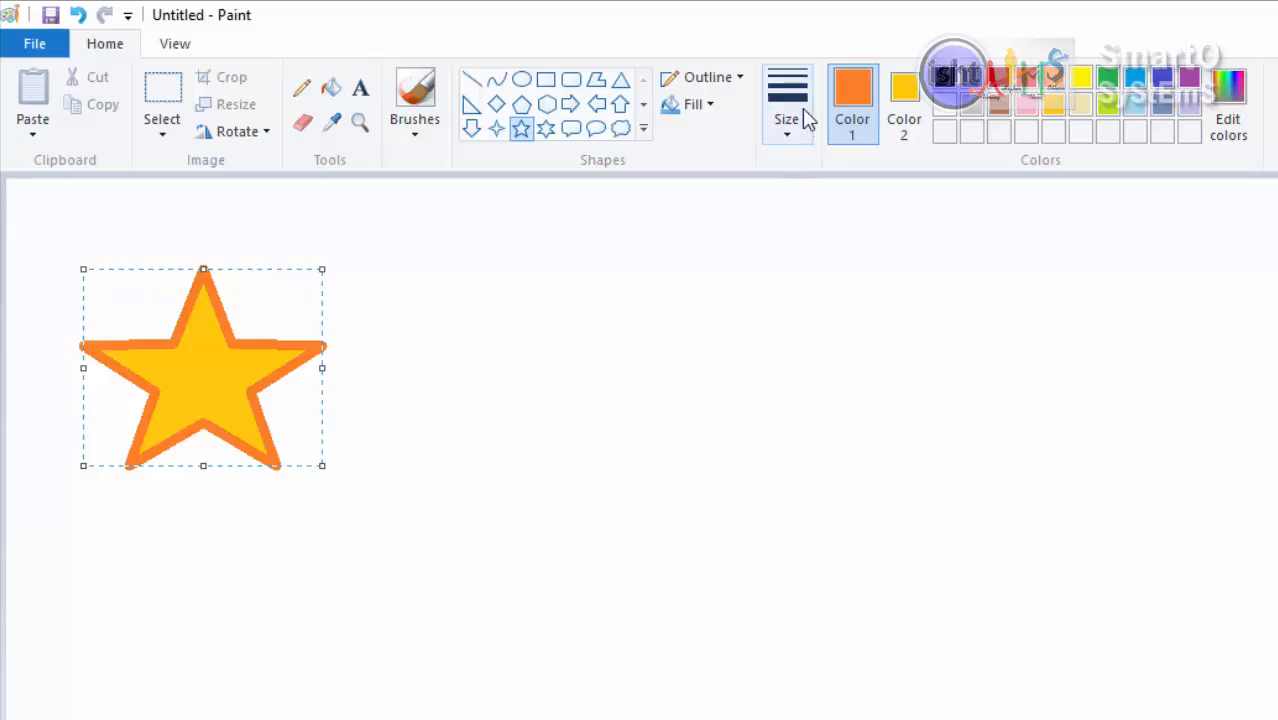
{"action": "left_click", "coordinate": [1108, 80]}
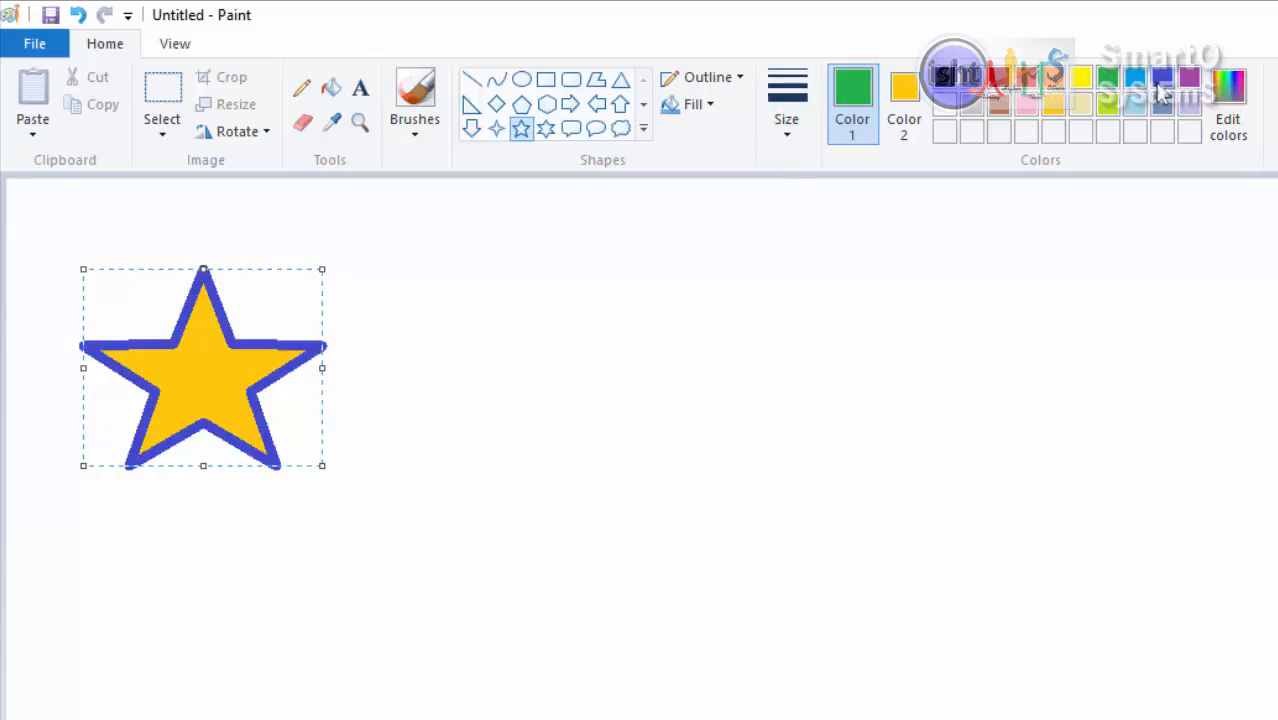
{"action": "left_click", "coordinate": [1160, 88]}
Step: Recolor the star's fill with Color 2, trying indigo and green and ending on orange
{"action": "left_click", "coordinate": [910, 105]}
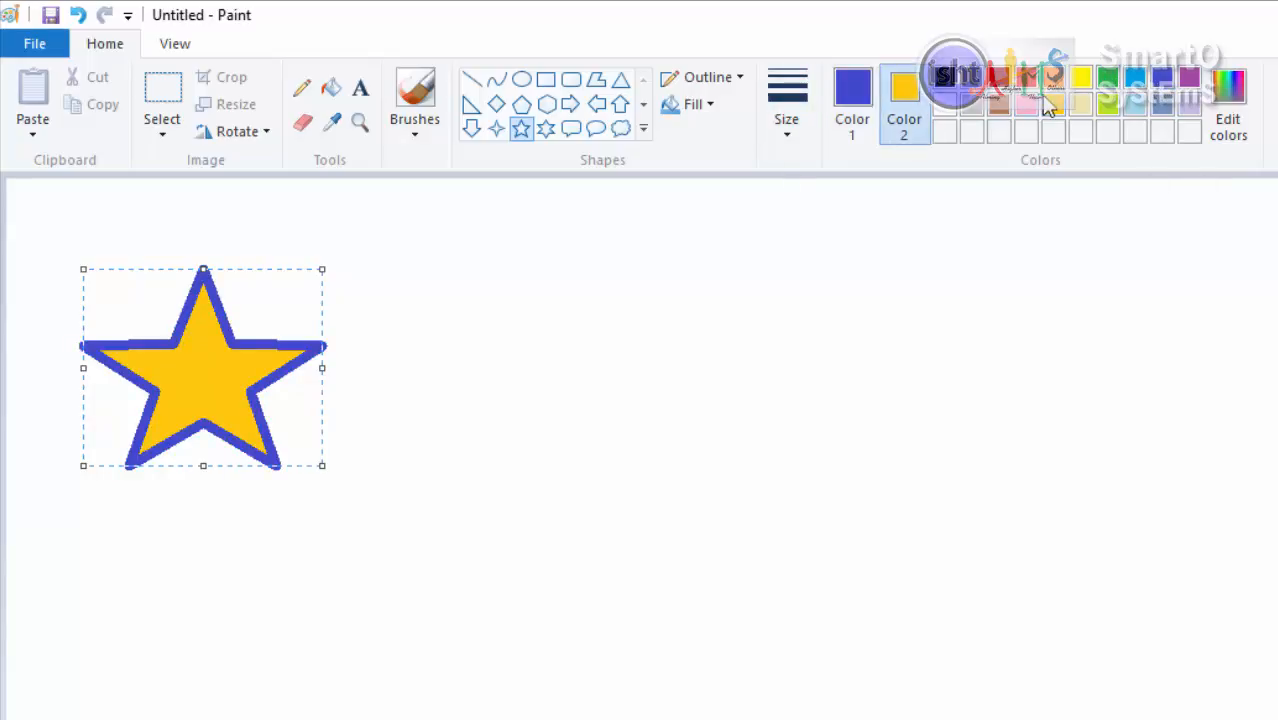
{"action": "left_click", "coordinate": [1160, 82]}
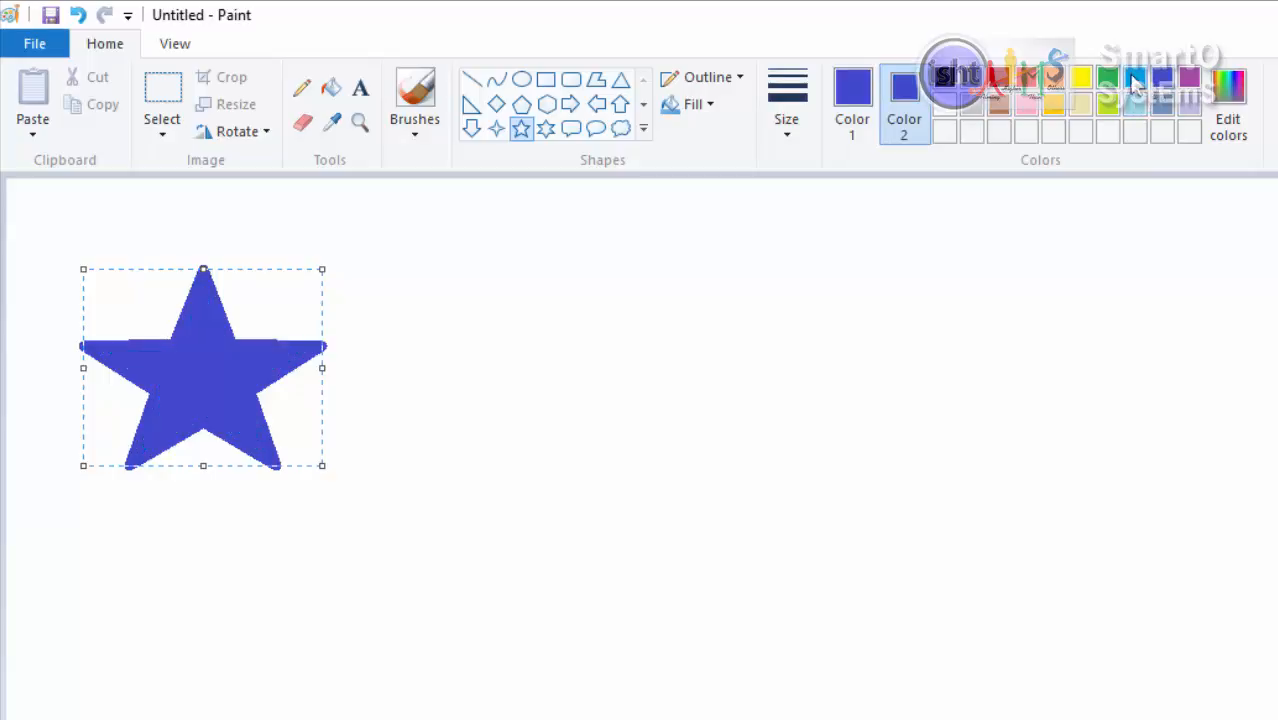
{"action": "left_click", "coordinate": [1113, 80]}
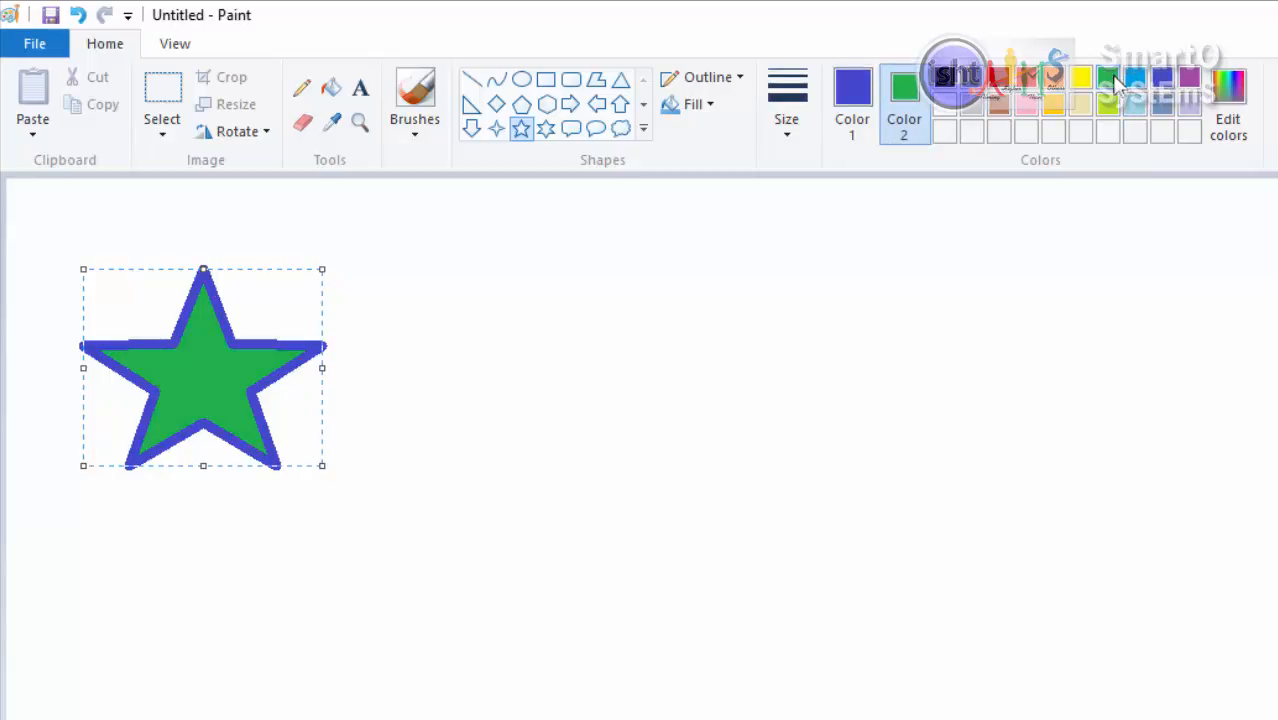
{"action": "left_click", "coordinate": [1056, 80]}
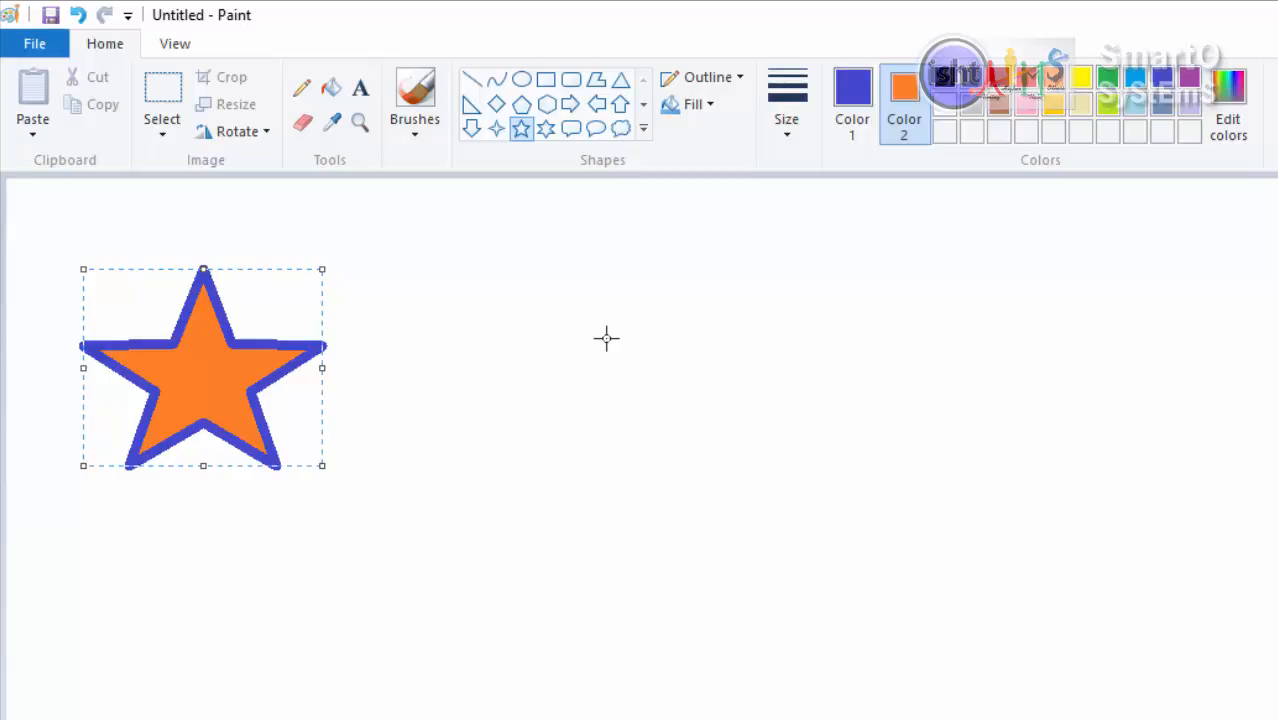
Step: Mix a custom red (Red 231, Green 53, Blue 22), add it to the custom colors and apply it to Color 2
{"action": "left_click", "coordinate": [1232, 104]}
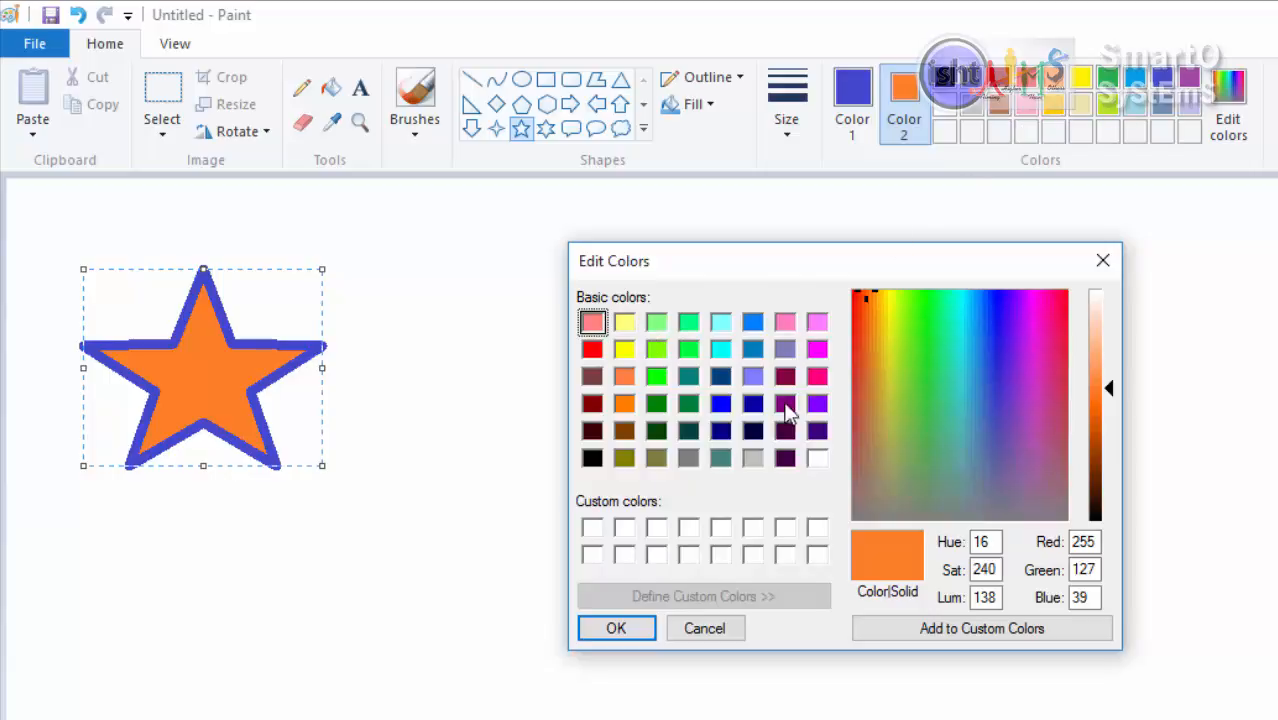
{"action": "left_click", "coordinate": [661, 378]}
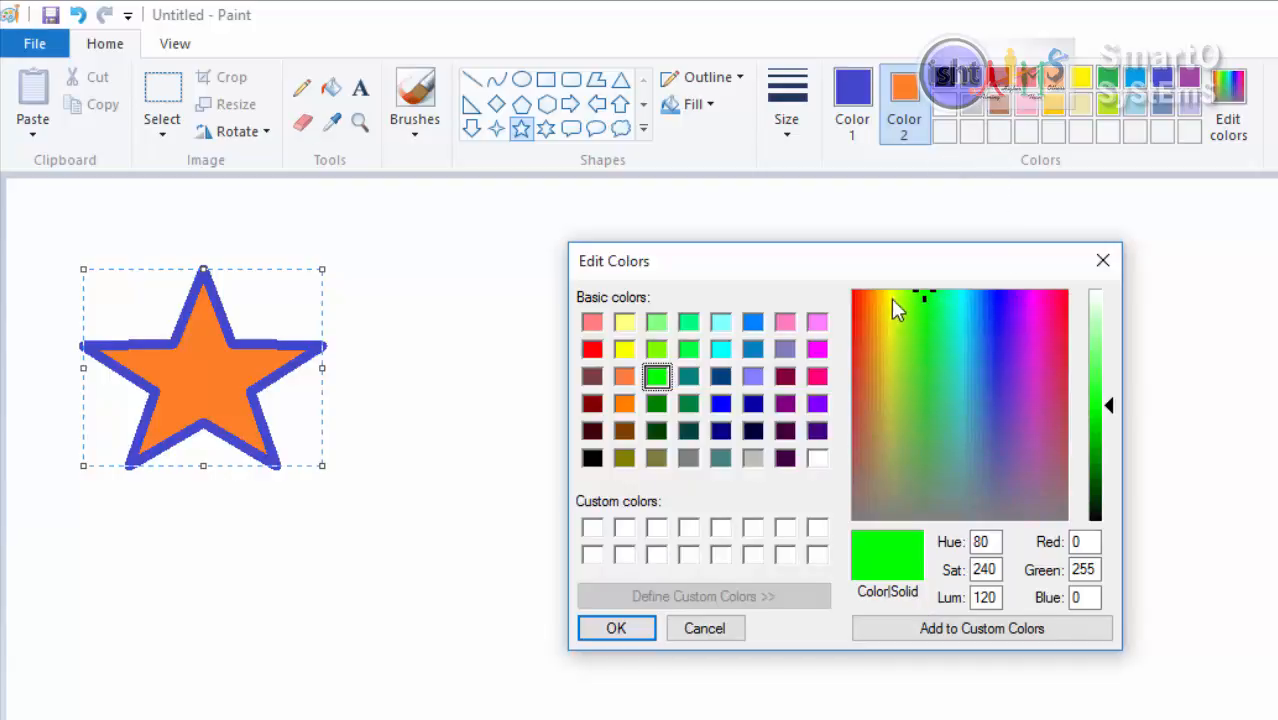
{"action": "left_click_drag", "start_coordinate": [922, 297], "coordinate": [859, 333]}
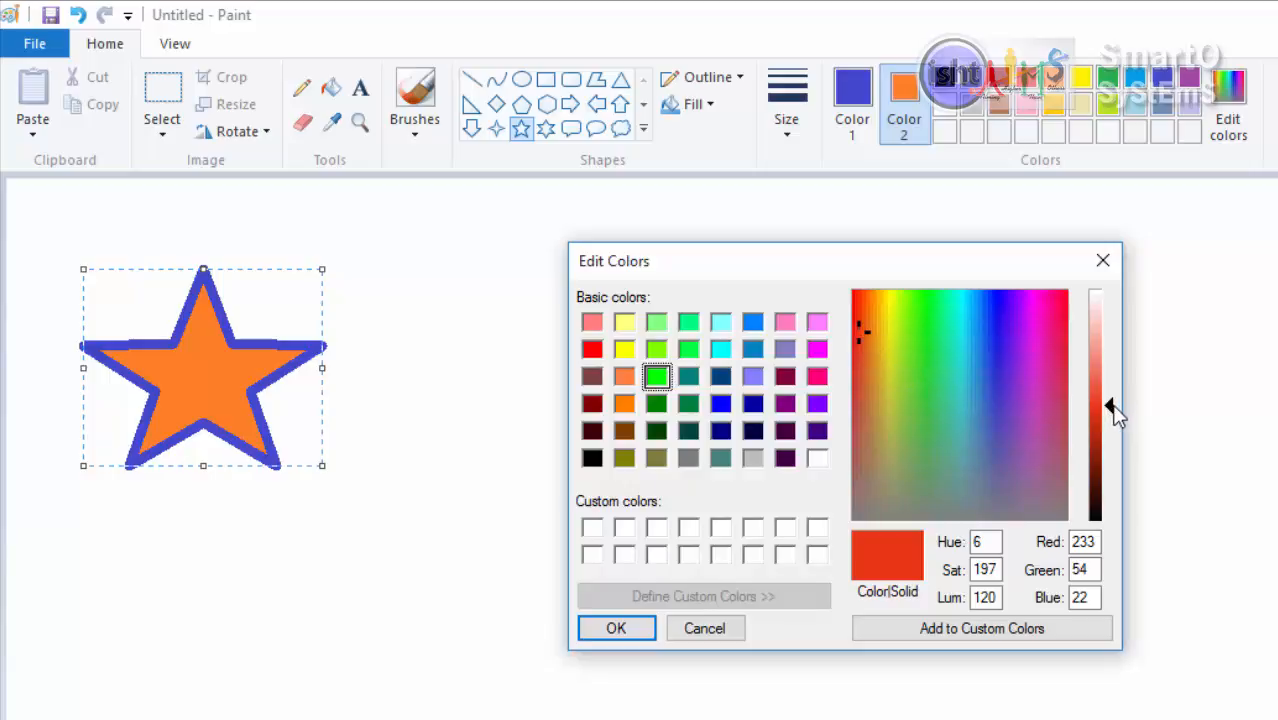
{"action": "mouse_move", "coordinate": [1113, 407]}
{"action": "left_mouse_down"}
{"action": "mouse_move", "coordinate": [1108, 320]}
{"action": "mouse_move", "coordinate": [1107, 462]}
{"action": "mouse_move", "coordinate": [1105, 416]}
{"action": "left_mouse_up"}
{"action": "double_click", "coordinate": [1080, 541]}
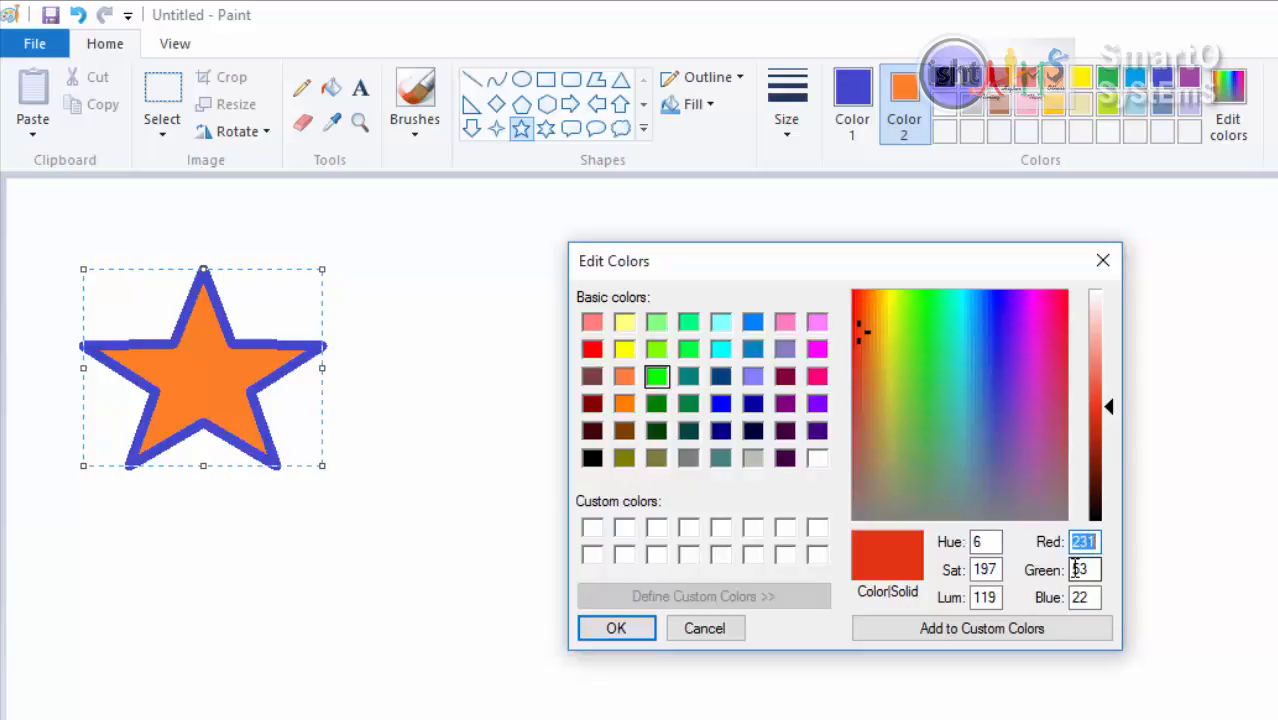
{"action": "double_click", "coordinate": [1090, 570]}
{"action": "double_click", "coordinate": [1097, 597]}
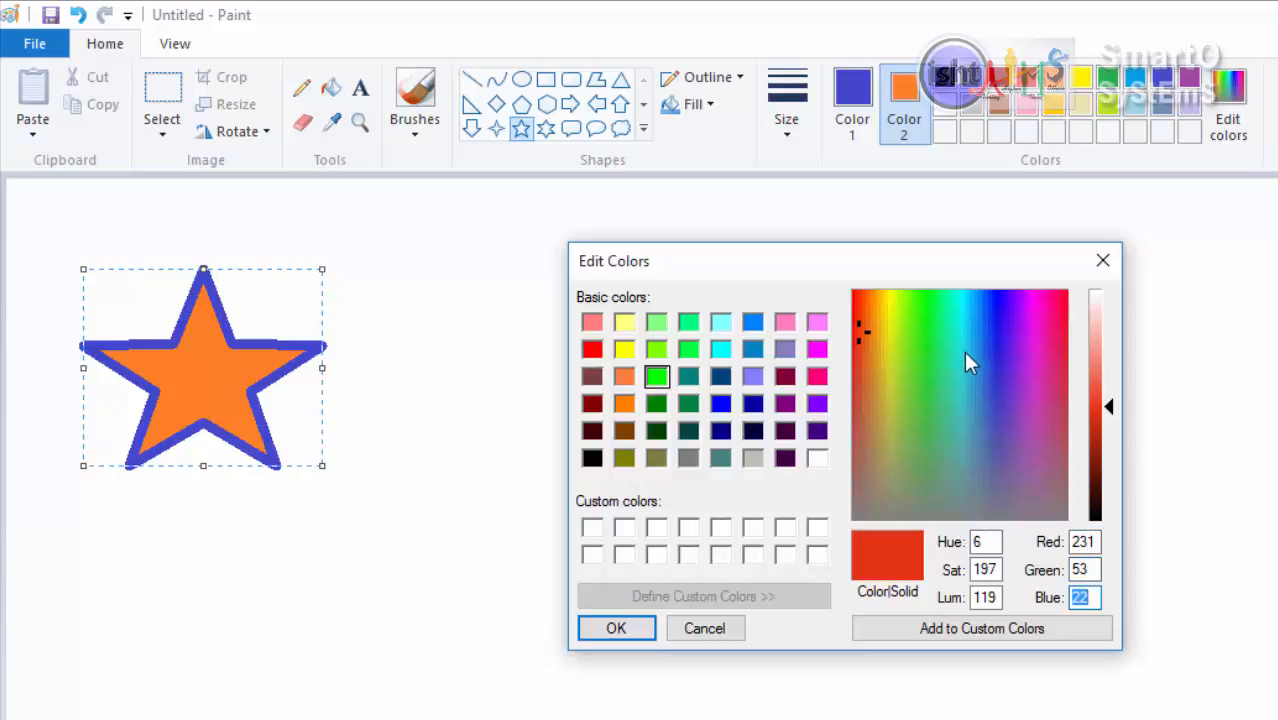
{"action": "left_click", "coordinate": [932, 628]}
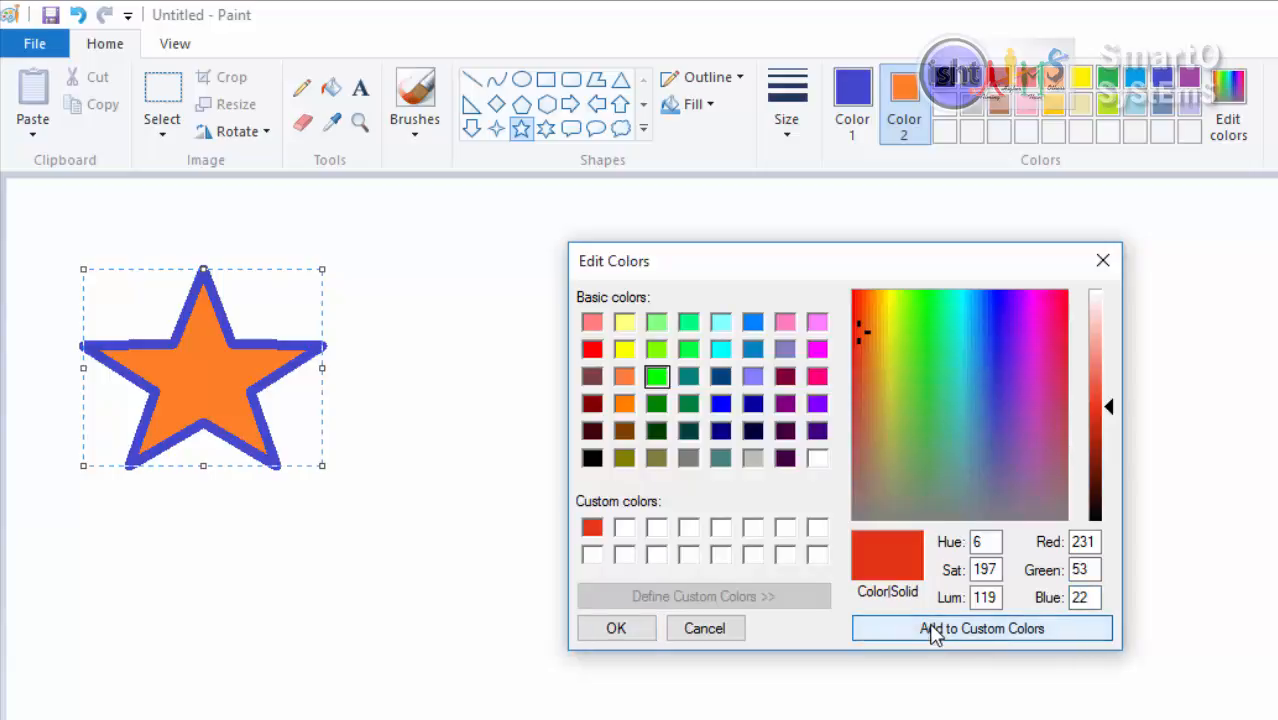
{"action": "left_click", "coordinate": [633, 628]}
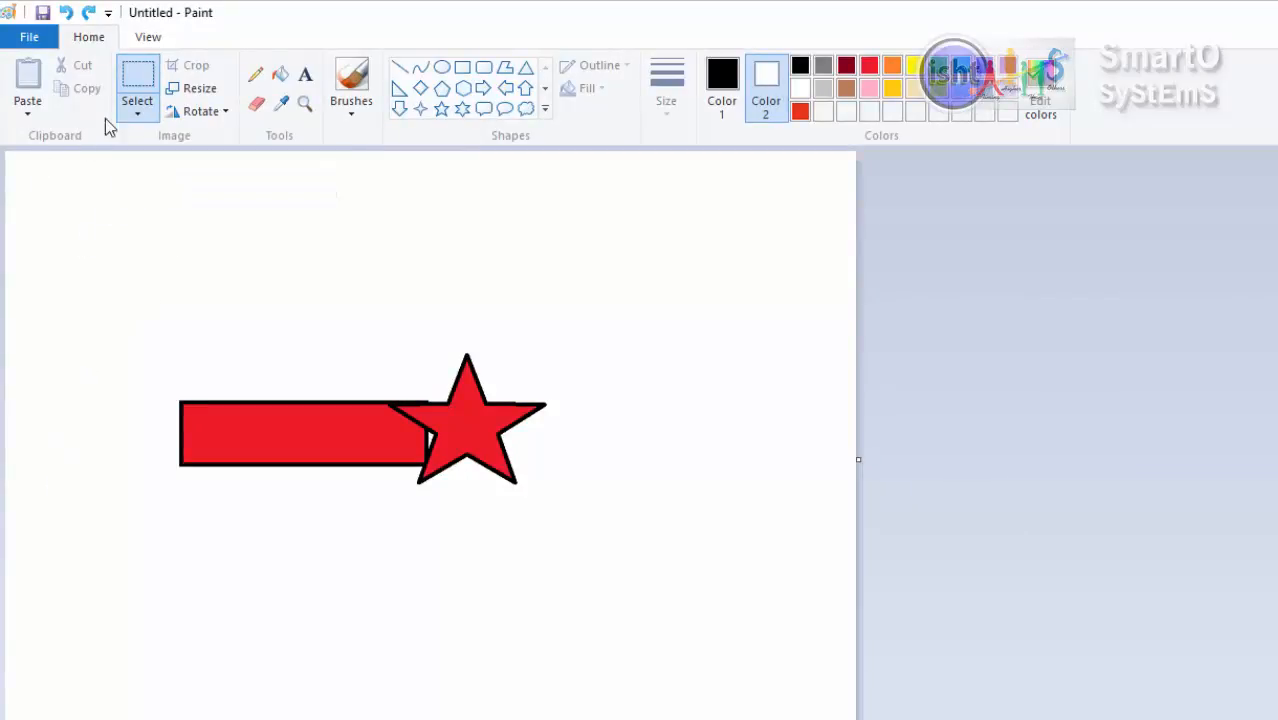
Step: Select the red rectangle and star together and move them slightly up and to the right
{"action": "left_click", "coordinate": [138, 85]}
{"action": "left_click_drag", "start_coordinate": [145, 316], "coordinate": [601, 557]}
{"action": "left_click_drag", "start_coordinate": [602, 557], "coordinate": [603, 557]}
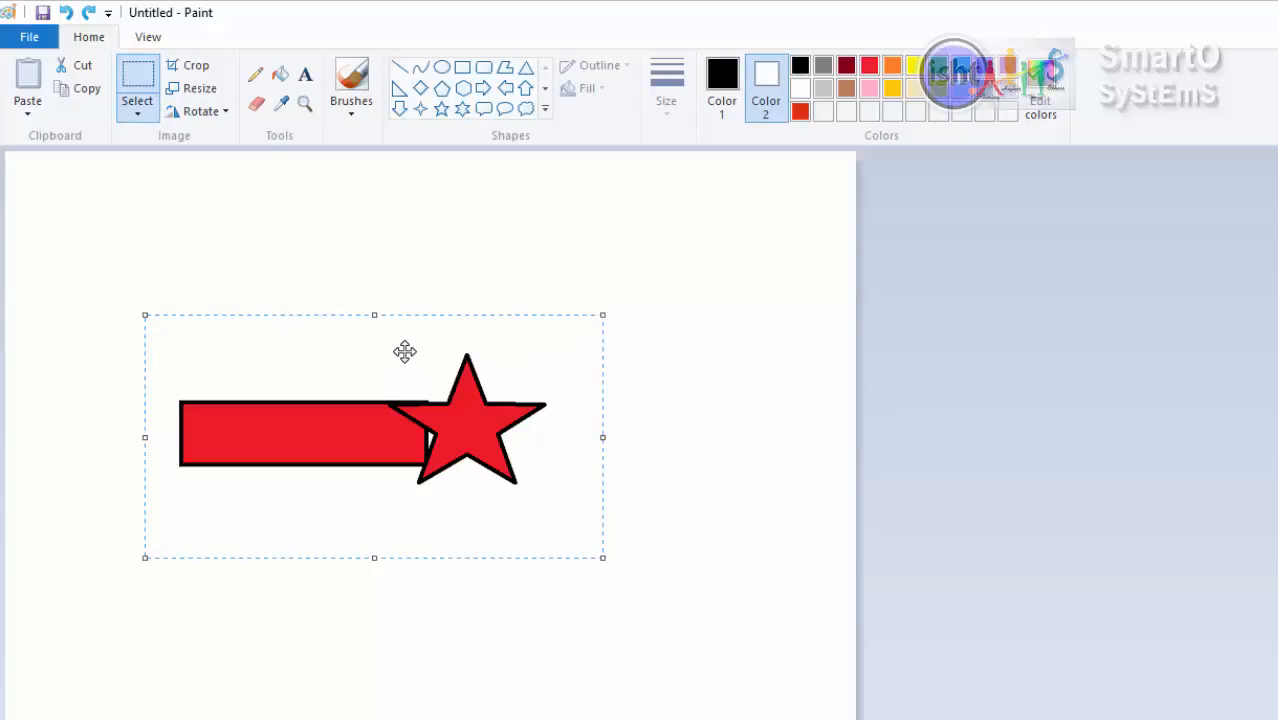
{"action": "left_click_drag", "start_coordinate": [379, 385], "coordinate": [442, 350]}
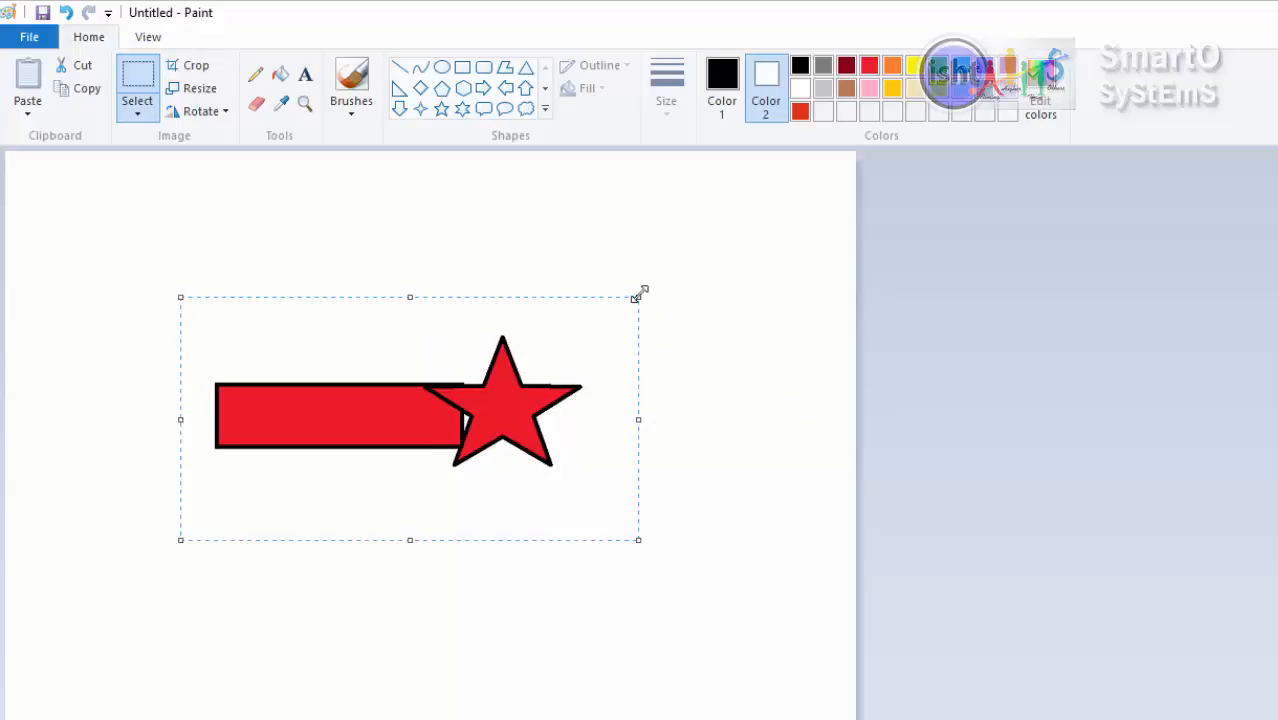
Step: Enlarge the selected rectangle and star outward from the selection's upper-right corner and deselect them
{"action": "left_click_drag", "start_coordinate": [637, 296], "coordinate": [630, 300]}
{"action": "left_click_drag", "start_coordinate": [584, 322], "coordinate": [759, 246]}
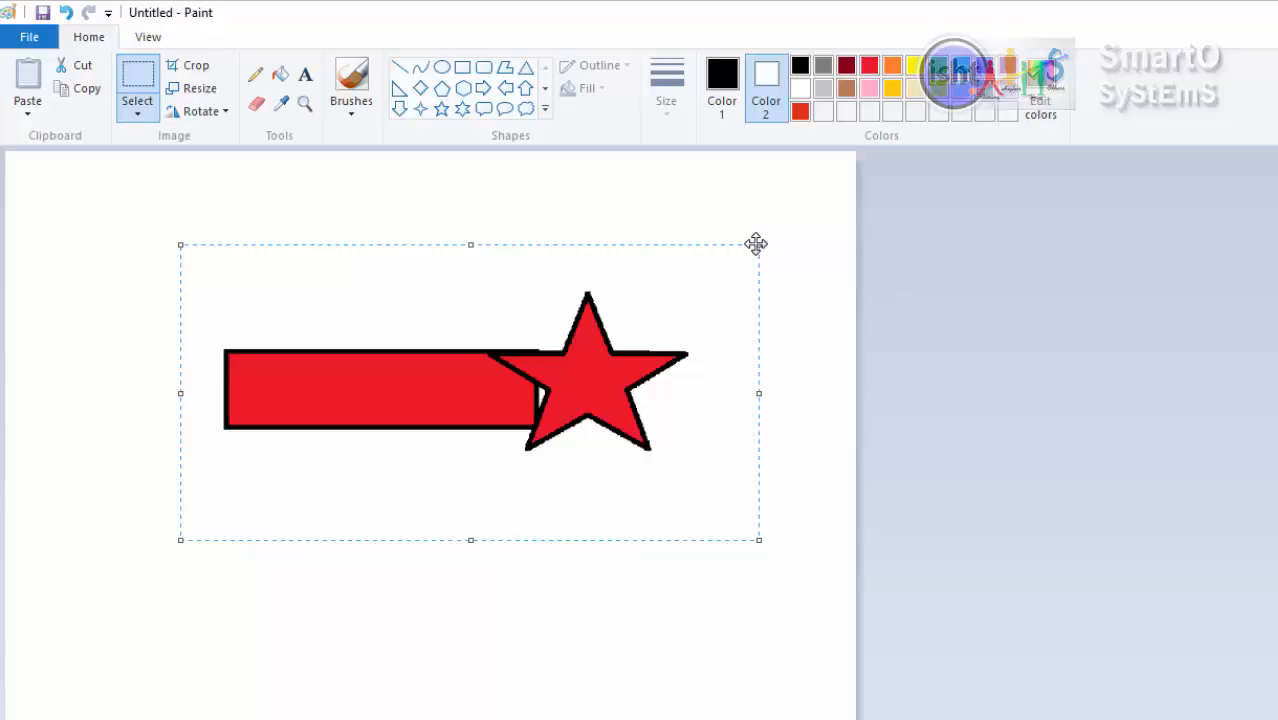
{"action": "left_click", "coordinate": [405, 204]}
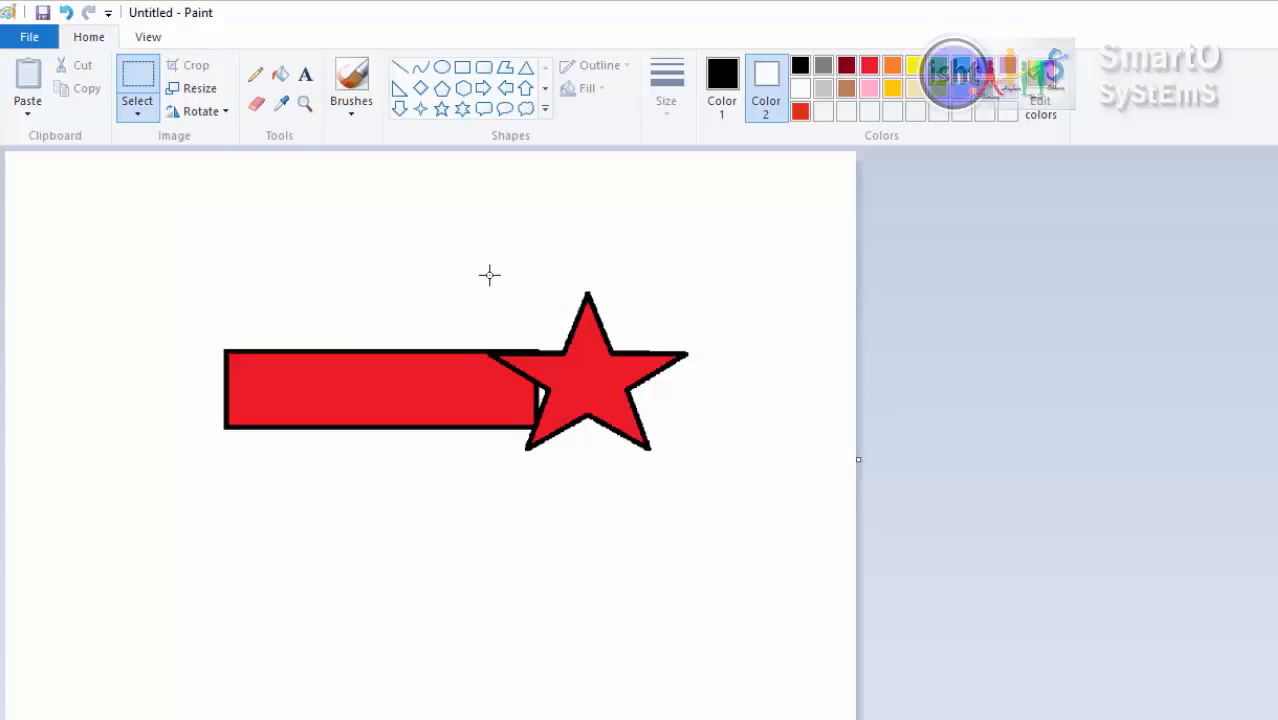
Step: Try cropping the picture to an area around the star and undo the crop
{"action": "left_click_drag", "start_coordinate": [499, 251], "coordinate": [701, 499]}
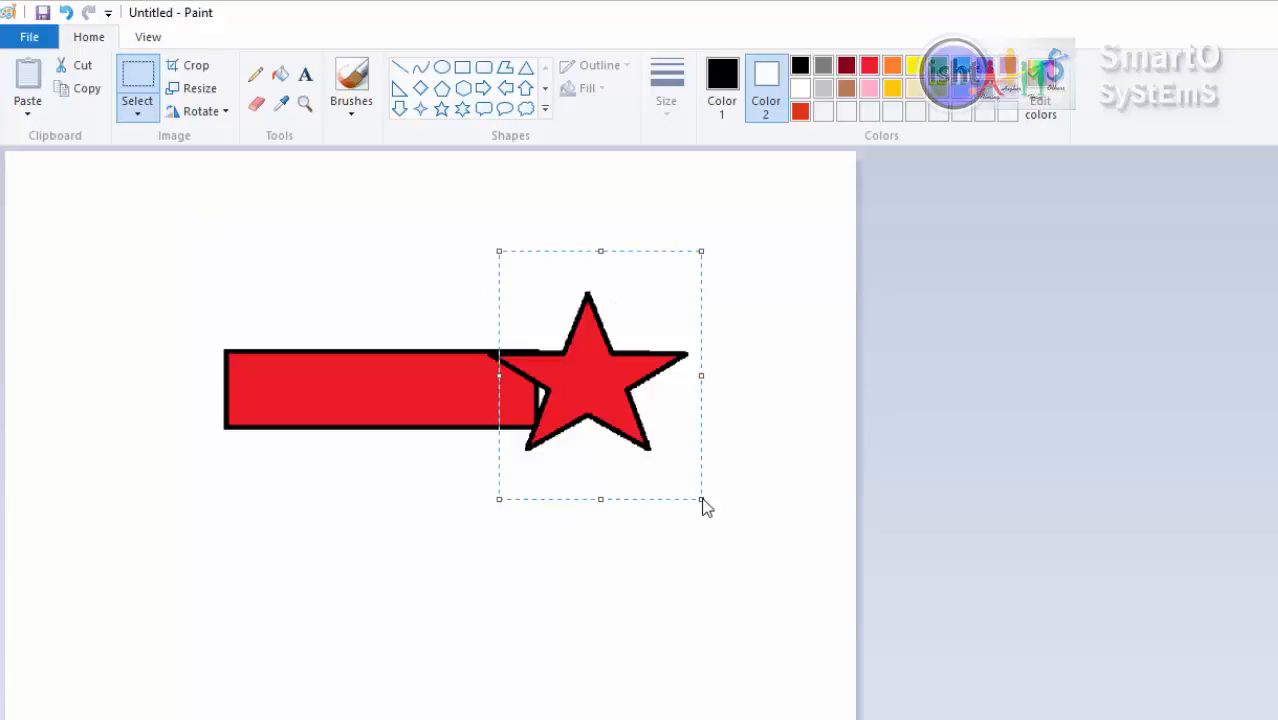
{"action": "left_click", "coordinate": [183, 70]}
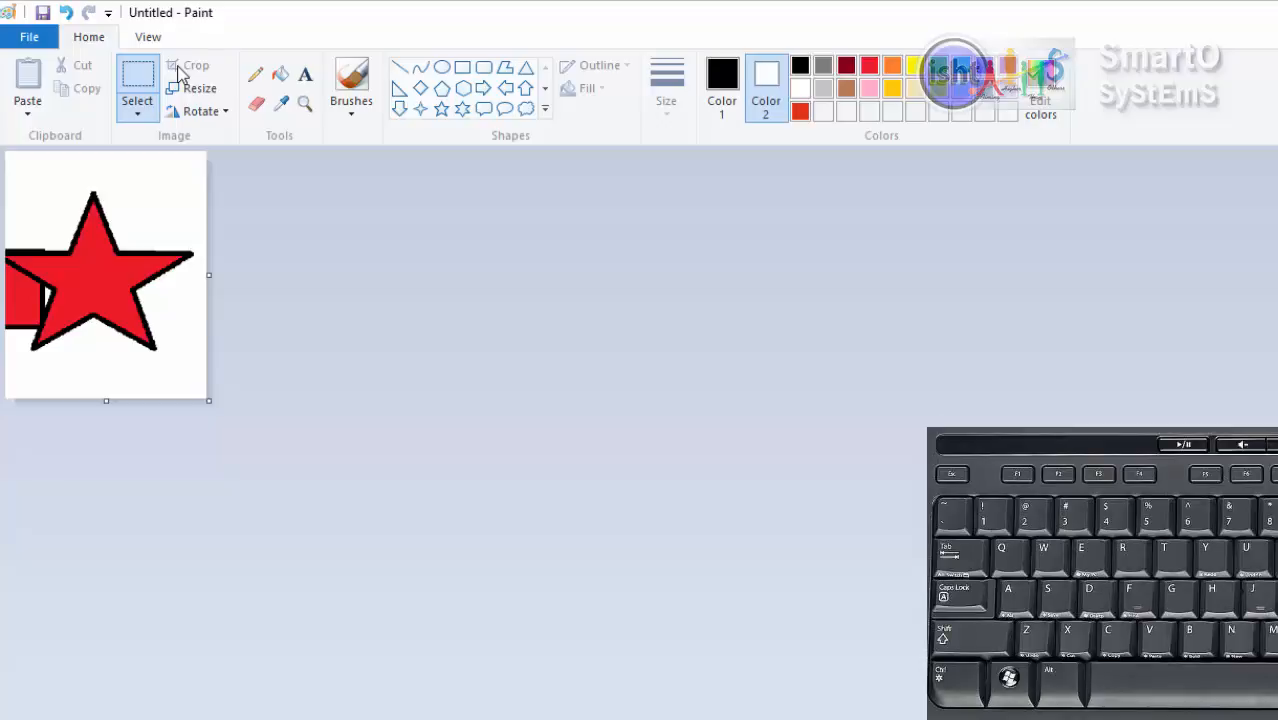
{"action": "key", "text": "ctrl+z"}
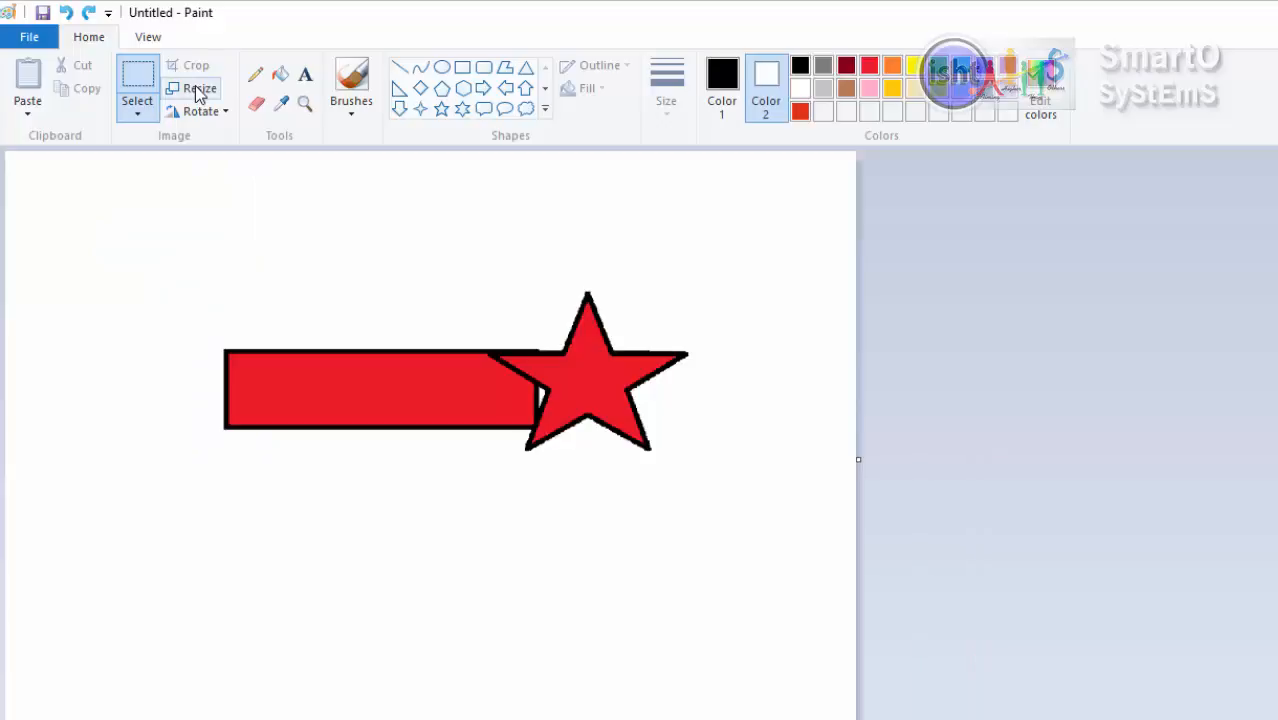
Step: Resize the whole picture to 120 percent with its aspect ratio maintained
{"action": "left_click", "coordinate": [197, 92]}
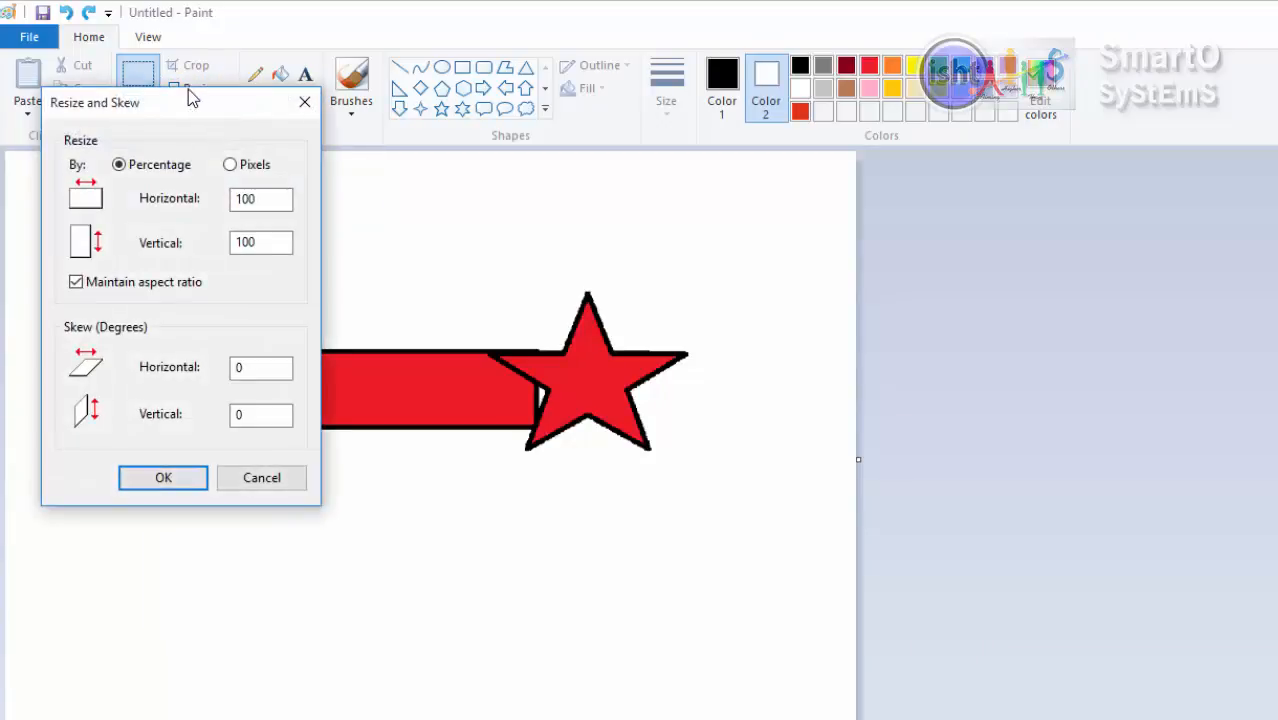
{"action": "left_click_drag", "start_coordinate": [150, 103], "coordinate": [828, 228]}
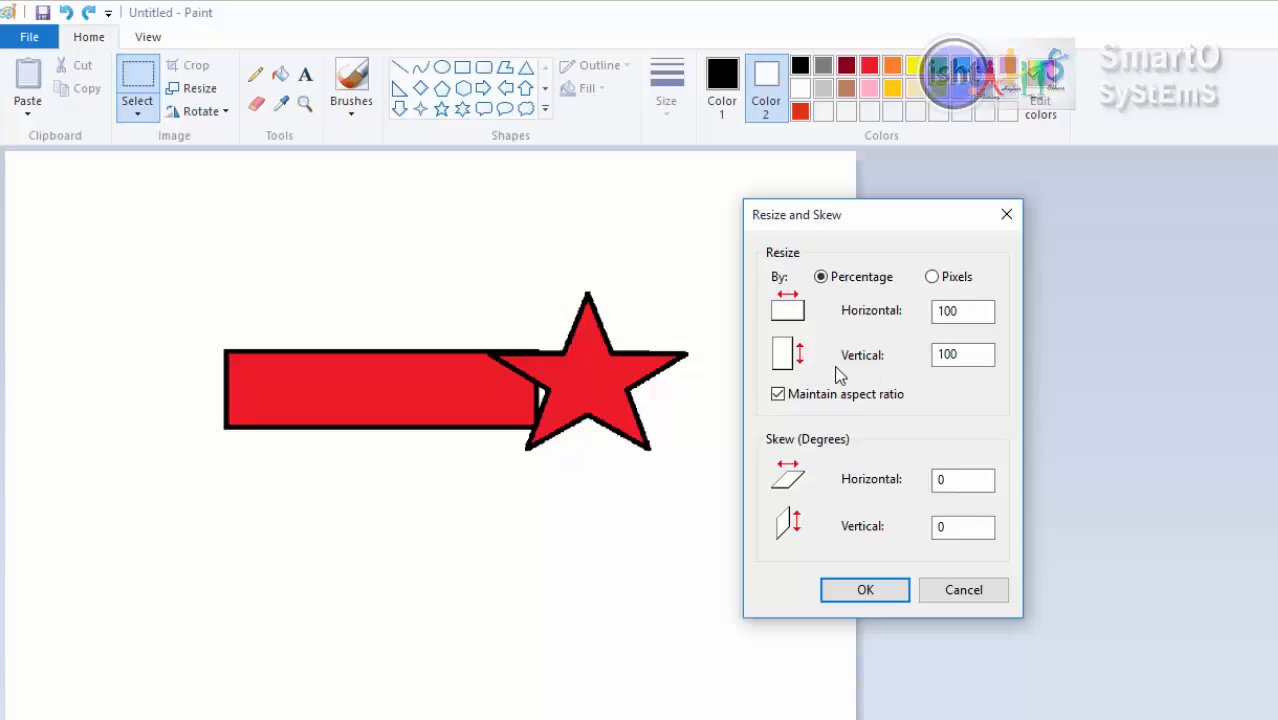
{"action": "left_click", "coordinate": [978, 311]}
{"action": "double_click", "coordinate": [978, 311]}
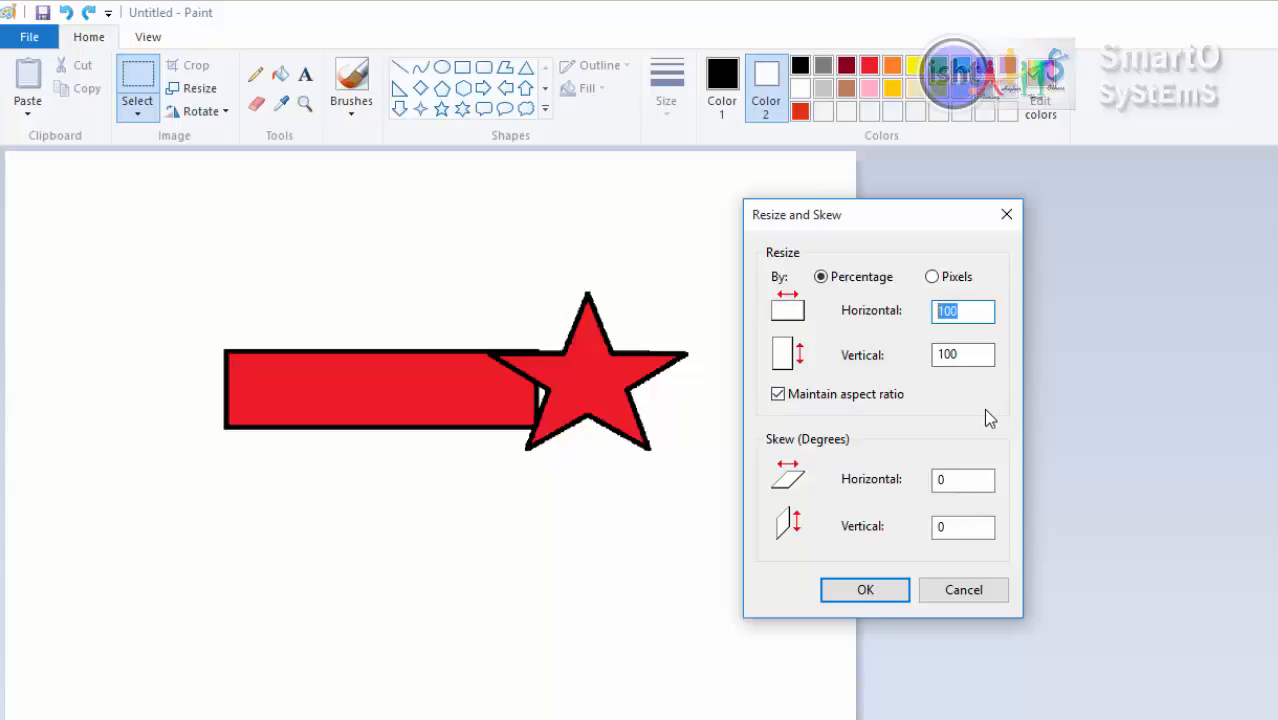
{"action": "type", "text": "120"}
{"action": "left_click", "coordinate": [871, 589]}
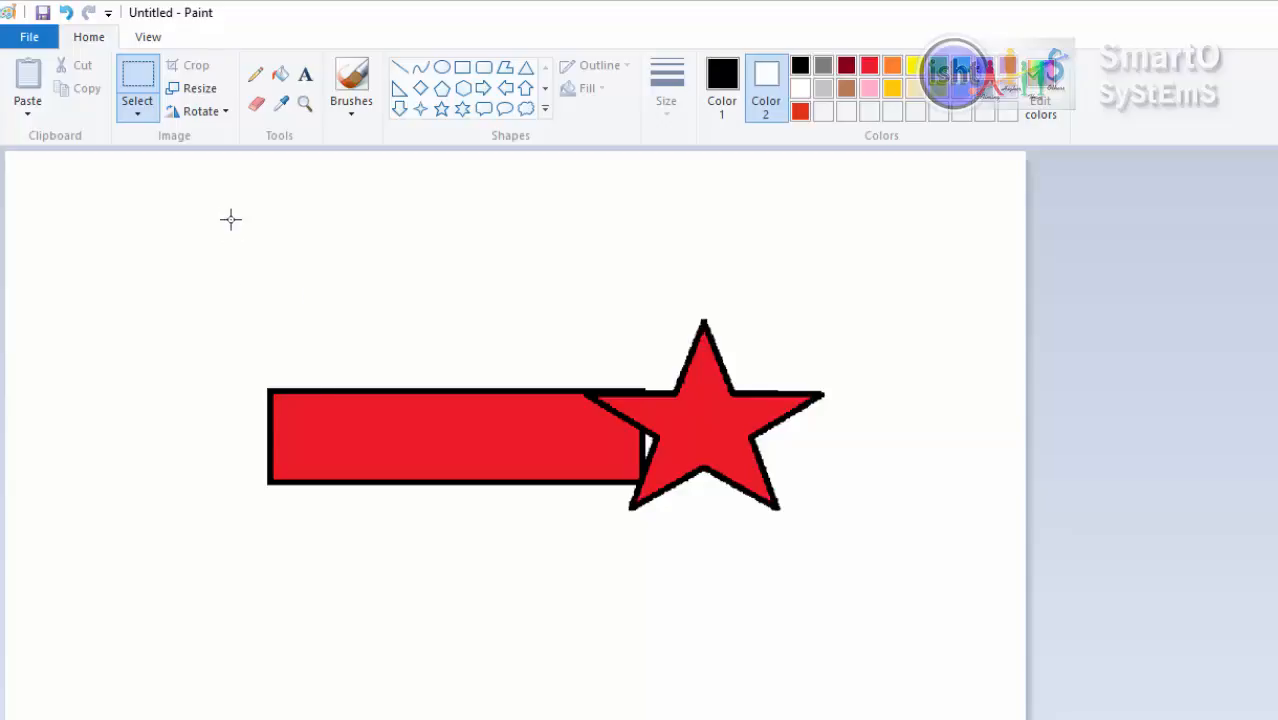
Step: Select the rectangle and star and resize them to 50 percent horizontally without maintaining the aspect ratio
{"action": "left_click_drag", "start_coordinate": [230, 219], "coordinate": [844, 601]}
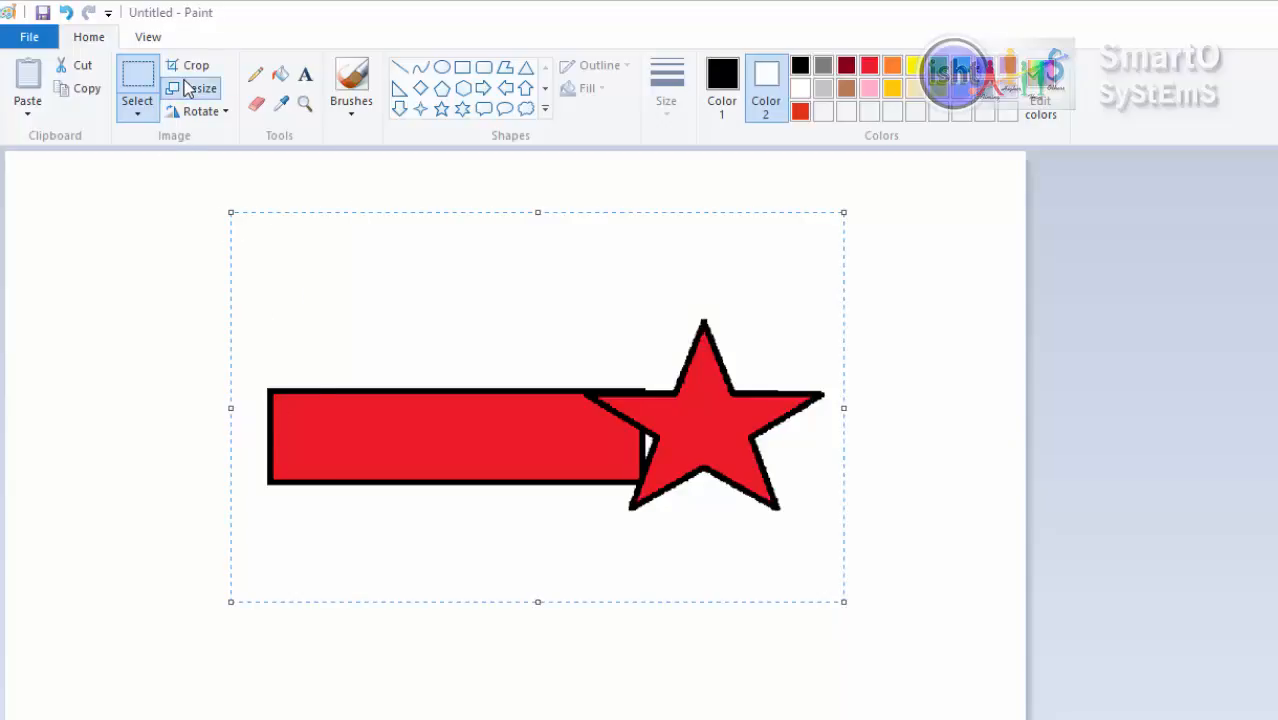
{"action": "left_click", "coordinate": [186, 88]}
{"action": "left_click_drag", "start_coordinate": [184, 104], "coordinate": [1071, 242]}
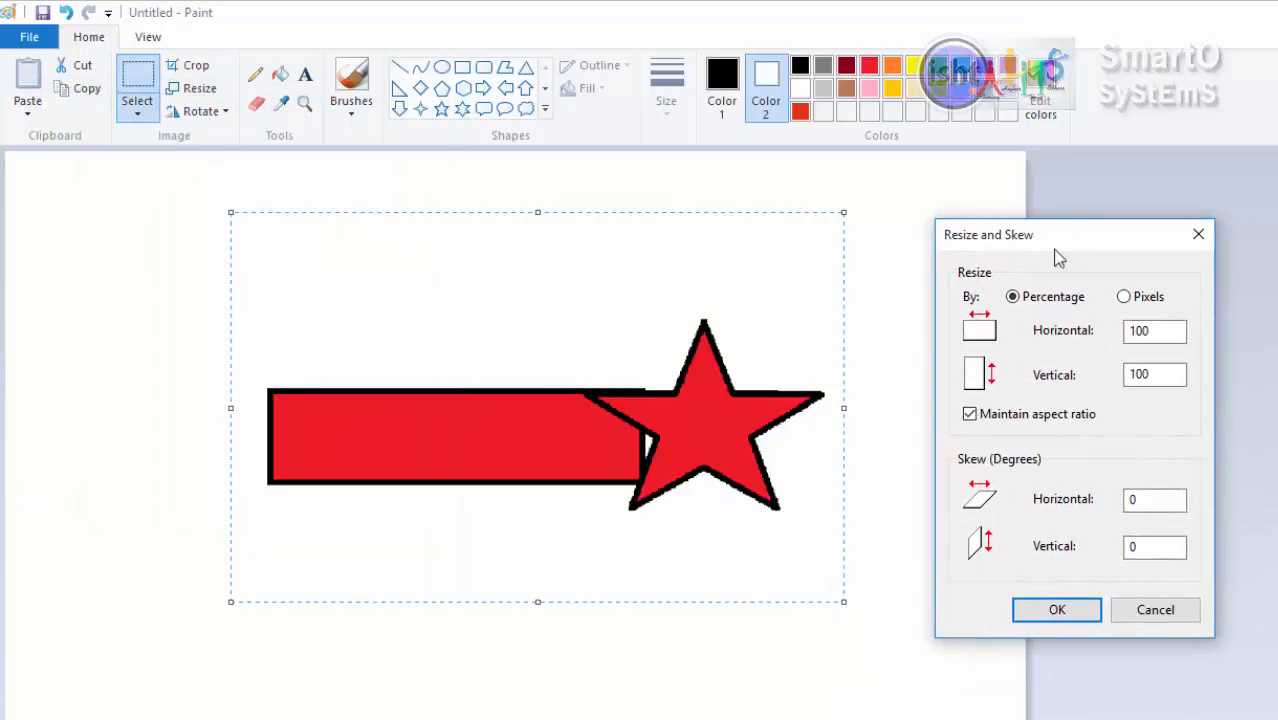
{"action": "left_click", "coordinate": [970, 414]}
{"action": "left_click_drag", "start_coordinate": [1157, 330], "coordinate": [1128, 334]}
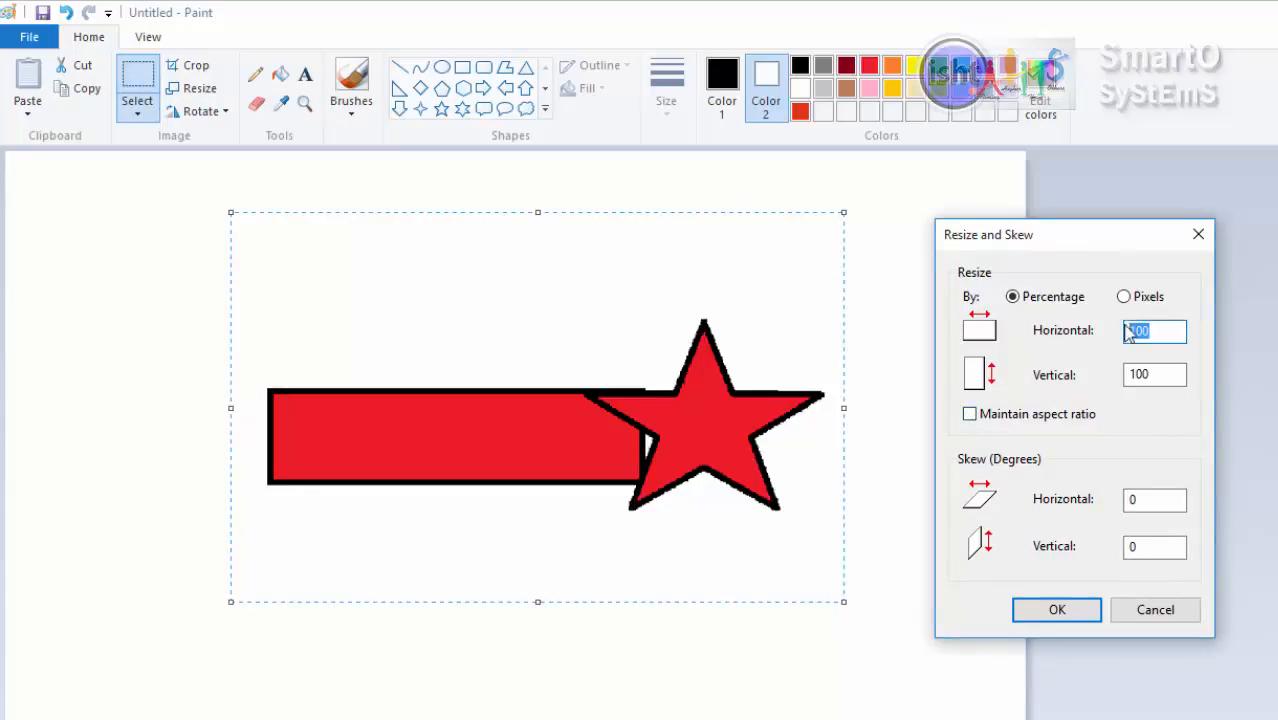
{"action": "type", "text": "50"}
{"action": "left_click", "coordinate": [1064, 610]}
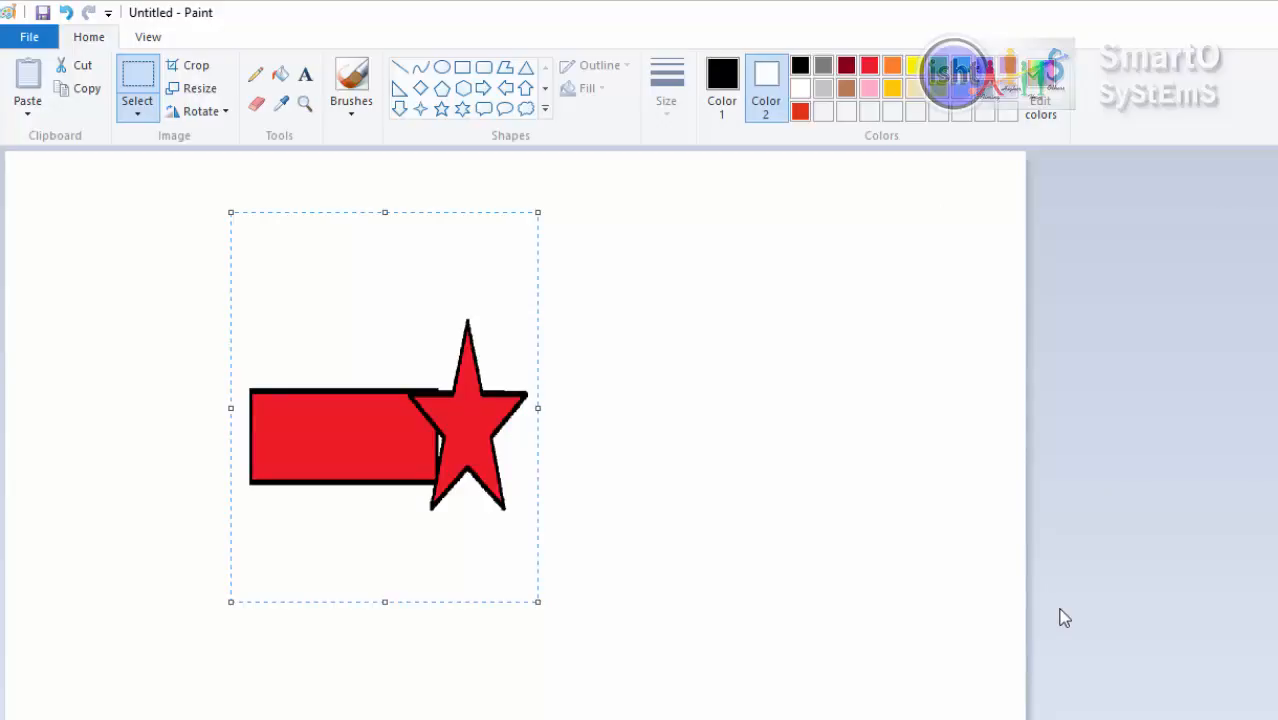
Step: Resize the selected shapes by pixels to a horizontal size of 50 with the aspect ratio maintained
{"action": "left_click", "coordinate": [214, 90]}
{"action": "left_click_drag", "start_coordinate": [210, 102], "coordinate": [1211, 202]}
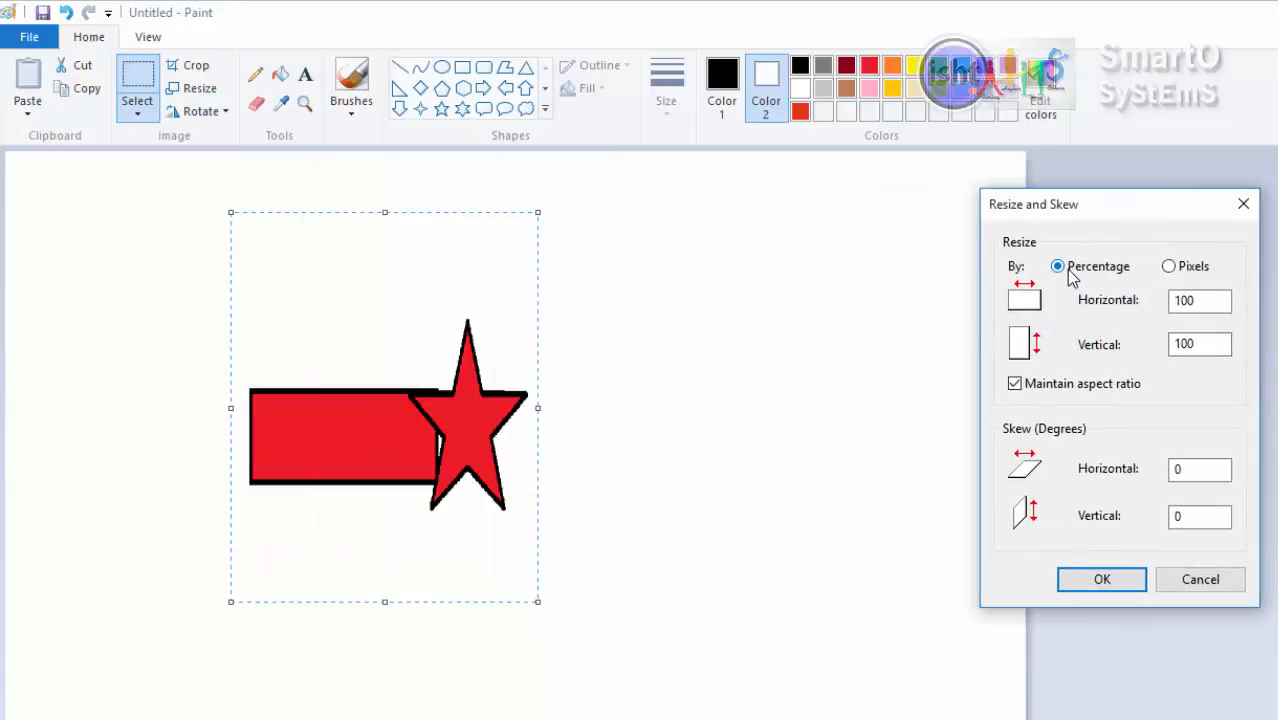
{"action": "left_click", "coordinate": [1180, 277]}
{"action": "double_click", "coordinate": [1183, 300]}
{"action": "type", "text": "50"}
{"action": "left_click", "coordinate": [1195, 345]}
{"action": "left_click", "coordinate": [1108, 578]}
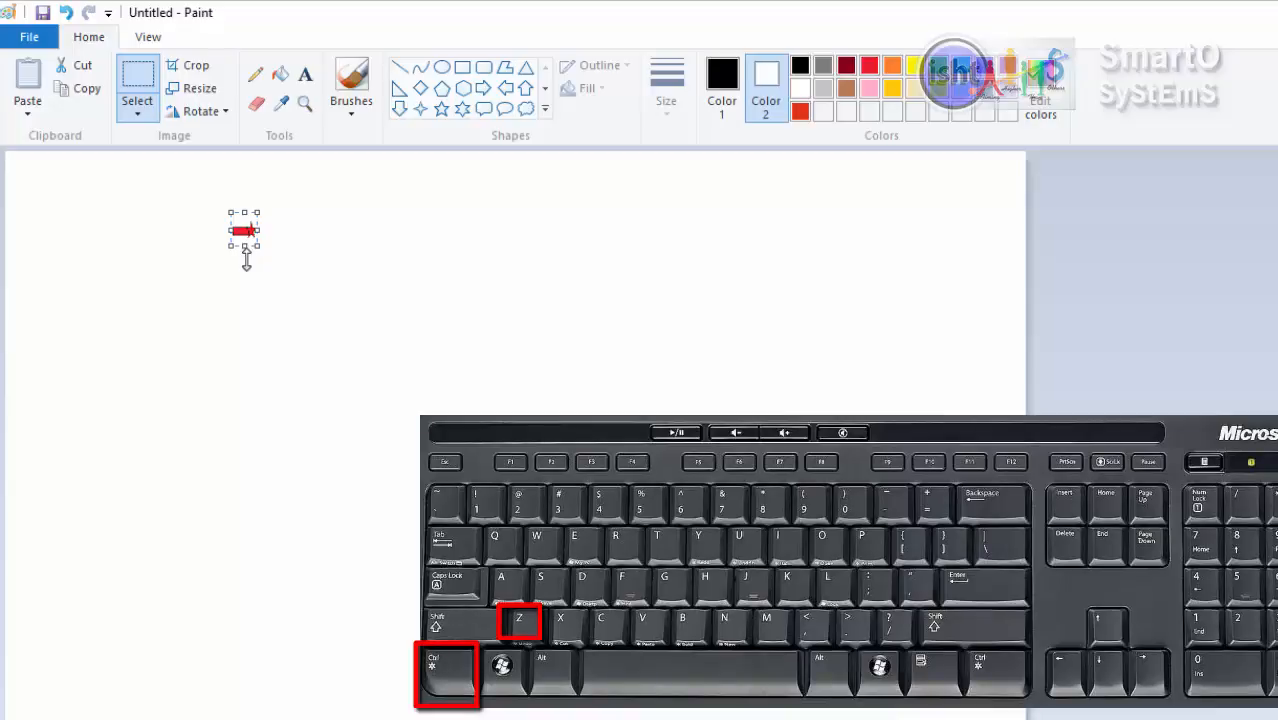
Step: Undo the pixel and percentage resizes, including the enlargement of the whole picture
{"action": "key", "text": "ctrl+z"}
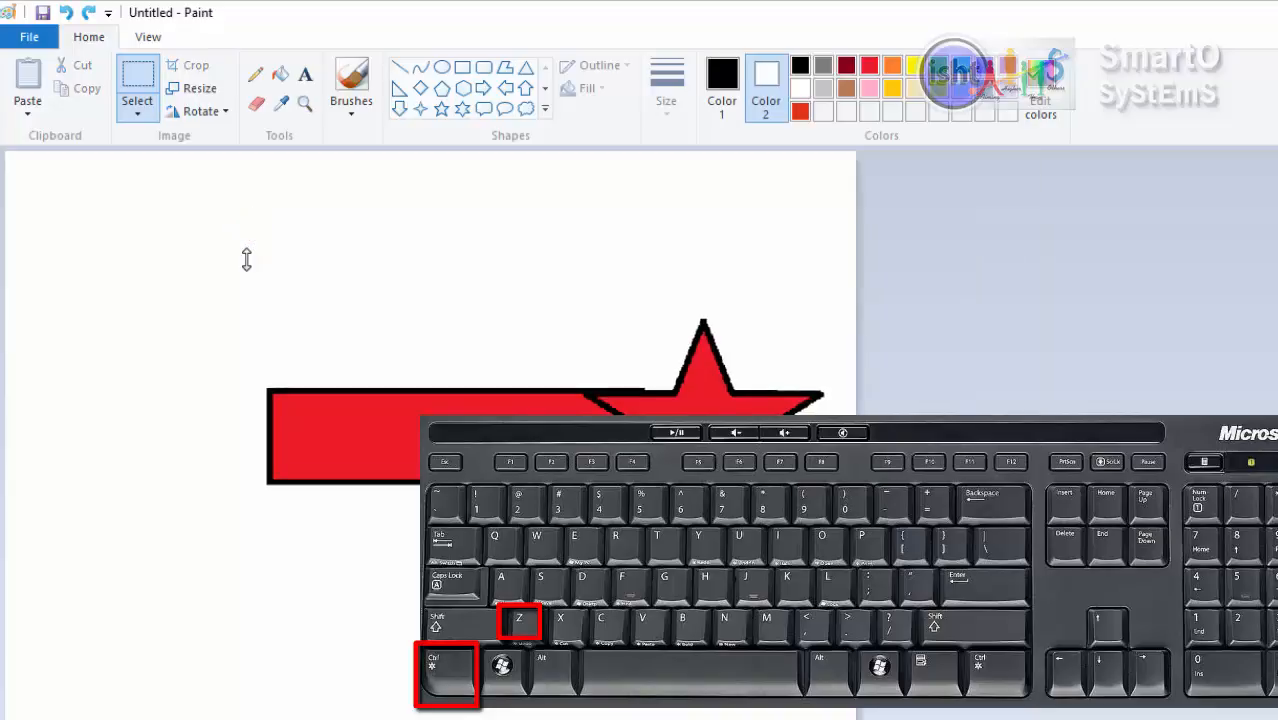
{"action": "key", "text": "ctrl+z"}
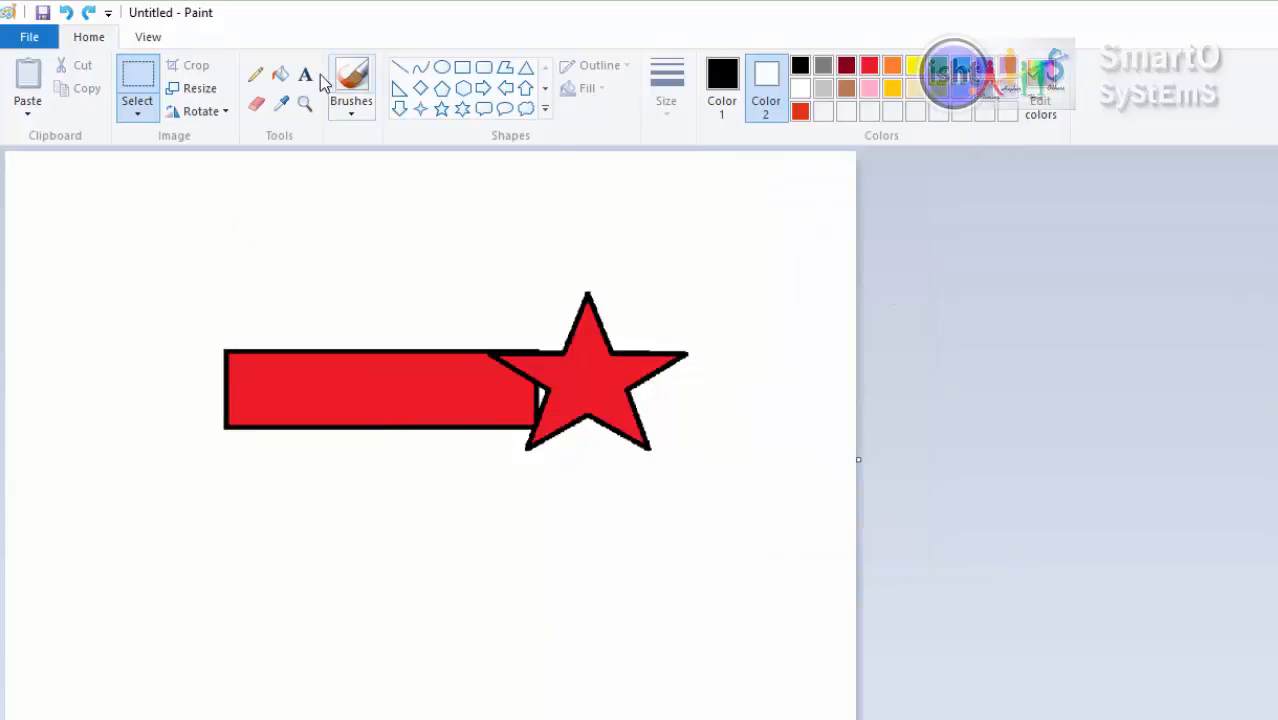
Step: Select the rectangle and star, skew them 20 degrees horizontally, and undo the skew
{"action": "left_click_drag", "start_coordinate": [157, 212], "coordinate": [724, 499]}
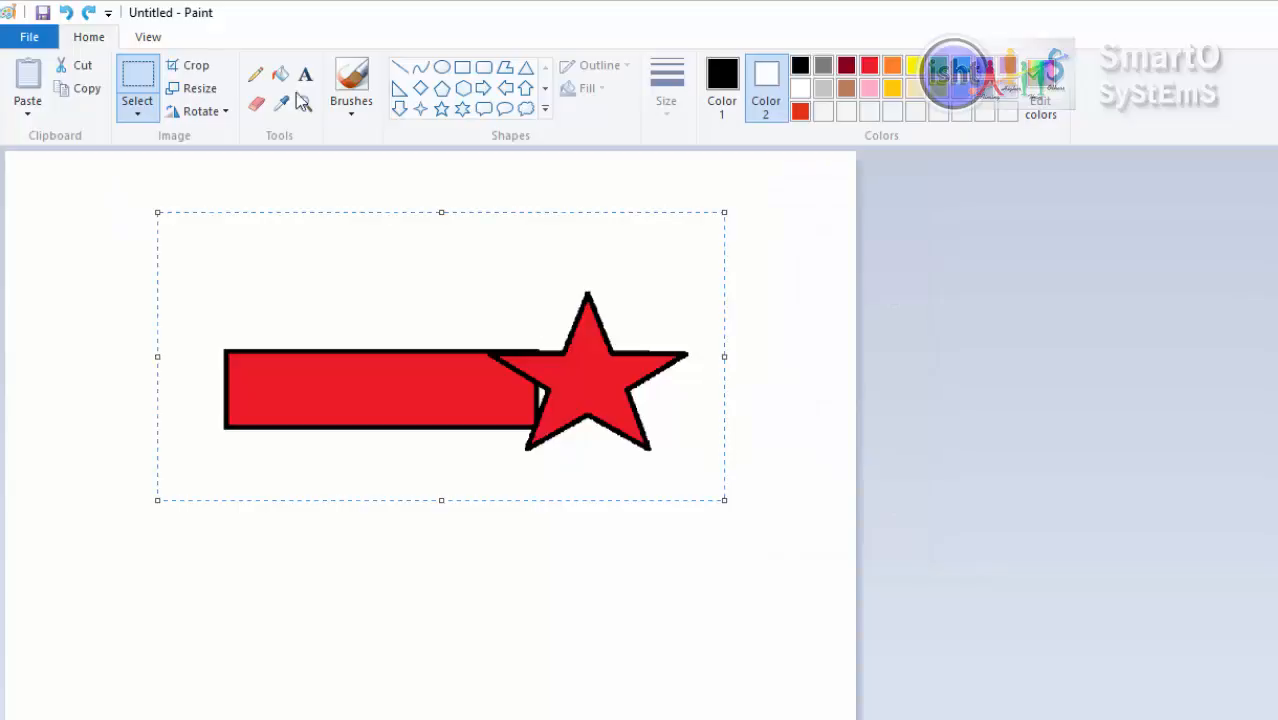
{"action": "left_click", "coordinate": [200, 88]}
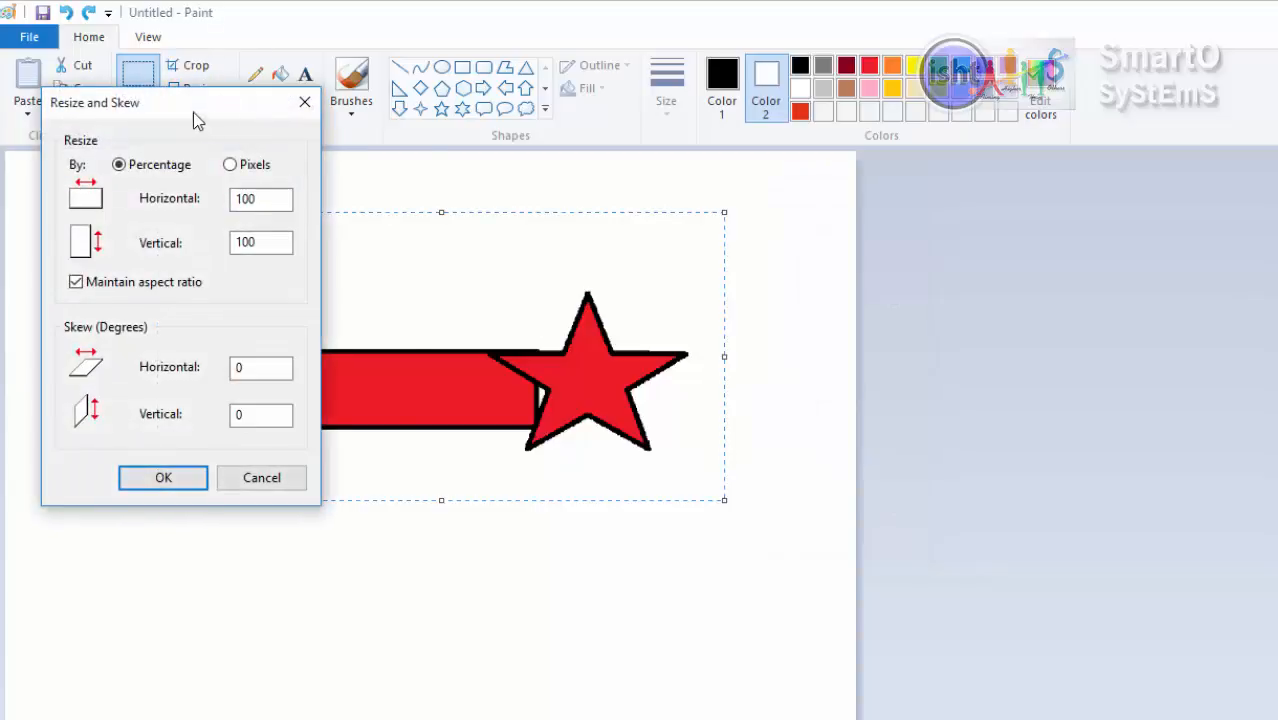
{"action": "left_click_drag", "start_coordinate": [185, 104], "coordinate": [1128, 195]}
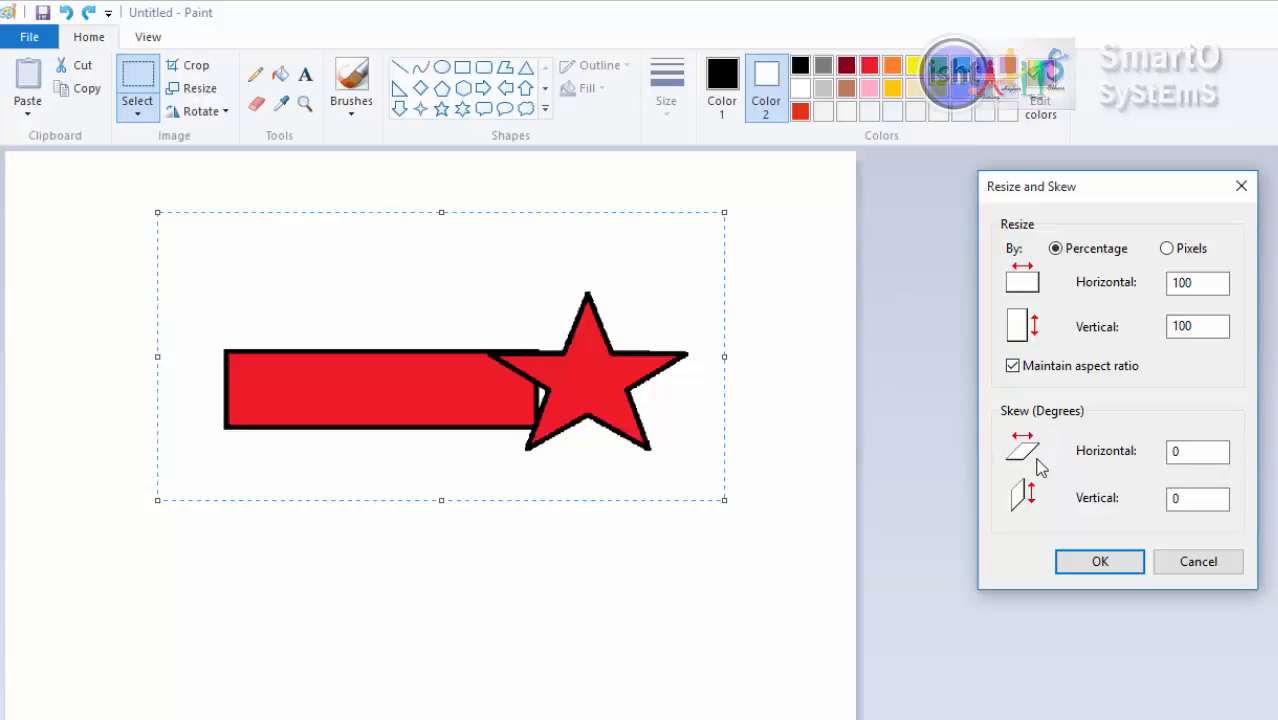
{"action": "left_click", "coordinate": [1174, 452]}
{"action": "left_click_drag", "start_coordinate": [1204, 448], "coordinate": [1168, 452]}
{"action": "type", "text": "20"}
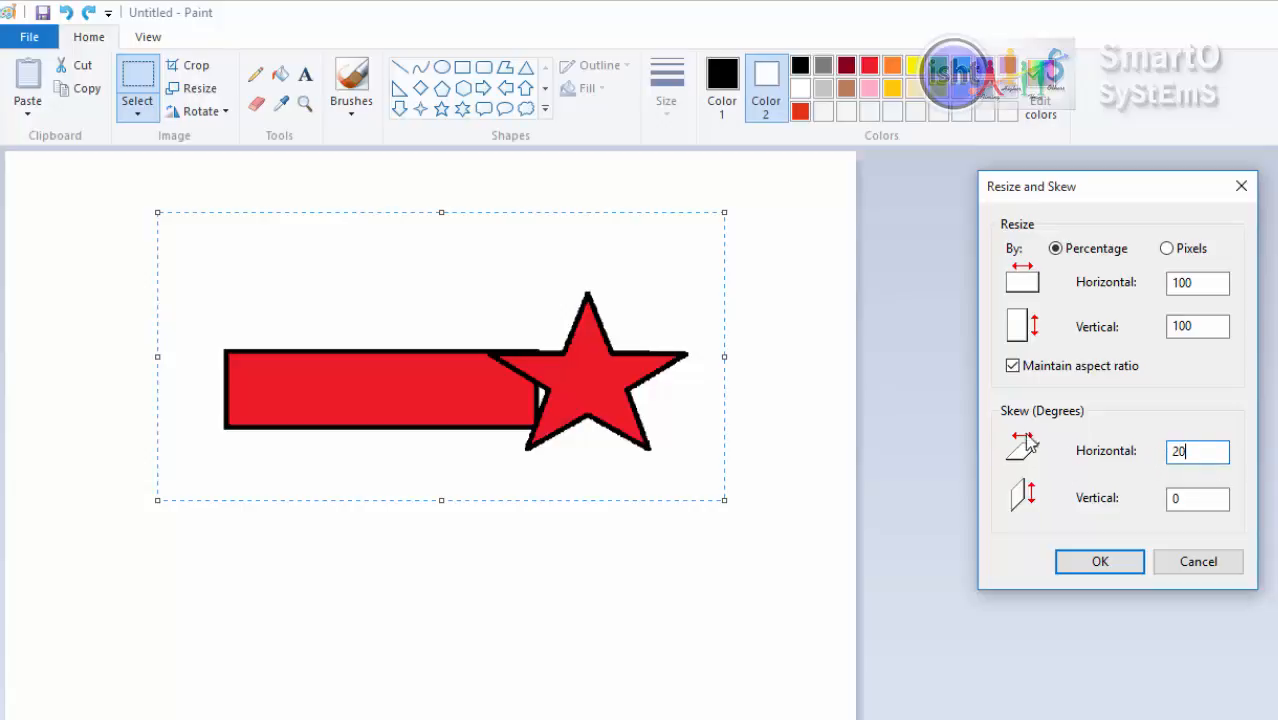
{"action": "left_click", "coordinate": [1064, 558]}
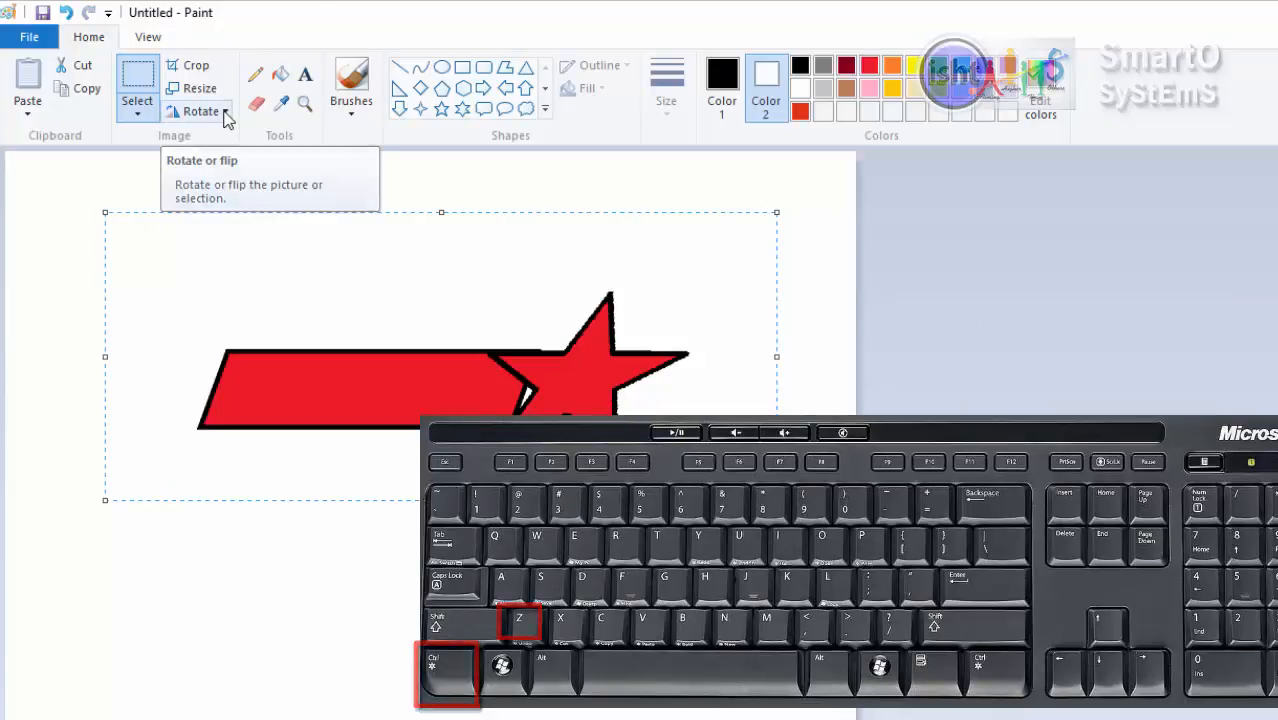
{"action": "key", "text": "ctrl+z"}
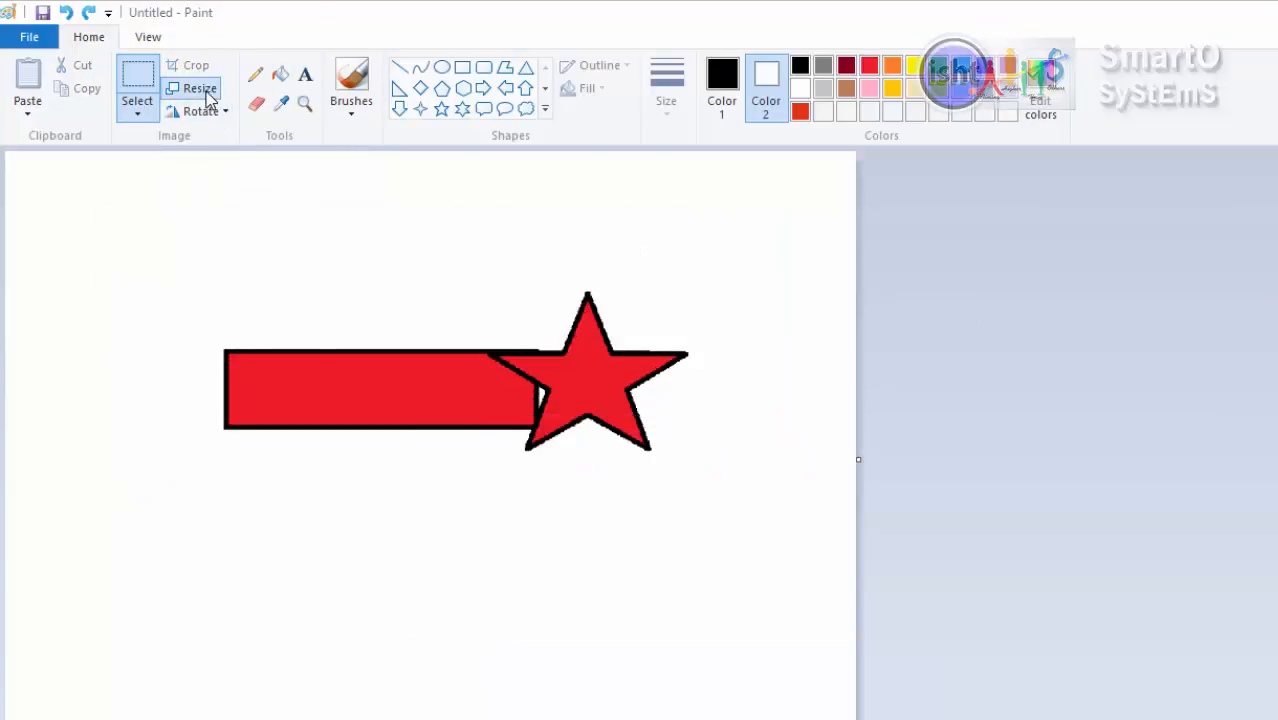
Step: Skew the whole picture 40 degrees vertically, look over the slanted shapes, and undo the skew
{"action": "left_click", "coordinate": [197, 88]}
{"action": "left_click_drag", "start_coordinate": [156, 108], "coordinate": [1001, 215]}
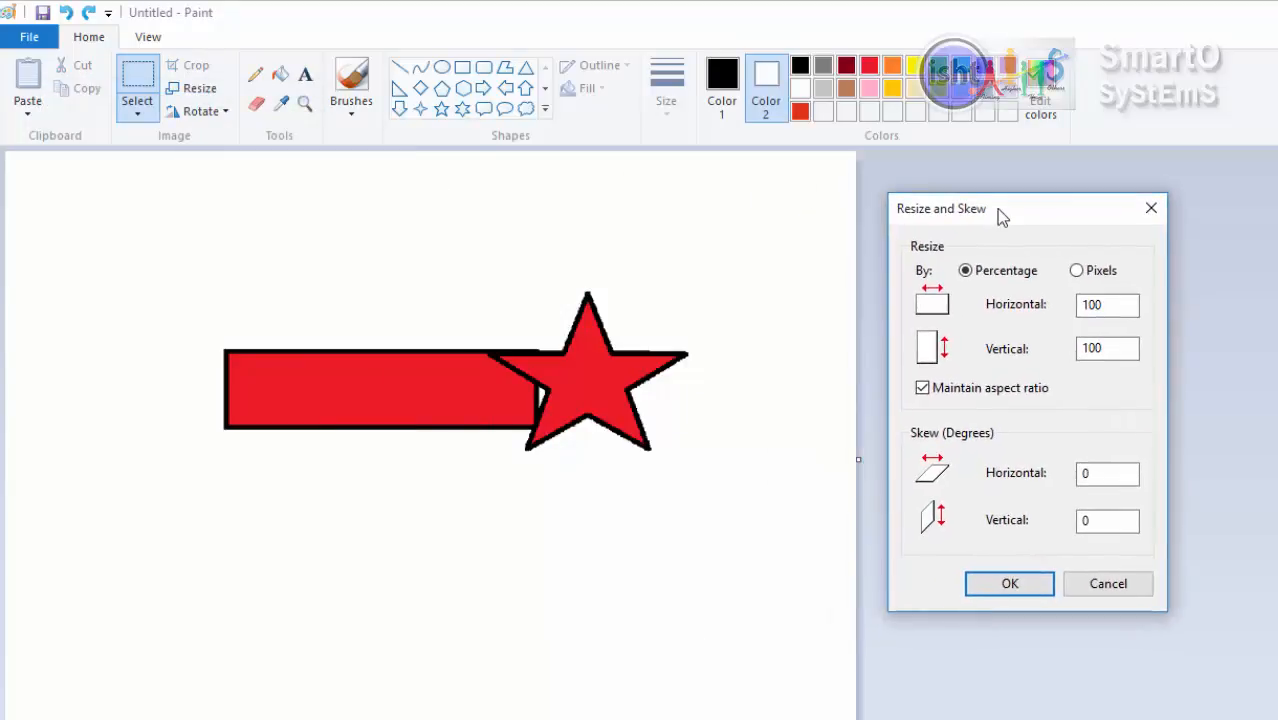
{"action": "left_click_drag", "start_coordinate": [1107, 520], "coordinate": [1071, 521]}
{"action": "type", "text": "40"}
{"action": "left_click", "coordinate": [1030, 588]}
{"action": "scroll", "coordinate": [789, 497], "scroll_direction": "down", "scroll_amount": 3}
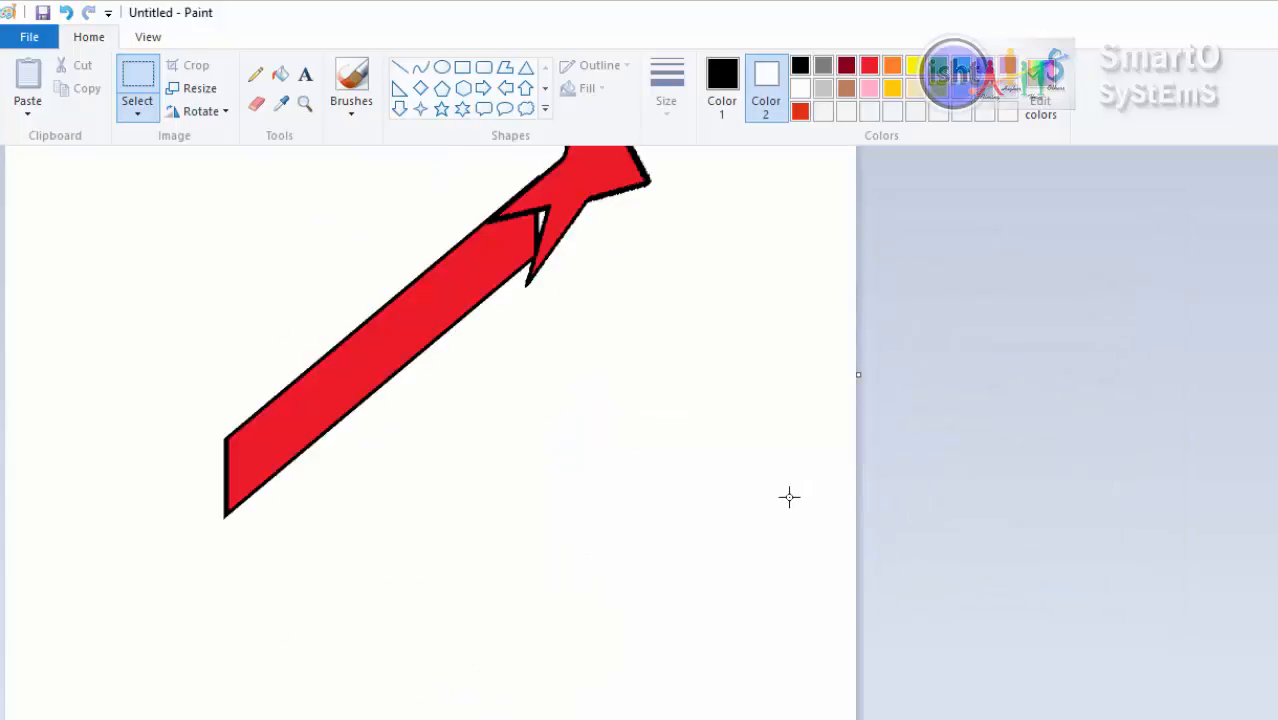
{"action": "scroll", "coordinate": [789, 497], "scroll_direction": "up", "scroll_amount": 3}
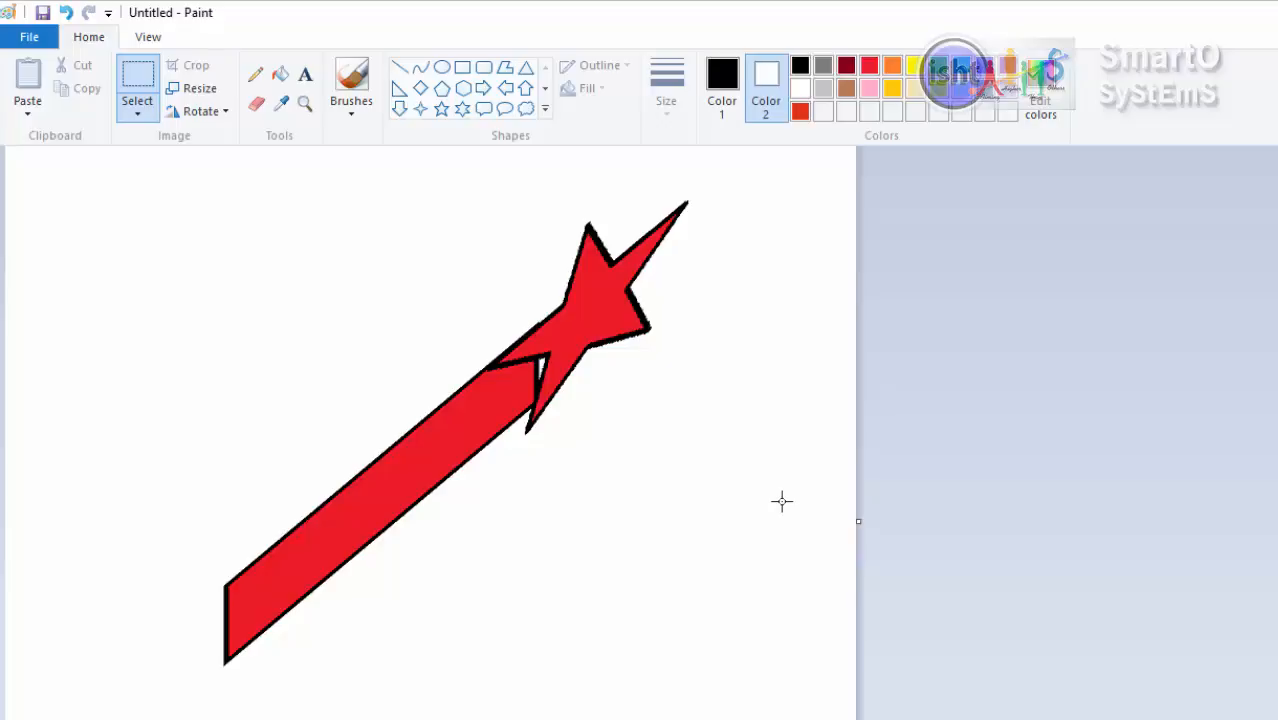
{"action": "key", "text": "ctrl+z"}
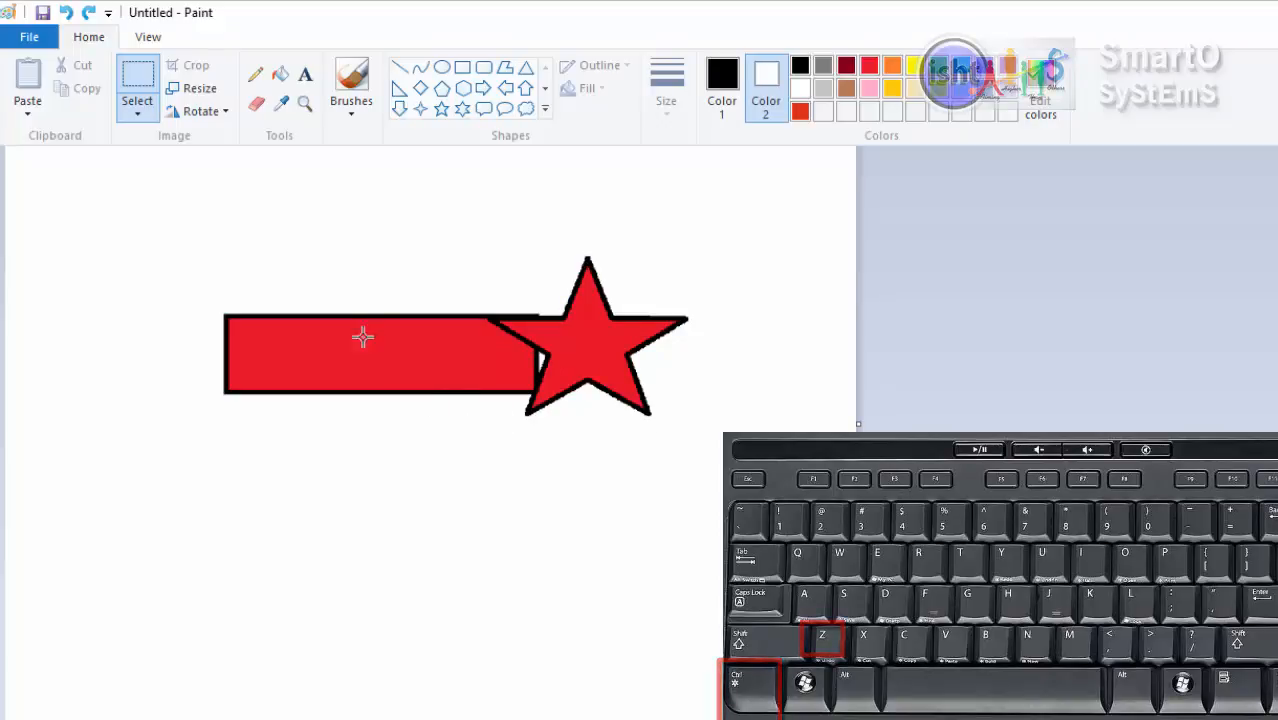
Step: Select the rectangle and star, rotate them right 90°, and rotate them back left 90°
{"action": "left_click", "coordinate": [203, 112]}
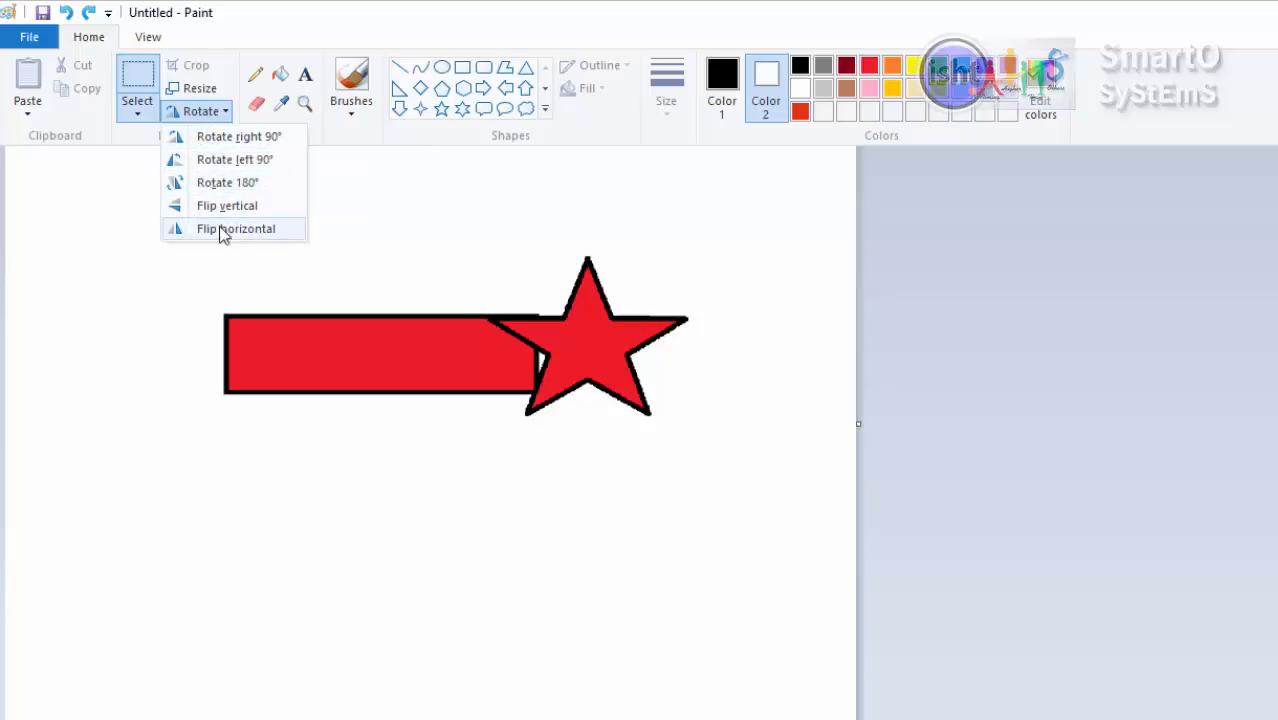
{"action": "left_click", "coordinate": [138, 74]}
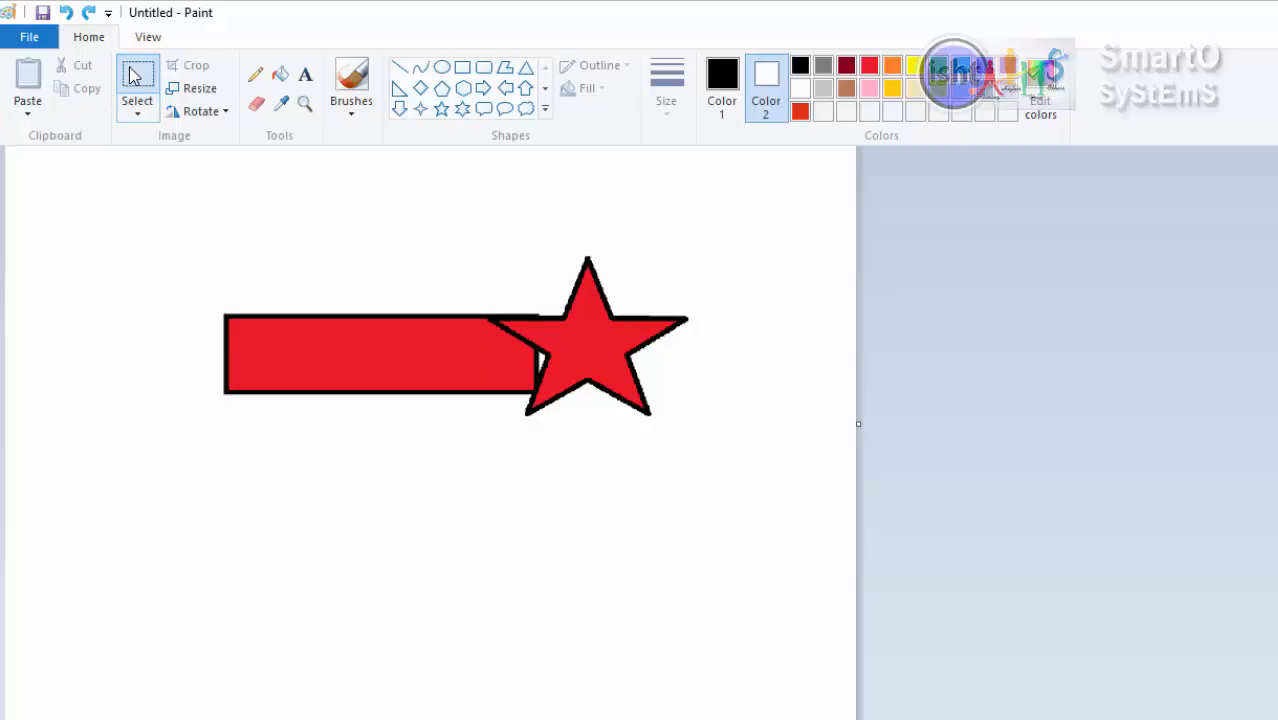
{"action": "left_click_drag", "start_coordinate": [175, 201], "coordinate": [786, 487]}
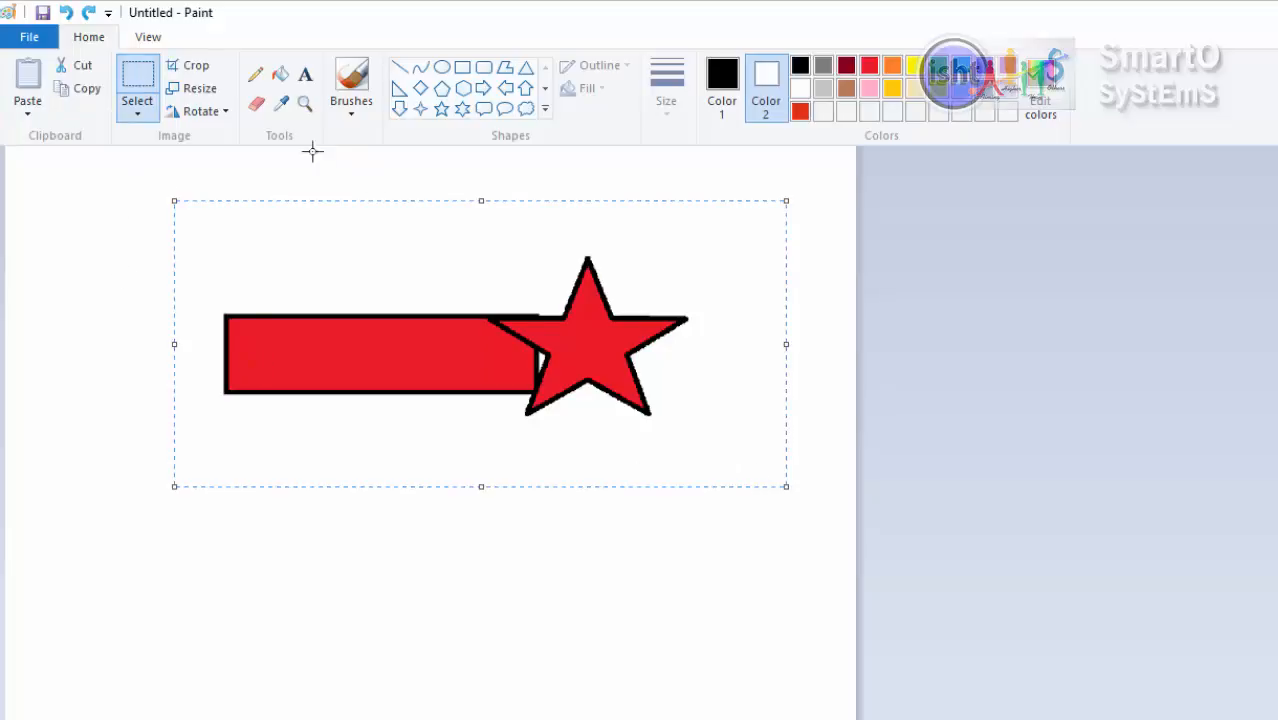
{"action": "left_click", "coordinate": [172, 111]}
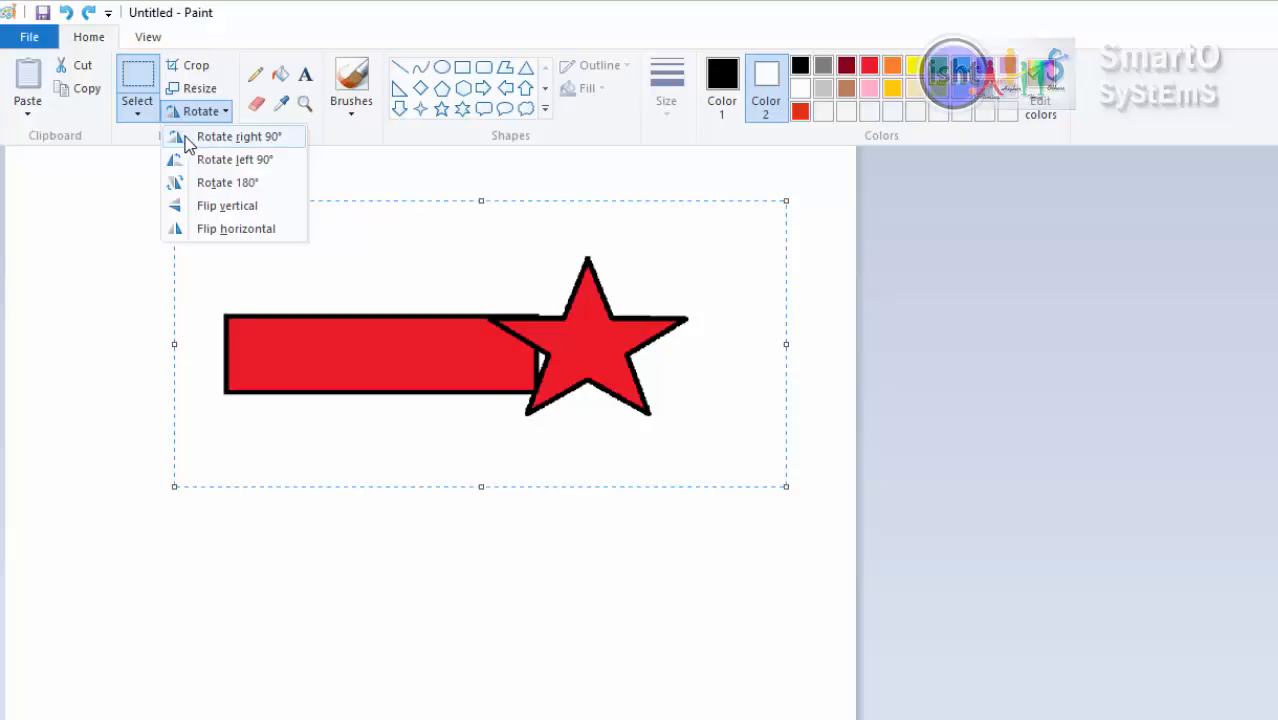
{"action": "left_click", "coordinate": [186, 138]}
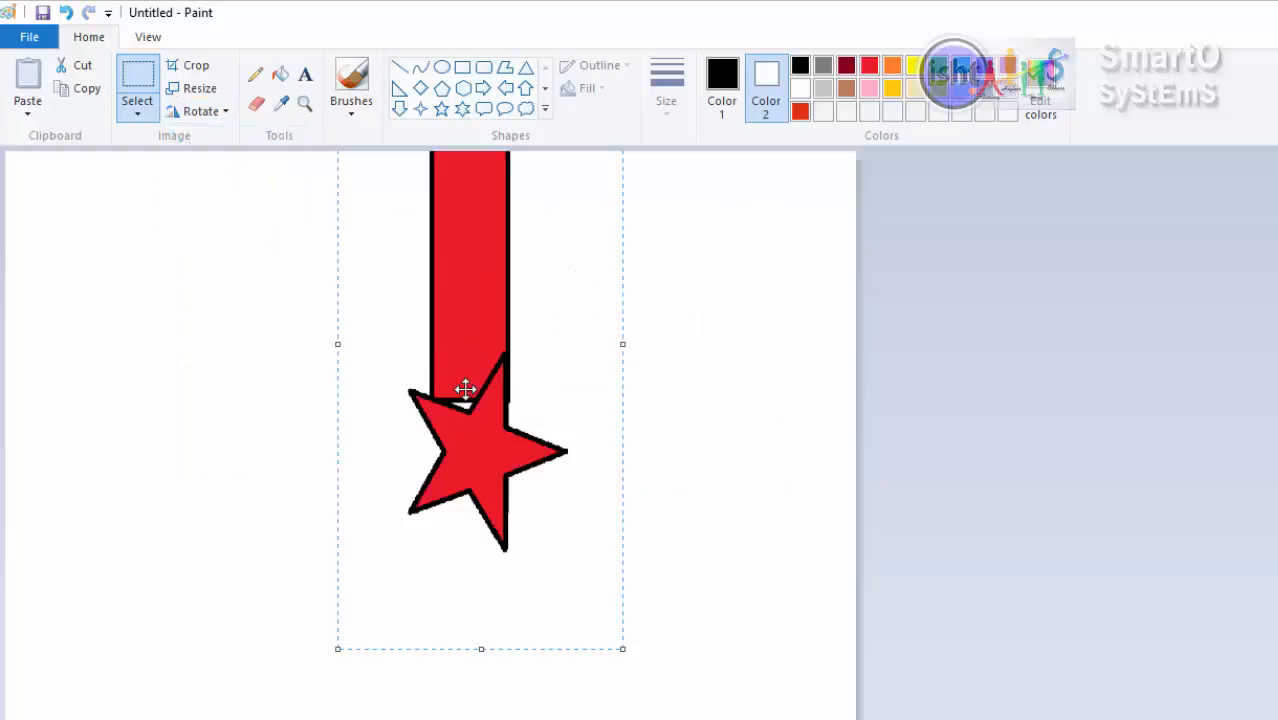
{"action": "scroll", "coordinate": [466, 389], "scroll_direction": "up", "scroll_amount": 1}
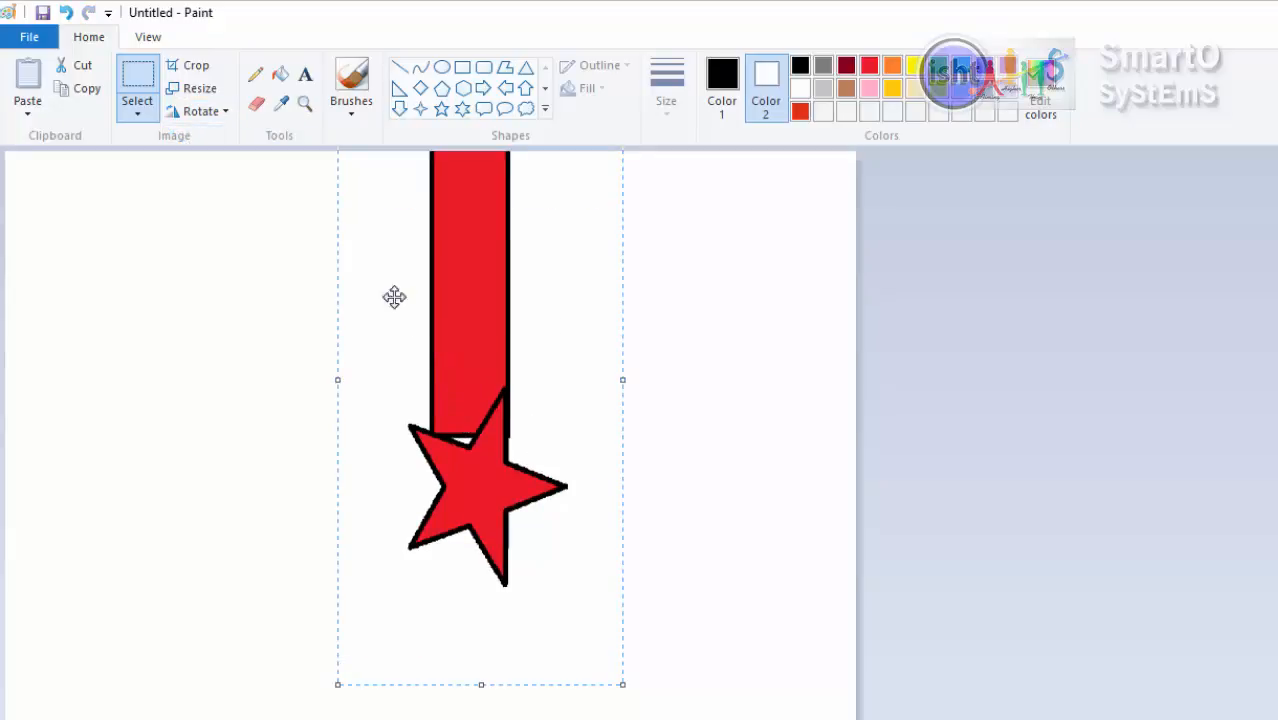
{"action": "left_click", "coordinate": [201, 111]}
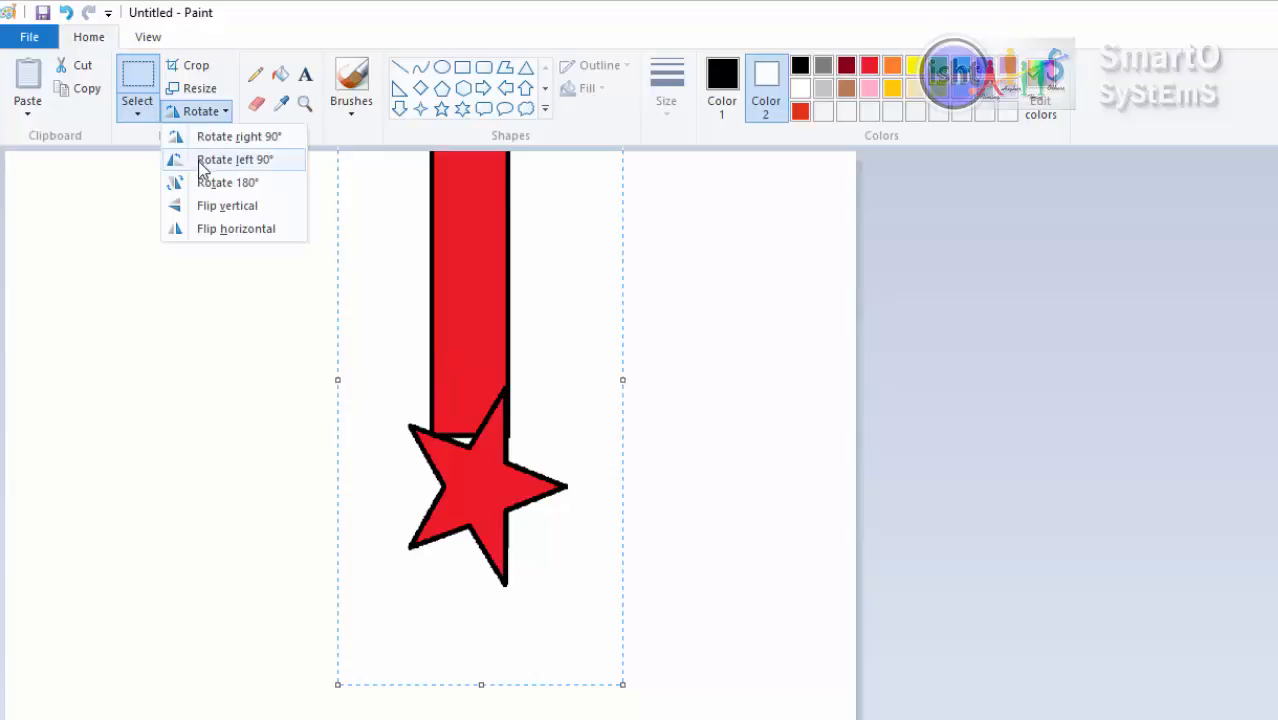
{"action": "left_click", "coordinate": [250, 160]}
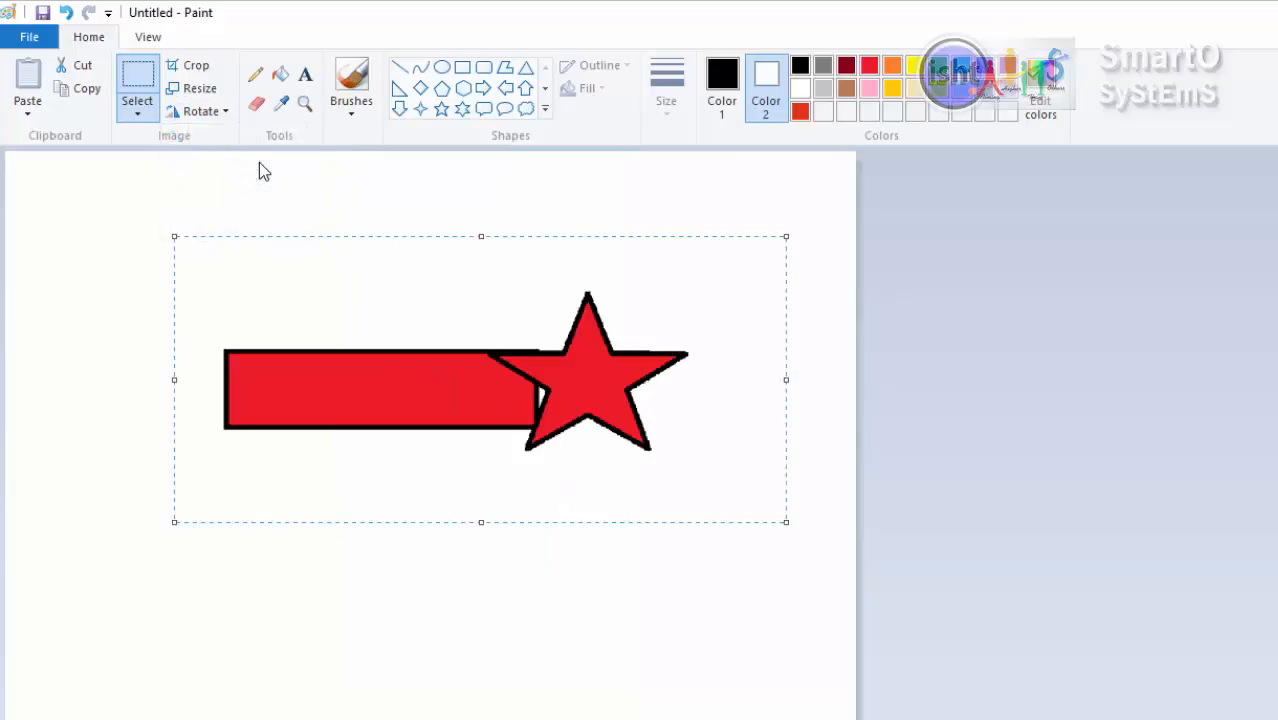
Step: Rotate the selected rectangle and star by 180° and flip them vertically twice
{"action": "left_click", "coordinate": [201, 111]}
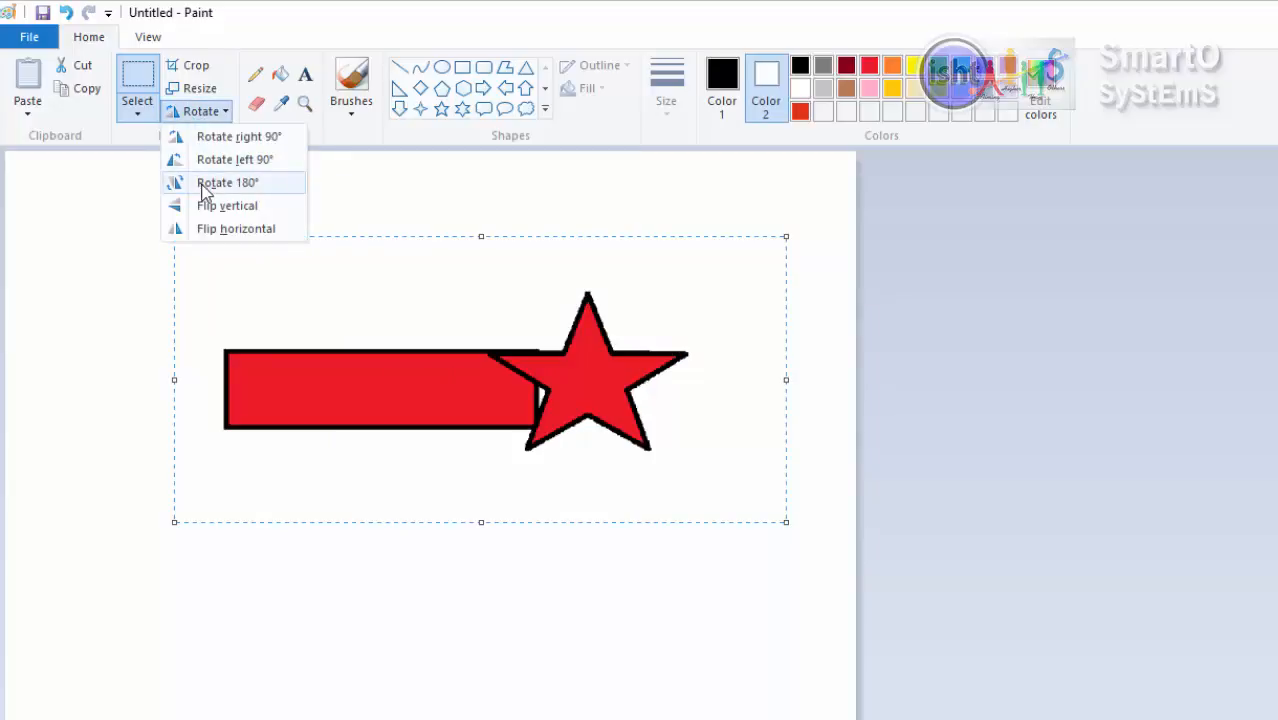
{"action": "left_click", "coordinate": [205, 183]}
{"action": "left_click", "coordinate": [210, 118]}
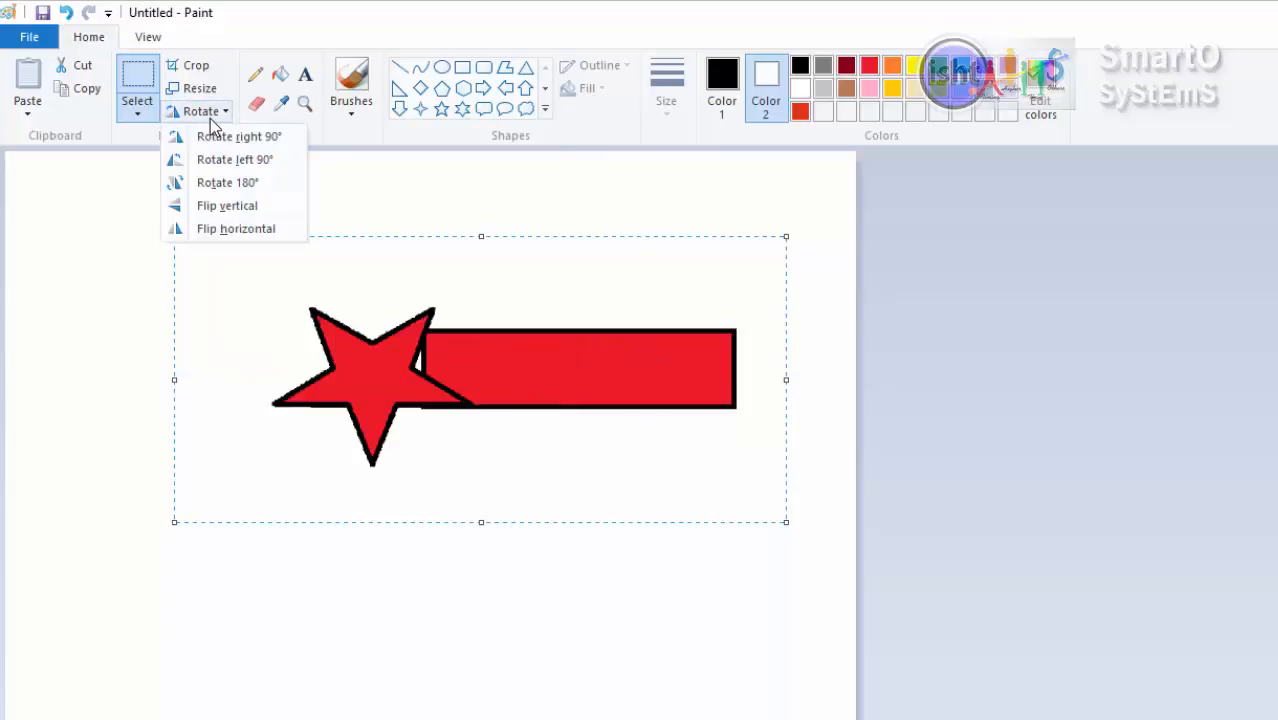
{"action": "left_click", "coordinate": [222, 206]}
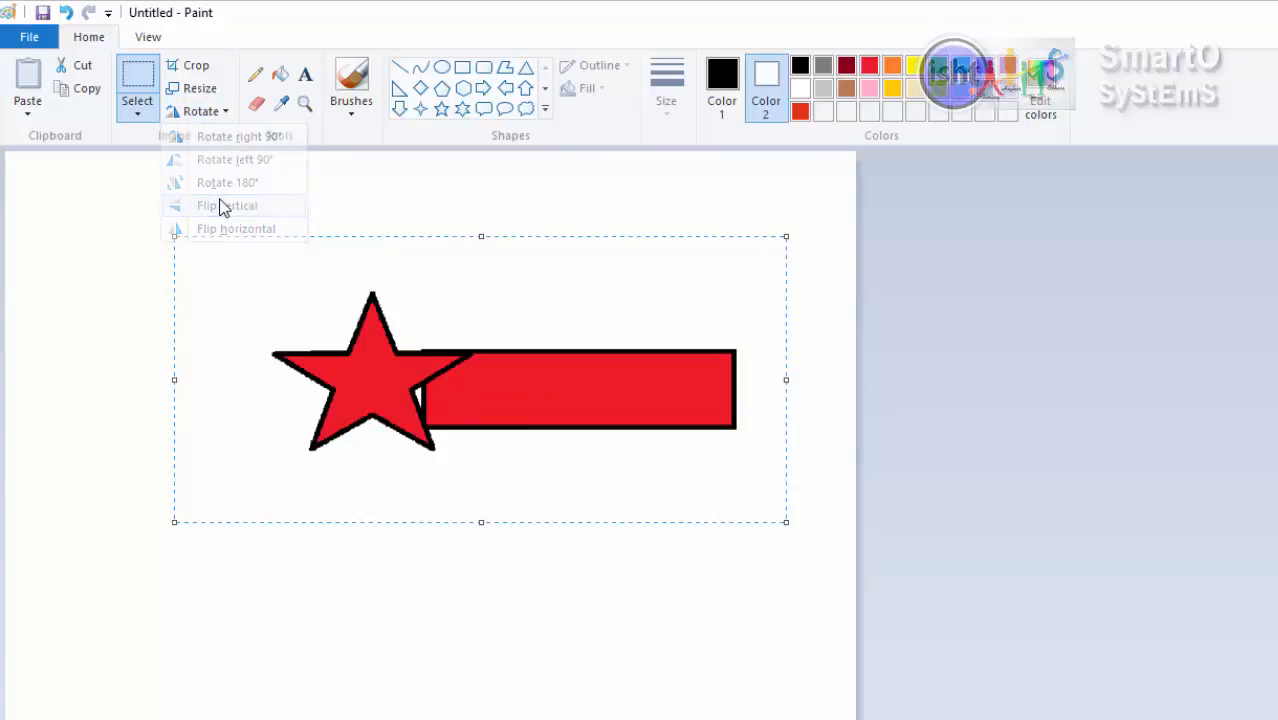
{"action": "left_click", "coordinate": [210, 118]}
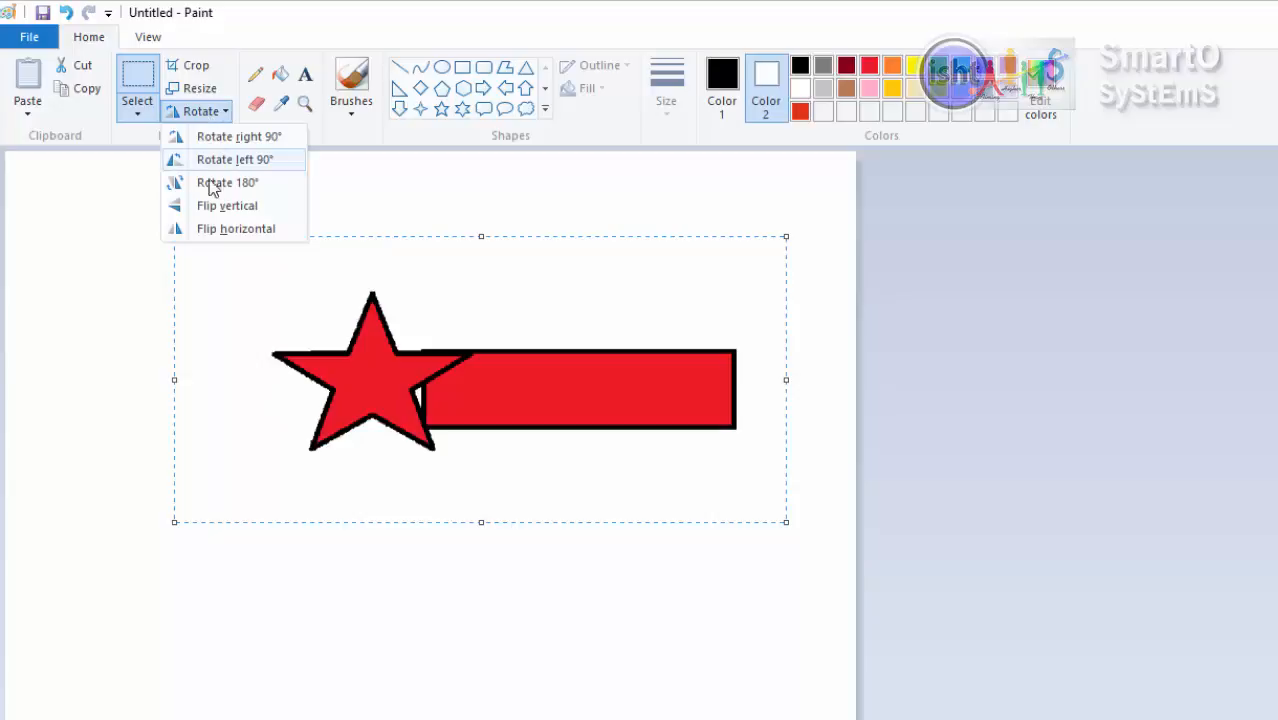
{"action": "left_click", "coordinate": [215, 206]}
Step: Flip the selected rectangle and star horizontally twice
{"action": "left_click", "coordinate": [208, 118]}
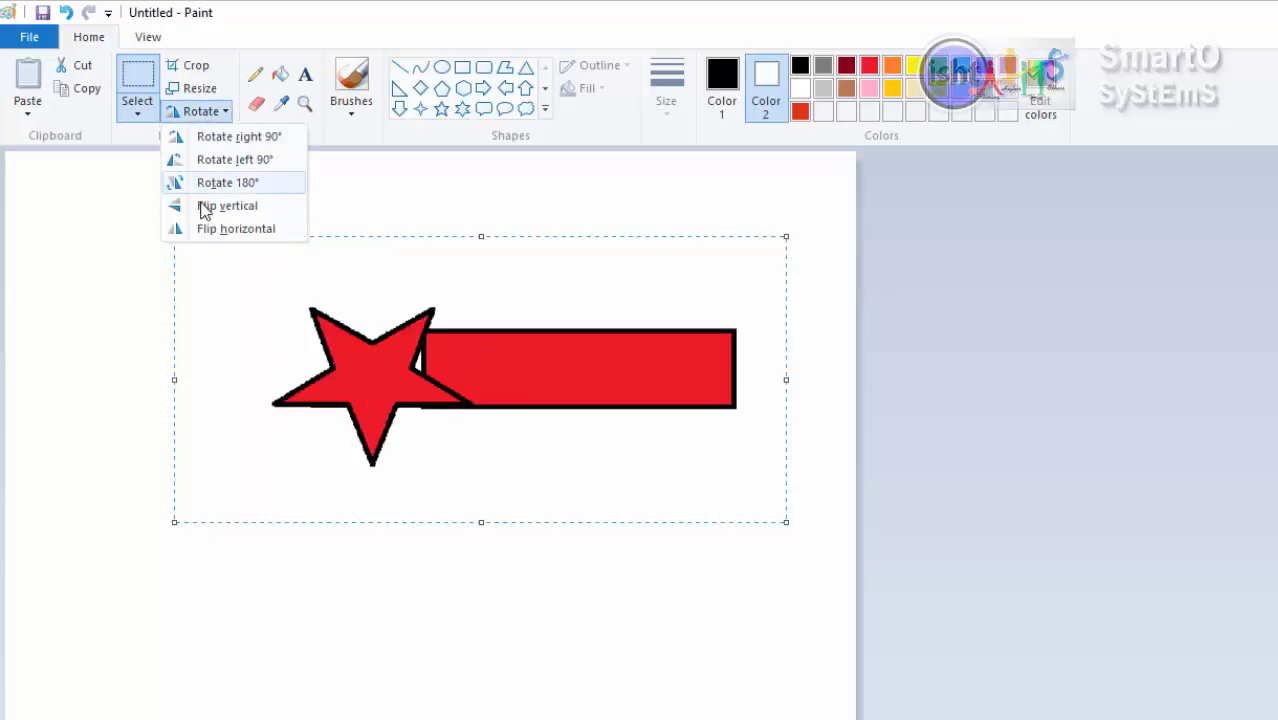
{"action": "left_click", "coordinate": [210, 229]}
{"action": "left_click", "coordinate": [207, 116]}
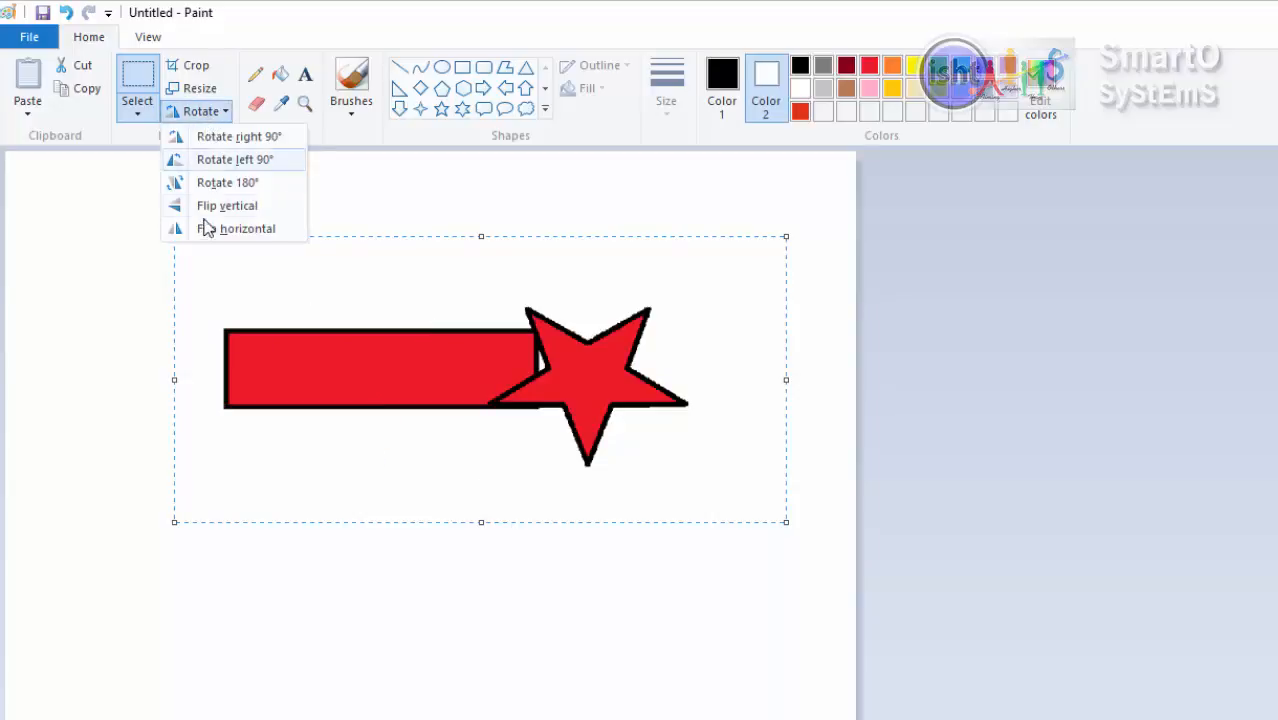
{"action": "left_click", "coordinate": [210, 229]}
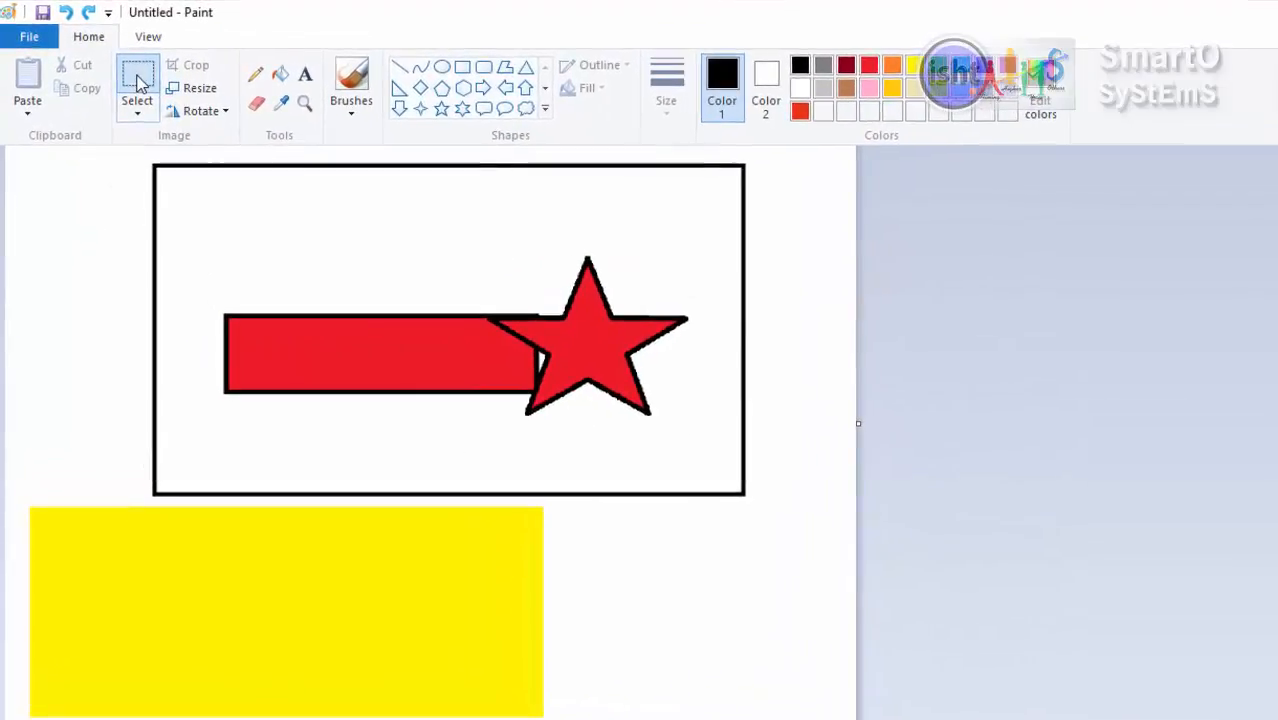
Step: Enclose the star in a rectangular selection, try moving it slightly to the left, and deselect it
{"action": "left_click", "coordinate": [145, 90]}
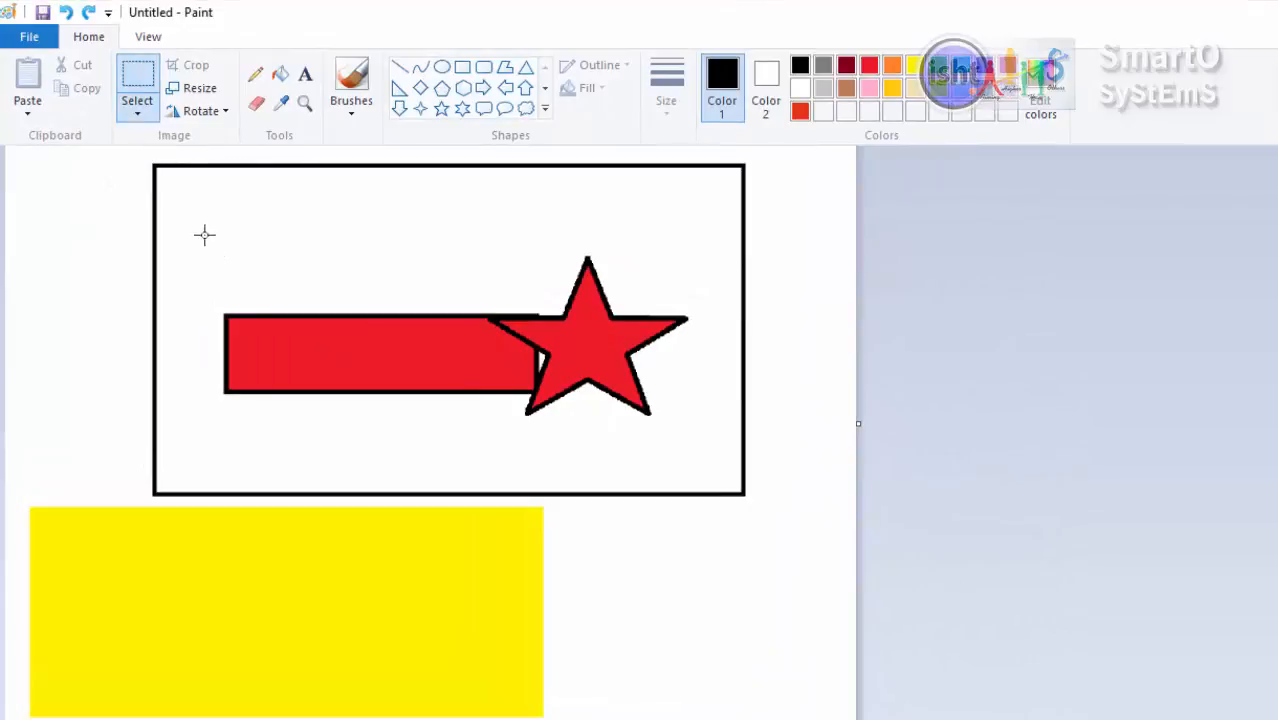
{"action": "left_click_drag", "start_coordinate": [440, 229], "coordinate": [687, 468]}
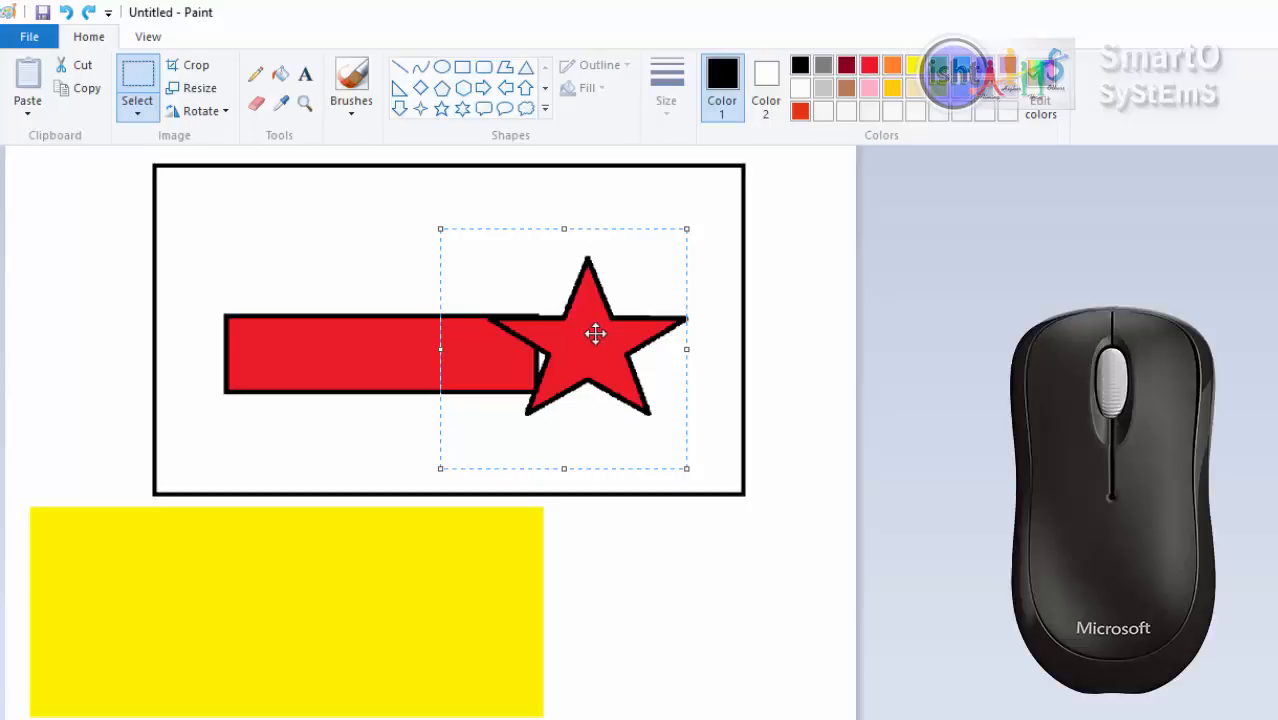
{"action": "mouse_move", "coordinate": [596, 331]}
{"action": "left_mouse_down"}
{"action": "mouse_move", "coordinate": [576, 491]}
{"action": "mouse_move", "coordinate": [516, 536]}
{"action": "mouse_move", "coordinate": [276, 553]}
{"action": "mouse_move", "coordinate": [165, 225]}
{"action": "mouse_move", "coordinate": [440, 222]}
{"action": "mouse_move", "coordinate": [655, 320]}
{"action": "mouse_move", "coordinate": [587, 331]}
{"action": "left_mouse_up"}
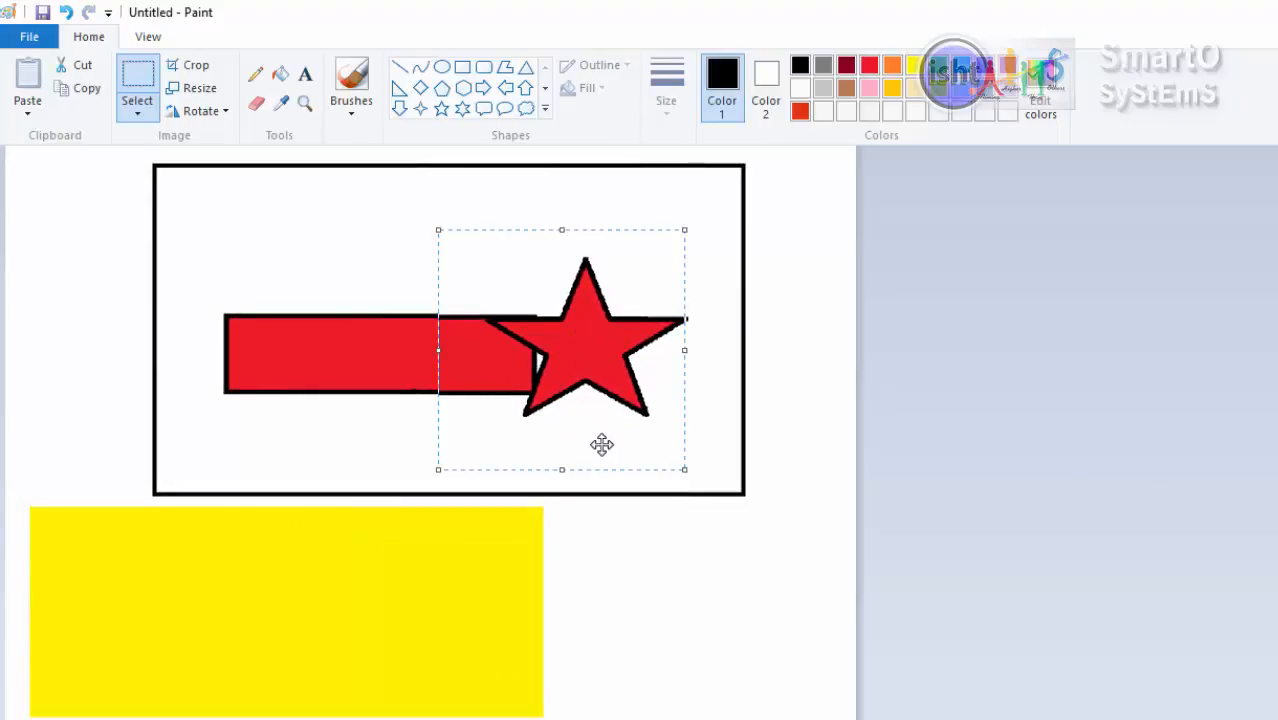
{"action": "left_click", "coordinate": [601, 445]}
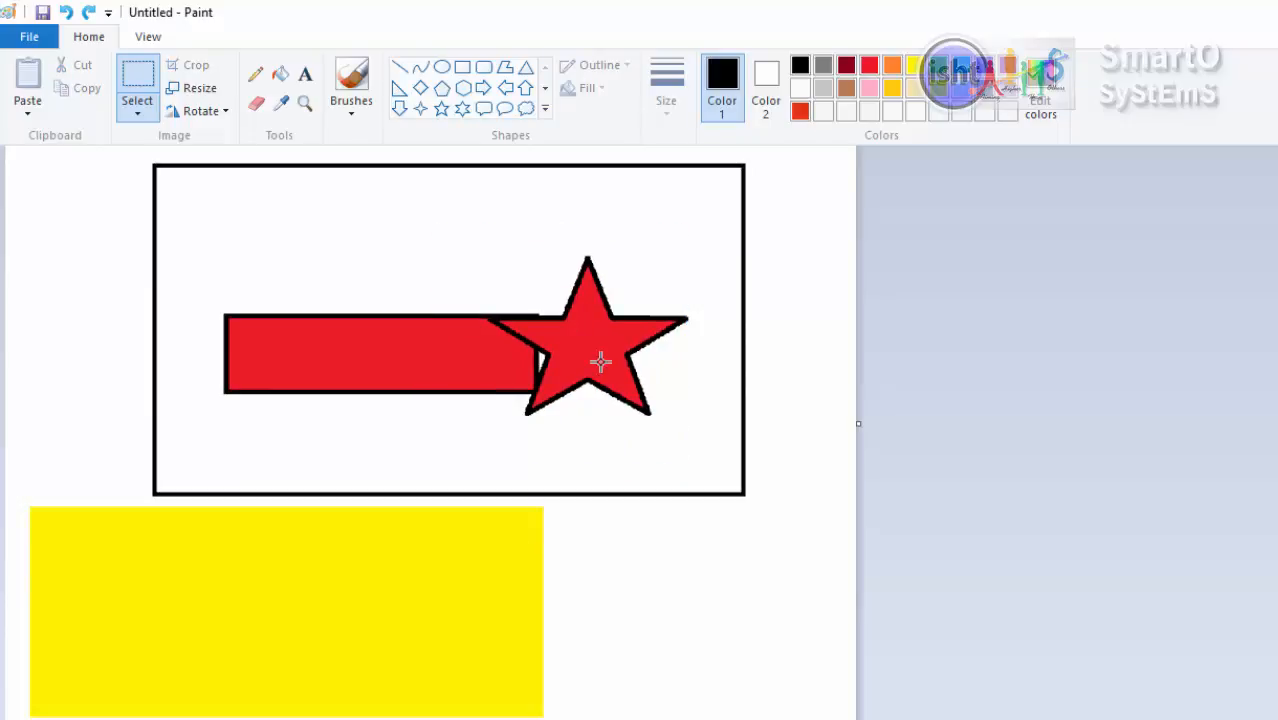
Step: Outline the star with a free-form selection, try moving it slightly to the lower right, and deselect it
{"action": "left_click", "coordinate": [138, 117]}
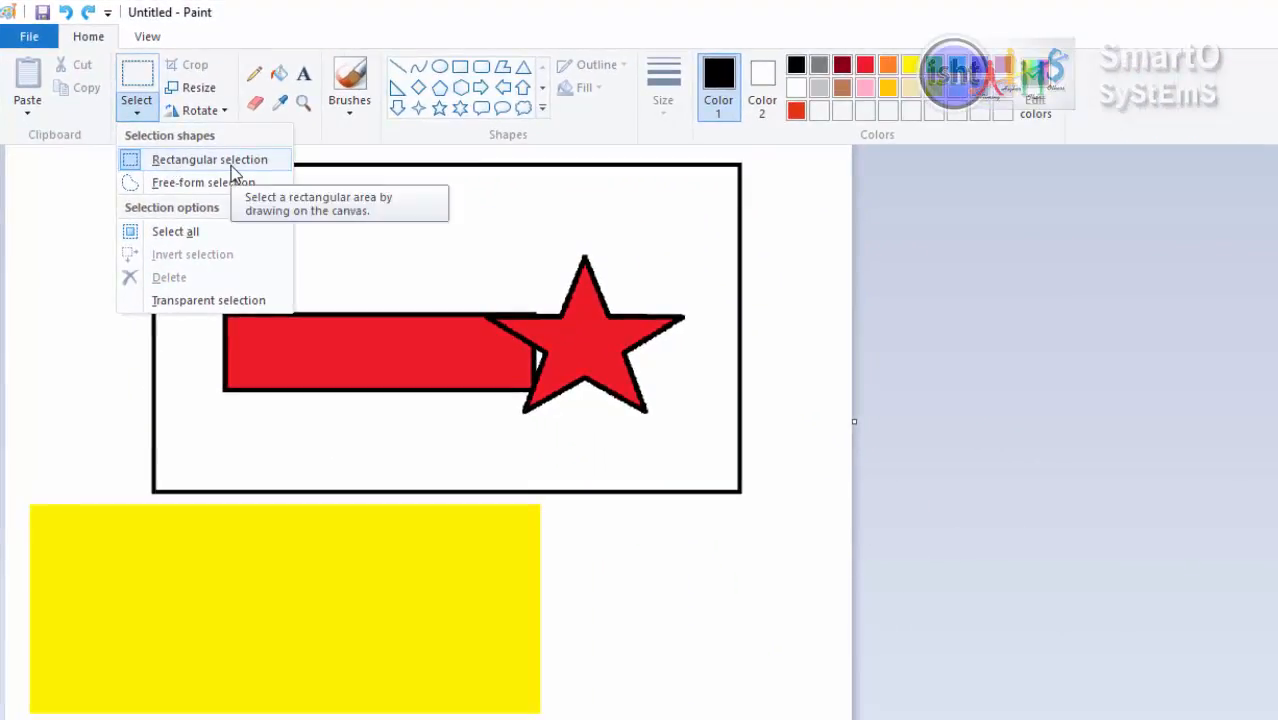
{"action": "left_click", "coordinate": [204, 183]}
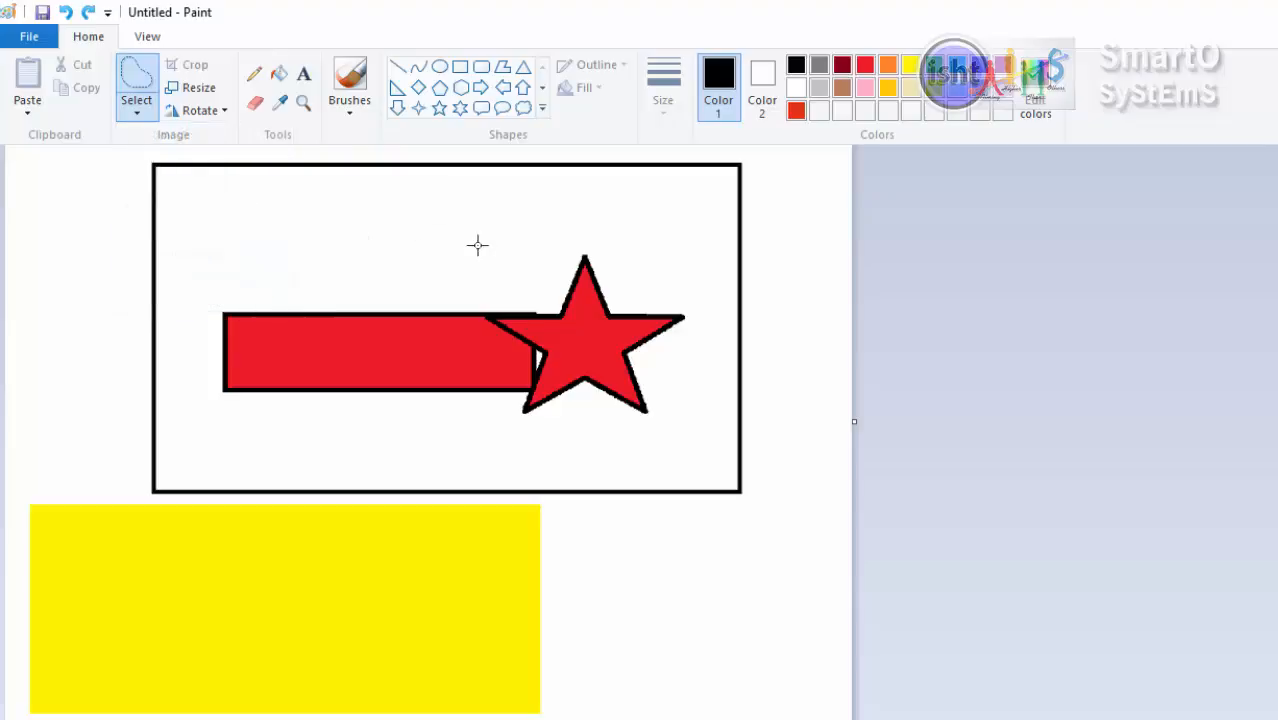
{"action": "mouse_move", "coordinate": [587, 228]}
{"action": "left_mouse_down"}
{"action": "mouse_move", "coordinate": [524, 266]}
{"action": "mouse_move", "coordinate": [512, 333]}
{"action": "mouse_move", "coordinate": [561, 403]}
{"action": "mouse_move", "coordinate": [707, 357]}
{"action": "mouse_move", "coordinate": [670, 251]}
{"action": "mouse_move", "coordinate": [553, 241]}
{"action": "mouse_move", "coordinate": [505, 268]}
{"action": "left_mouse_up"}
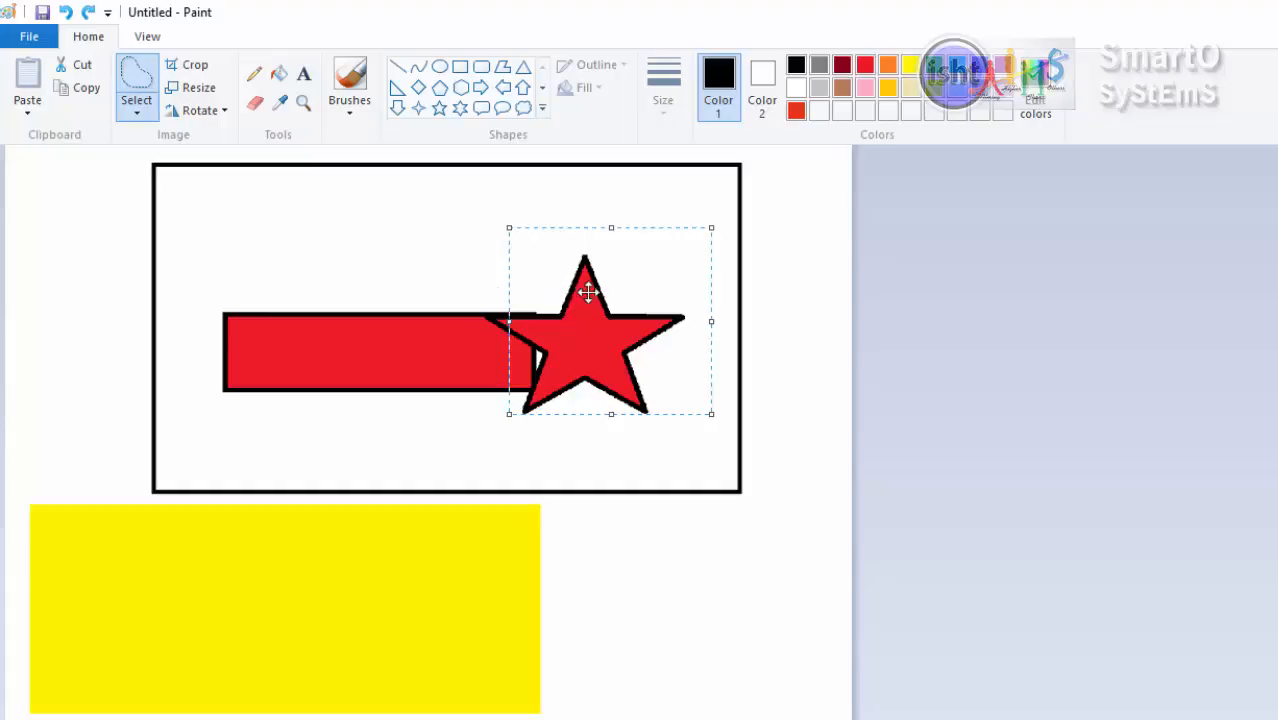
{"action": "mouse_move", "coordinate": [590, 310]}
{"action": "left_mouse_down"}
{"action": "mouse_move", "coordinate": [488, 579]}
{"action": "mouse_move", "coordinate": [651, 434]}
{"action": "mouse_move", "coordinate": [645, 274]}
{"action": "mouse_move", "coordinate": [605, 305]}
{"action": "mouse_move", "coordinate": [621, 297]}
{"action": "mouse_move", "coordinate": [494, 271]}
{"action": "mouse_move", "coordinate": [385, 548]}
{"action": "mouse_move", "coordinate": [405, 602]}
{"action": "mouse_move", "coordinate": [593, 313]}
{"action": "left_mouse_up"}
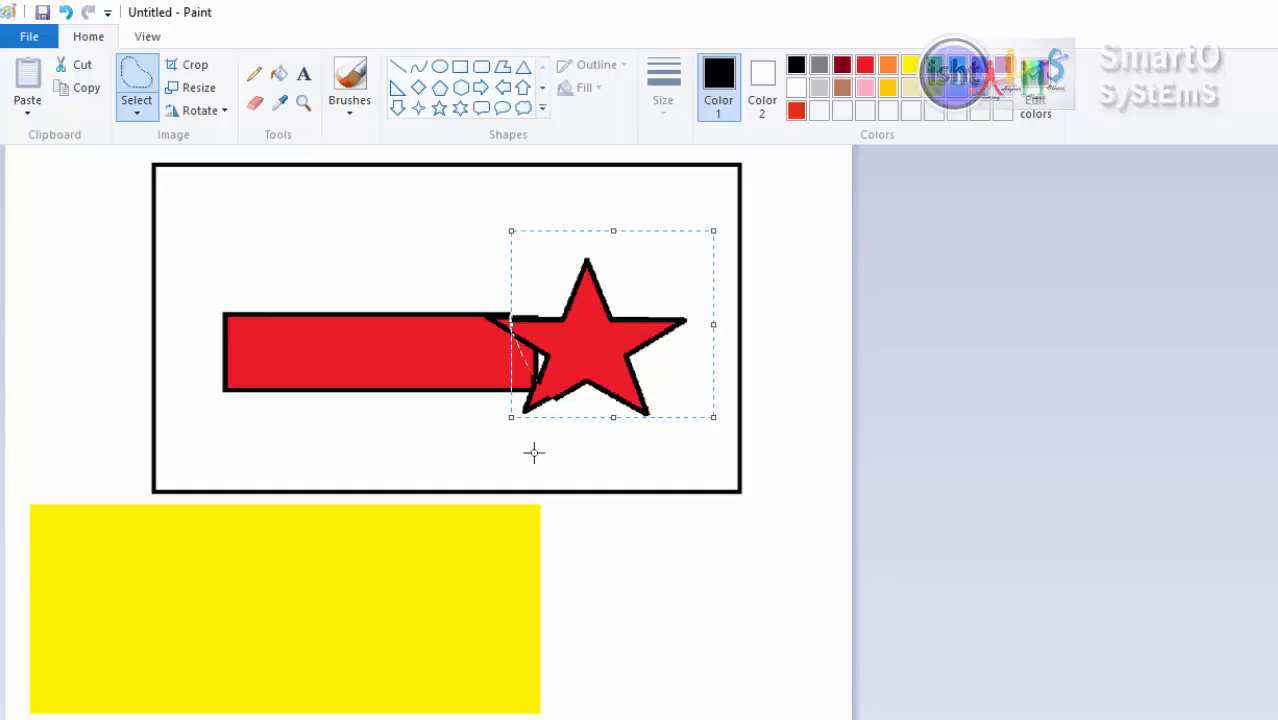
{"action": "left_click", "coordinate": [533, 453]}
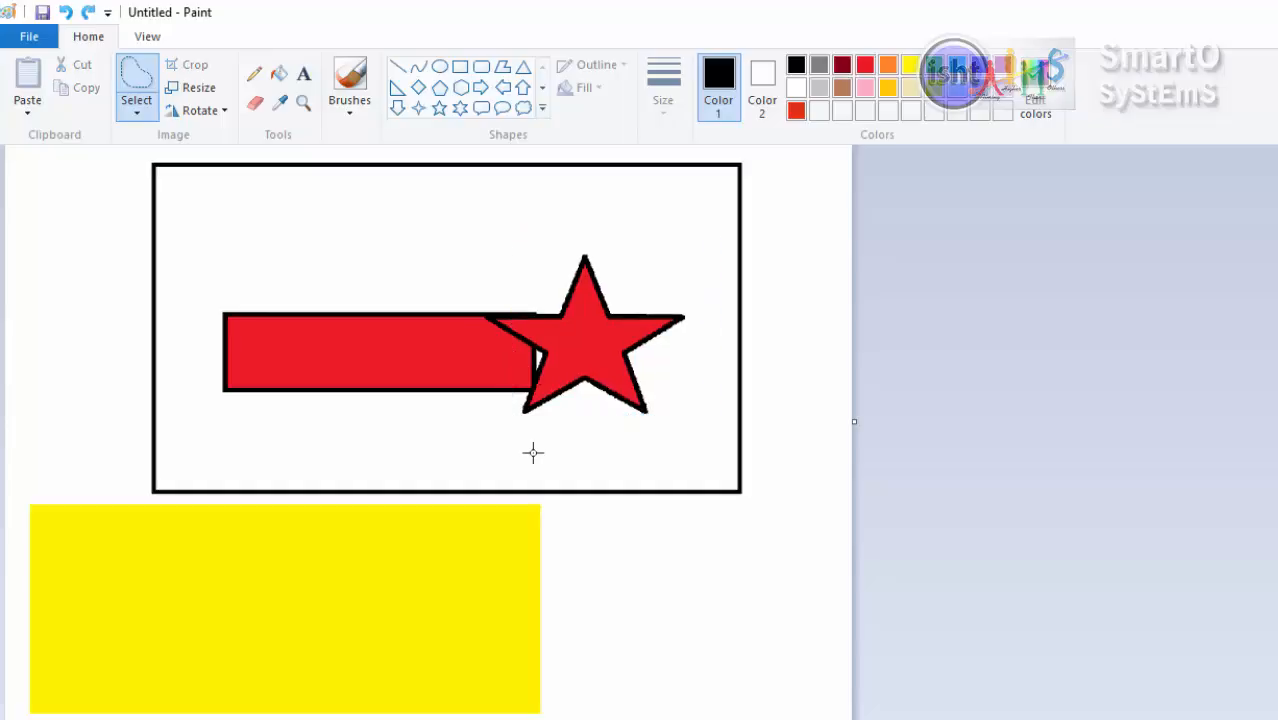
Step: Select the entire picture, delete it, and undo the deletion
{"action": "left_click", "coordinate": [138, 118]}
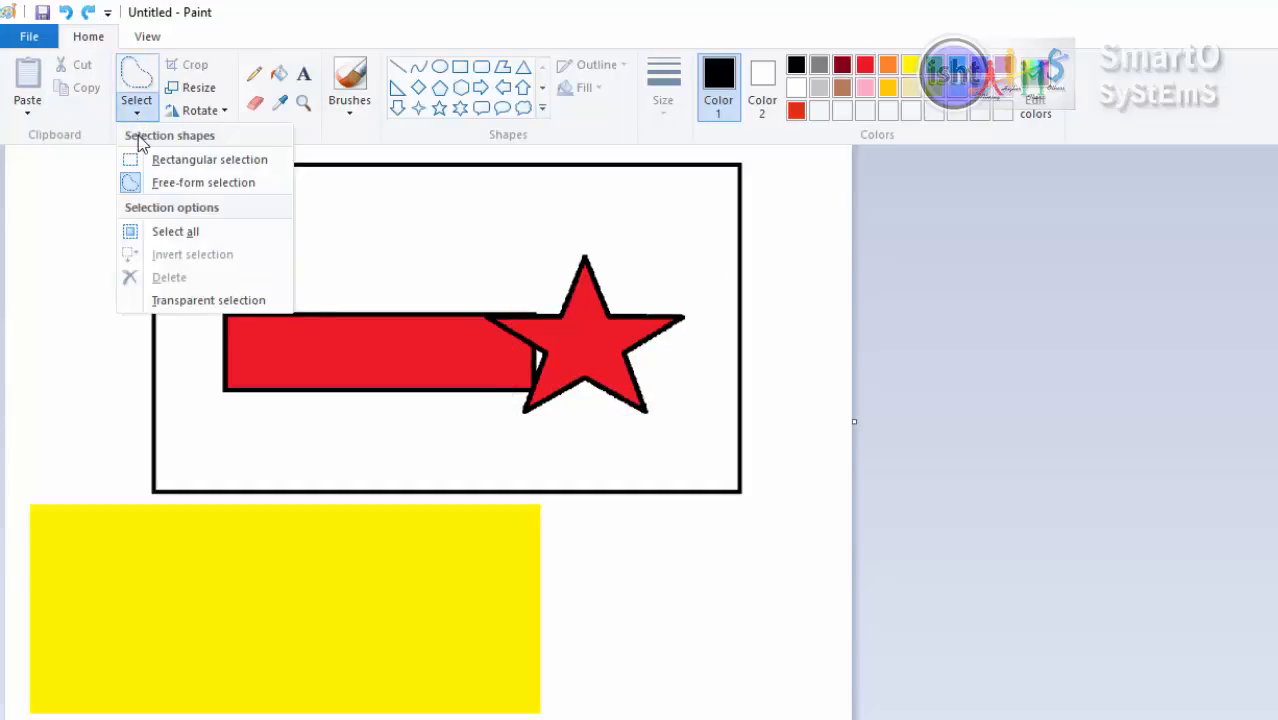
{"action": "left_click", "coordinate": [184, 239]}
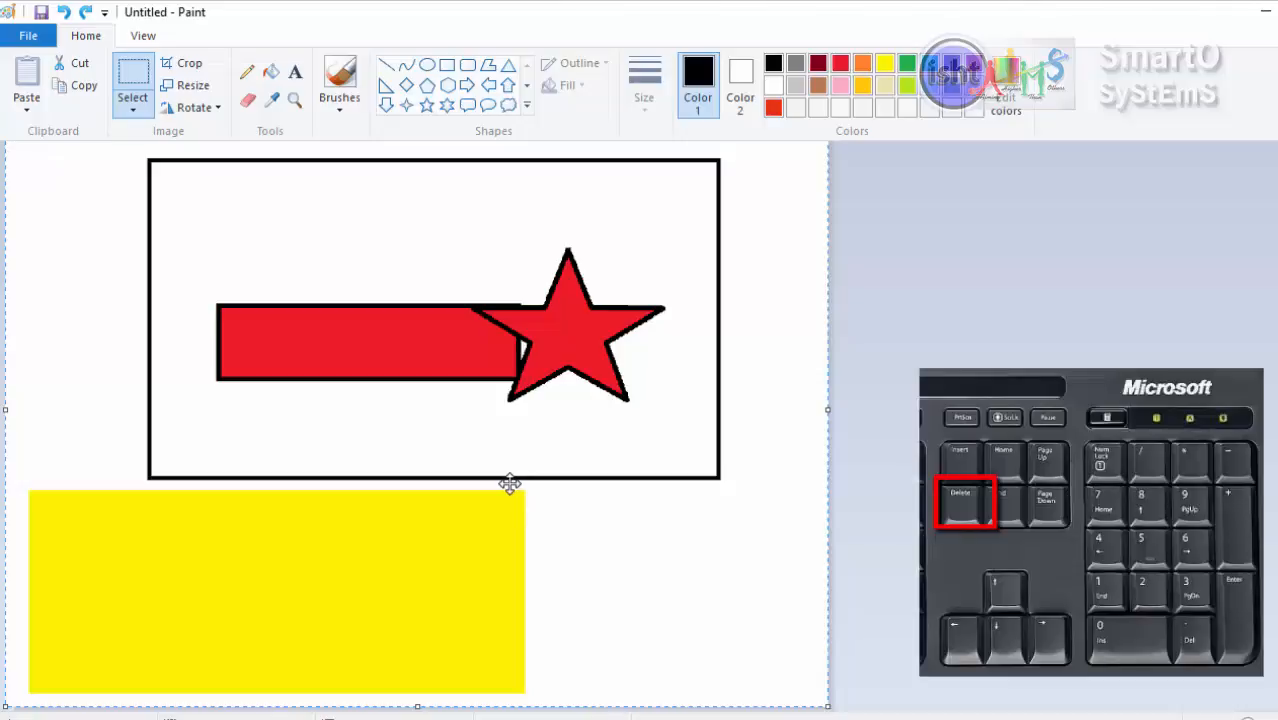
{"action": "key", "text": "Delete"}
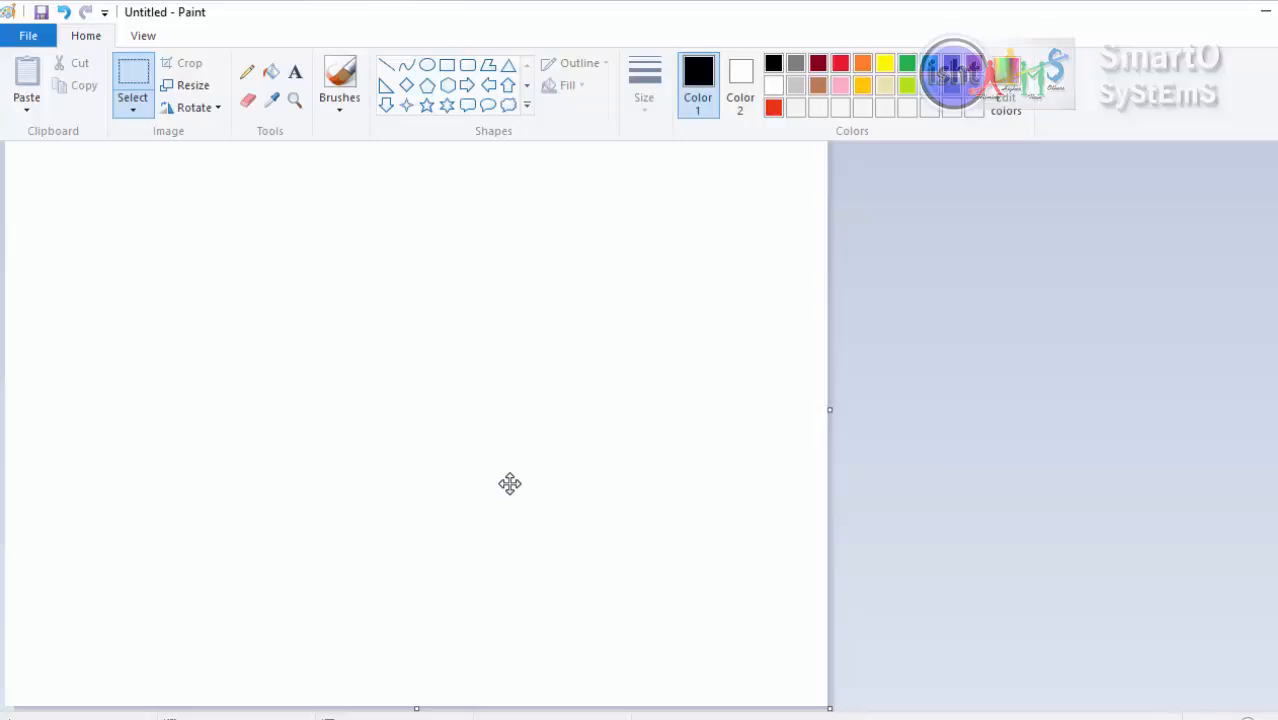
{"action": "key", "text": "ctrl+z"}
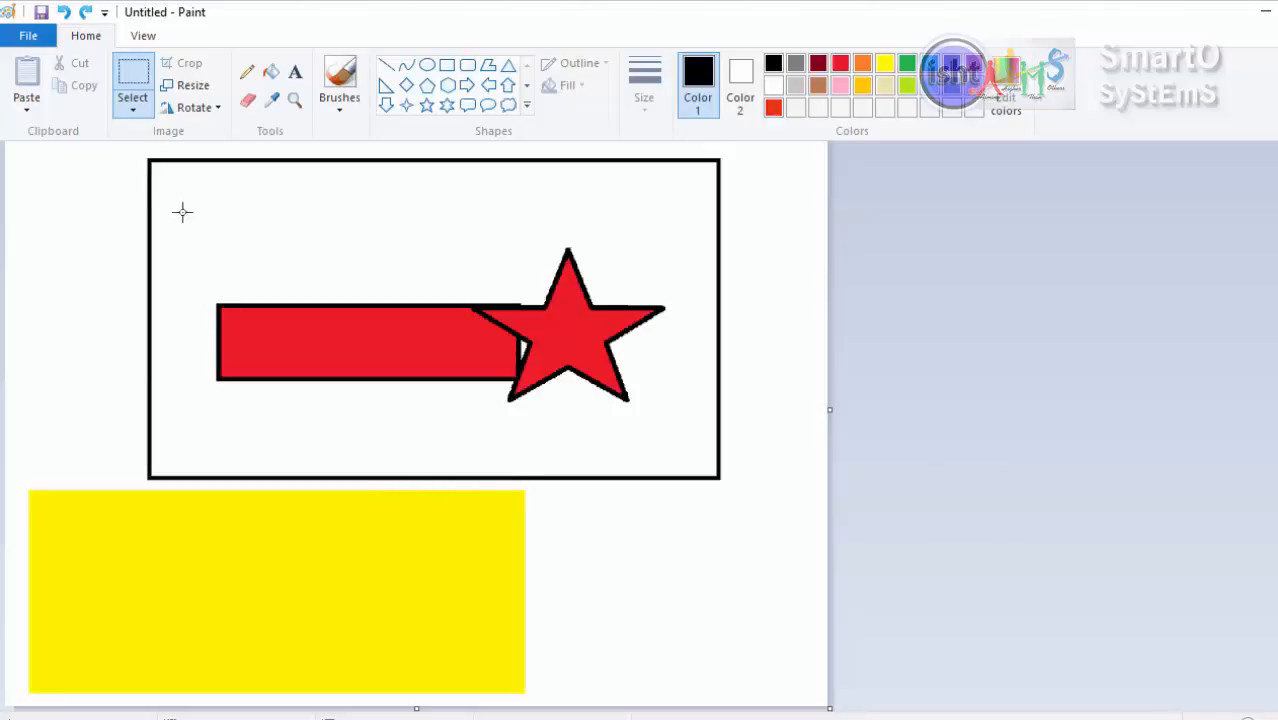
Step: Make a rectangular selection over the red rectangle's end and most of the star, and invert the selection
{"action": "left_click", "coordinate": [137, 114]}
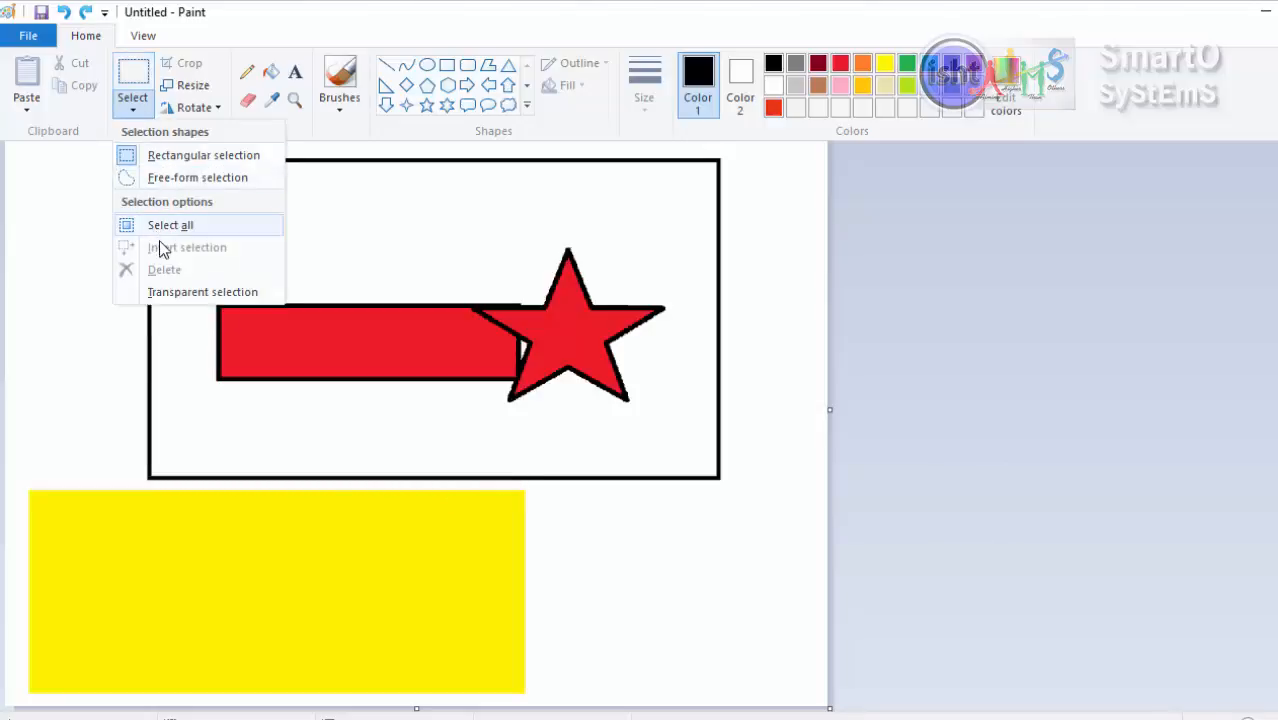
{"action": "left_click", "coordinate": [405, 227]}
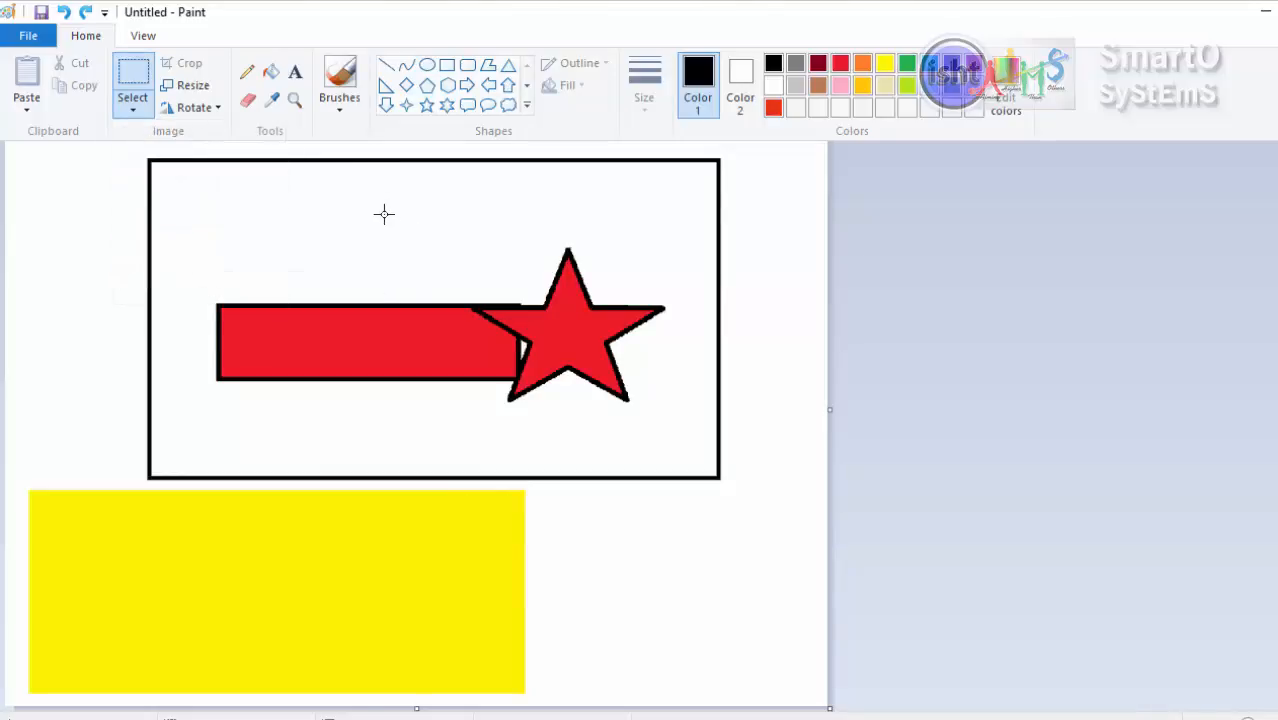
{"action": "left_click_drag", "start_coordinate": [383, 214], "coordinate": [601, 452]}
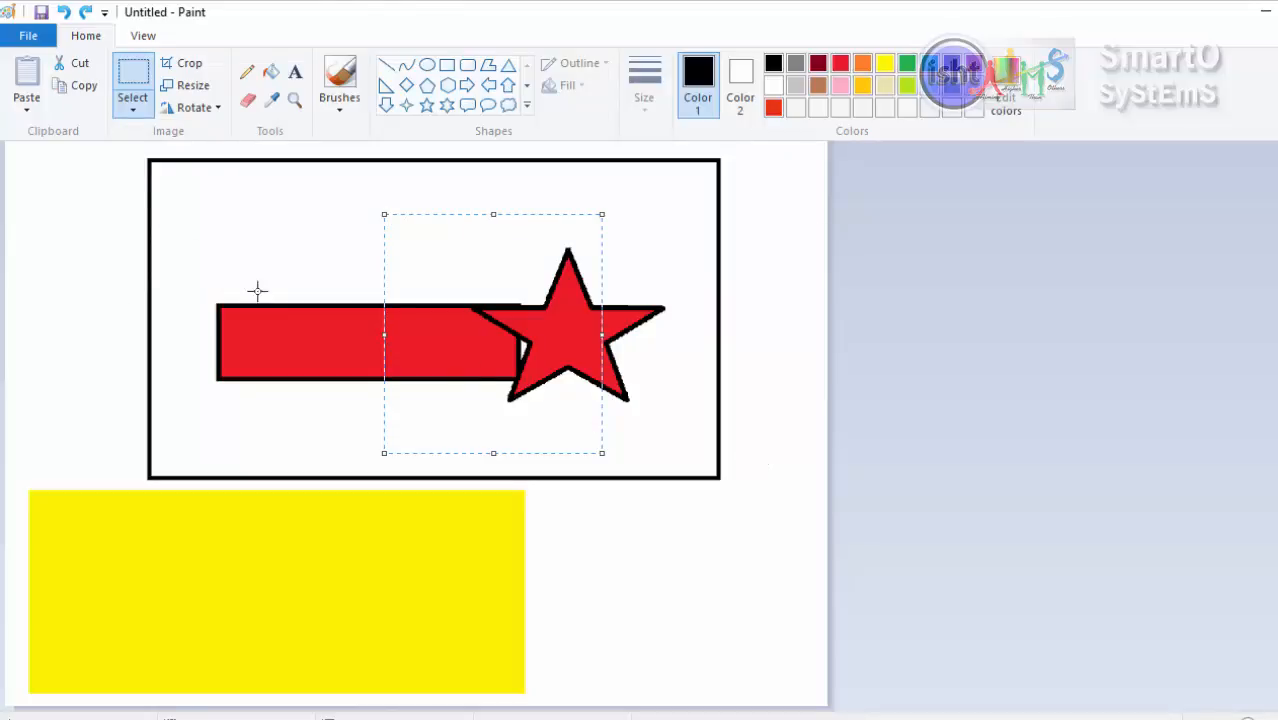
{"action": "left_click", "coordinate": [141, 108]}
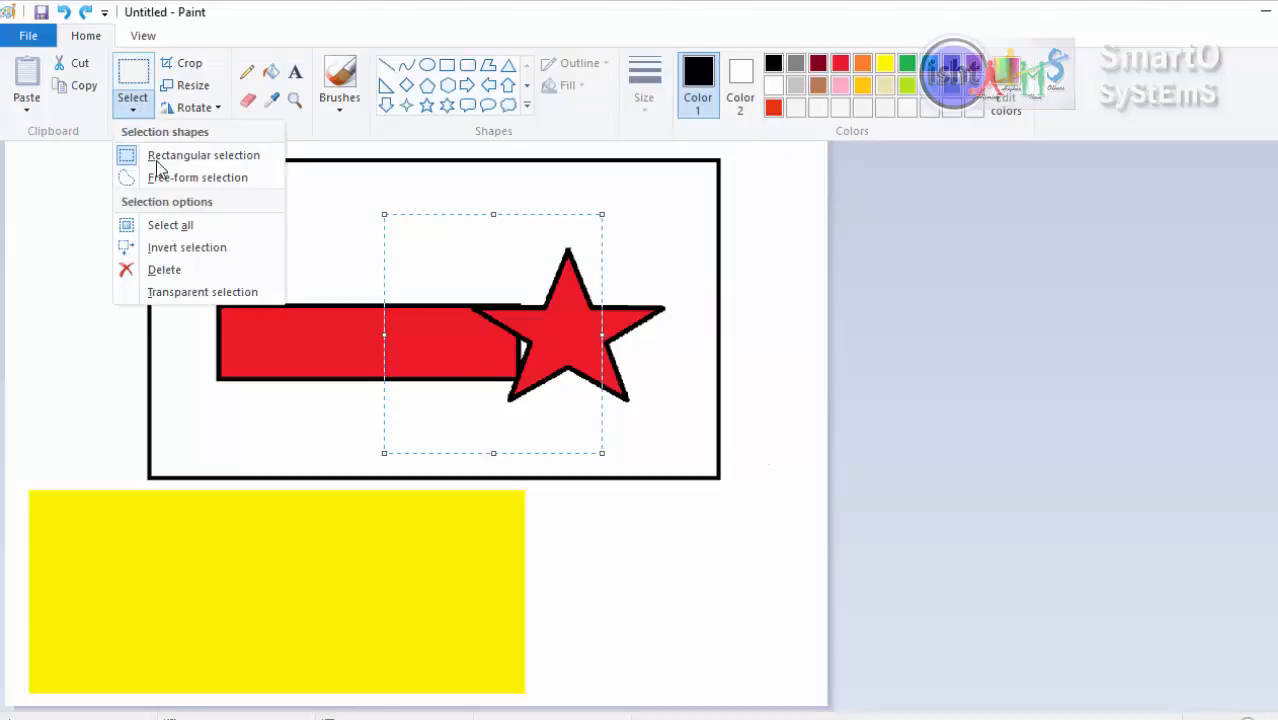
{"action": "left_click", "coordinate": [180, 247]}
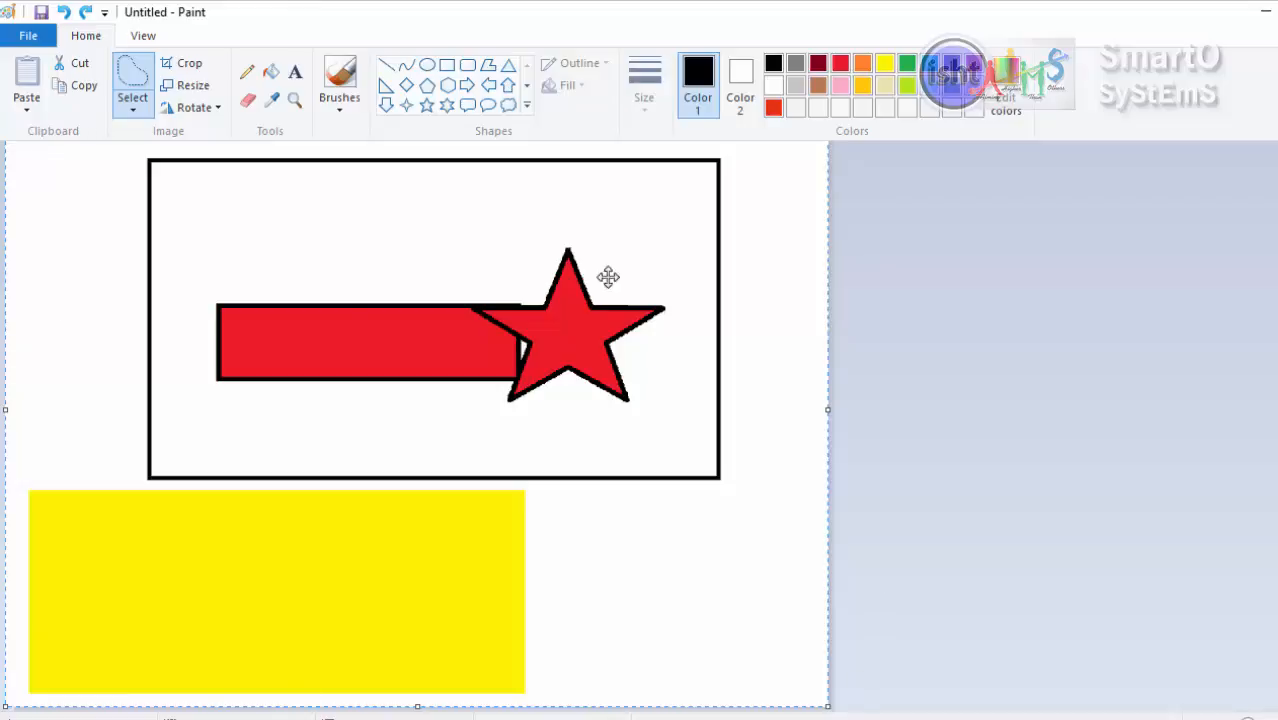
{"action": "left_click", "coordinate": [144, 110]}
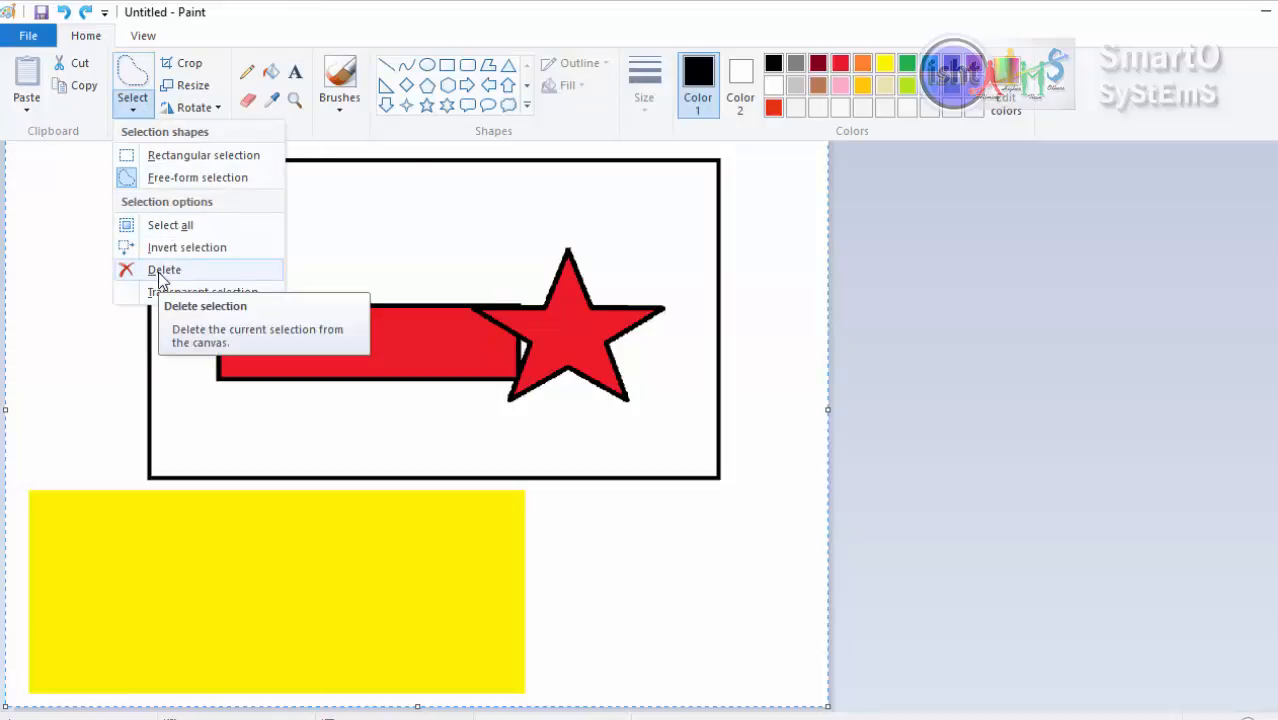
{"action": "left_click", "coordinate": [436, 225]}
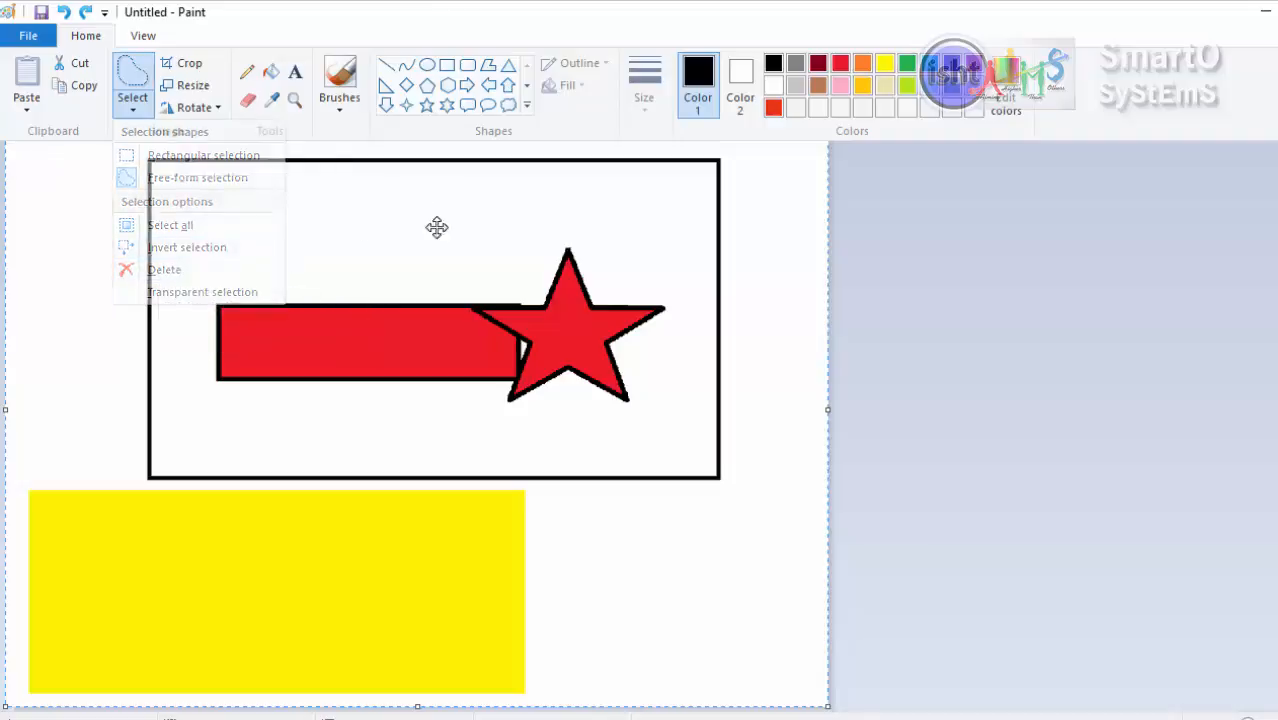
Step: Enclose the star in a rectangular selection, delete the selected area, and undo the deletion
{"action": "left_click", "coordinate": [130, 108]}
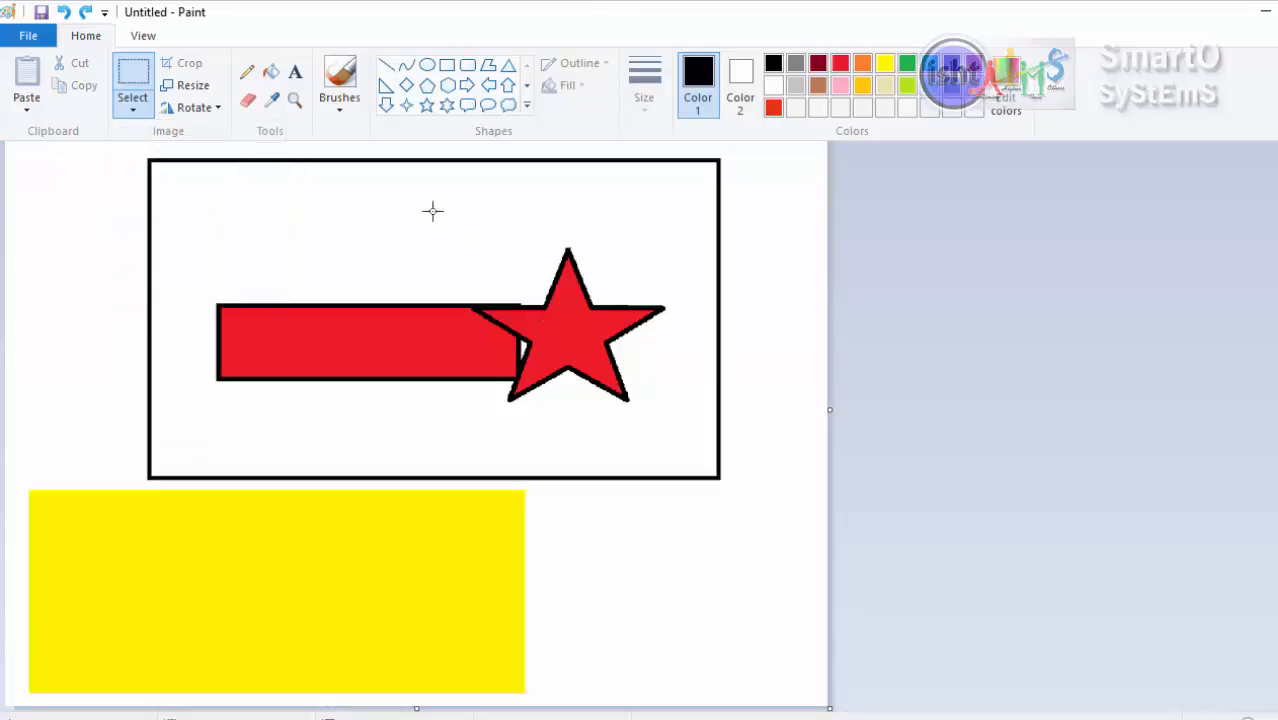
{"action": "left_click_drag", "start_coordinate": [424, 206], "coordinate": [692, 451]}
{"action": "left_click", "coordinate": [132, 105]}
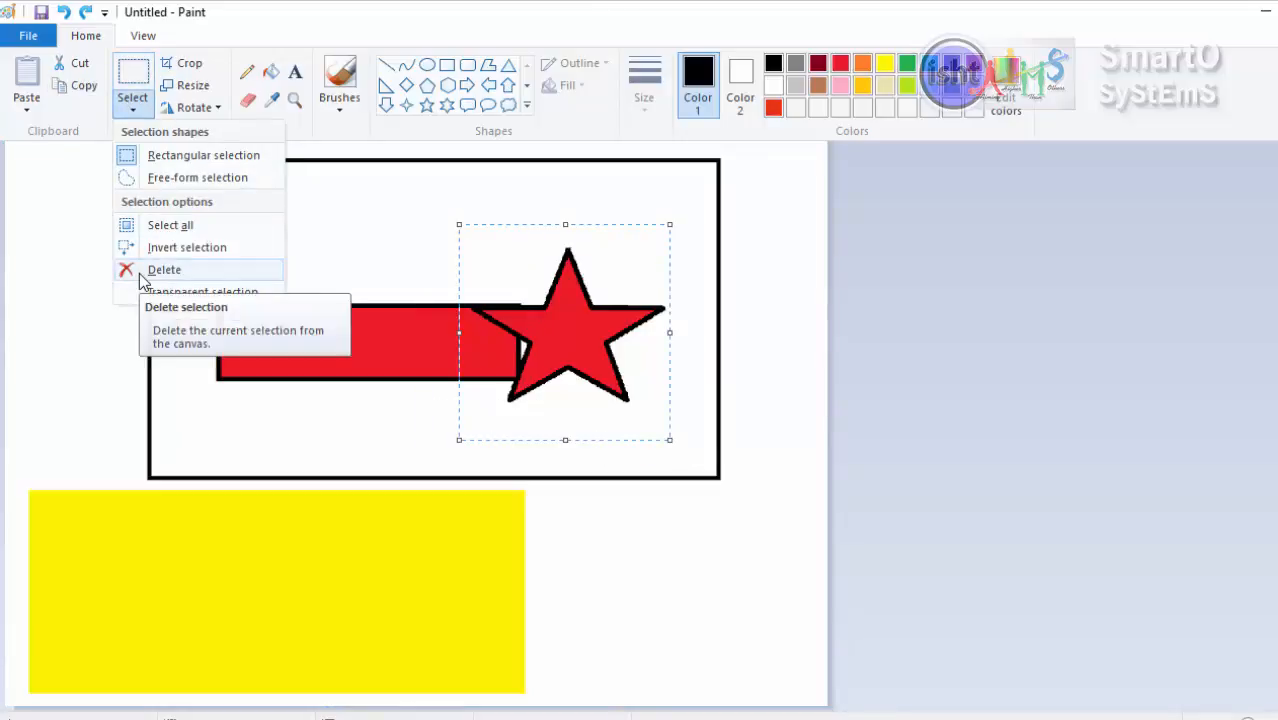
{"action": "left_click", "coordinate": [139, 273]}
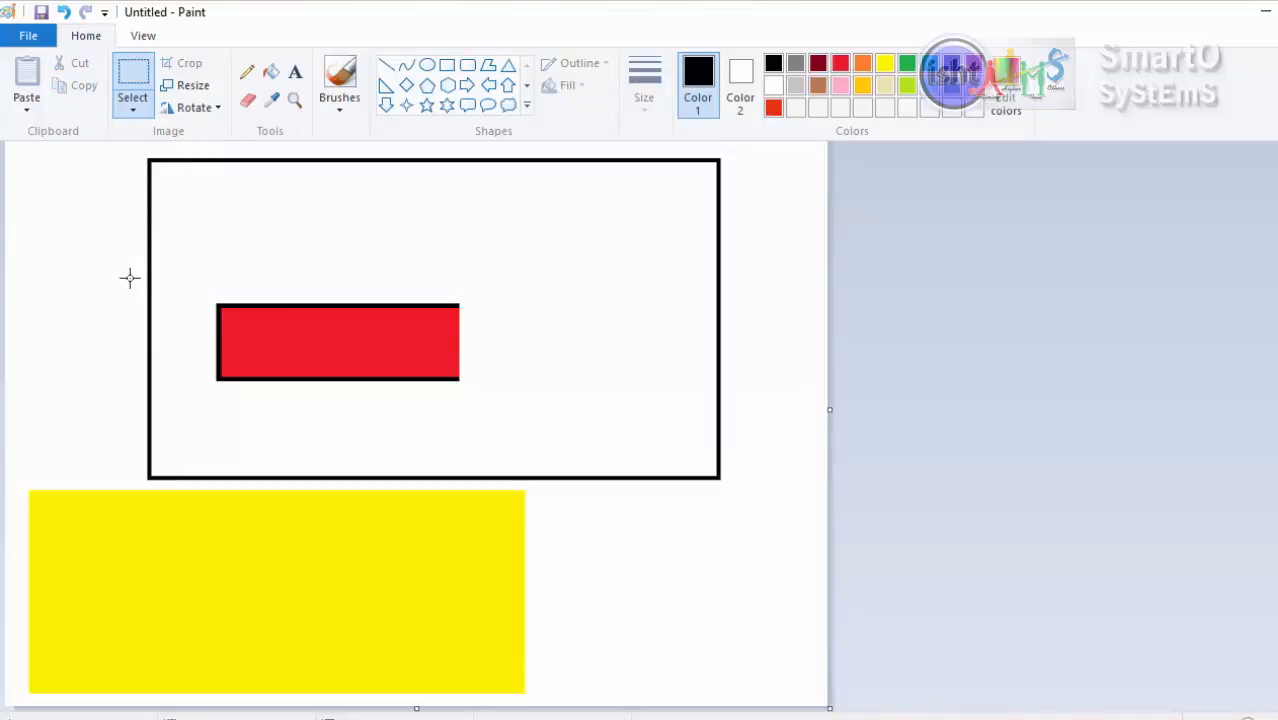
{"action": "key", "text": "ctrl+z"}
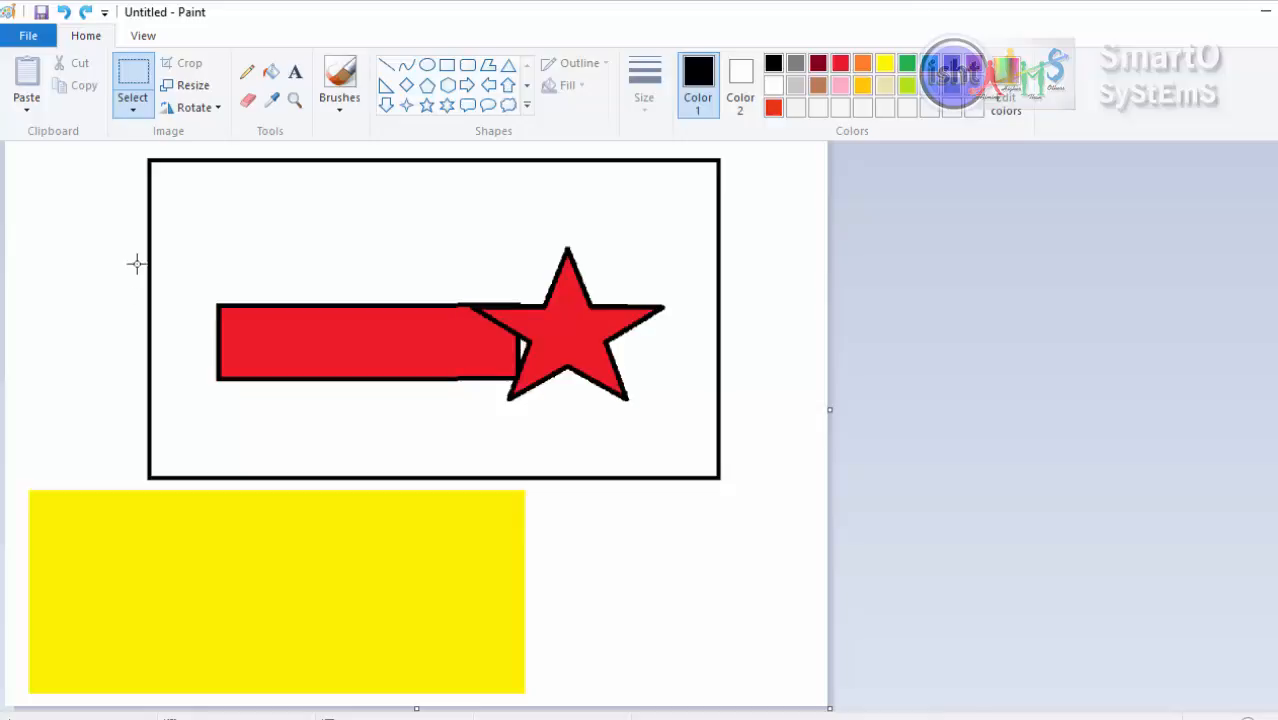
Step: Enclose the star in a rectangular selection and move it onto the yellow rectangle with an opaque background
{"action": "left_click", "coordinate": [132, 104]}
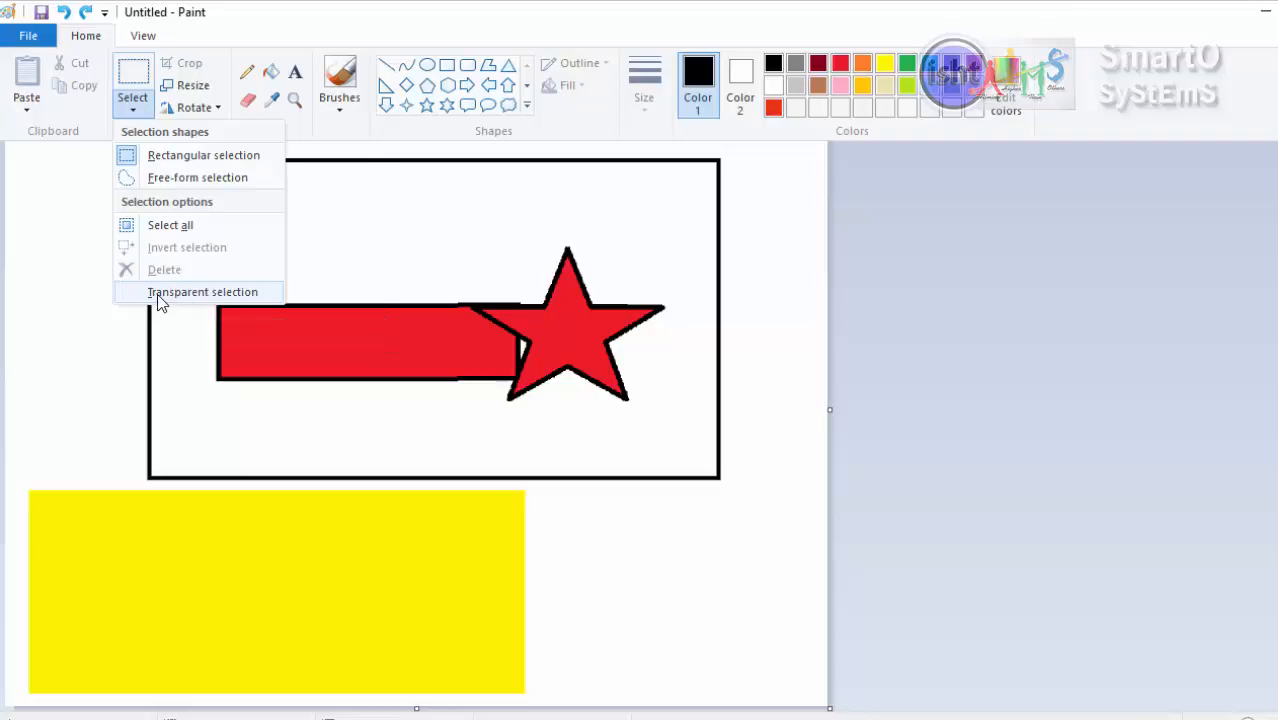
{"action": "left_click", "coordinate": [170, 225]}
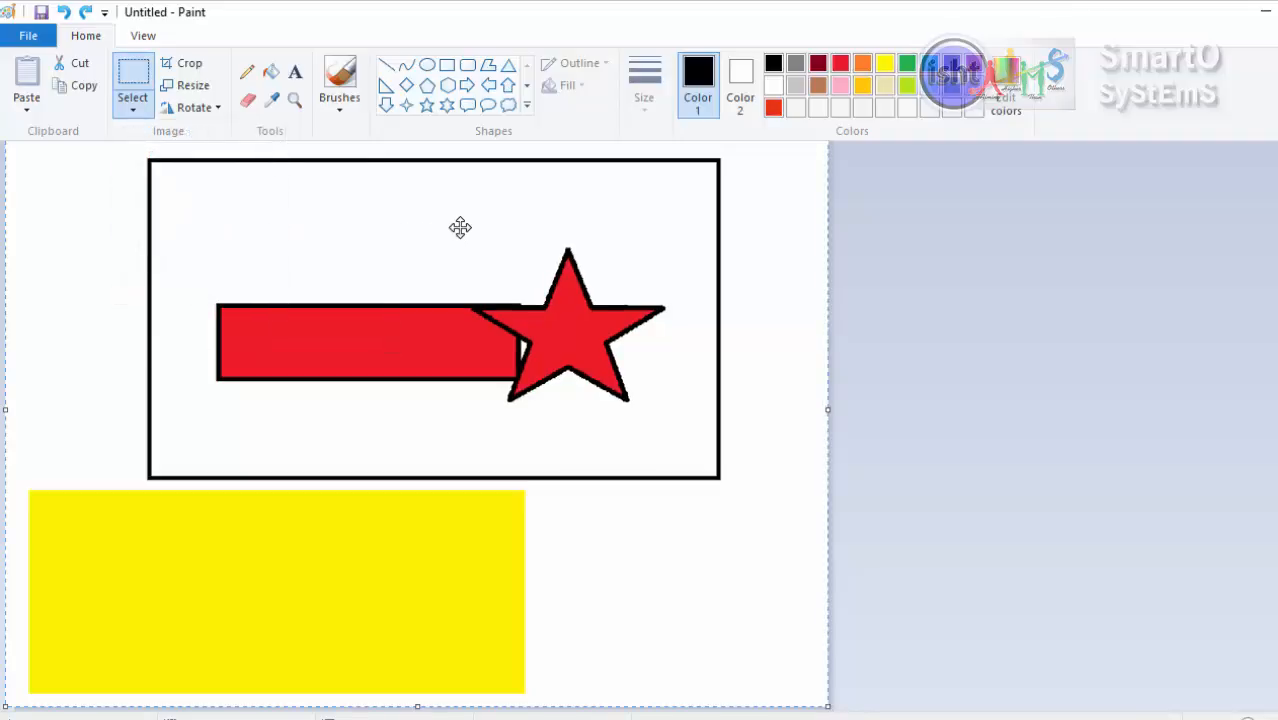
{"action": "left_click", "coordinate": [122, 65]}
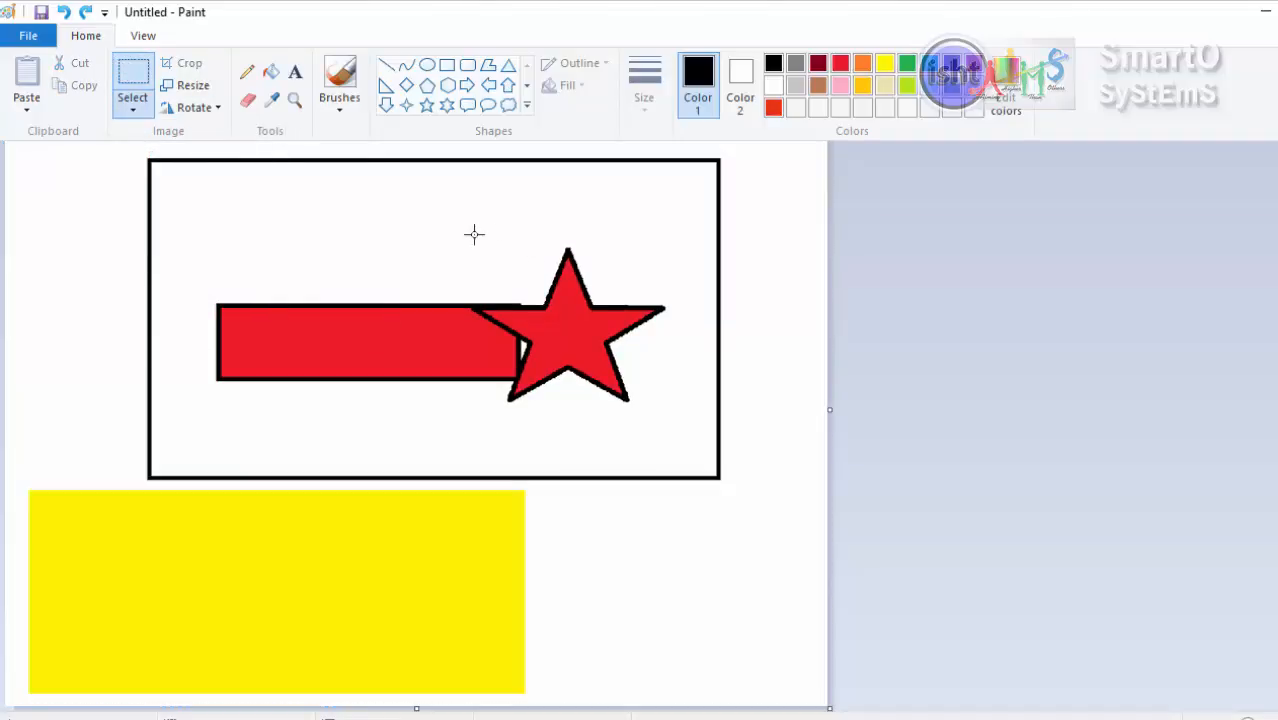
{"action": "left_click_drag", "start_coordinate": [589, 385], "coordinate": [660, 426]}
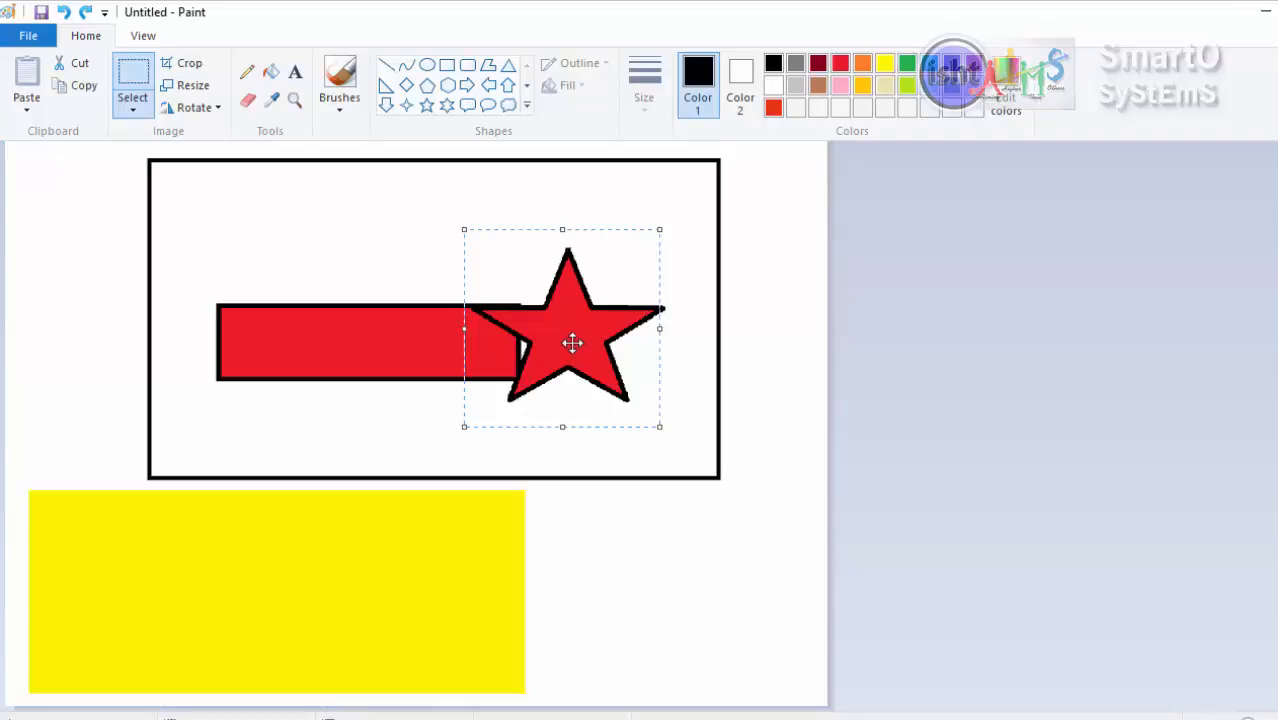
{"action": "left_click_drag", "start_coordinate": [572, 343], "coordinate": [346, 598]}
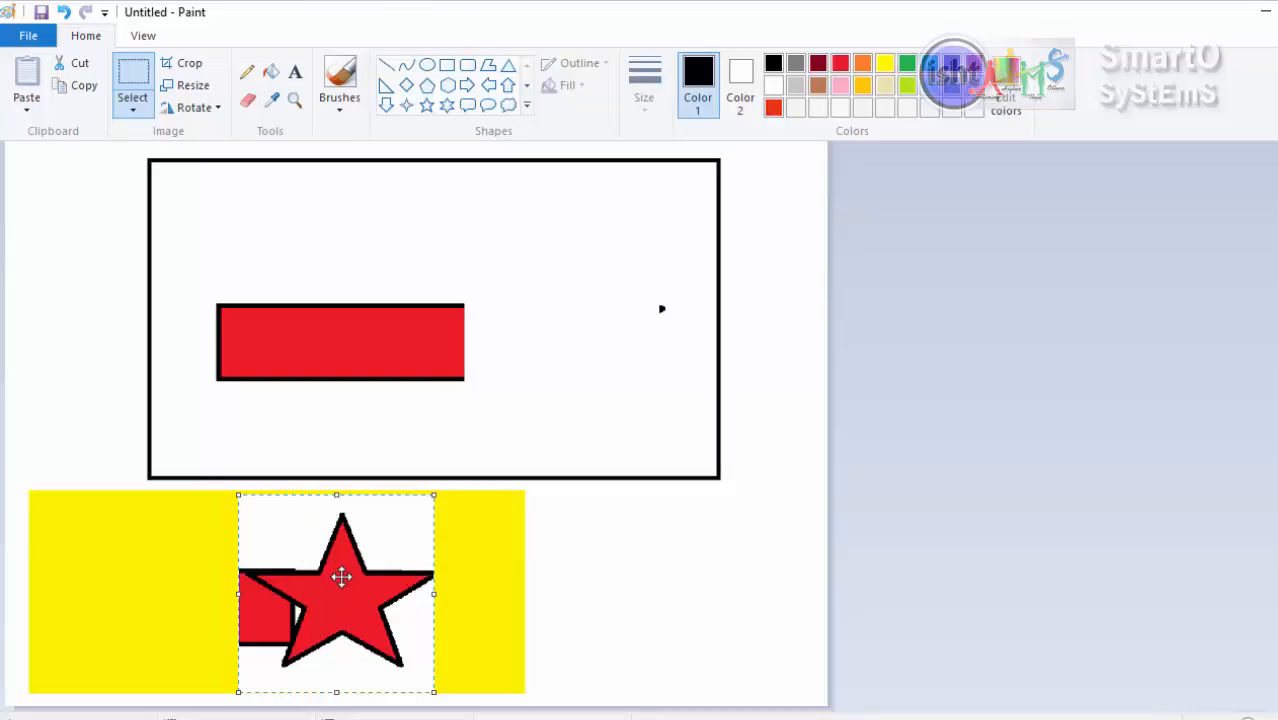
Step: Turn on transparent selection and move the star from the yellow rectangle back to the red rectangle's right end
{"action": "left_click", "coordinate": [137, 112]}
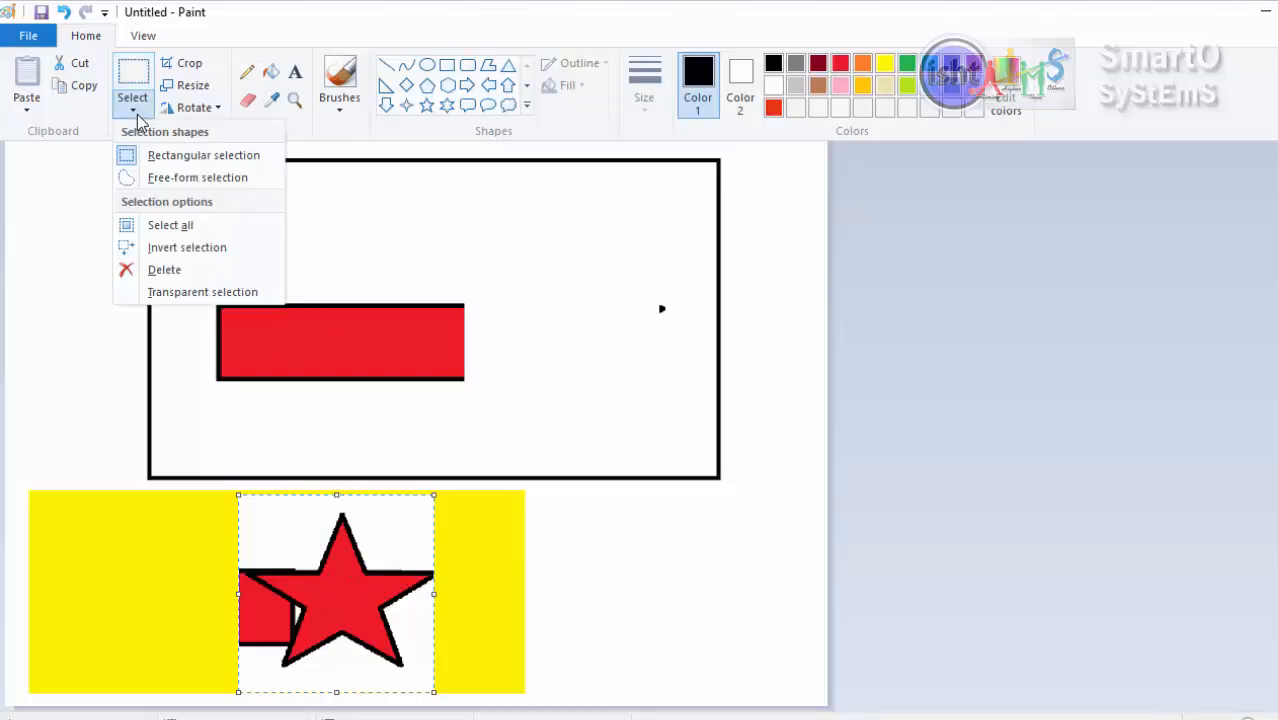
{"action": "left_click", "coordinate": [137, 294]}
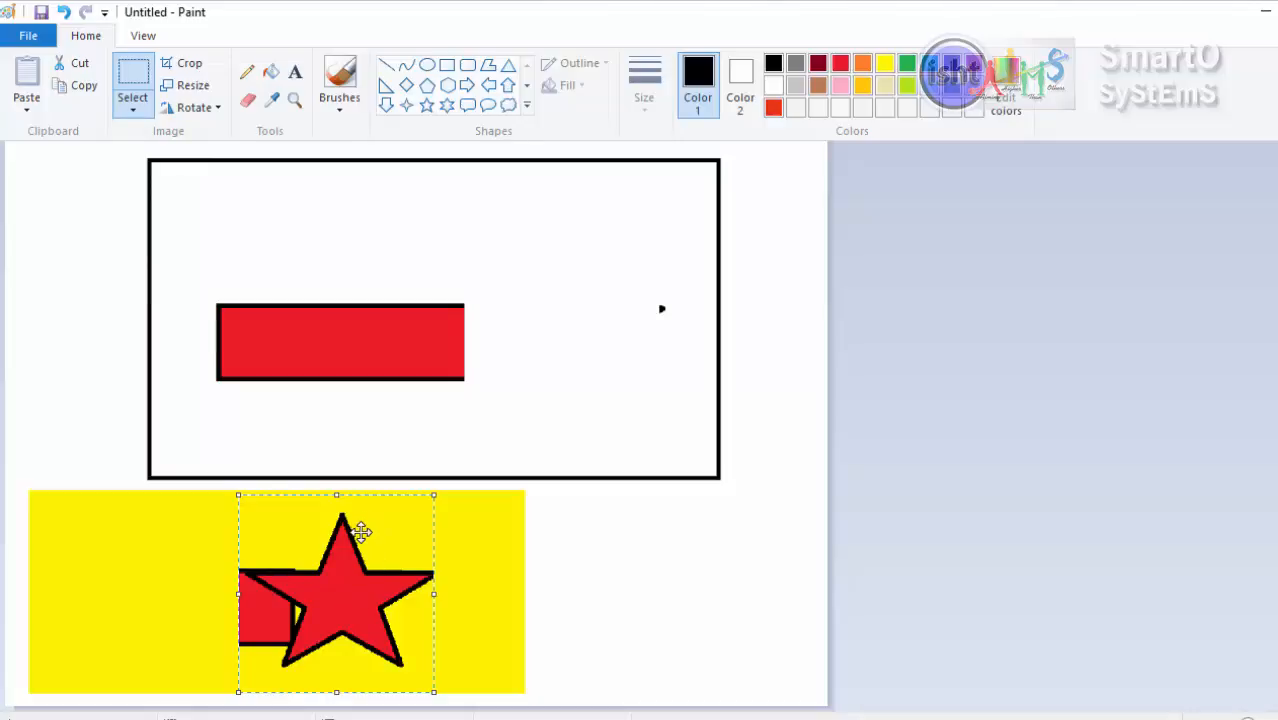
{"action": "left_click_drag", "start_coordinate": [325, 585], "coordinate": [544, 322]}
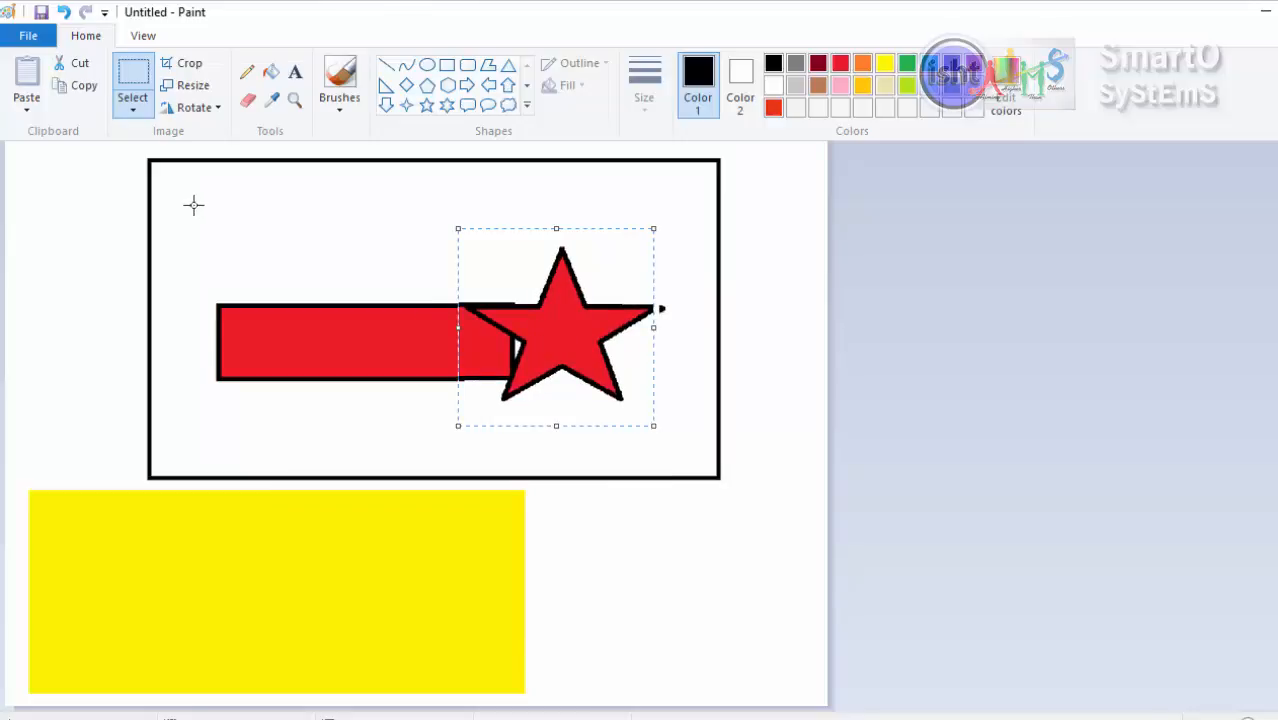
Step: Select the red rectangle and star together and move them transparently onto the yellow rectangle
{"action": "left_click_drag", "start_coordinate": [194, 205], "coordinate": [693, 468]}
{"action": "left_click_drag", "start_coordinate": [576, 394], "coordinate": [553, 515]}
{"action": "left_click_drag", "start_coordinate": [519, 449], "coordinate": [457, 577]}
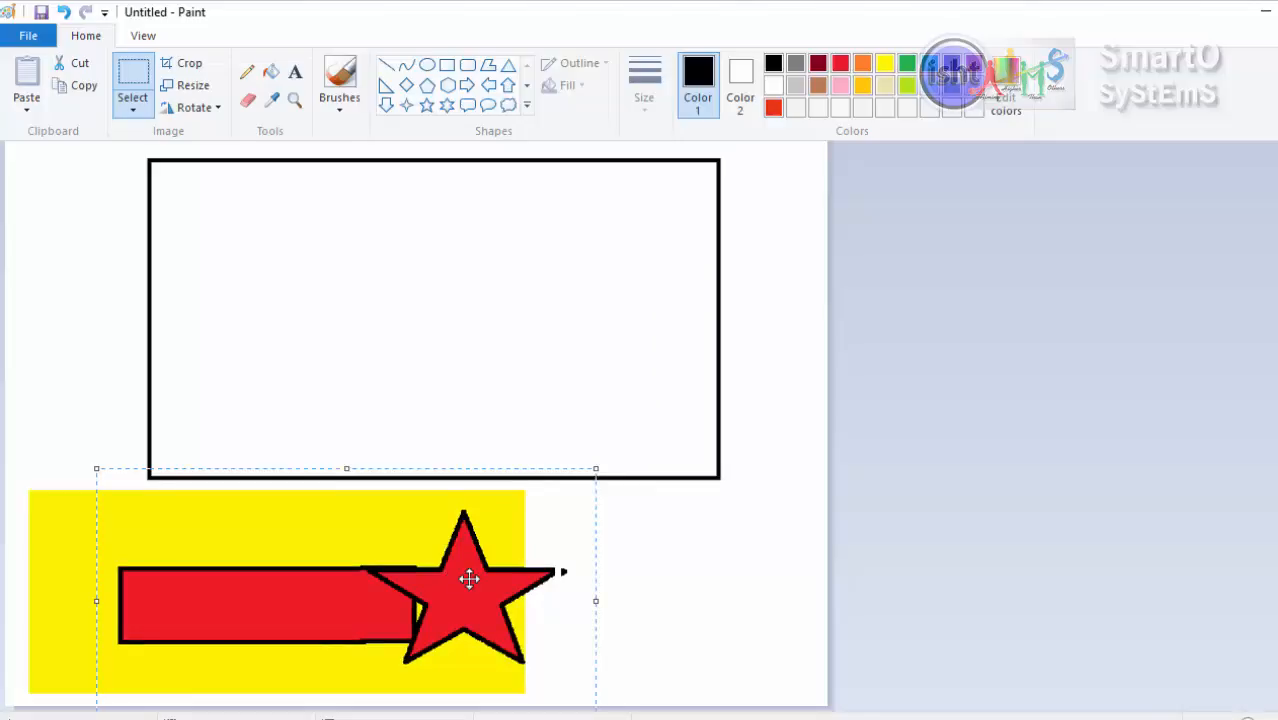
Step: Turn off transparent selection and move the selected rectangle and star back into the black frame
{"action": "left_click", "coordinate": [132, 106]}
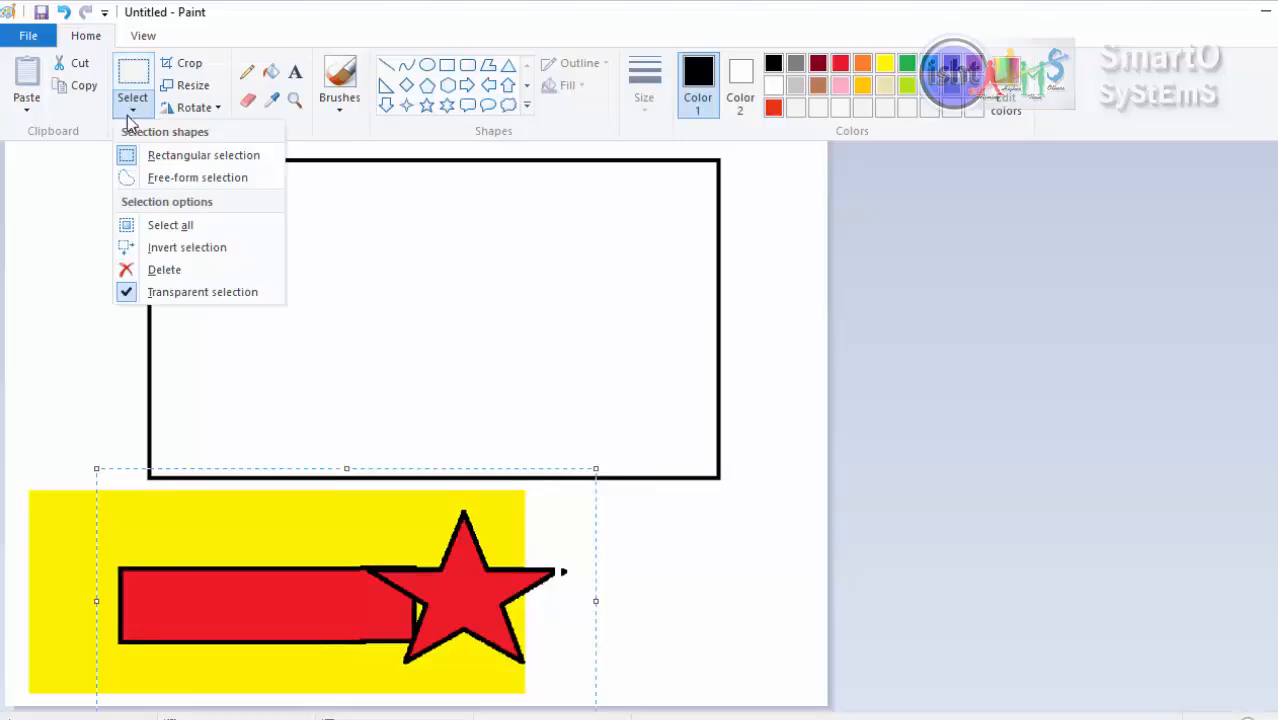
{"action": "left_click", "coordinate": [126, 295]}
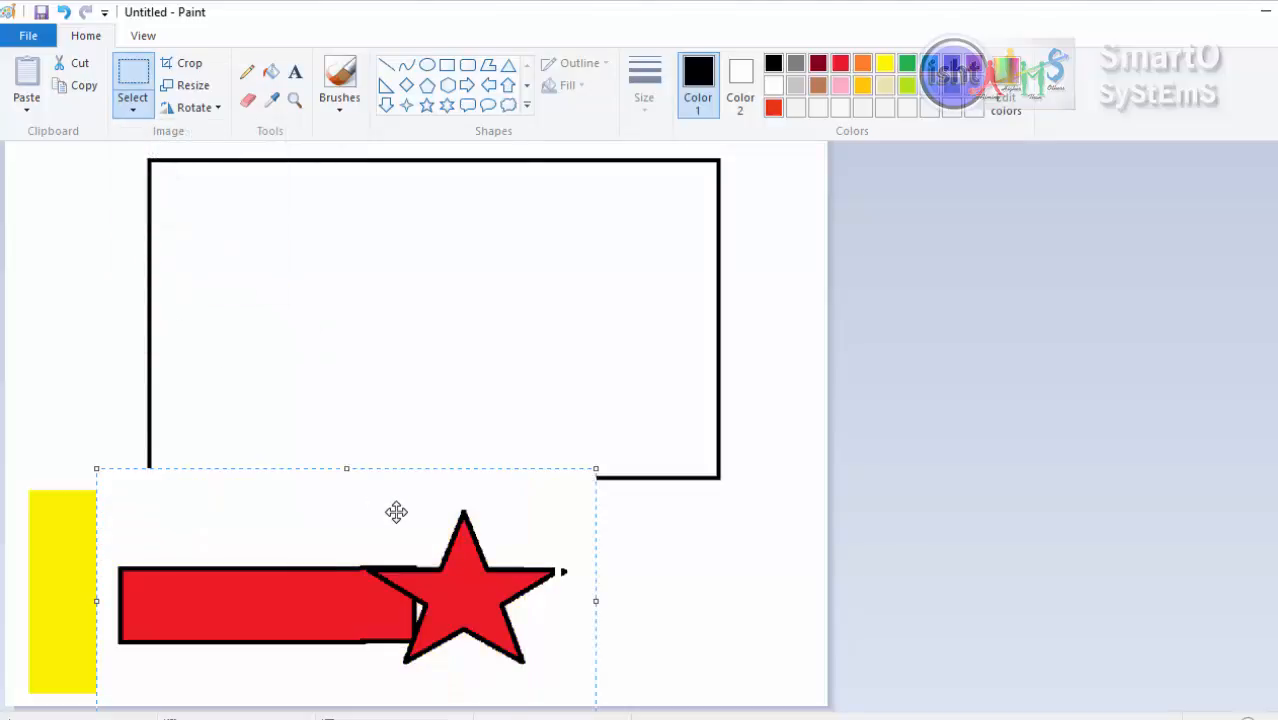
{"action": "left_click_drag", "start_coordinate": [342, 590], "coordinate": [446, 275]}
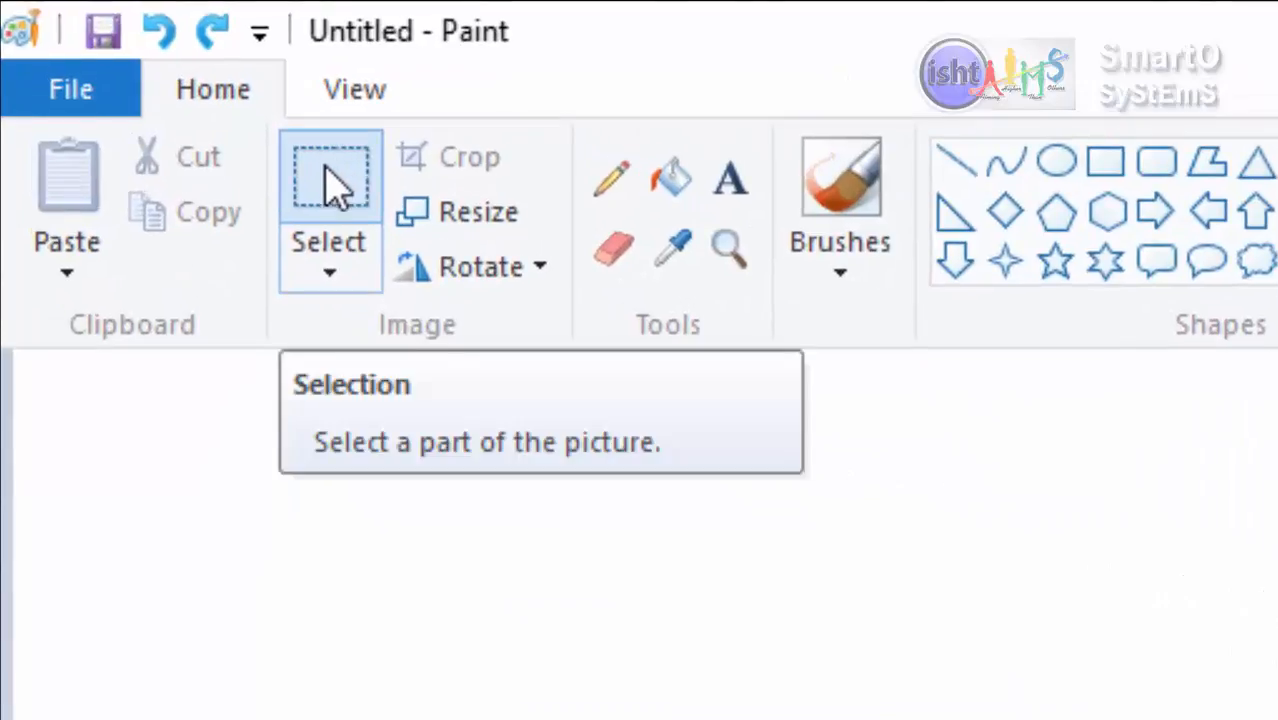
Step: Enclose the star and the overlapping rectangle end in a rectangular selection and cut it to the clipboard
{"action": "left_click", "coordinate": [334, 182]}
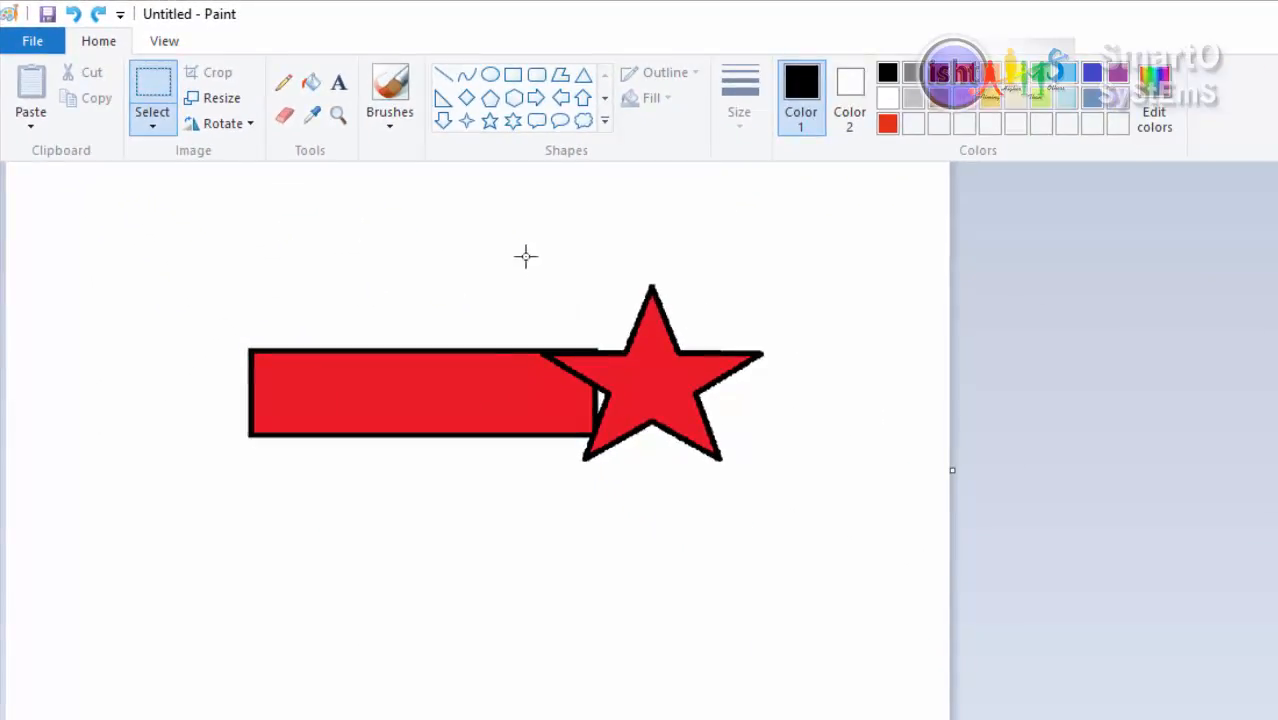
{"action": "left_click_drag", "start_coordinate": [688, 317], "coordinate": [1055, 689]}
{"action": "left_click_drag", "start_coordinate": [783, 513], "coordinate": [784, 514]}
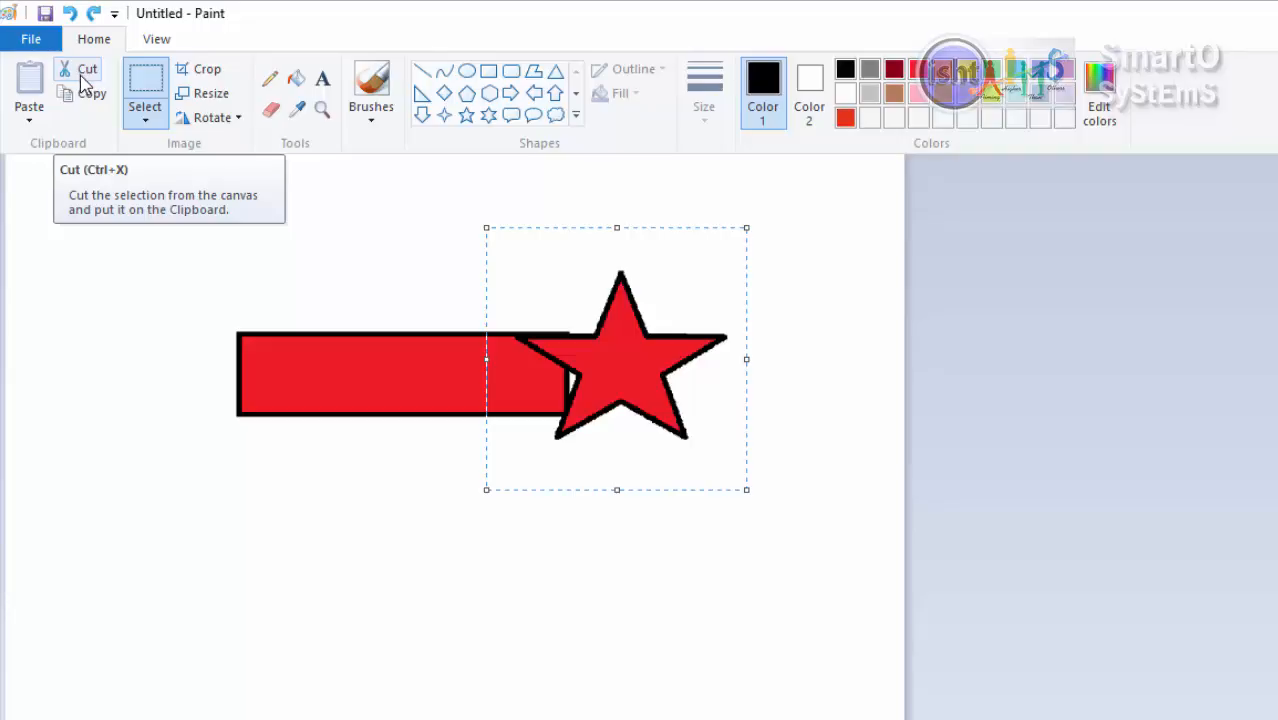
{"action": "left_click", "coordinate": [80, 72]}
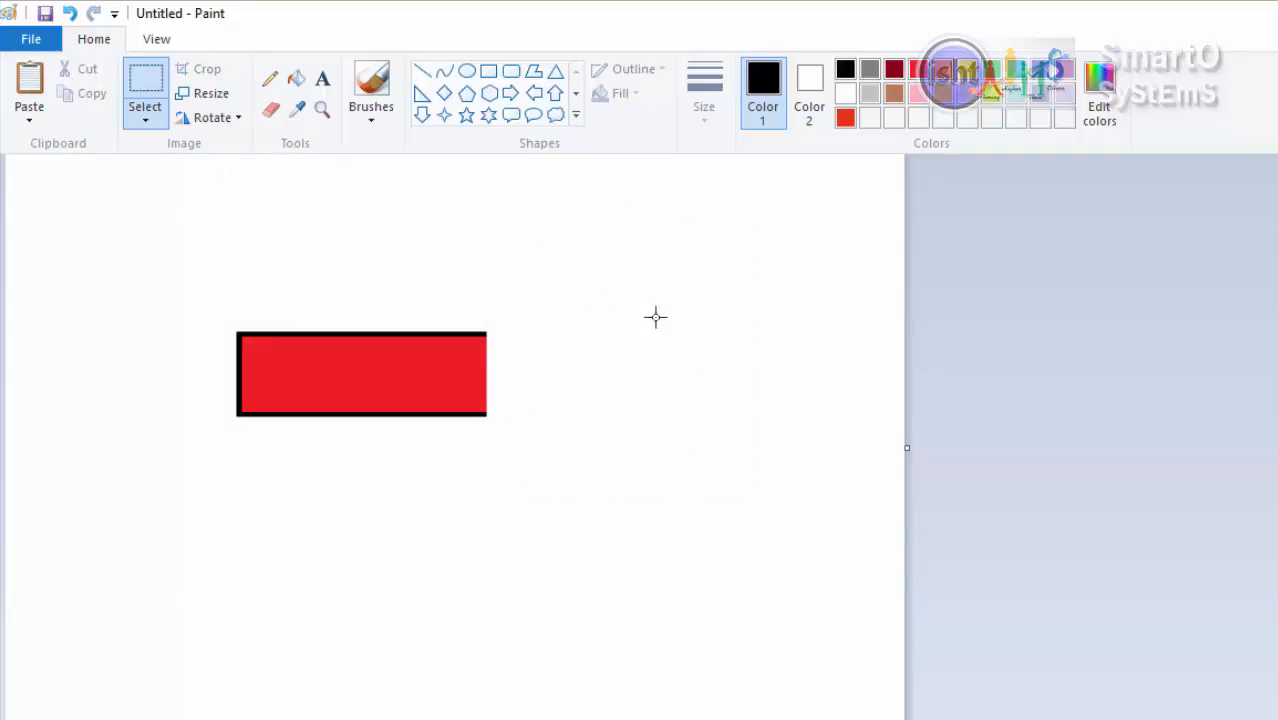
Step: Paste the cut star and move it below and to the right of the remaining red rectangle
{"action": "left_click", "coordinate": [29, 78]}
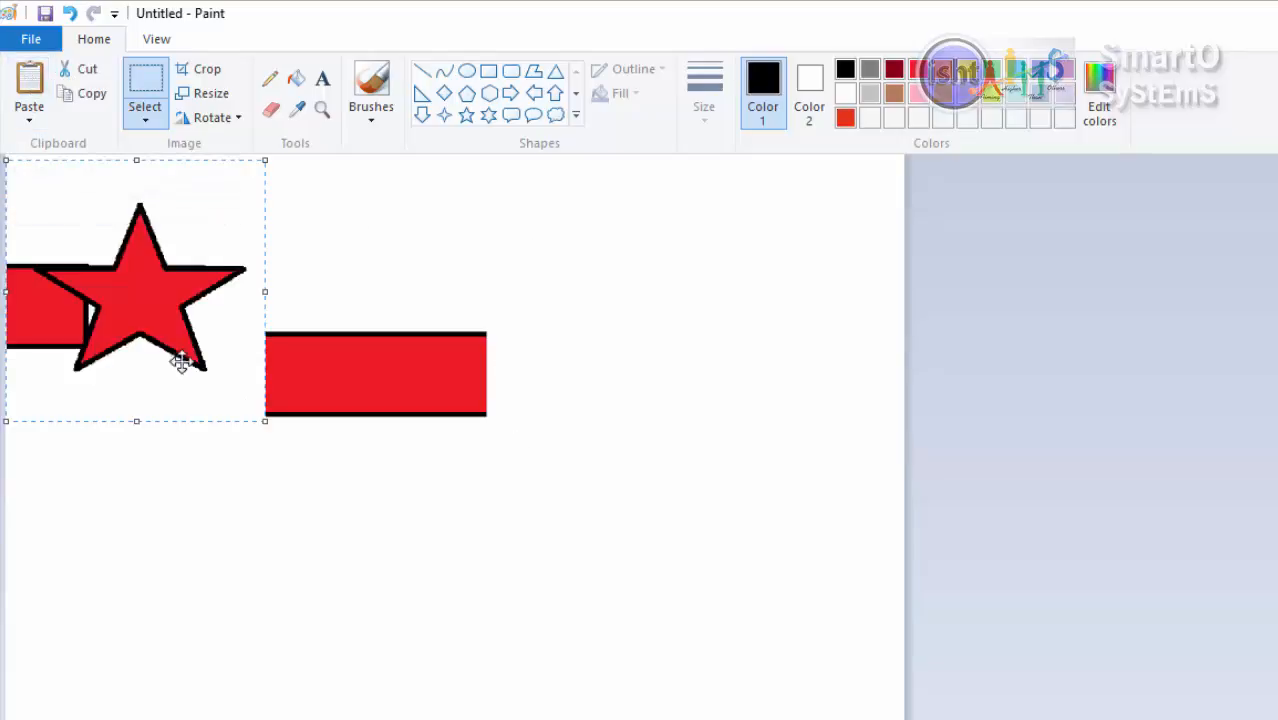
{"action": "left_click_drag", "start_coordinate": [144, 318], "coordinate": [643, 472]}
{"action": "left_click_drag", "start_coordinate": [648, 546], "coordinate": [654, 618]}
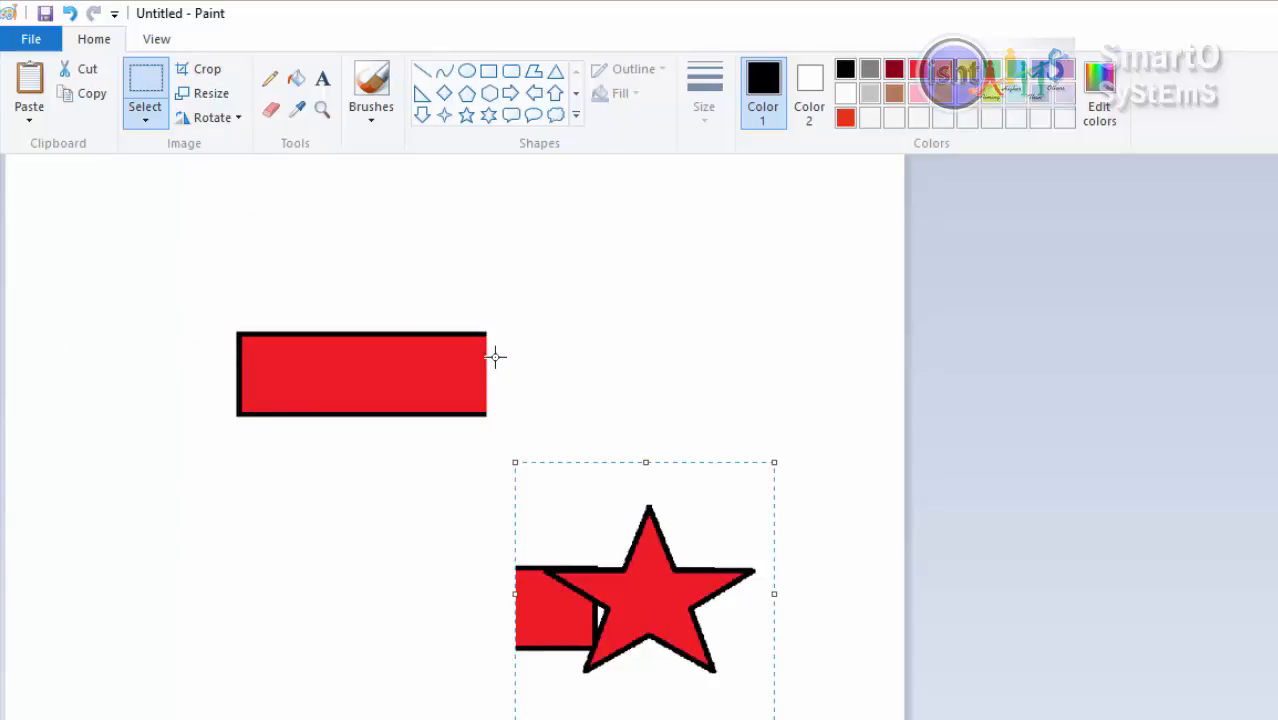
Step: Undo the star's paste and cut, and redo both actions
{"action": "left_click", "coordinate": [70, 14]}
{"action": "left_click", "coordinate": [70, 14]}
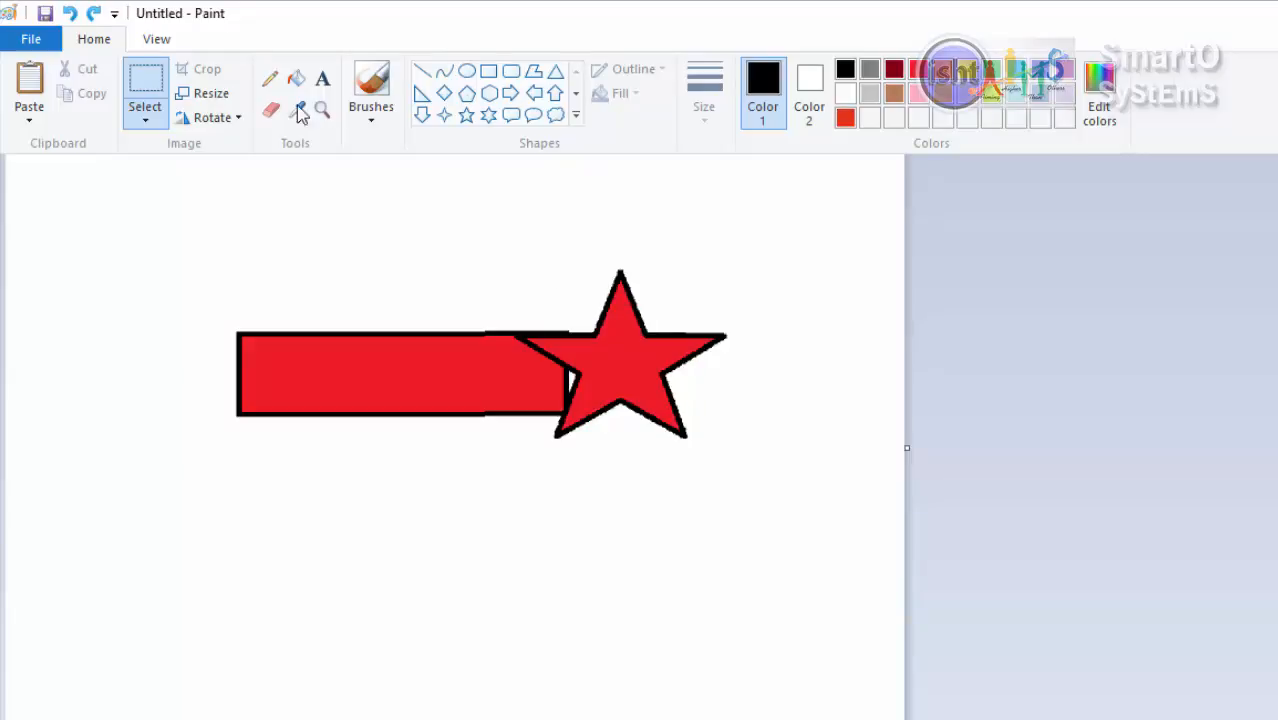
{"action": "left_click", "coordinate": [96, 14]}
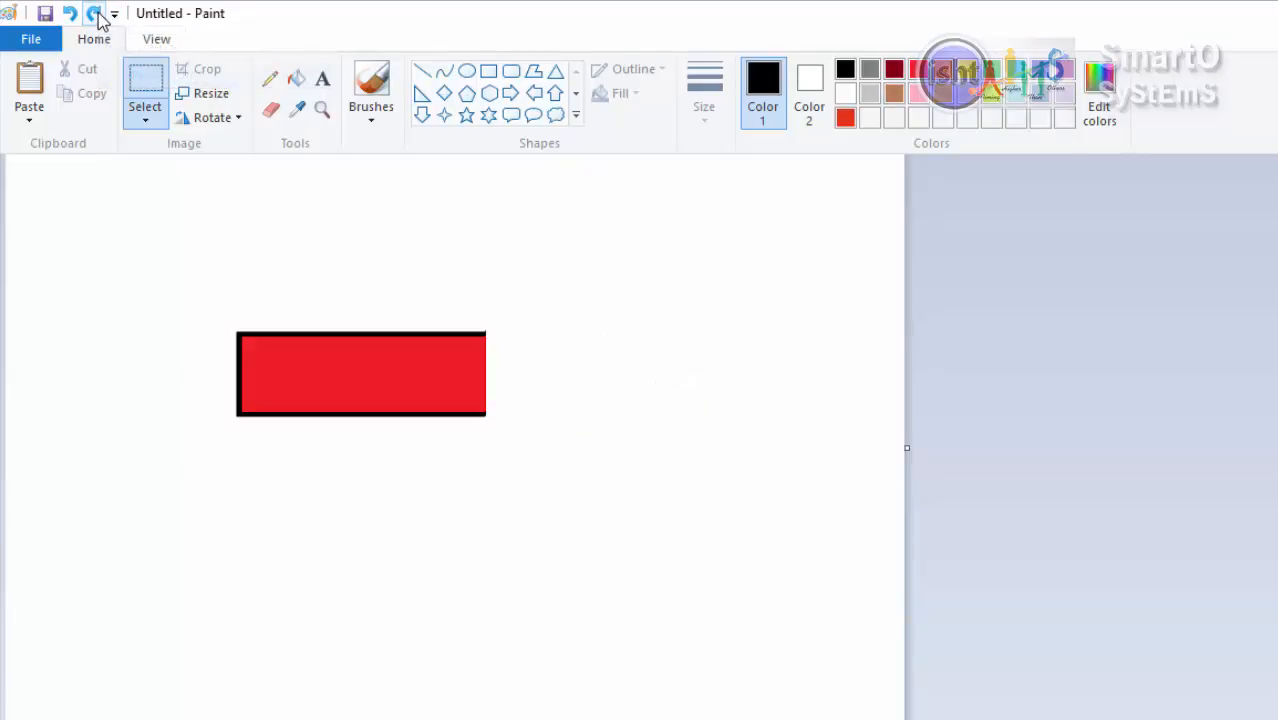
{"action": "left_click", "coordinate": [96, 14]}
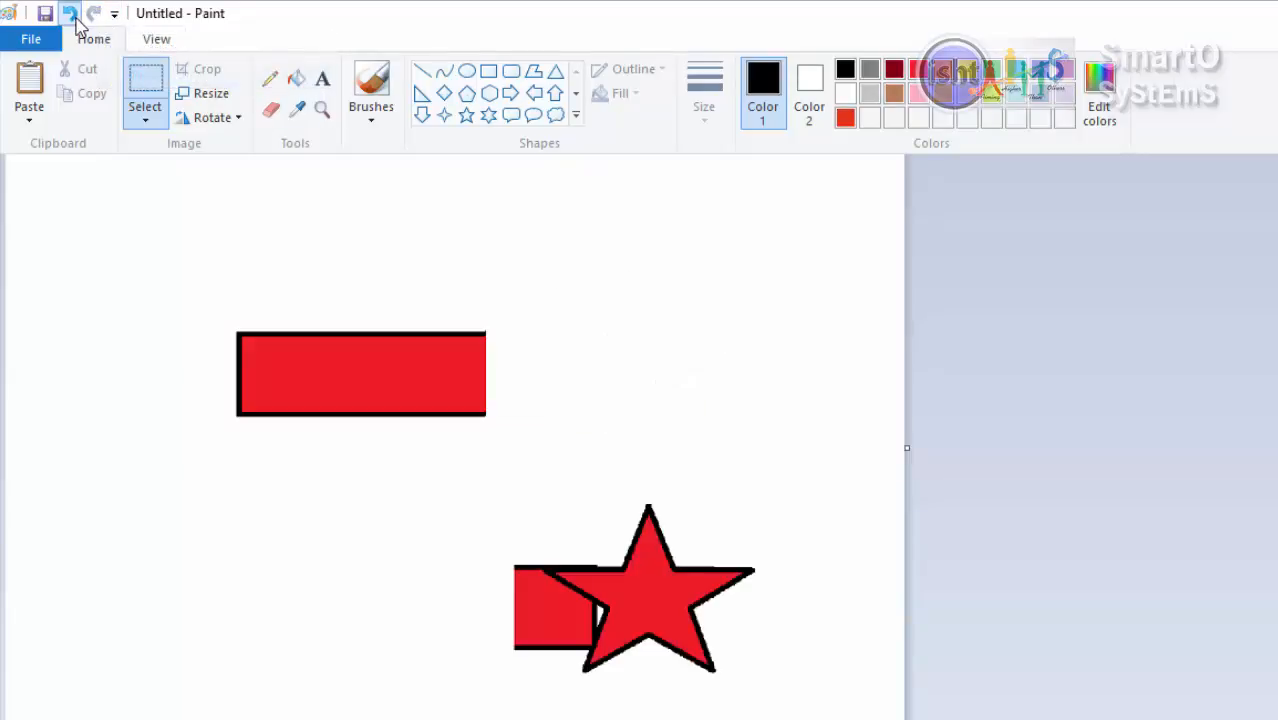
Step: Undo the star's paste and cut, and copy a rectangular selection enclosing the star and the adjoining part of the red rectangle
{"action": "left_click", "coordinate": [70, 14]}
{"action": "left_click", "coordinate": [70, 14]}
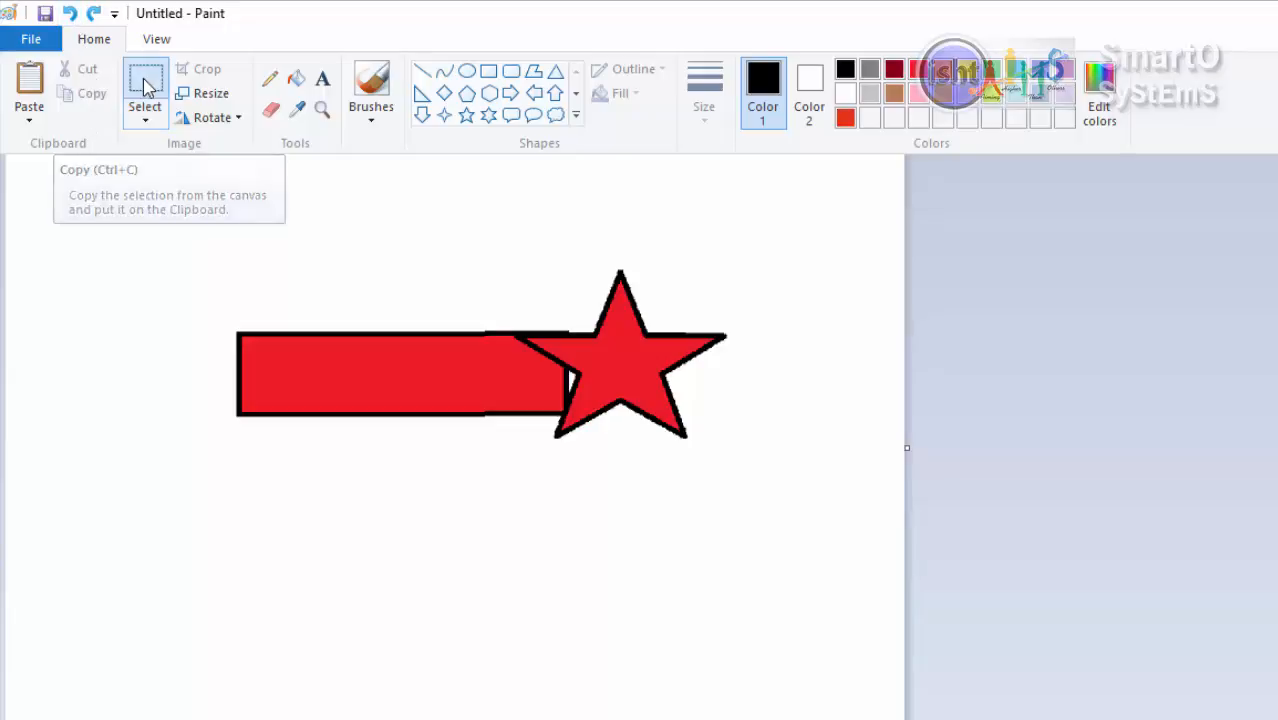
{"action": "left_click_drag", "start_coordinate": [396, 211], "coordinate": [777, 510]}
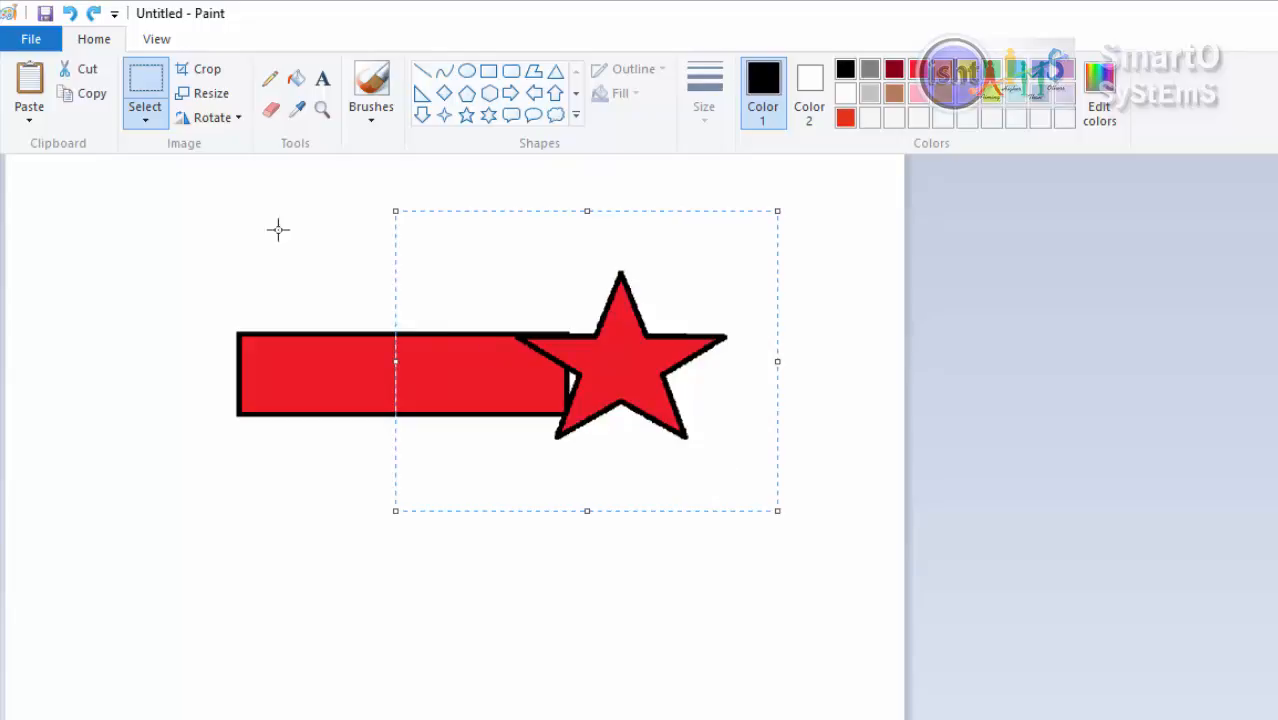
{"action": "left_click", "coordinate": [82, 96]}
Step: Paste the copied star section four times, placing one copy below the original and the others along the canvas's left edge
{"action": "left_click", "coordinate": [29, 84]}
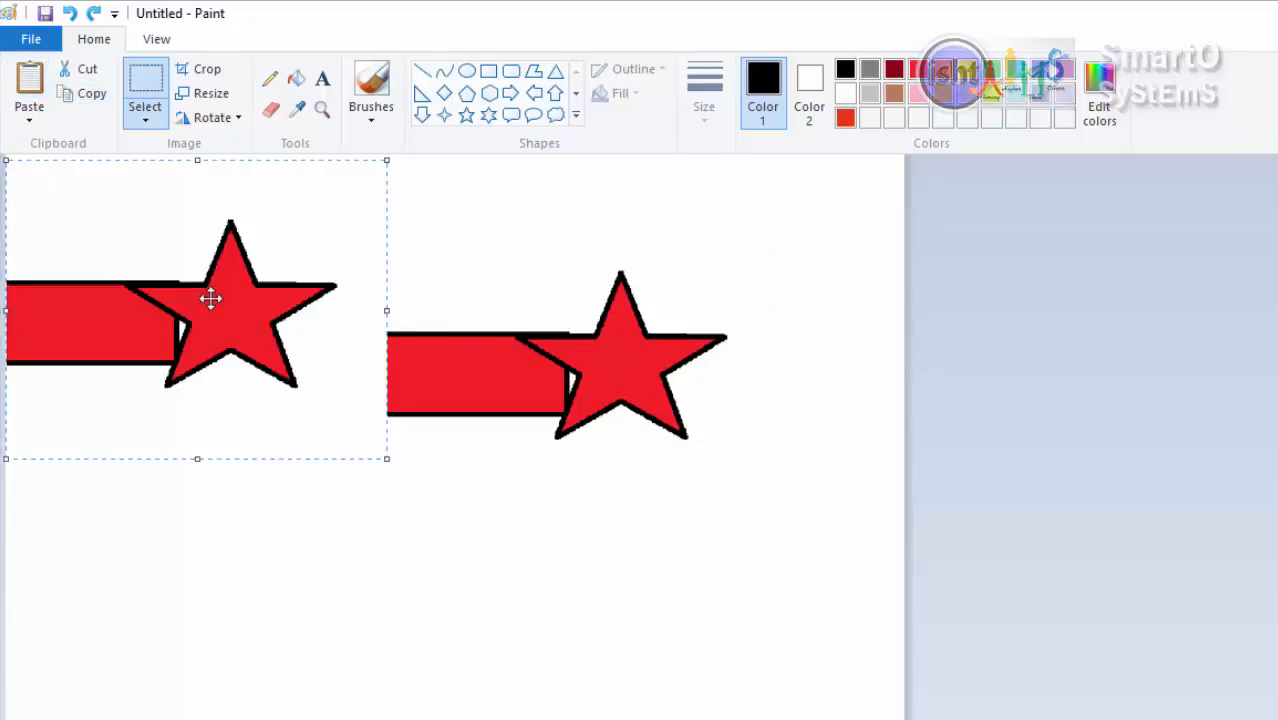
{"action": "left_click_drag", "start_coordinate": [210, 298], "coordinate": [561, 622]}
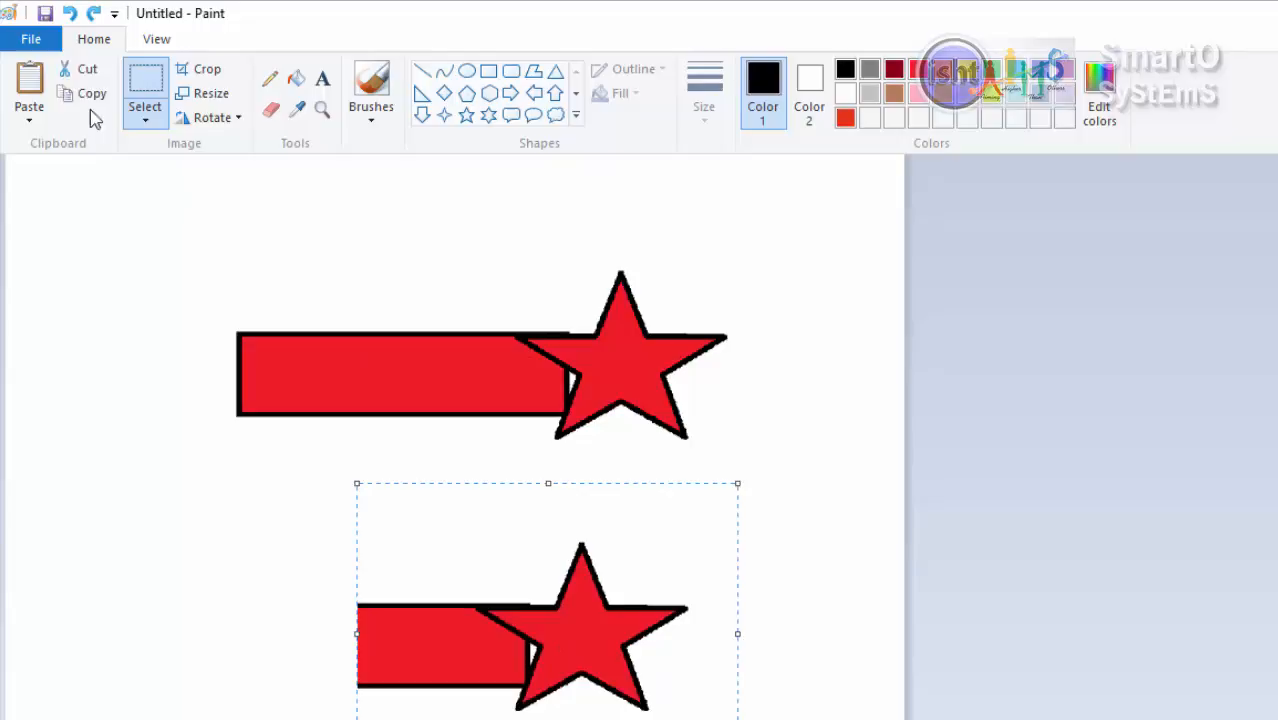
{"action": "left_click", "coordinate": [29, 84]}
{"action": "left_click_drag", "start_coordinate": [91, 234], "coordinate": [57, 568]}
{"action": "left_click", "coordinate": [29, 84]}
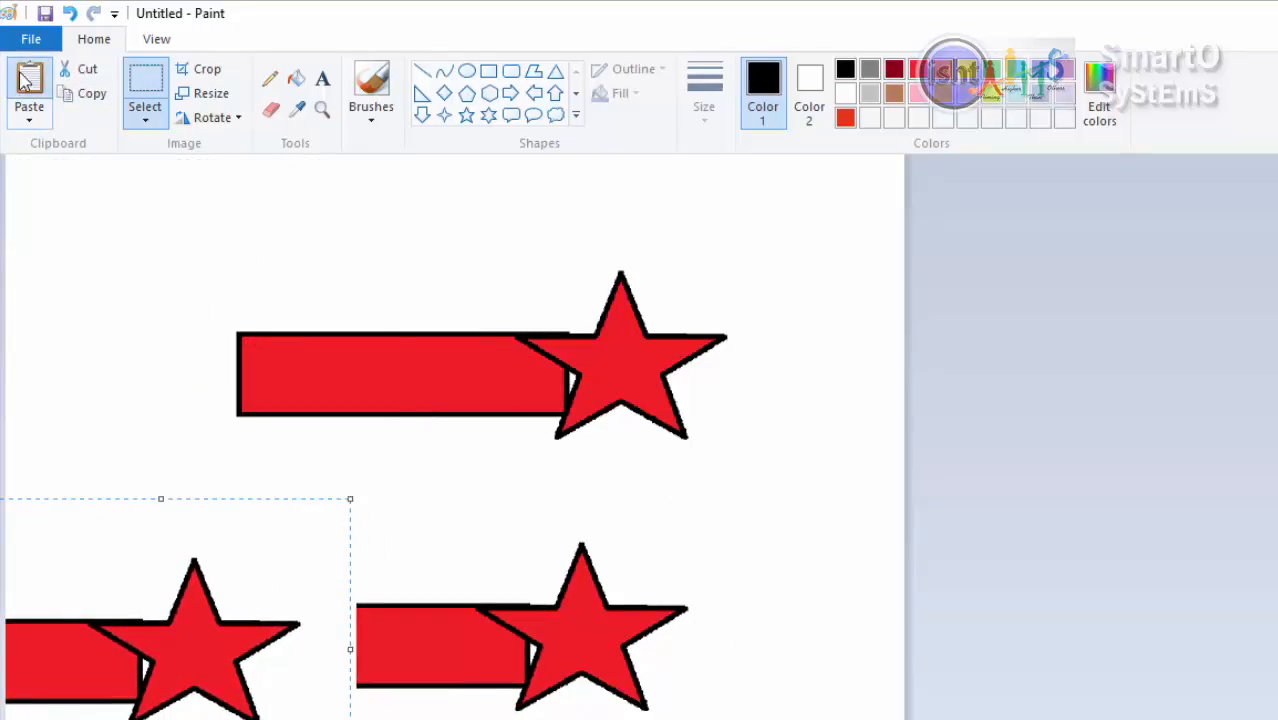
{"action": "left_click_drag", "start_coordinate": [136, 294], "coordinate": [106, 447]}
{"action": "left_click", "coordinate": [29, 90]}
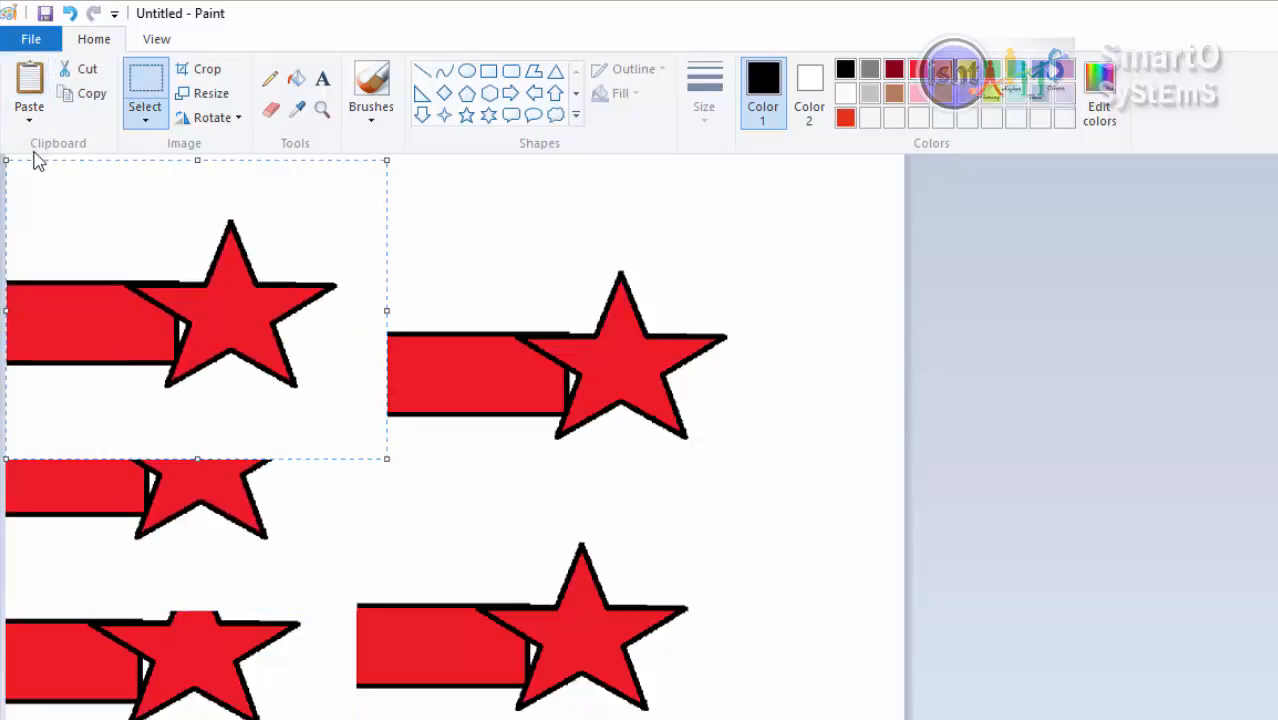